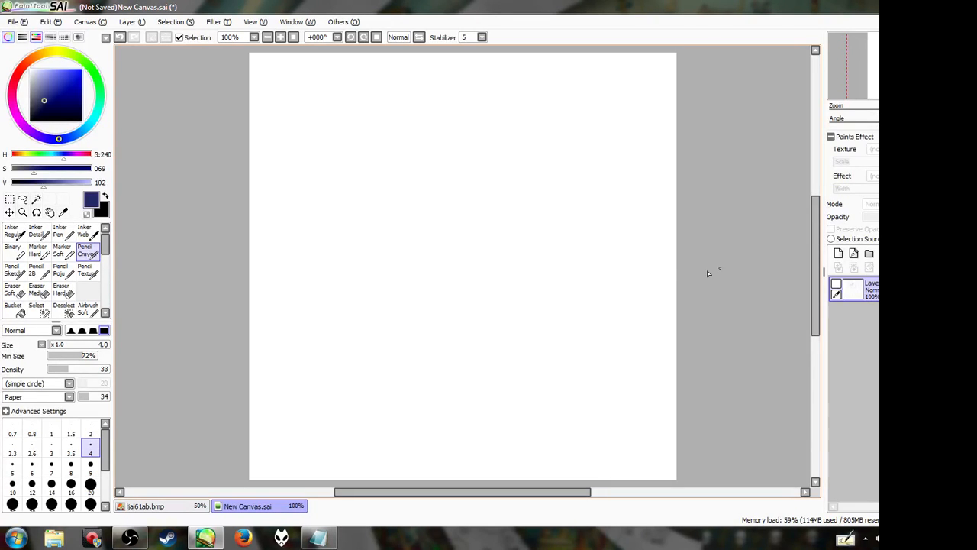
# On a new layer, handwrite the dashed list entries "Torsos" and "Expressions" in the upper half of the canvas
pyautogui.click(838, 253)
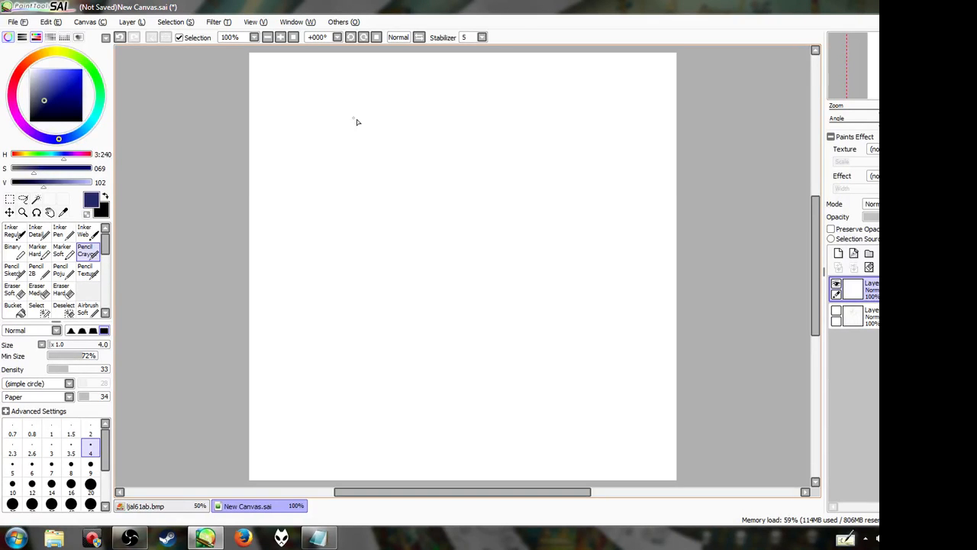
pyautogui.moveTo(279, 94)
pyautogui.mouseDown()
pyautogui.moveTo(342, 79)
pyautogui.moveTo(332, 110)
pyautogui.mouseUp()
pyautogui.moveTo(345, 103)
pyautogui.mouseDown()
pyautogui.moveTo(344, 112)
pyautogui.moveTo(405, 96)
pyautogui.moveTo(398, 114)
pyautogui.mouseUp()
pyautogui.moveTo(288, 183)
pyautogui.mouseDown()
pyautogui.moveTo(324, 200)
pyautogui.moveTo(381, 205)
pyautogui.moveTo(404, 195)
pyautogui.moveTo(414, 203)
pyautogui.moveTo(433, 188)
pyautogui.moveTo(434, 202)
pyautogui.moveTo(448, 186)
pyautogui.moveTo(473, 200)
pyautogui.moveTo(496, 204)
pyautogui.mouseUp()
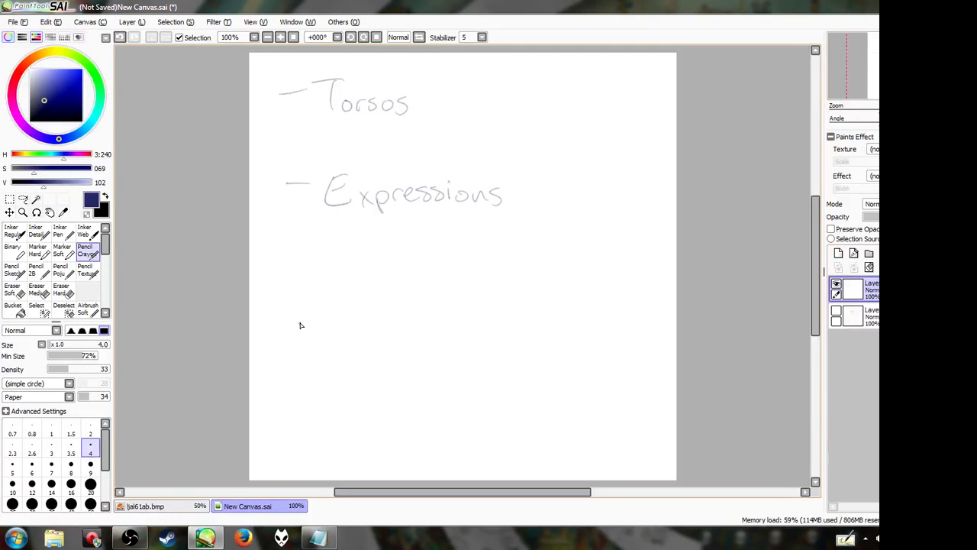
# Handwrite a third dashed list entry, "Lighting (low-light)", below "Expressions"
pyautogui.moveTo(285, 315)
pyautogui.mouseDown()
pyautogui.moveTo(362, 327)
pyautogui.moveTo(371, 344)
pyautogui.mouseUp()
pyautogui.moveTo(387, 304); pyautogui.dragTo(403, 331)
pyautogui.moveTo(408, 297); pyautogui.dragTo(404, 329)
pyautogui.moveTo(399, 321)
pyautogui.mouseDown()
pyautogui.moveTo(425, 327)
pyautogui.moveTo(423, 312)
pyautogui.moveTo(432, 326)
pyautogui.moveTo(446, 320)
pyautogui.moveTo(450, 353)
pyautogui.mouseUp()
pyautogui.moveTo(490, 295)
pyautogui.mouseDown()
pyautogui.moveTo(489, 331)
pyautogui.moveTo(502, 331)
pyautogui.mouseUp()
pyautogui.moveTo(512, 321)
pyautogui.mouseDown()
pyautogui.moveTo(560, 319)
pyautogui.moveTo(551, 324)
pyautogui.moveTo(569, 345)
pyautogui.mouseUp()
pyautogui.moveTo(583, 304)
pyautogui.mouseDown()
pyautogui.moveTo(600, 335)
pyautogui.moveTo(603, 328)
pyautogui.mouseUp()
pyautogui.moveTo(597, 319)
pyautogui.mouseDown()
pyautogui.moveTo(601, 291)
pyautogui.moveTo(616, 345)
pyautogui.mouseUp()
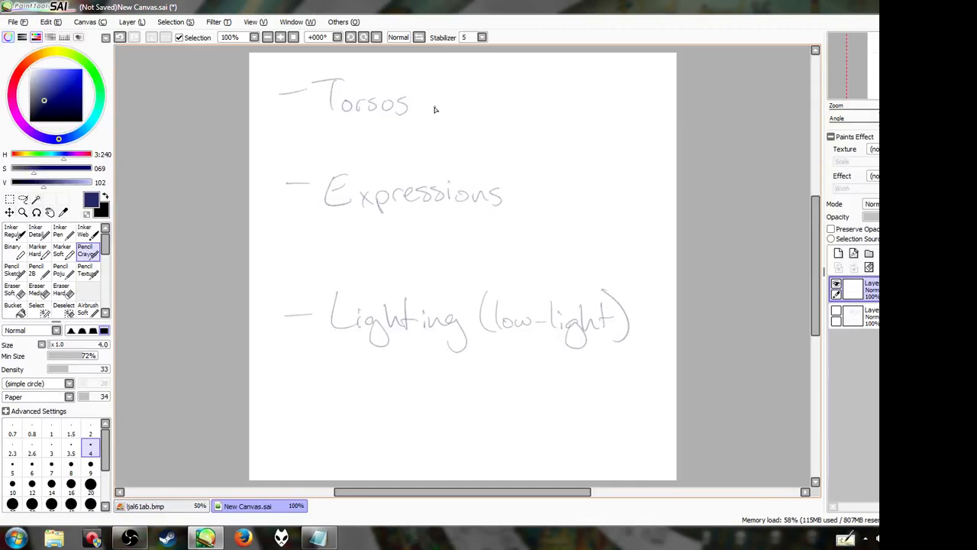
pyautogui.moveTo(435, 110); pyautogui.dragTo(436, 110)
pyautogui.moveTo(536, 189); pyautogui.dragTo(551, 201)
pyautogui.moveTo(535, 385)
pyautogui.mouseDown()
pyautogui.moveTo(516, 389)
pyautogui.moveTo(553, 404)
pyautogui.mouseUp()
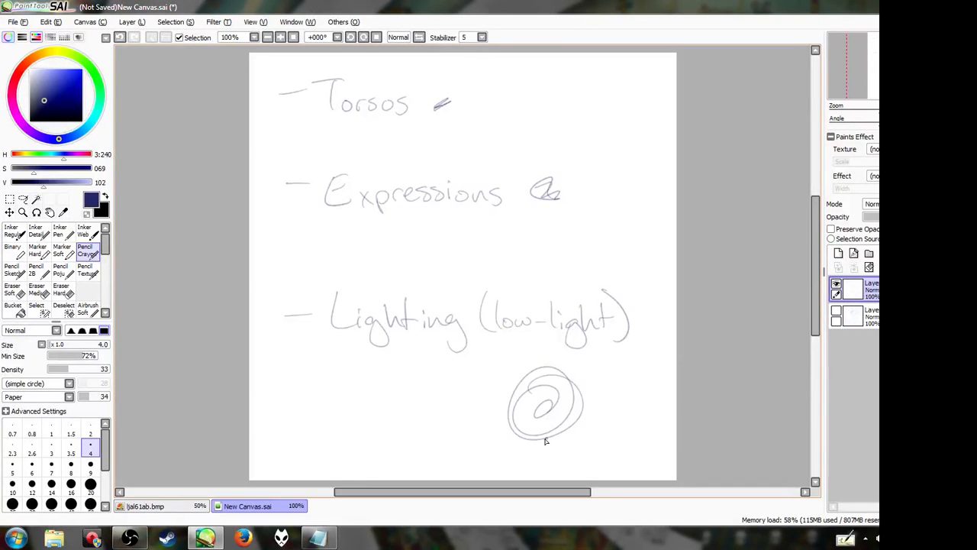
pyautogui.hotkey('ctrl', 'z')
pyautogui.hotkey('ctrl', 'z')
pyautogui.hotkey('ctrl', 'z')
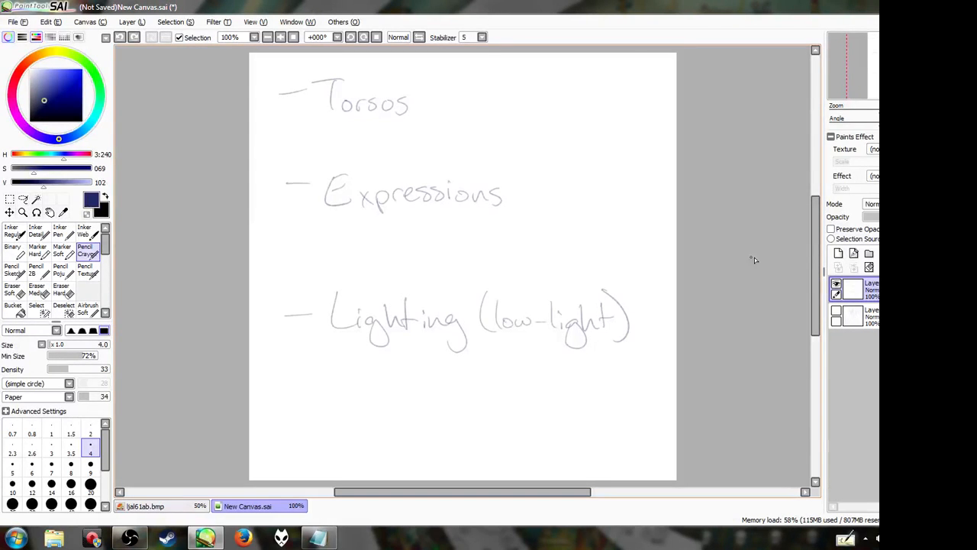
# Hide the list layer and, on a new layer, sketch a turned head with neck and shoulders at the canvas's upper right
pyautogui.click(835, 284)
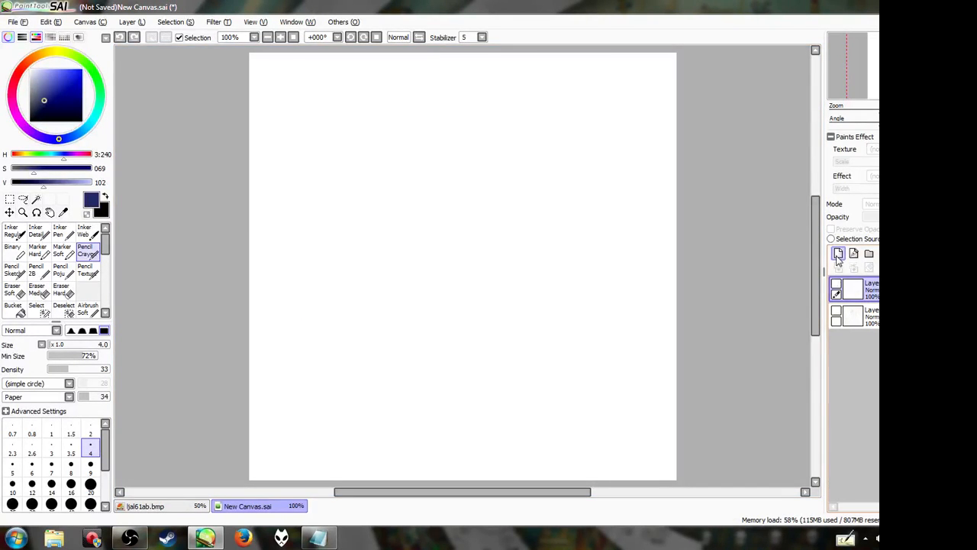
pyautogui.click(838, 252)
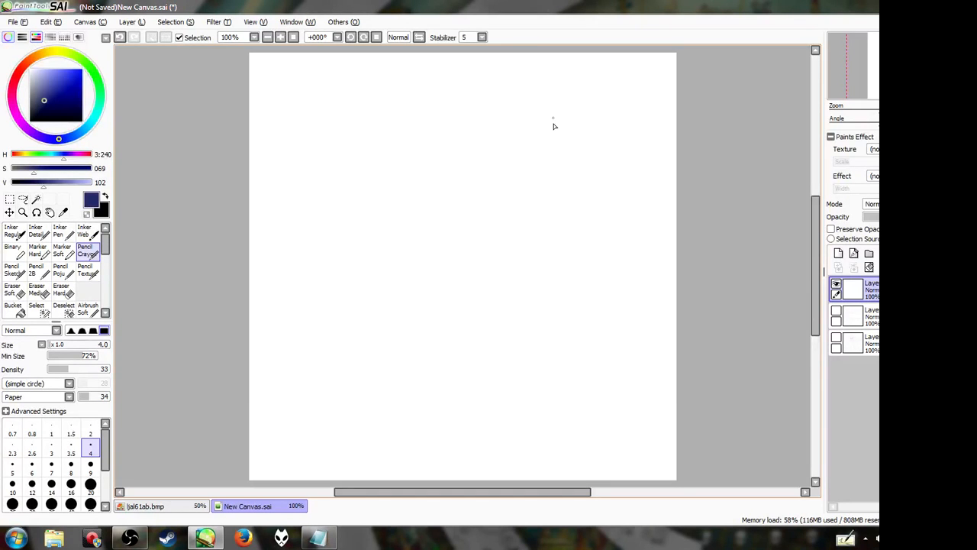
pyautogui.moveTo(536, 118)
pyautogui.mouseDown()
pyautogui.moveTo(569, 133)
pyautogui.moveTo(577, 120)
pyautogui.moveTo(540, 140)
pyautogui.mouseUp()
pyautogui.moveTo(545, 83); pyautogui.dragTo(547, 135)
pyautogui.moveTo(530, 114); pyautogui.dragTo(581, 107)
pyautogui.moveTo(524, 122)
pyautogui.mouseDown()
pyautogui.moveTo(554, 150)
pyautogui.moveTo(580, 114)
pyautogui.mouseUp()
pyautogui.moveTo(576, 128)
pyautogui.mouseDown()
pyautogui.moveTo(573, 145)
pyautogui.moveTo(545, 161)
pyautogui.moveTo(574, 147)
pyautogui.moveTo(605, 155)
pyautogui.moveTo(599, 194)
pyautogui.mouseUp()
pyautogui.moveTo(542, 156); pyautogui.dragTo(519, 193)
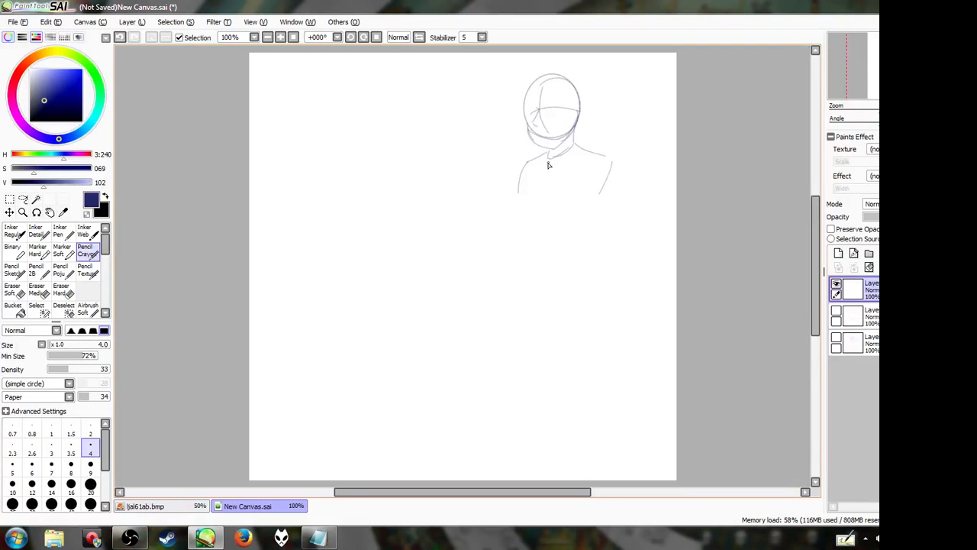
pyautogui.moveTo(546, 160); pyautogui.dragTo(540, 206)
pyautogui.hotkey('ctrl', 'z')
# Sketch a tapered front-view chest block with vertical and horizontal guide lines, left of the head sketch
pyautogui.moveTo(356, 129)
pyautogui.mouseDown()
pyautogui.moveTo(426, 126)
pyautogui.moveTo(380, 127)
pyautogui.moveTo(429, 145)
pyautogui.moveTo(370, 209)
pyautogui.moveTo(419, 201)
pyautogui.mouseUp()
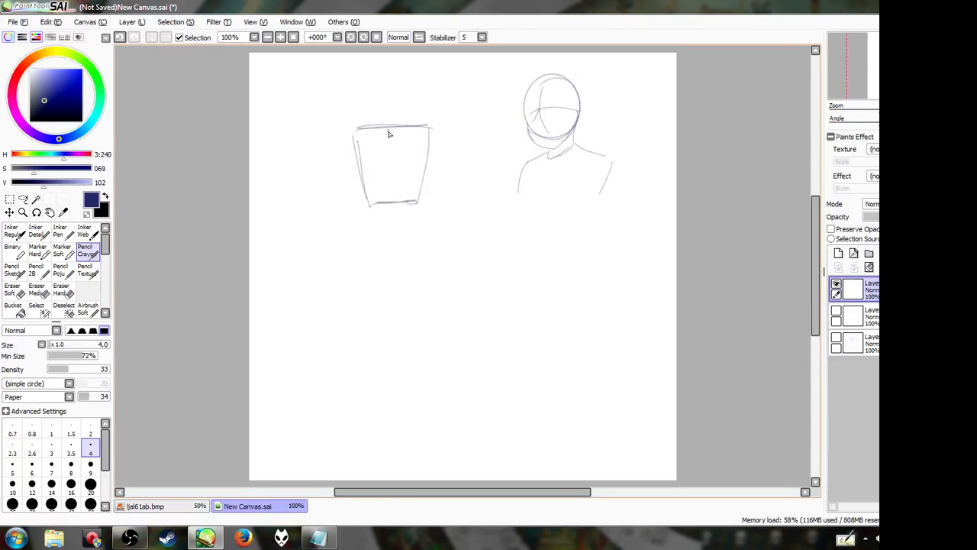
pyautogui.moveTo(388, 136); pyautogui.dragTo(391, 204)
pyautogui.moveTo(360, 162); pyautogui.dragTo(413, 161)
pyautogui.moveTo(357, 129)
pyautogui.mouseDown()
pyautogui.moveTo(429, 132)
pyautogui.moveTo(415, 204)
pyautogui.moveTo(374, 201)
pyautogui.moveTo(409, 207)
pyautogui.mouseUp()
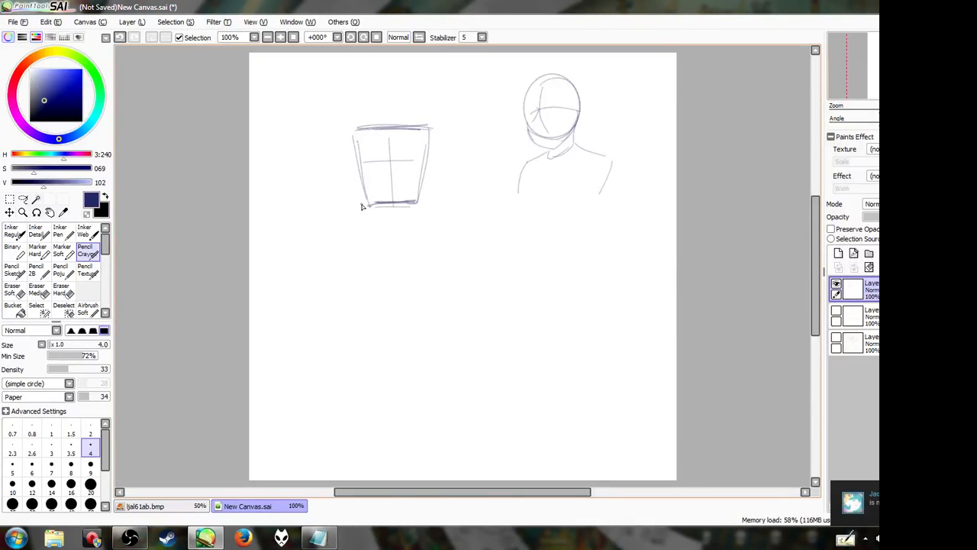
# Add a flared hip block below the front-view chest block and run the centre line through both blocks
pyautogui.moveTo(366, 205); pyautogui.dragTo(352, 239)
pyautogui.moveTo(423, 204); pyautogui.dragTo(432, 235)
pyautogui.moveTo(352, 237)
pyautogui.mouseDown()
pyautogui.moveTo(424, 237)
pyautogui.moveTo(416, 234)
pyautogui.mouseUp()
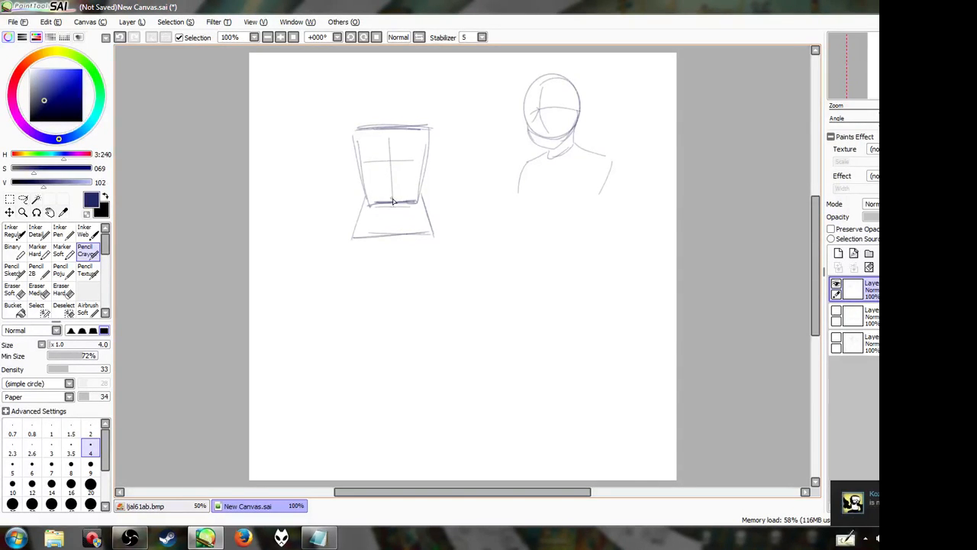
pyautogui.moveTo(395, 207); pyautogui.dragTo(396, 236)
pyautogui.moveTo(392, 130); pyautogui.dragTo(394, 203)
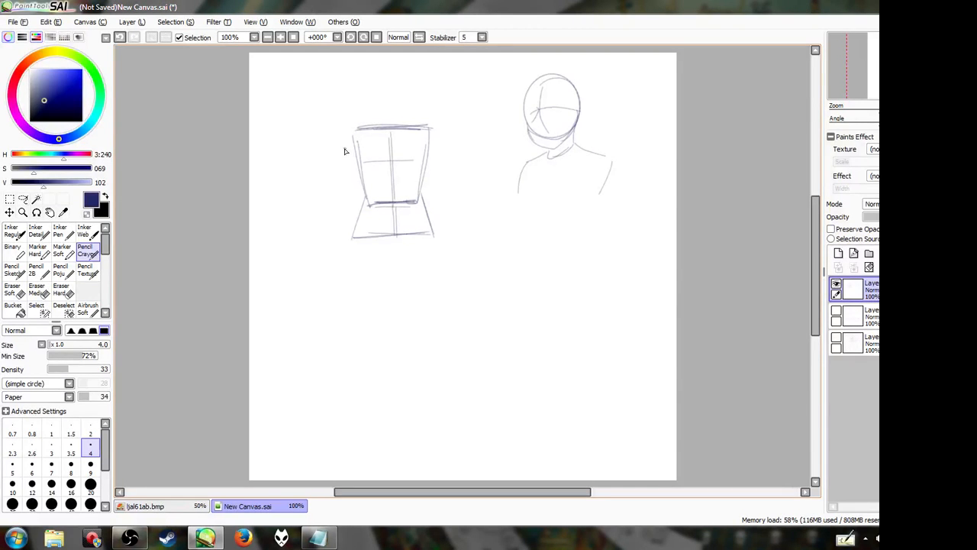
# Add curved arms with round hands and a head with cross guide lines to the front-view figure
pyautogui.moveTo(353, 134); pyautogui.dragTo(311, 221)
pyautogui.moveTo(426, 130); pyautogui.dragTo(475, 217)
pyautogui.moveTo(306, 229)
pyautogui.mouseDown()
pyautogui.moveTo(313, 259)
pyautogui.moveTo(326, 235)
pyautogui.mouseUp()
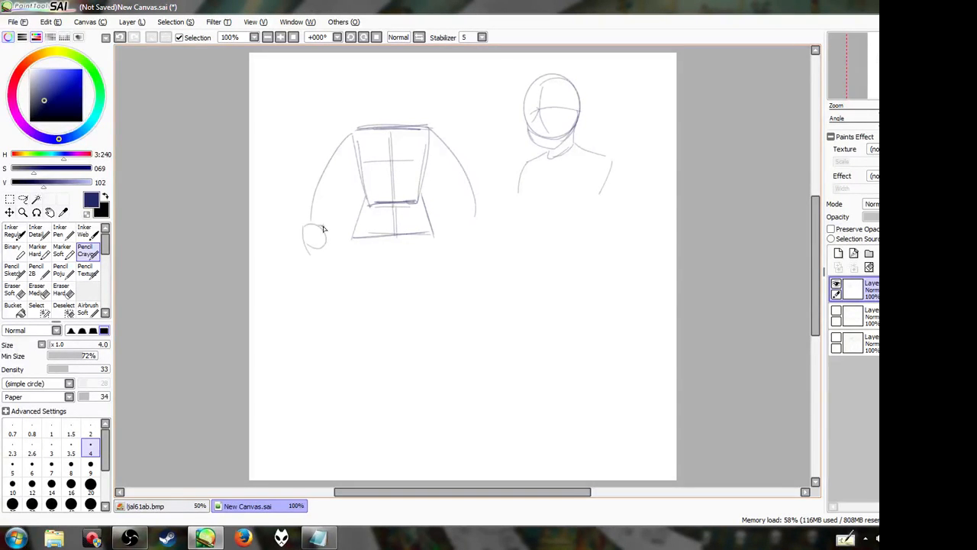
pyautogui.moveTo(471, 223); pyautogui.dragTo(464, 224)
pyautogui.moveTo(375, 99)
pyautogui.mouseDown()
pyautogui.moveTo(374, 119)
pyautogui.moveTo(369, 76)
pyautogui.moveTo(391, 123)
pyautogui.moveTo(419, 86)
pyautogui.mouseUp()
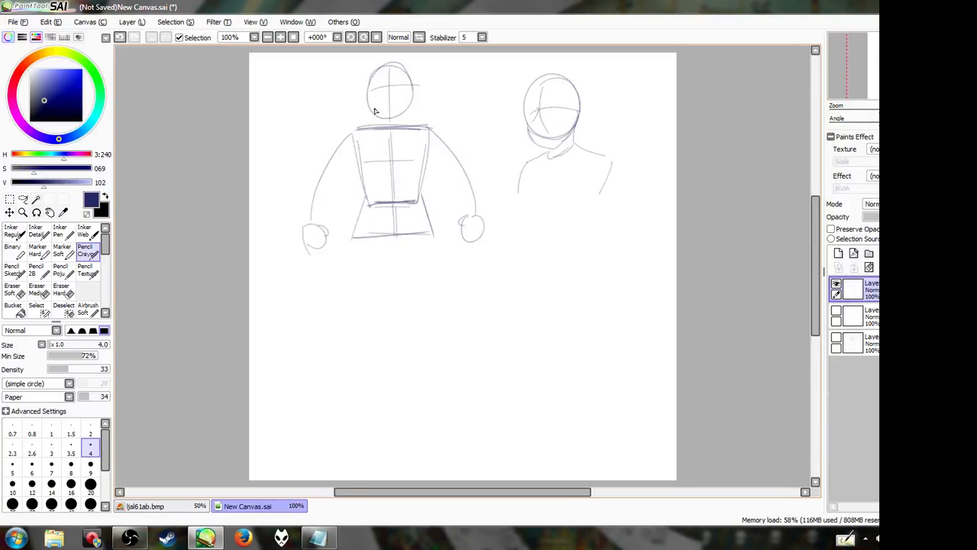
# Draw simple curved leg lines with flat oval feet below the front-view figure's hips
pyautogui.moveTo(354, 236); pyautogui.dragTo(377, 380)
pyautogui.moveTo(428, 238)
pyautogui.mouseDown()
pyautogui.moveTo(419, 381)
pyautogui.moveTo(446, 378)
pyautogui.mouseUp()
pyautogui.moveTo(377, 379)
pyautogui.mouseDown()
pyautogui.moveTo(340, 383)
pyautogui.moveTo(381, 383)
pyautogui.mouseUp()
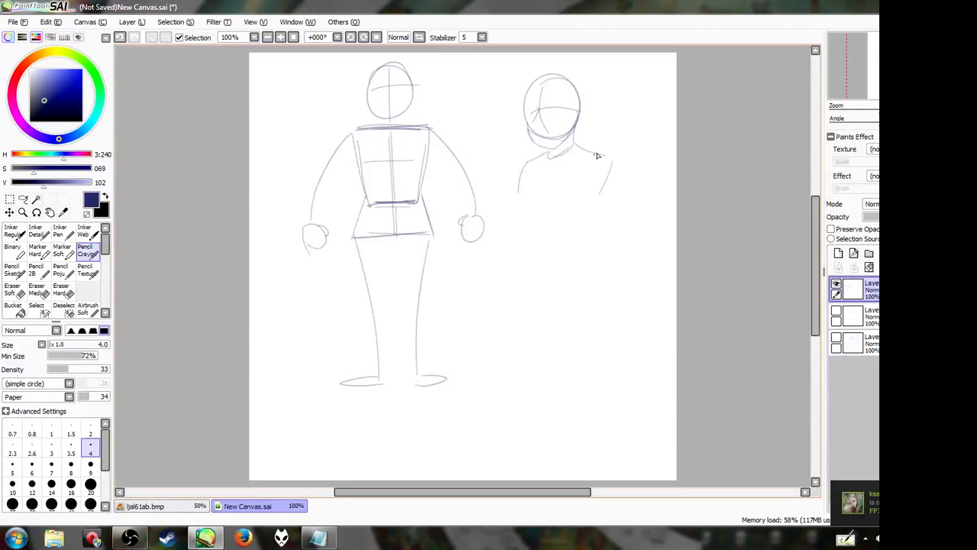
# Draw the shoulder line, sides and base of a tapered chest block under the turned head
pyautogui.moveTo(529, 161); pyautogui.dragTo(602, 158)
pyautogui.hotkey('ctrl', 'z')
pyautogui.moveTo(526, 162); pyautogui.dragTo(595, 157)
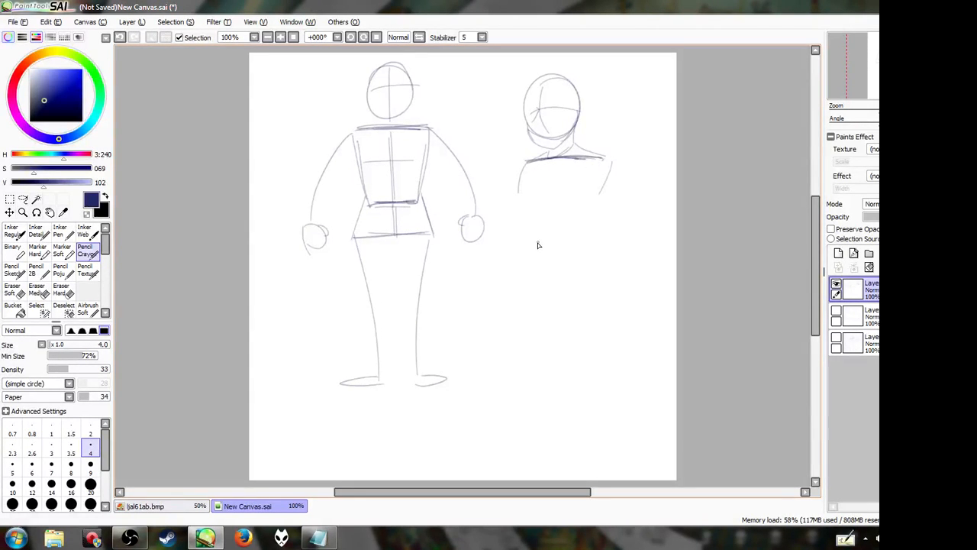
pyautogui.moveTo(528, 244); pyautogui.dragTo(574, 246)
pyautogui.moveTo(603, 163); pyautogui.dragTo(586, 222)
pyautogui.moveTo(593, 179); pyautogui.dragTo(580, 255)
pyautogui.moveTo(524, 165); pyautogui.dragTo(525, 244)
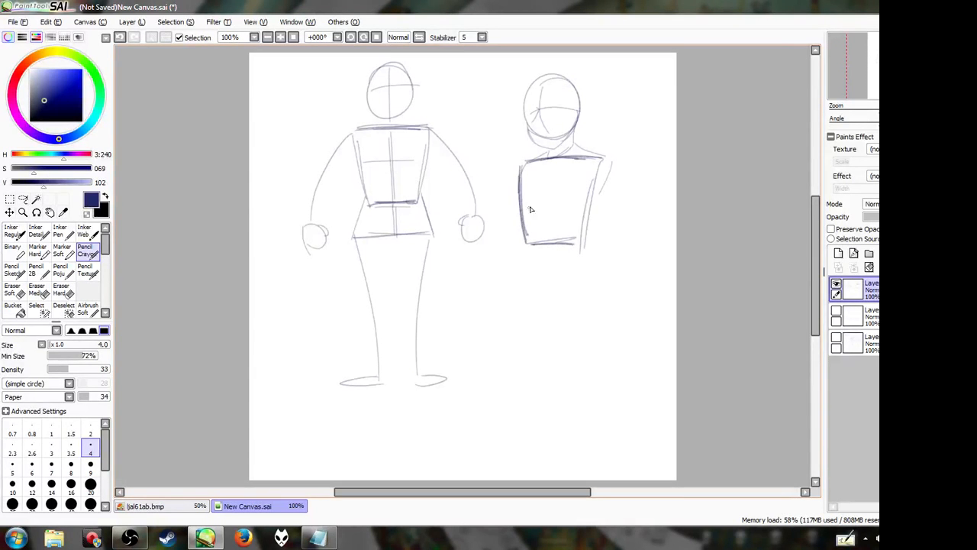
# Add guide lines and a side plane to the turned chest block, and reinforce the figure's neck
pyautogui.moveTo(547, 165); pyautogui.dragTo(548, 244)
pyautogui.moveTo(525, 203)
pyautogui.mouseDown()
pyautogui.moveTo(585, 205)
pyautogui.moveTo(553, 195)
pyautogui.moveTo(588, 197)
pyautogui.mouseUp()
pyautogui.moveTo(604, 157)
pyautogui.mouseDown()
pyautogui.moveTo(591, 249)
pyautogui.moveTo(611, 174)
pyautogui.moveTo(591, 247)
pyautogui.mouseUp()
pyautogui.moveTo(572, 137)
pyautogui.mouseDown()
pyautogui.moveTo(577, 156)
pyautogui.moveTo(552, 161)
pyautogui.mouseUp()
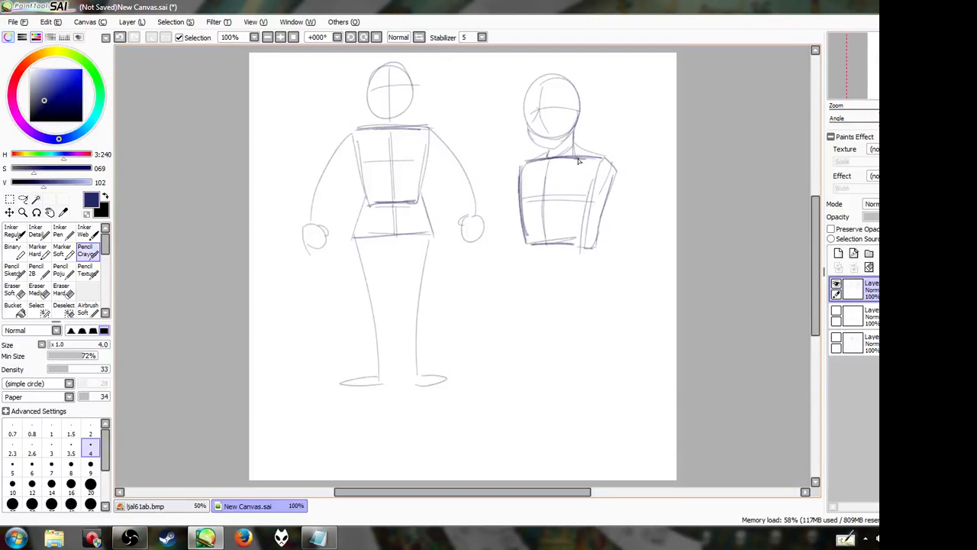
# Sketch a flared waist and hip block with a centre line and side edge below the turned chest block
pyautogui.moveTo(527, 254)
pyautogui.mouseDown()
pyautogui.moveTo(514, 297)
pyautogui.moveTo(594, 300)
pyautogui.mouseUp()
pyautogui.moveTo(594, 255); pyautogui.dragTo(603, 299)
pyautogui.moveTo(526, 302); pyautogui.dragTo(601, 300)
pyautogui.moveTo(584, 258); pyautogui.dragTo(584, 278)
pyautogui.moveTo(549, 247); pyautogui.dragTo(546, 303)
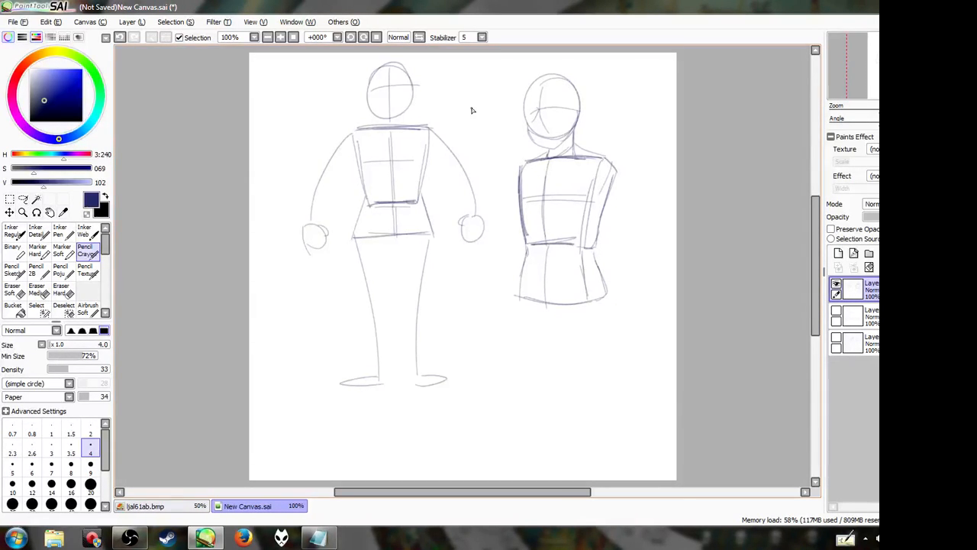
# Sketch a straight-sided profile torso block beside the front-view figure's head, with a left-pointing arrow above it
pyautogui.moveTo(284, 78)
pyautogui.mouseDown()
pyautogui.moveTo(284, 144)
pyautogui.moveTo(284, 80)
pyautogui.moveTo(286, 156)
pyautogui.moveTo(286, 86)
pyautogui.moveTo(287, 155)
pyautogui.mouseUp()
pyautogui.moveTo(293, 78); pyautogui.dragTo(313, 77)
pyautogui.moveTo(286, 77)
pyautogui.mouseDown()
pyautogui.moveTo(312, 77)
pyautogui.moveTo(308, 147)
pyautogui.mouseUp()
pyautogui.moveTo(290, 156); pyautogui.dragTo(311, 152)
pyautogui.moveTo(292, 155); pyautogui.dragTo(312, 153)
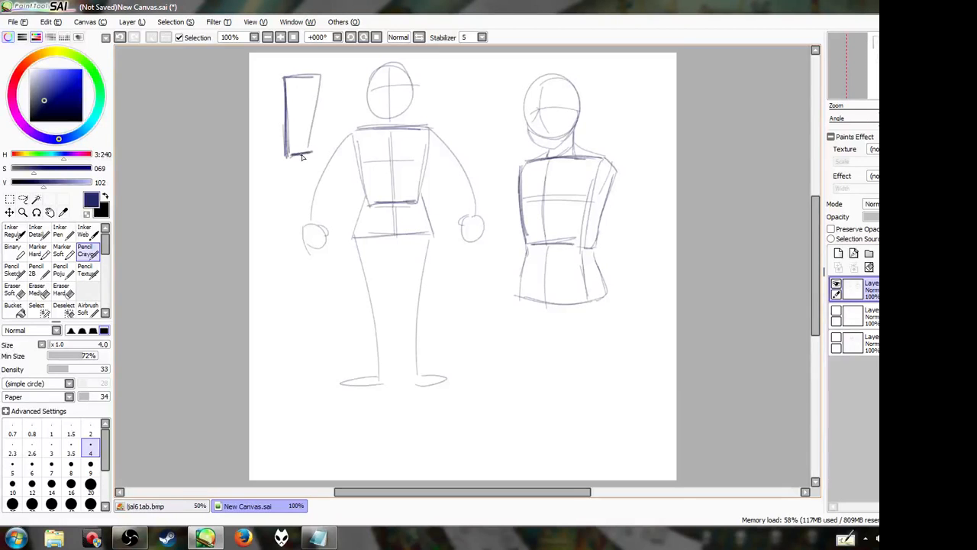
pyautogui.moveTo(285, 81); pyautogui.dragTo(287, 157)
pyautogui.moveTo(284, 64); pyautogui.dragTo(270, 72)
# Sketch two more profile torso blocks below, one curved outward and one curved inward with a left-pointing arrow
pyautogui.moveTo(273, 182); pyautogui.dragTo(268, 244)
pyautogui.moveTo(270, 220)
pyautogui.mouseDown()
pyautogui.moveTo(278, 170)
pyautogui.moveTo(308, 172)
pyautogui.moveTo(300, 242)
pyautogui.moveTo(283, 246)
pyautogui.moveTo(292, 244)
pyautogui.mouseUp()
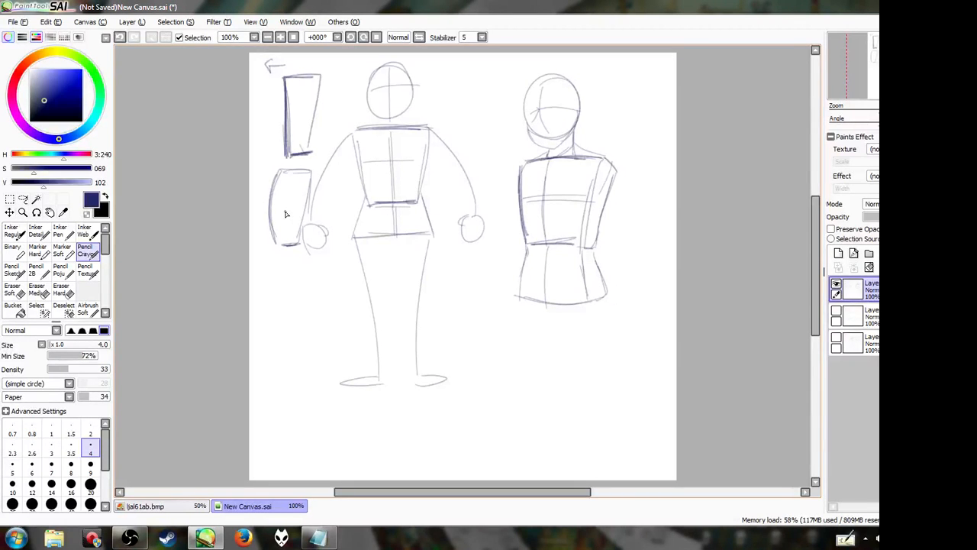
pyautogui.moveTo(278, 278); pyautogui.dragTo(284, 341)
pyautogui.moveTo(279, 274); pyautogui.dragTo(316, 333)
pyautogui.moveTo(316, 333)
pyautogui.mouseDown()
pyautogui.moveTo(286, 339)
pyautogui.moveTo(313, 339)
pyautogui.mouseUp()
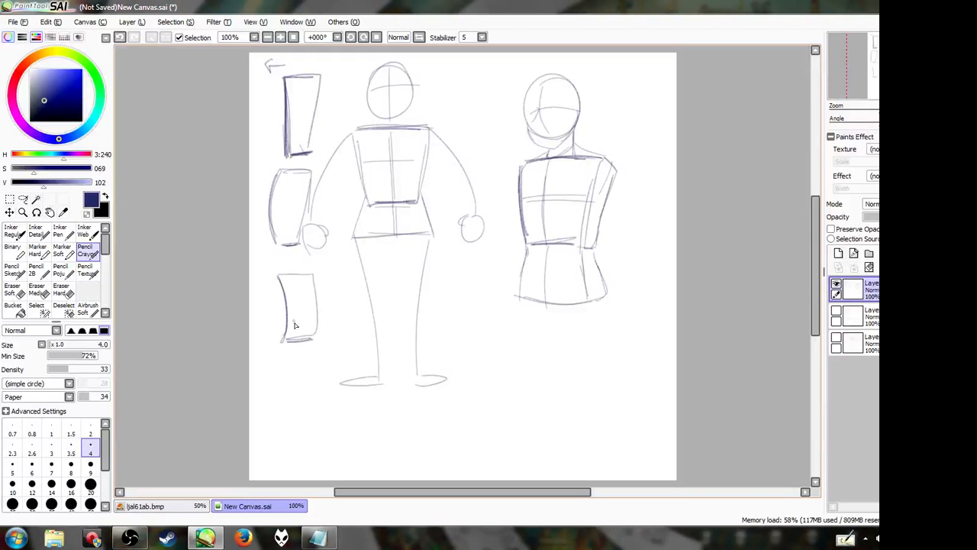
pyautogui.moveTo(281, 265); pyautogui.dragTo(270, 271)
# Sketch a curved, bent-over torso with a line hanging from it below the inward-curved profile block
pyautogui.moveTo(292, 379); pyautogui.dragTo(305, 427)
pyautogui.moveTo(283, 377)
pyautogui.mouseDown()
pyautogui.moveTo(302, 372)
pyautogui.moveTo(328, 435)
pyautogui.mouseUp()
pyautogui.moveTo(286, 377)
pyautogui.mouseDown()
pyautogui.moveTo(325, 390)
pyautogui.moveTo(305, 431)
pyautogui.moveTo(325, 428)
pyautogui.mouseUp()
pyautogui.moveTo(308, 380)
pyautogui.mouseDown()
pyautogui.moveTo(315, 464)
pyautogui.moveTo(322, 459)
pyautogui.mouseUp()
pyautogui.moveTo(283, 370)
pyautogui.mouseDown()
pyautogui.moveTo(287, 355)
pyautogui.moveTo(329, 429)
pyautogui.mouseUp()
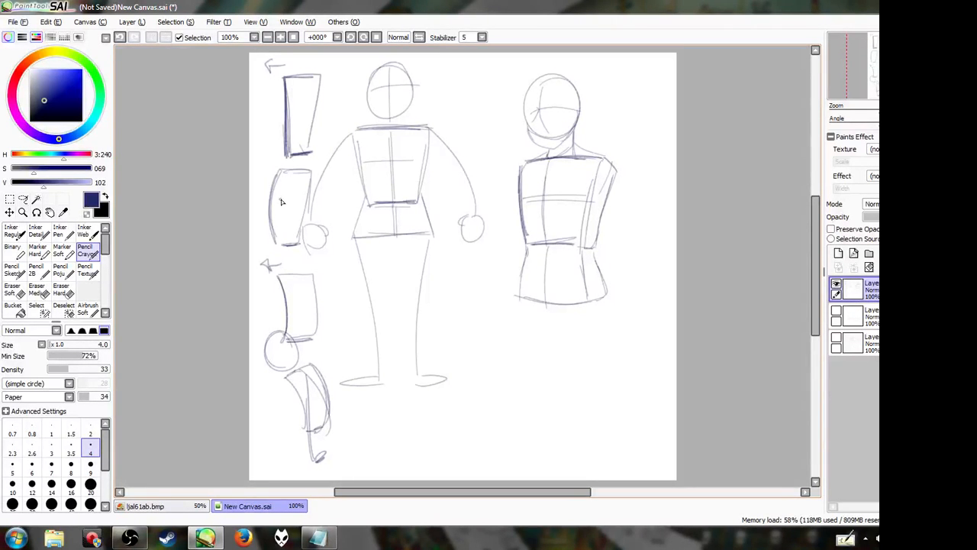
# Add a check mark and shoulder circle to the outward-curved block, and sketch a bending figure below the standing figure's feet
pyautogui.moveTo(260, 174)
pyautogui.mouseDown()
pyautogui.moveTo(265, 185)
pyautogui.moveTo(271, 162)
pyautogui.moveTo(286, 195)
pyautogui.moveTo(304, 180)
pyautogui.mouseUp()
pyautogui.moveTo(381, 455)
pyautogui.mouseDown()
pyautogui.moveTo(403, 389)
pyautogui.moveTo(389, 453)
pyautogui.mouseUp()
pyautogui.moveTo(397, 391); pyautogui.dragTo(424, 477)
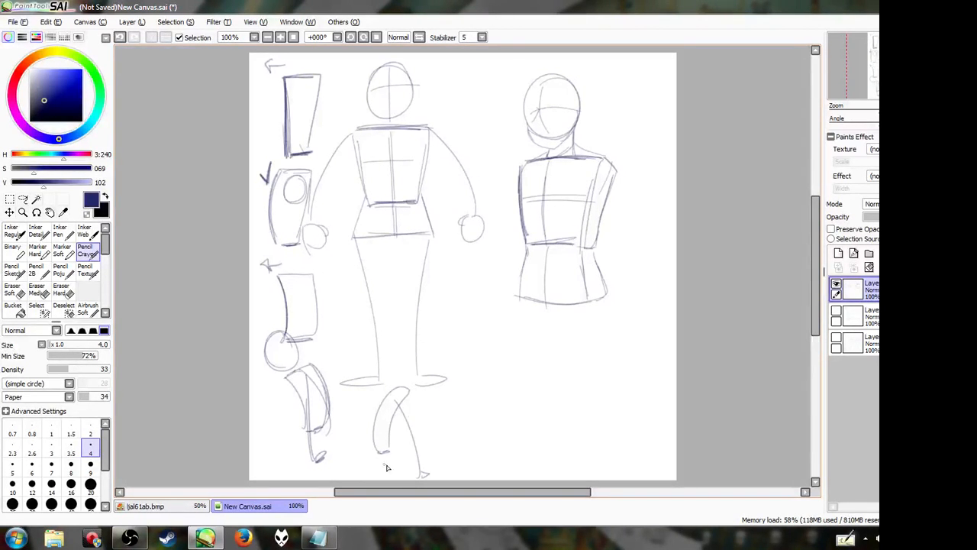
pyautogui.moveTo(377, 454)
pyautogui.mouseDown()
pyautogui.moveTo(400, 475)
pyautogui.moveTo(381, 476)
pyautogui.mouseUp()
pyautogui.moveTo(374, 435); pyautogui.dragTo(382, 474)
# Add a side contour line to the outward-curved profile block and cross out its shoulder circle with an X
pyautogui.moveTo(287, 183); pyautogui.dragTo(281, 242)
pyautogui.moveTo(304, 173)
pyautogui.mouseDown()
pyautogui.moveTo(311, 198)
pyautogui.moveTo(300, 243)
pyautogui.mouseUp()
pyautogui.moveTo(290, 181)
pyautogui.mouseDown()
pyautogui.moveTo(304, 198)
pyautogui.moveTo(288, 199)
pyautogui.mouseUp()
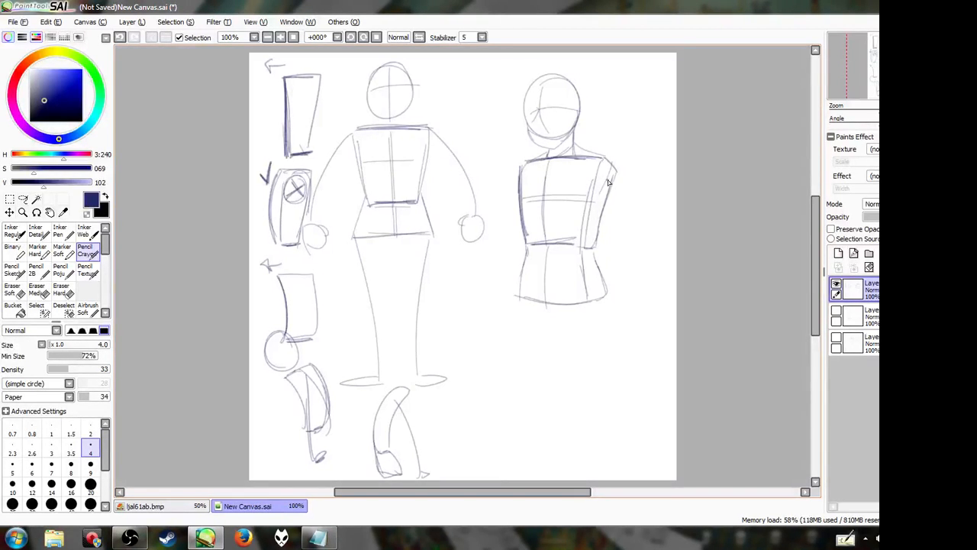
# Draw oval arm sockets on both sides of the turned chest block and add an upper-chest guide line
pyautogui.moveTo(608, 179)
pyautogui.mouseDown()
pyautogui.moveTo(602, 197)
pyautogui.moveTo(616, 175)
pyautogui.mouseUp()
pyautogui.moveTo(538, 170); pyautogui.dragTo(543, 238)
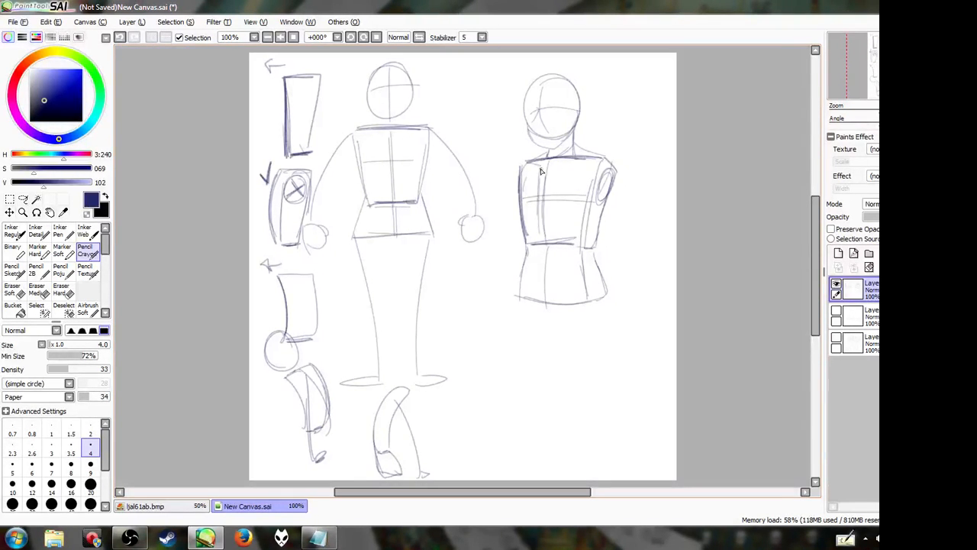
pyautogui.moveTo(540, 172)
pyautogui.mouseDown()
pyautogui.moveTo(580, 164)
pyautogui.moveTo(616, 175)
pyautogui.mouseUp()
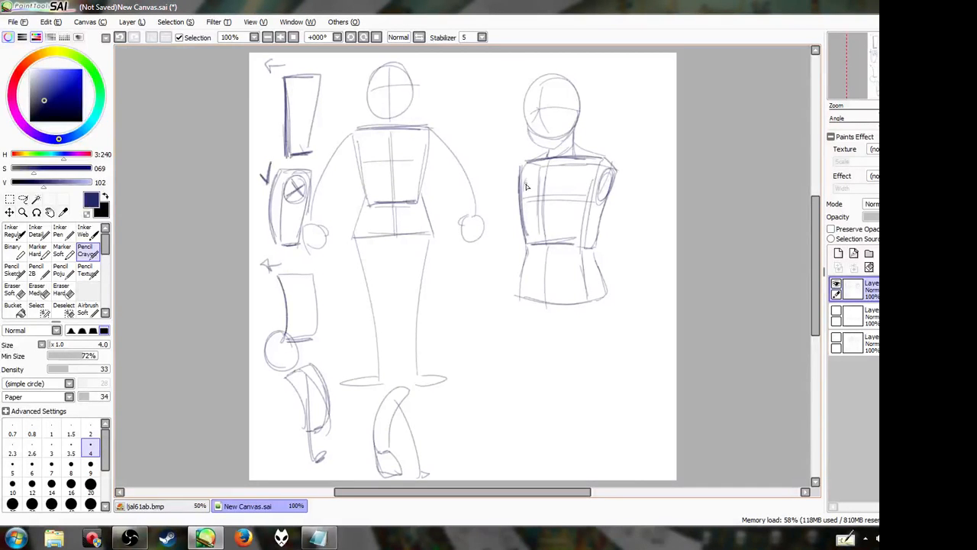
pyautogui.moveTo(526, 187); pyautogui.dragTo(537, 186)
# Sketch both upper arms extending outward and down from the turned figure's shoulder sockets
pyautogui.moveTo(613, 168); pyautogui.dragTo(655, 262)
pyautogui.hotkey('ctrl', 'z')
pyautogui.moveTo(605, 210); pyautogui.dragTo(639, 244)
pyautogui.moveTo(614, 170)
pyautogui.mouseDown()
pyautogui.moveTo(654, 226)
pyautogui.moveTo(640, 244)
pyautogui.mouseUp()
pyautogui.moveTo(532, 164)
pyautogui.mouseDown()
pyautogui.moveTo(499, 205)
pyautogui.moveTo(515, 230)
pyautogui.mouseUp()
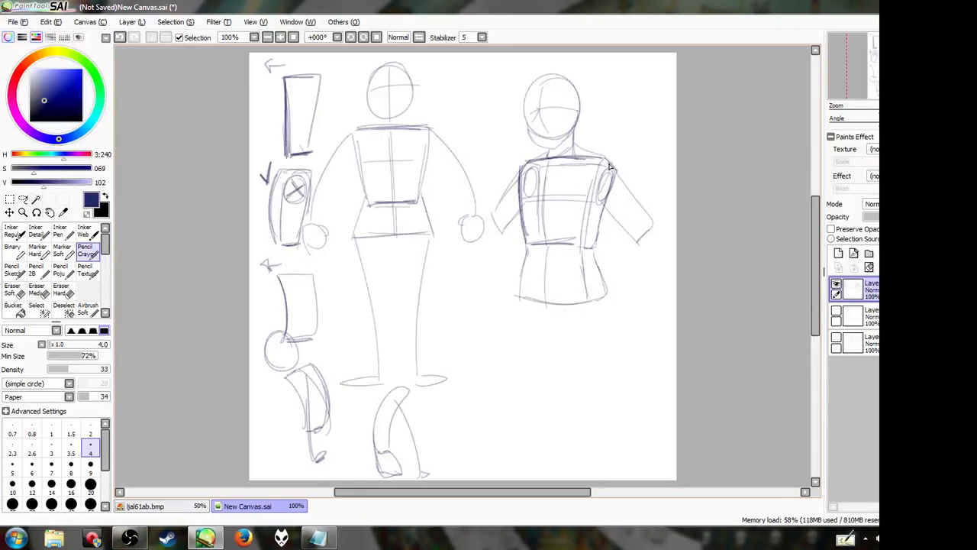
# Darken the turned figure's right-hand upper arm outline and the slope from its neck into the shoulder
pyautogui.moveTo(609, 163)
pyautogui.mouseDown()
pyautogui.moveTo(630, 193)
pyautogui.moveTo(594, 159)
pyautogui.moveTo(632, 201)
pyautogui.moveTo(633, 240)
pyautogui.mouseUp()
pyautogui.moveTo(608, 210); pyautogui.dragTo(639, 242)
pyautogui.moveTo(632, 196); pyautogui.dragTo(658, 237)
pyautogui.moveTo(574, 128); pyautogui.dragTo(604, 159)
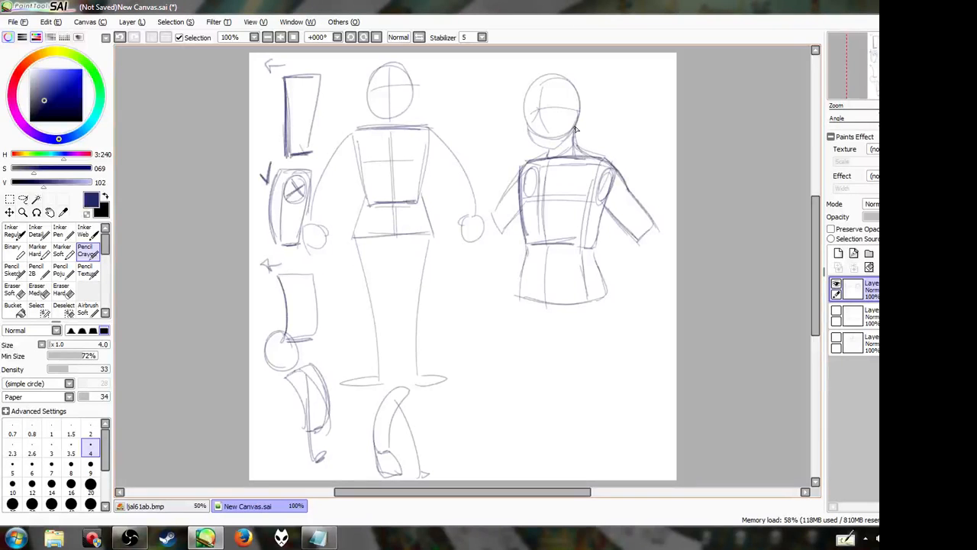
pyautogui.moveTo(574, 127); pyautogui.dragTo(603, 162)
pyautogui.moveTo(596, 159); pyautogui.dragTo(628, 197)
# Reinforce the front-view figure's chest block and contour its sides down into the hips
pyautogui.moveTo(357, 129)
pyautogui.mouseDown()
pyautogui.moveTo(369, 208)
pyautogui.moveTo(426, 201)
pyautogui.mouseUp()
pyautogui.moveTo(424, 129); pyautogui.dragTo(427, 202)
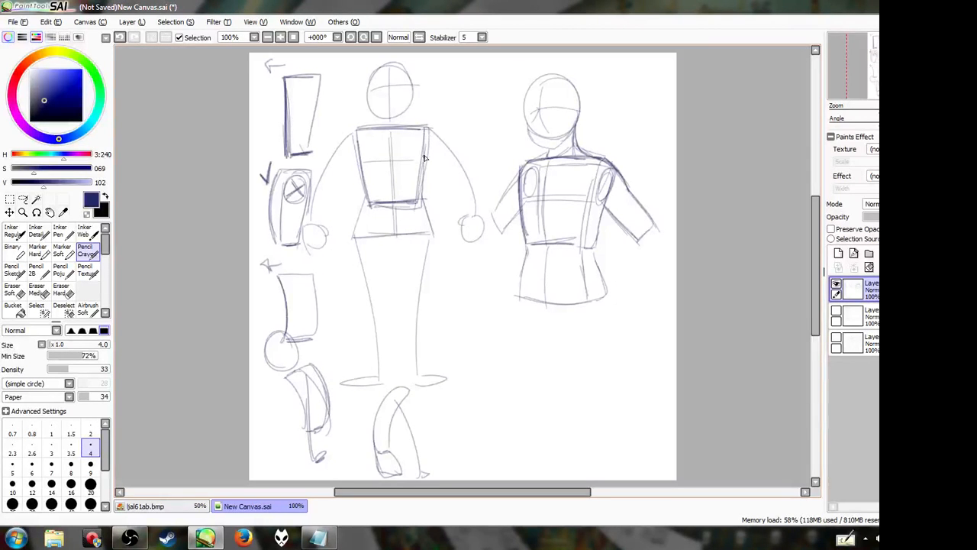
pyautogui.moveTo(426, 157)
pyautogui.mouseDown()
pyautogui.moveTo(435, 234)
pyautogui.moveTo(424, 209)
pyautogui.mouseUp()
pyautogui.moveTo(359, 157); pyautogui.dragTo(353, 234)
# Draw the front-view figure's V-shaped pelvis and flesh out its left-hand leg down to the foot
pyautogui.moveTo(362, 183)
pyautogui.mouseDown()
pyautogui.moveTo(352, 238)
pyautogui.moveTo(397, 248)
pyautogui.moveTo(421, 232)
pyautogui.moveTo(394, 314)
pyautogui.mouseUp()
pyautogui.moveTo(352, 230); pyautogui.dragTo(368, 316)
pyautogui.moveTo(351, 232); pyautogui.dragTo(382, 379)
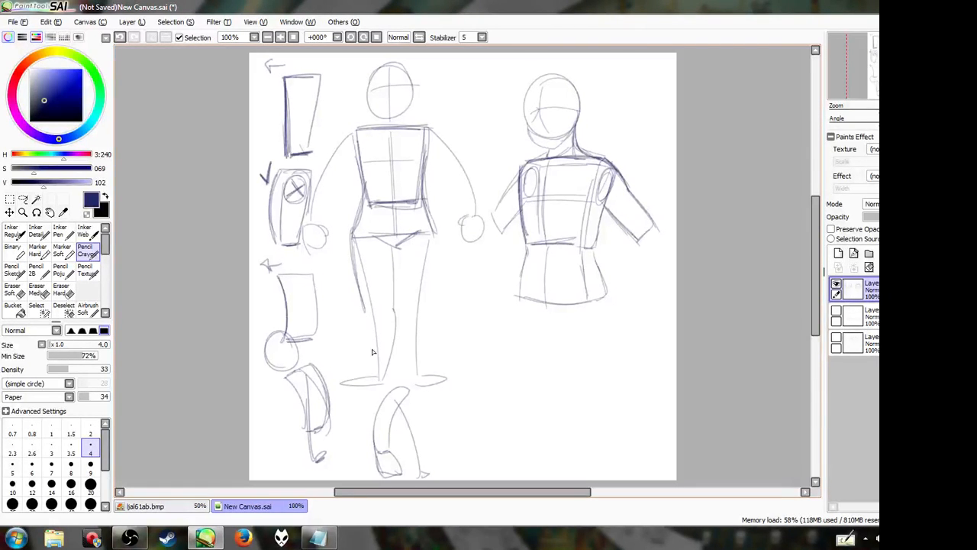
pyautogui.moveTo(367, 315); pyautogui.dragTo(377, 379)
# Draw the lower chest contour on the turned figure and trace its side contours down to the hips
pyautogui.moveTo(547, 199)
pyautogui.mouseDown()
pyautogui.moveTo(575, 212)
pyautogui.moveTo(585, 206)
pyautogui.moveTo(572, 209)
pyautogui.mouseUp()
pyautogui.moveTo(548, 218)
pyautogui.mouseDown()
pyautogui.moveTo(546, 243)
pyautogui.moveTo(544, 221)
pyautogui.mouseUp()
pyautogui.moveTo(604, 208); pyautogui.dragTo(594, 251)
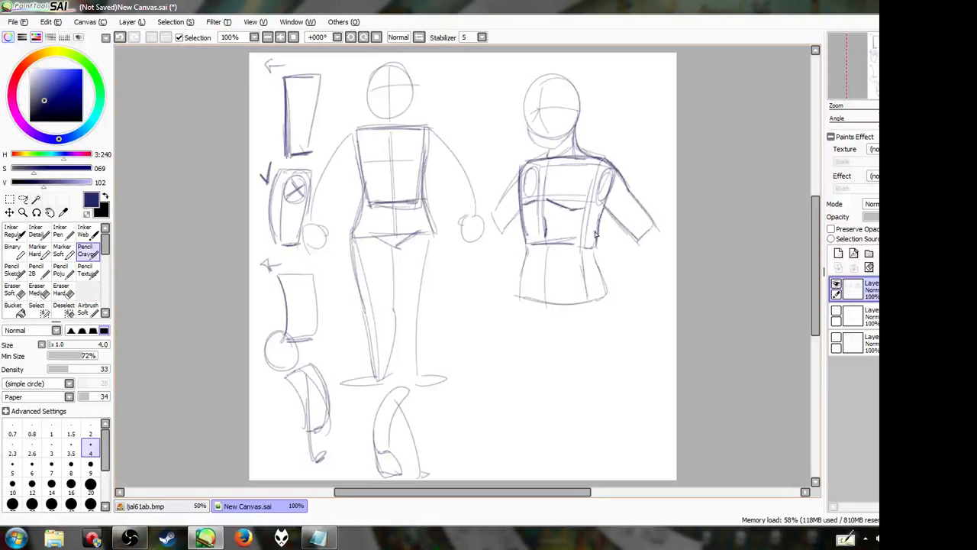
pyautogui.moveTo(595, 233)
pyautogui.mouseDown()
pyautogui.moveTo(595, 246)
pyautogui.moveTo(611, 293)
pyautogui.mouseUp()
pyautogui.moveTo(528, 241); pyautogui.dragTo(518, 304)
# Hide the finished torso sketch layer and add a new empty layer above it
pyautogui.click(835, 285)
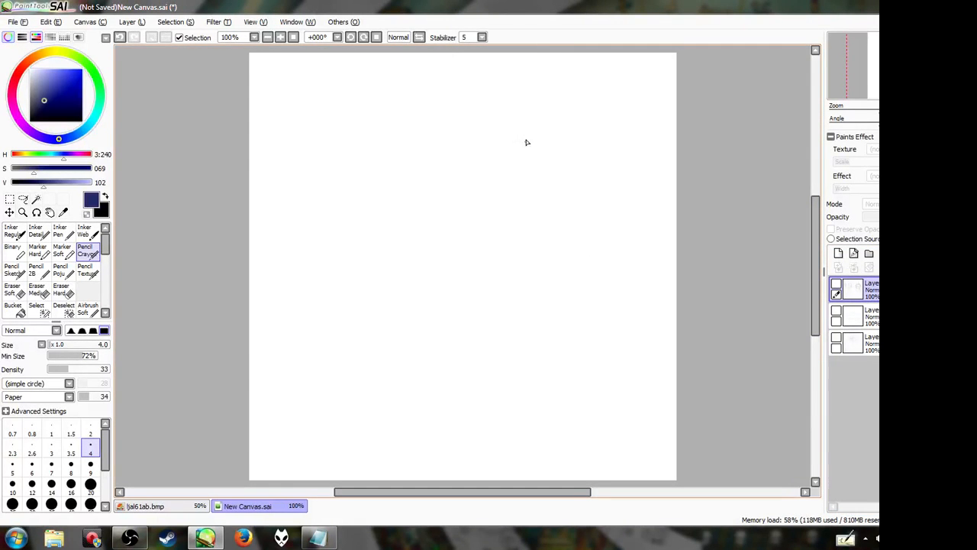
pyautogui.click(524, 89)
pyautogui.click(839, 253)
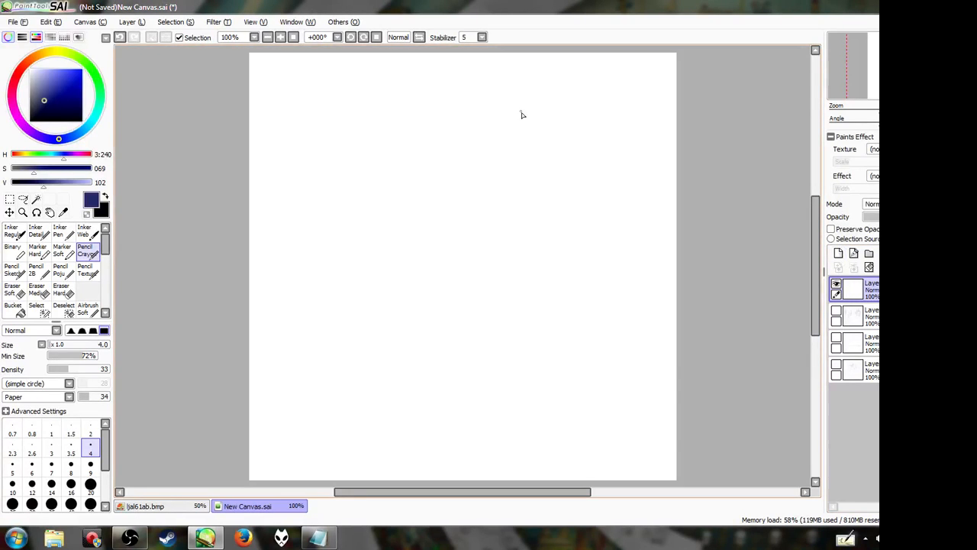
# Sketch a bust in the upper right of the canvas: round head with short muzzle, neck, and blocky chest with a centre line
pyautogui.moveTo(532, 77)
pyautogui.mouseDown()
pyautogui.moveTo(580, 105)
pyautogui.moveTo(527, 143)
pyautogui.moveTo(502, 129)
pyautogui.moveTo(517, 155)
pyautogui.moveTo(554, 148)
pyautogui.moveTo(510, 137)
pyautogui.mouseUp()
pyautogui.moveTo(574, 136)
pyautogui.mouseDown()
pyautogui.moveTo(537, 183)
pyautogui.moveTo(612, 191)
pyautogui.moveTo(604, 238)
pyautogui.mouseUp()
pyautogui.moveTo(535, 174)
pyautogui.mouseDown()
pyautogui.moveTo(510, 250)
pyautogui.moveTo(599, 253)
pyautogui.mouseUp()
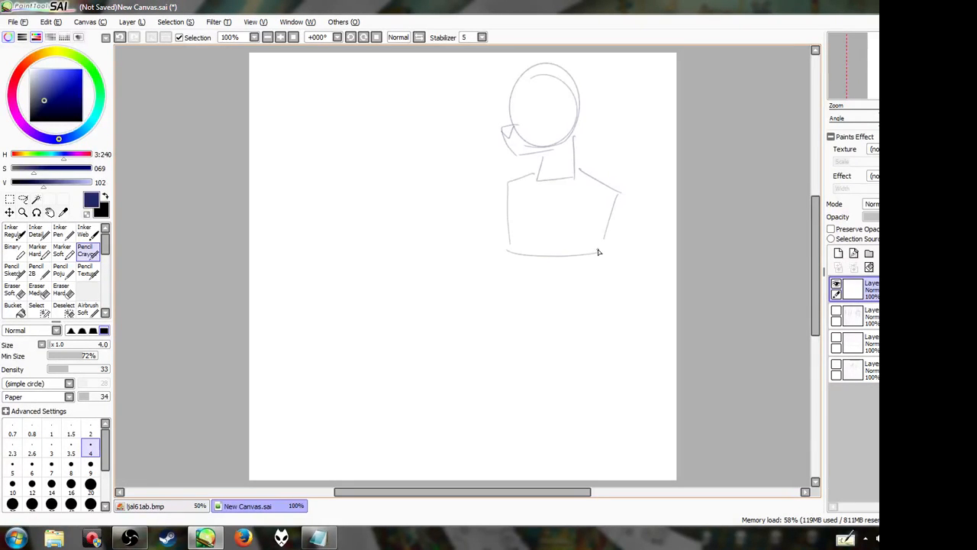
pyautogui.moveTo(550, 189); pyautogui.dragTo(549, 252)
pyautogui.moveTo(537, 178); pyautogui.dragTo(574, 176)
# Give the bust two oval eyes, a swept fringe, a pointed ear and a mouth line along the muzzle
pyautogui.moveTo(540, 127); pyautogui.dragTo(516, 126)
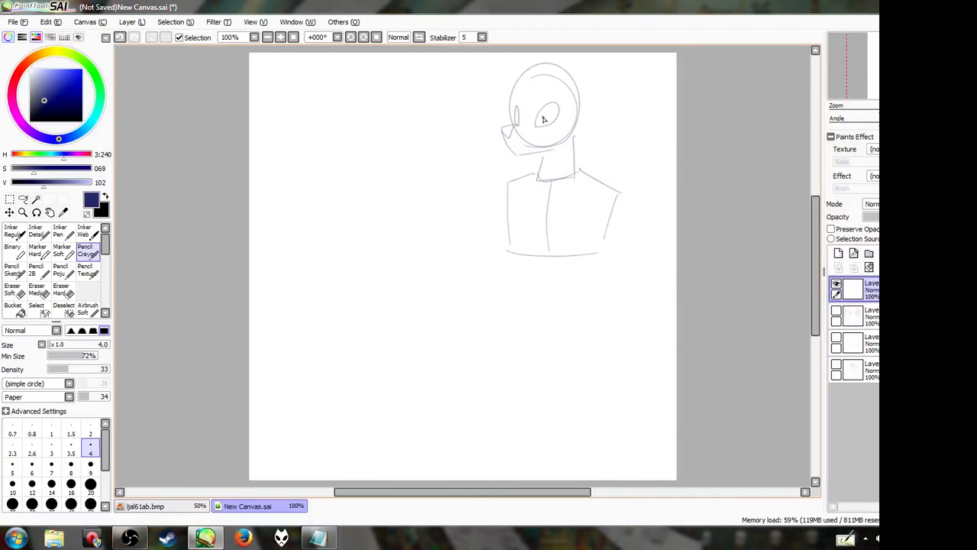
pyautogui.moveTo(533, 70)
pyautogui.mouseDown()
pyautogui.moveTo(495, 92)
pyautogui.moveTo(510, 115)
pyautogui.mouseUp()
pyautogui.moveTo(572, 104)
pyautogui.mouseDown()
pyautogui.moveTo(601, 73)
pyautogui.moveTo(573, 113)
pyautogui.mouseUp()
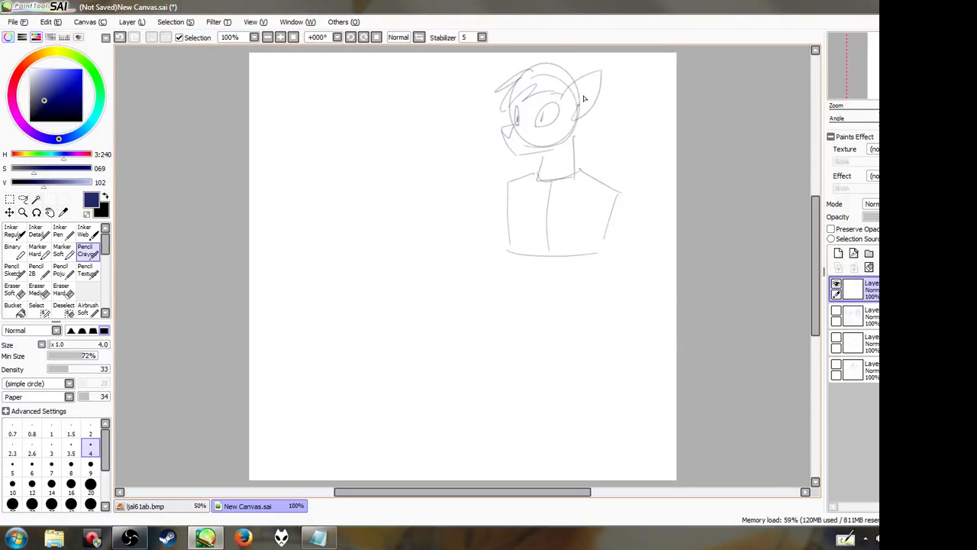
pyautogui.moveTo(590, 80); pyautogui.dragTo(574, 119)
pyautogui.moveTo(516, 152)
pyautogui.mouseDown()
pyautogui.moveTo(510, 145)
pyautogui.moveTo(548, 135)
pyautogui.mouseUp()
# Sketch a simple smiling human head and a small four-legged stick creature, linked by a curved double-headed arrow
pyautogui.moveTo(296, 109)
pyautogui.mouseDown()
pyautogui.moveTo(316, 120)
pyautogui.moveTo(294, 141)
pyautogui.moveTo(310, 144)
pyautogui.moveTo(288, 174)
pyautogui.moveTo(299, 177)
pyautogui.moveTo(300, 164)
pyautogui.mouseUp()
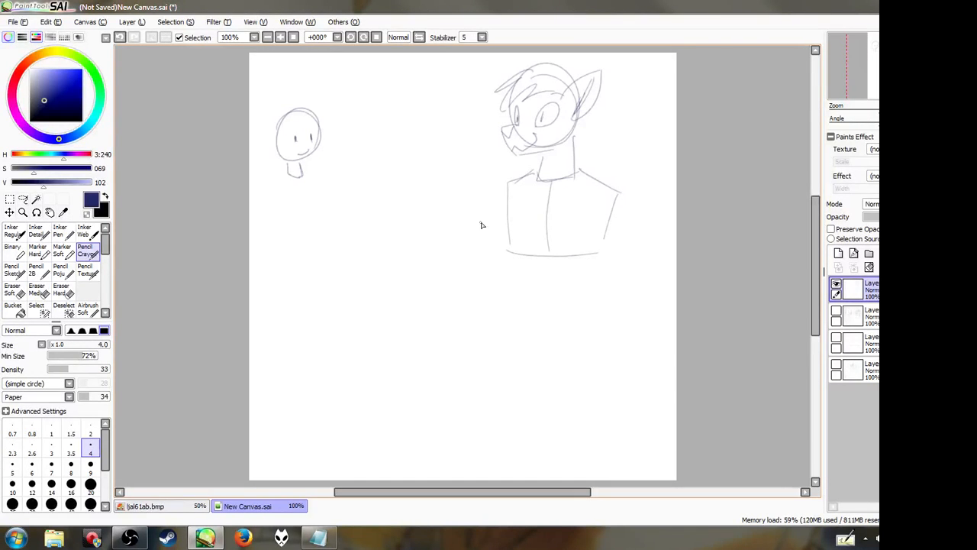
pyautogui.moveTo(475, 224)
pyautogui.mouseDown()
pyautogui.moveTo(458, 254)
pyautogui.moveTo(471, 261)
pyautogui.moveTo(470, 241)
pyautogui.moveTo(477, 319)
pyautogui.mouseUp()
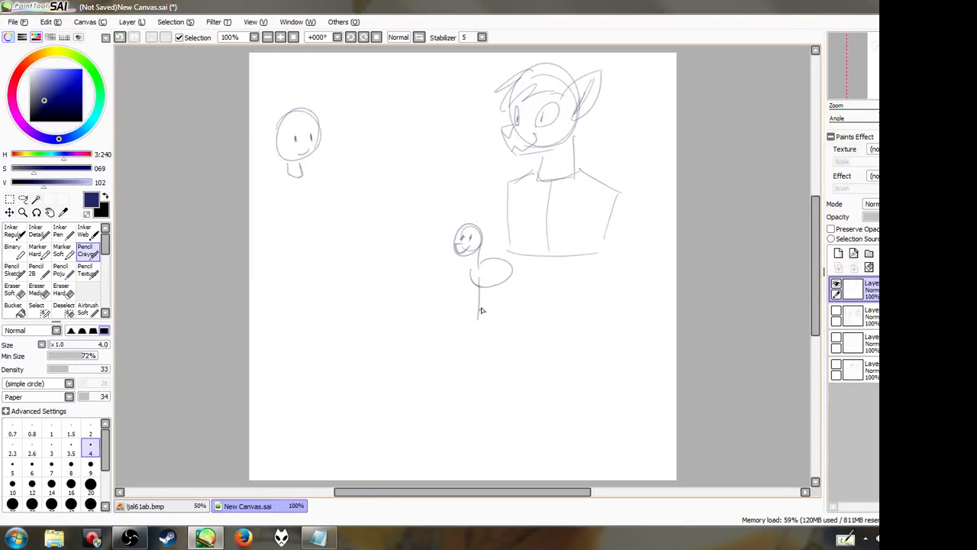
pyautogui.moveTo(490, 279)
pyautogui.mouseDown()
pyautogui.moveTo(493, 316)
pyautogui.moveTo(519, 306)
pyautogui.moveTo(505, 292)
pyautogui.moveTo(505, 313)
pyautogui.mouseUp()
pyautogui.moveTo(311, 97); pyautogui.dragTo(481, 201)
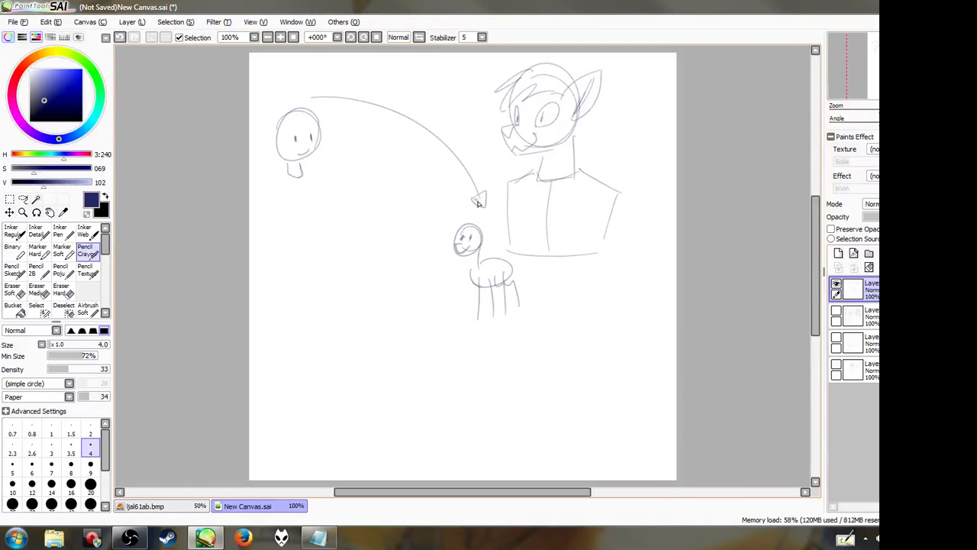
pyautogui.moveTo(322, 107)
pyautogui.mouseDown()
pyautogui.moveTo(312, 90)
pyautogui.moveTo(308, 105)
pyautogui.mouseUp()
# Sketch a standing animal-headed figure between the two doodles, with chest, waist, V-shaped pelvis and the start of the near thigh
pyautogui.moveTo(383, 183)
pyautogui.mouseDown()
pyautogui.moveTo(347, 218)
pyautogui.moveTo(380, 198)
pyautogui.moveTo(377, 222)
pyautogui.moveTo(391, 200)
pyautogui.moveTo(355, 222)
pyautogui.moveTo(384, 221)
pyautogui.moveTo(392, 204)
pyautogui.moveTo(381, 203)
pyautogui.moveTo(387, 225)
pyautogui.moveTo(381, 216)
pyautogui.moveTo(395, 215)
pyautogui.moveTo(376, 214)
pyautogui.moveTo(387, 190)
pyautogui.moveTo(383, 217)
pyautogui.moveTo(373, 209)
pyautogui.moveTo(384, 202)
pyautogui.moveTo(387, 216)
pyautogui.moveTo(358, 244)
pyautogui.moveTo(369, 238)
pyautogui.moveTo(371, 259)
pyautogui.moveTo(355, 236)
pyautogui.moveTo(349, 244)
pyautogui.moveTo(393, 244)
pyautogui.moveTo(391, 293)
pyautogui.mouseUp()
pyautogui.moveTo(333, 258)
pyautogui.mouseDown()
pyautogui.moveTo(350, 302)
pyautogui.moveTo(394, 297)
pyautogui.moveTo(334, 339)
pyautogui.mouseUp()
pyautogui.moveTo(393, 297)
pyautogui.mouseDown()
pyautogui.moveTo(345, 334)
pyautogui.moveTo(399, 319)
pyautogui.moveTo(396, 347)
pyautogui.mouseUp()
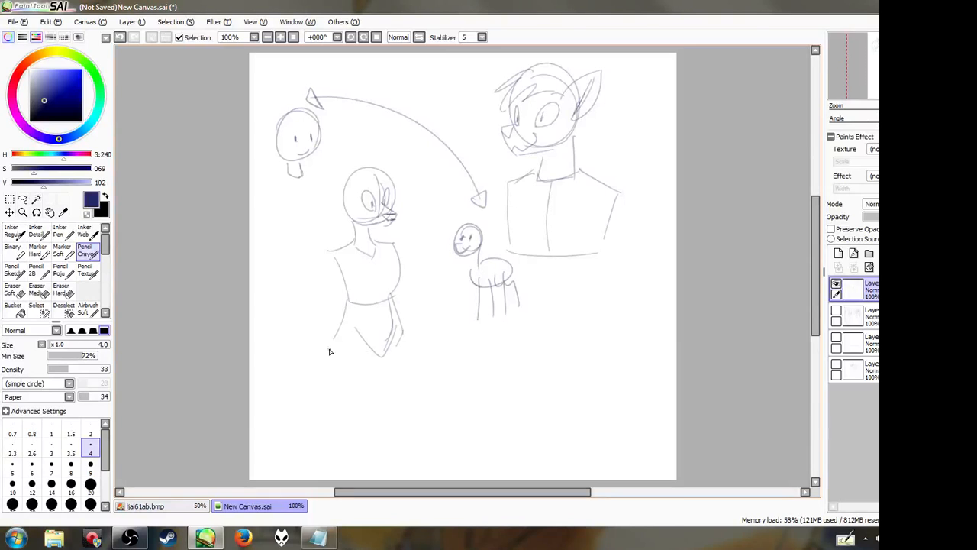
pyautogui.moveTo(346, 309); pyautogui.dragTo(332, 378)
# Draw a study of an animal's hind leg beside the bust, with oval thigh, backward-bent hock and small foot
pyautogui.moveTo(617, 148)
pyautogui.mouseDown()
pyautogui.moveTo(632, 147)
pyautogui.moveTo(649, 200)
pyautogui.moveTo(632, 227)
pyautogui.moveTo(654, 221)
pyautogui.moveTo(658, 198)
pyautogui.mouseUp()
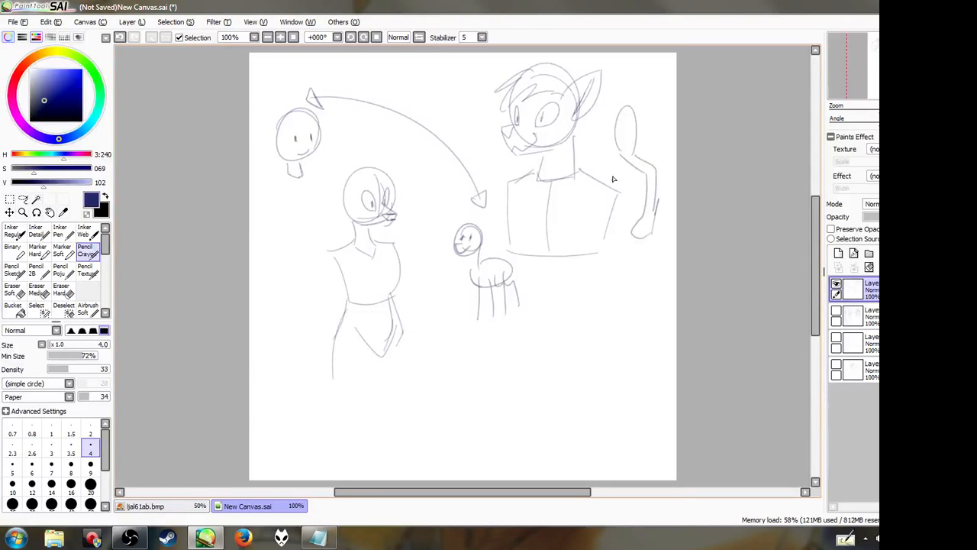
pyautogui.moveTo(640, 155)
pyautogui.mouseDown()
pyautogui.moveTo(640, 98)
pyautogui.moveTo(637, 153)
pyautogui.moveTo(620, 152)
pyautogui.moveTo(615, 109)
pyautogui.mouseUp()
pyautogui.moveTo(617, 151)
pyautogui.mouseDown()
pyautogui.moveTo(648, 186)
pyautogui.moveTo(657, 162)
pyautogui.moveTo(641, 157)
pyautogui.moveTo(658, 191)
pyautogui.mouseUp()
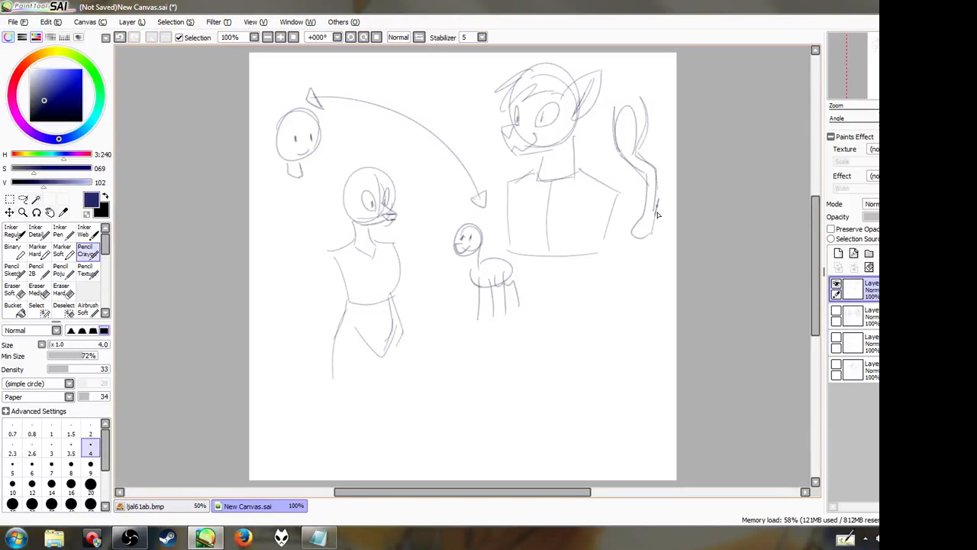
pyautogui.moveTo(633, 231)
pyautogui.mouseDown()
pyautogui.moveTo(649, 245)
pyautogui.moveTo(653, 235)
pyautogui.mouseUp()
# Close the standing figure's near thigh, mark the knee and start both sides of the lower leg
pyautogui.moveTo(382, 364); pyautogui.dragTo(374, 412)
pyautogui.moveTo(333, 373); pyautogui.dragTo(368, 417)
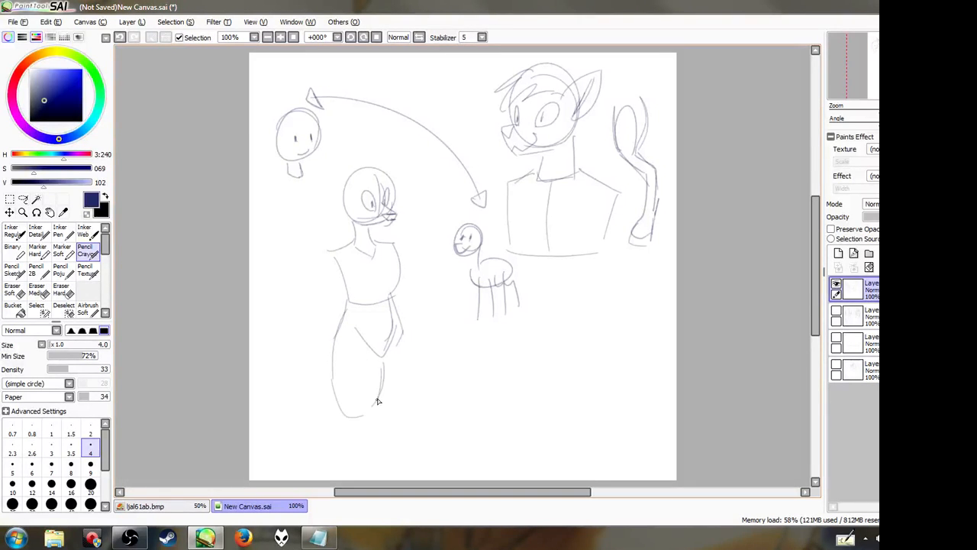
pyautogui.moveTo(384, 361); pyautogui.dragTo(377, 405)
pyautogui.moveTo(355, 417)
pyautogui.mouseDown()
pyautogui.moveTo(331, 410)
pyautogui.moveTo(330, 448)
pyautogui.mouseUp()
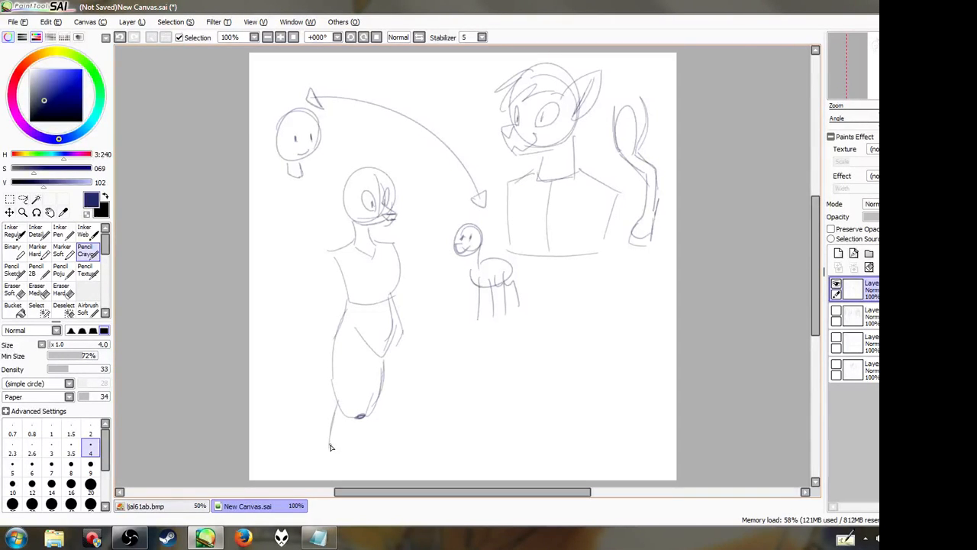
pyautogui.moveTo(368, 415); pyautogui.dragTo(355, 449)
# Lasso the whole standing figure, move it up to make room for the legs, deselect and return to the Pencil Crayon
pyautogui.click(23, 199)
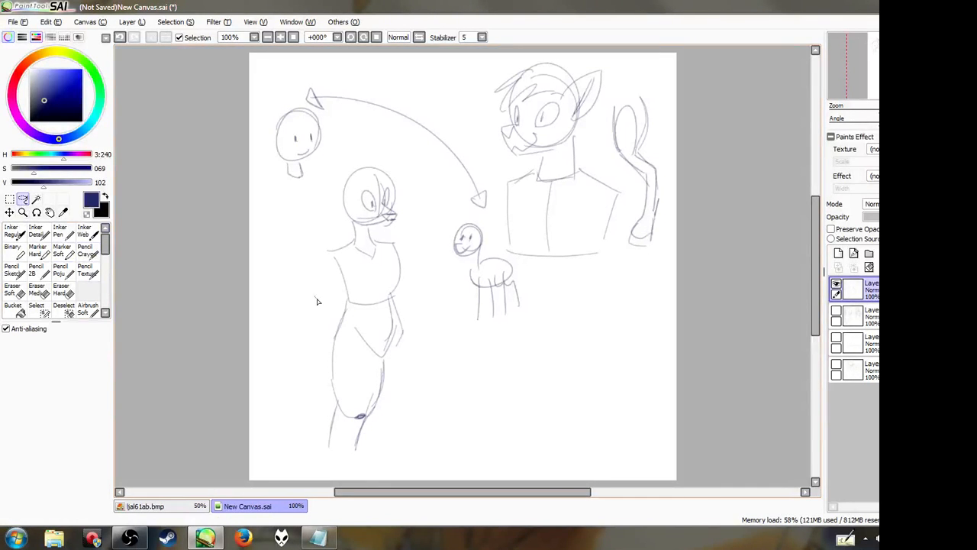
pyautogui.moveTo(317, 302)
pyautogui.mouseDown()
pyautogui.moveTo(428, 297)
pyautogui.moveTo(275, 428)
pyautogui.moveTo(317, 304)
pyautogui.mouseUp()
pyautogui.moveTo(345, 324); pyautogui.dragTo(347, 267)
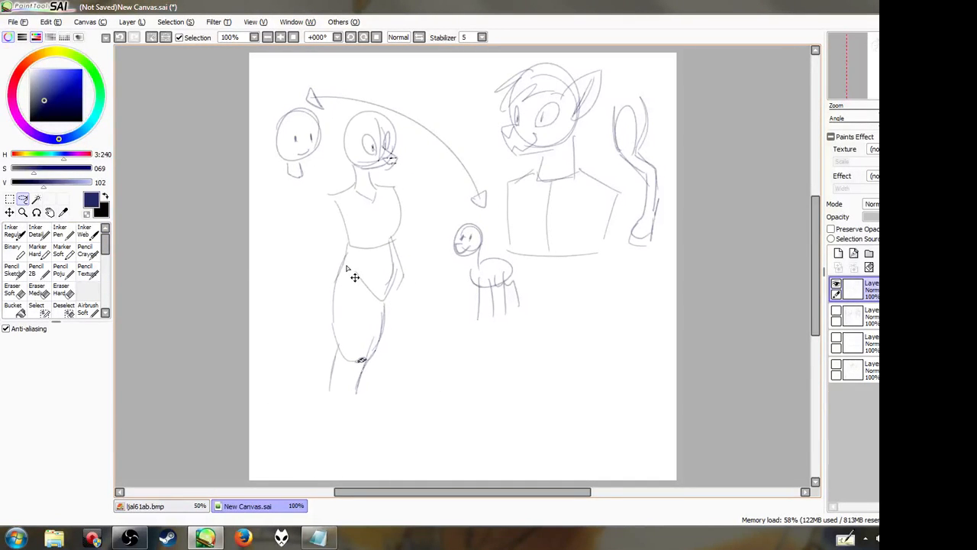
pyautogui.hotkey('ctrl', 'd')
pyautogui.click(87, 250)
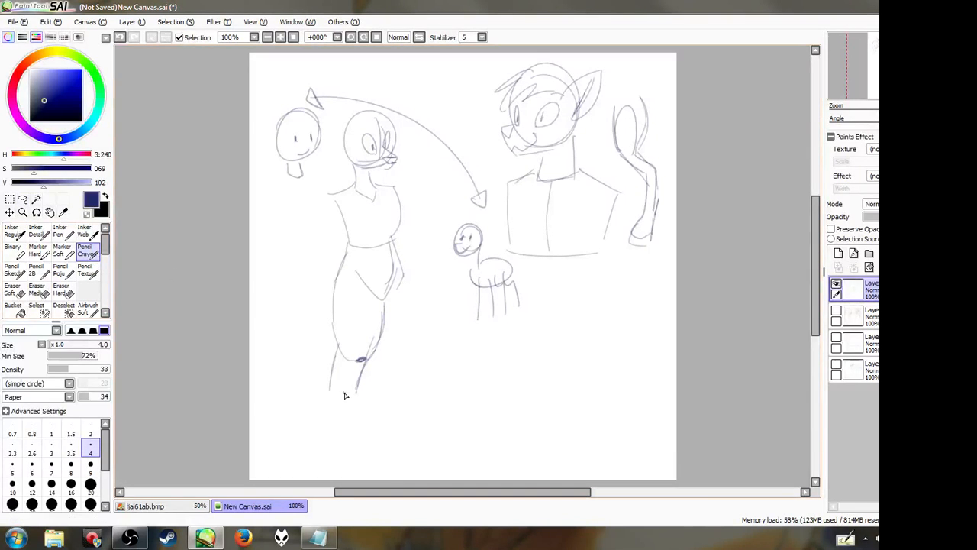
# Mark the hock on the standing figure's near leg and draw the shank down to a cloven hoof, undoing unsatisfactory strokes
pyautogui.moveTo(346, 393); pyautogui.dragTo(348, 458)
pyautogui.hotkey('ctrl', 'z')
pyautogui.moveTo(330, 393); pyautogui.dragTo(348, 461)
pyautogui.hotkey('ctrl', 'z')
pyautogui.moveTo(330, 393)
pyautogui.mouseDown()
pyautogui.moveTo(349, 465)
pyautogui.moveTo(356, 413)
pyautogui.moveTo(381, 467)
pyautogui.mouseUp()
pyautogui.hotkey('ctrl', 'z')
pyautogui.moveTo(361, 424)
pyautogui.mouseDown()
pyautogui.moveTo(388, 467)
pyautogui.moveTo(357, 456)
pyautogui.moveTo(369, 454)
pyautogui.moveTo(375, 470)
pyautogui.moveTo(367, 449)
pyautogui.moveTo(385, 471)
pyautogui.moveTo(353, 468)
pyautogui.moveTo(376, 471)
pyautogui.moveTo(366, 451)
pyautogui.moveTo(375, 471)
pyautogui.moveTo(347, 457)
pyautogui.moveTo(378, 452)
pyautogui.mouseUp()
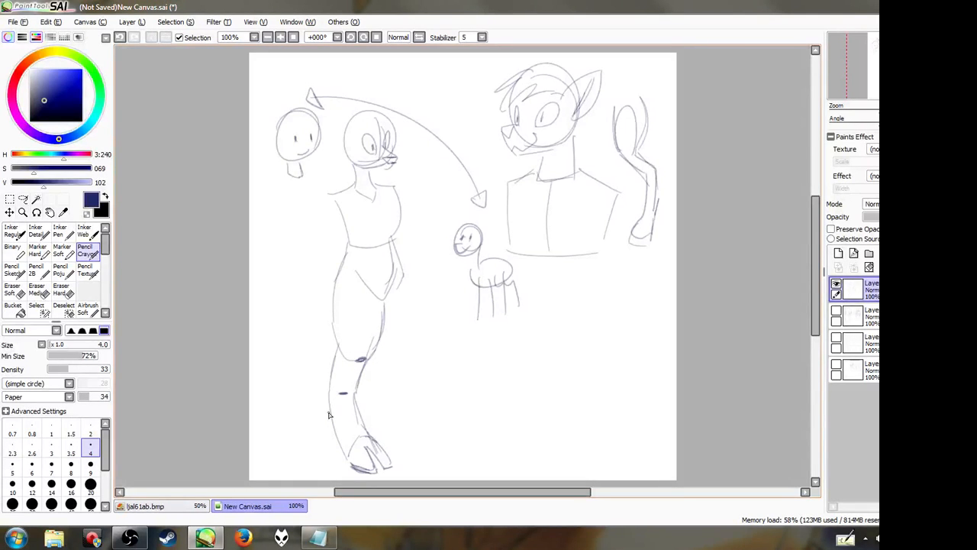
# Reinforce the near leg's back contour and add a swept tuft over the forehead and a short fluffy tail
pyautogui.moveTo(329, 413); pyautogui.dragTo(336, 421)
pyautogui.moveTo(338, 346)
pyautogui.mouseDown()
pyautogui.moveTo(335, 309)
pyautogui.moveTo(333, 342)
pyautogui.moveTo(347, 261)
pyautogui.mouseUp()
pyautogui.moveTo(353, 120)
pyautogui.mouseDown()
pyautogui.moveTo(391, 117)
pyautogui.moveTo(407, 152)
pyautogui.mouseUp()
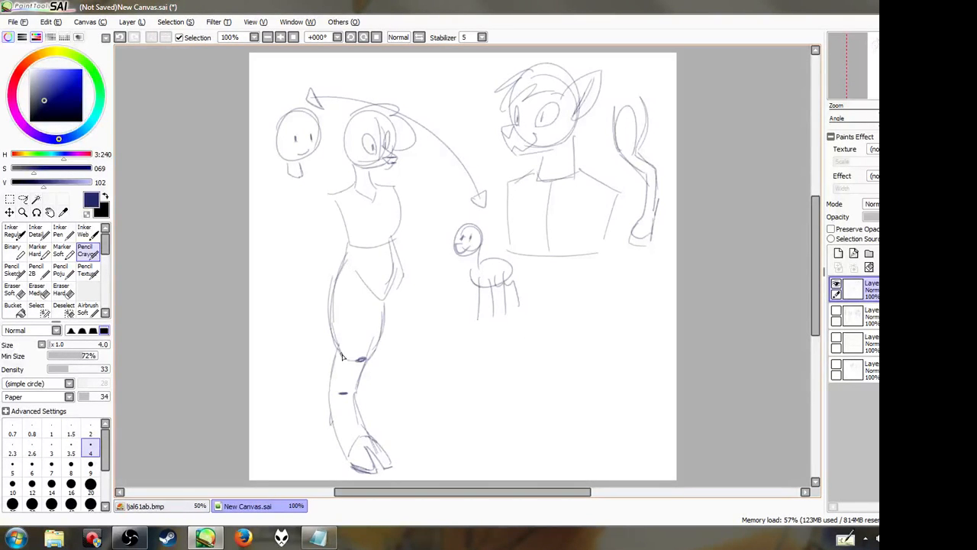
pyautogui.moveTo(342, 355)
pyautogui.mouseDown()
pyautogui.moveTo(329, 302)
pyautogui.moveTo(331, 330)
pyautogui.moveTo(348, 263)
pyautogui.moveTo(326, 312)
pyautogui.mouseUp()
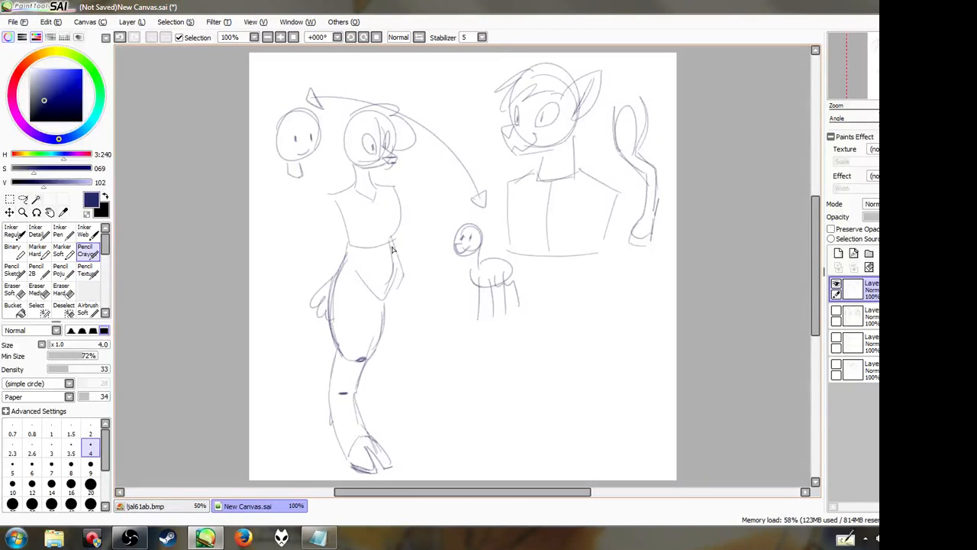
# Draw the standing figure's far leg with rounded thigh, narrow shank and cloven hoof, undoing and redrawing the shank strokes
pyautogui.moveTo(393, 246); pyautogui.dragTo(404, 346)
pyautogui.moveTo(401, 265)
pyautogui.mouseDown()
pyautogui.moveTo(402, 349)
pyautogui.moveTo(405, 275)
pyautogui.moveTo(403, 344)
pyautogui.moveTo(399, 338)
pyautogui.moveTo(380, 361)
pyautogui.moveTo(390, 361)
pyautogui.moveTo(380, 358)
pyautogui.moveTo(410, 321)
pyautogui.mouseUp()
pyautogui.moveTo(371, 361); pyautogui.dragTo(376, 397)
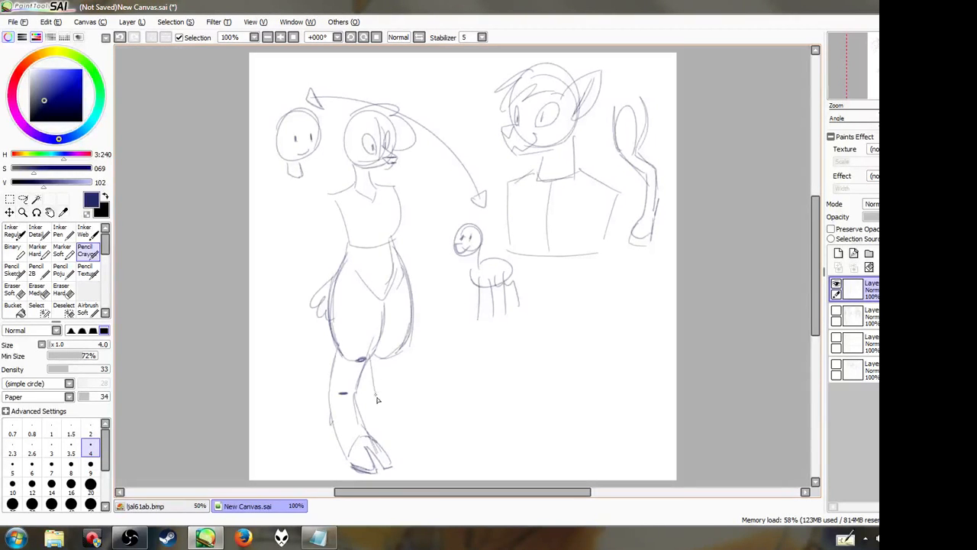
pyautogui.moveTo(397, 355)
pyautogui.mouseDown()
pyautogui.moveTo(394, 391)
pyautogui.moveTo(393, 376)
pyautogui.moveTo(389, 391)
pyautogui.moveTo(378, 388)
pyautogui.moveTo(374, 373)
pyautogui.moveTo(392, 393)
pyautogui.mouseUp()
pyautogui.hotkey('ctrl', 'z')
pyautogui.hotkey('ctrl', 'z')
pyautogui.hotkey('ctrl', 'z')
pyautogui.moveTo(387, 354)
pyautogui.mouseDown()
pyautogui.moveTo(374, 391)
pyautogui.moveTo(392, 359)
pyautogui.moveTo(388, 392)
pyautogui.moveTo(374, 383)
pyautogui.moveTo(370, 345)
pyautogui.moveTo(377, 394)
pyautogui.moveTo(393, 391)
pyautogui.moveTo(394, 350)
pyautogui.mouseUp()
pyautogui.hotkey('ctrl', 'z')
pyautogui.moveTo(396, 386)
pyautogui.mouseDown()
pyautogui.moveTo(404, 427)
pyautogui.moveTo(376, 390)
pyautogui.moveTo(384, 446)
pyautogui.moveTo(400, 426)
pyautogui.moveTo(417, 455)
pyautogui.moveTo(397, 457)
pyautogui.moveTo(415, 445)
pyautogui.moveTo(419, 458)
pyautogui.moveTo(397, 436)
pyautogui.moveTo(403, 457)
pyautogui.moveTo(416, 461)
pyautogui.moveTo(390, 467)
pyautogui.mouseUp()
pyautogui.moveTo(402, 425); pyautogui.dragTo(424, 457)
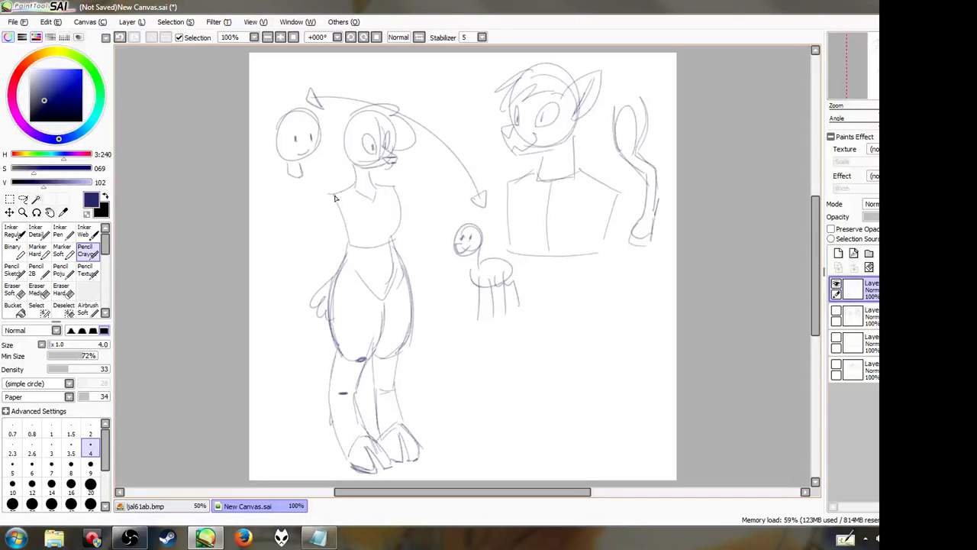
# Draw both of the standing figure's arms bent at the elbow with the hands resting on the hips
pyautogui.moveTo(334, 196); pyautogui.dragTo(304, 238)
pyautogui.hotkey('ctrl', 'z')
pyautogui.moveTo(334, 196)
pyautogui.mouseDown()
pyautogui.moveTo(308, 249)
pyautogui.moveTo(338, 220)
pyautogui.moveTo(316, 246)
pyautogui.moveTo(339, 259)
pyautogui.moveTo(304, 244)
pyautogui.moveTo(350, 261)
pyautogui.mouseUp()
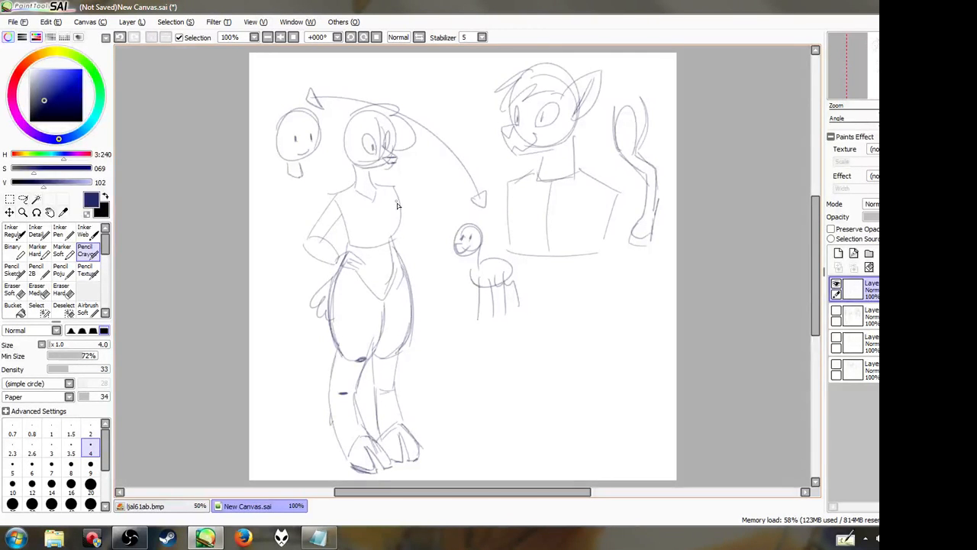
pyautogui.moveTo(389, 196); pyautogui.dragTo(393, 243)
pyautogui.moveTo(389, 194)
pyautogui.mouseDown()
pyautogui.moveTo(417, 239)
pyautogui.moveTo(398, 228)
pyautogui.moveTo(419, 236)
pyautogui.moveTo(419, 226)
pyautogui.moveTo(423, 256)
pyautogui.moveTo(409, 229)
pyautogui.moveTo(419, 232)
pyautogui.moveTo(410, 261)
pyautogui.moveTo(394, 253)
pyautogui.moveTo(410, 272)
pyautogui.mouseUp()
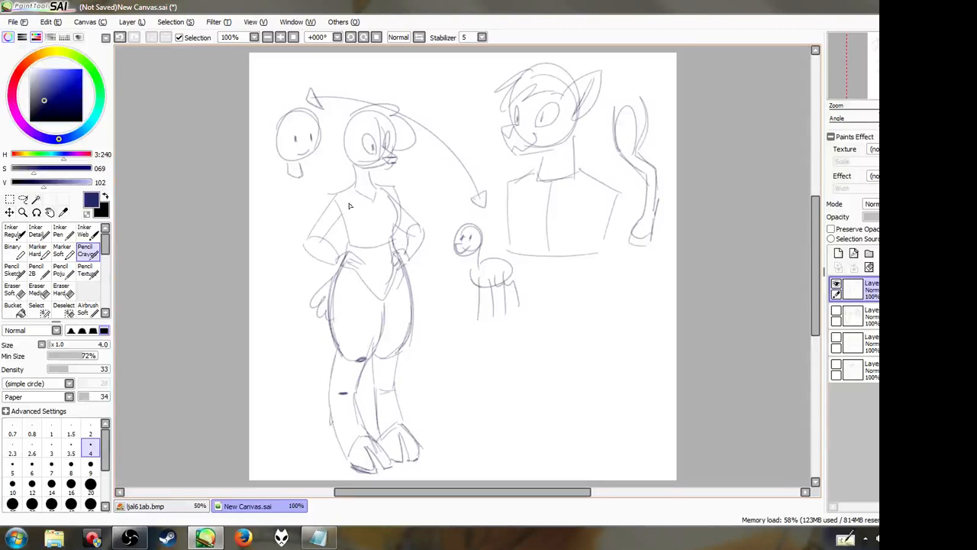
# Add a pointed ear and wavy hair behind the standing figure's head, and undo the last mouth stroke
pyautogui.moveTo(345, 140); pyautogui.dragTo(332, 114)
pyautogui.moveTo(331, 114)
pyautogui.mouseDown()
pyautogui.moveTo(337, 96)
pyautogui.moveTo(353, 130)
pyautogui.moveTo(338, 155)
pyautogui.moveTo(346, 166)
pyautogui.moveTo(311, 177)
pyautogui.mouseUp()
pyautogui.moveTo(316, 173); pyautogui.dragTo(359, 194)
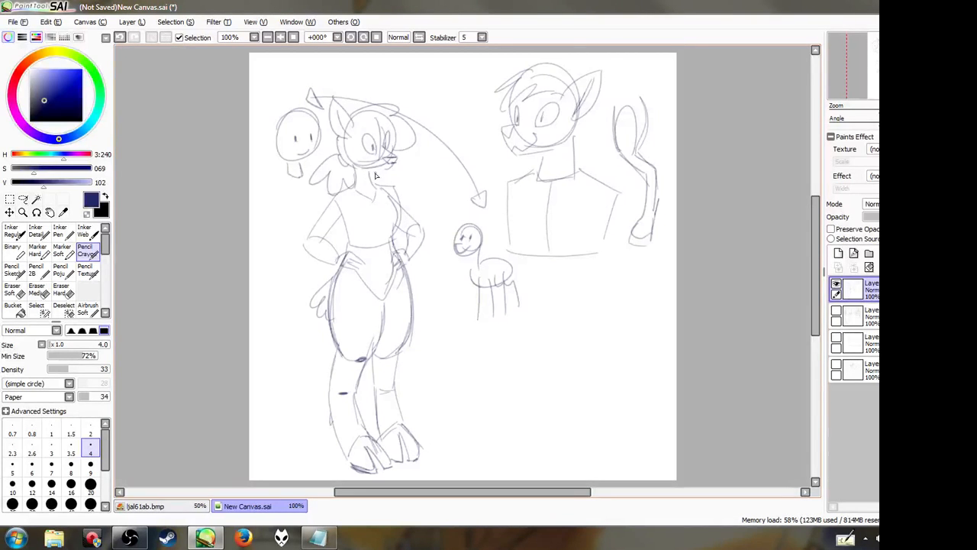
pyautogui.moveTo(373, 160); pyautogui.dragTo(390, 169)
pyautogui.hotkey('ctrl', 'z')
# Darken the far shank and add a chest fold and fringe details to the standing figure
pyautogui.moveTo(399, 353); pyautogui.dragTo(392, 386)
pyautogui.moveTo(375, 221)
pyautogui.mouseDown()
pyautogui.moveTo(359, 249)
pyautogui.moveTo(339, 220)
pyautogui.moveTo(348, 245)
pyautogui.mouseUp()
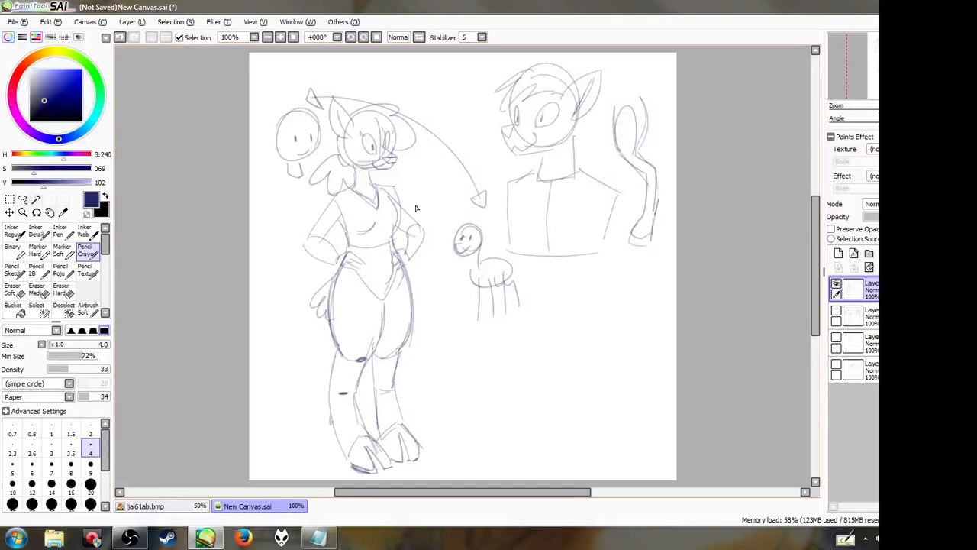
pyautogui.moveTo(364, 127); pyautogui.dragTo(392, 126)
# Sketch a block figure in the lower right with tapered chest block, tilted pelvis block, leg lines and two upper-arm lines
pyautogui.moveTo(554, 315)
pyautogui.mouseDown()
pyautogui.moveTo(622, 316)
pyautogui.moveTo(609, 359)
pyautogui.moveTo(563, 368)
pyautogui.moveTo(609, 364)
pyautogui.moveTo(568, 389)
pyautogui.moveTo(628, 398)
pyautogui.mouseUp()
pyautogui.moveTo(572, 388)
pyautogui.mouseDown()
pyautogui.moveTo(622, 406)
pyautogui.moveTo(613, 408)
pyautogui.moveTo(626, 430)
pyautogui.moveTo(626, 475)
pyautogui.mouseUp()
pyautogui.moveTo(574, 419); pyautogui.dragTo(566, 475)
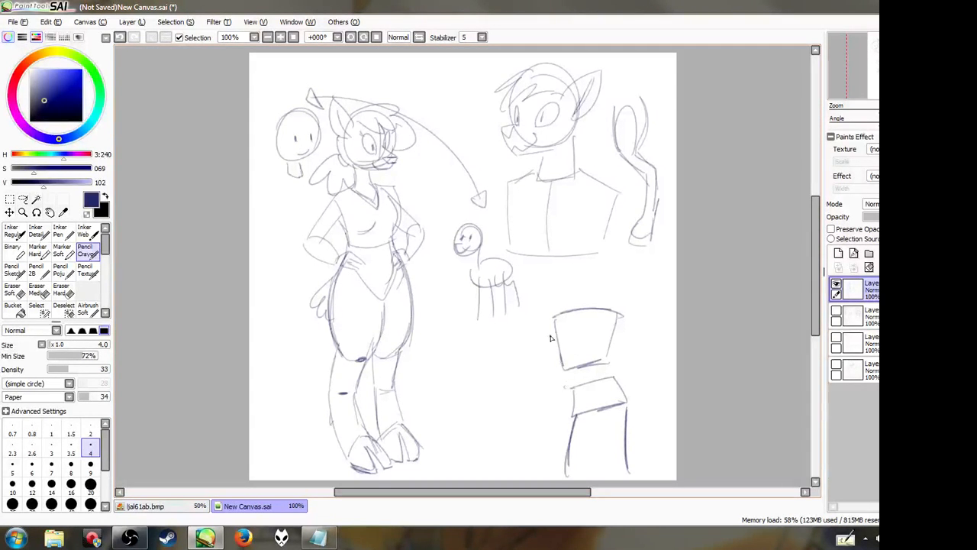
pyautogui.moveTo(562, 318); pyautogui.dragTo(534, 358)
pyautogui.moveTo(617, 314); pyautogui.dragTo(654, 354)
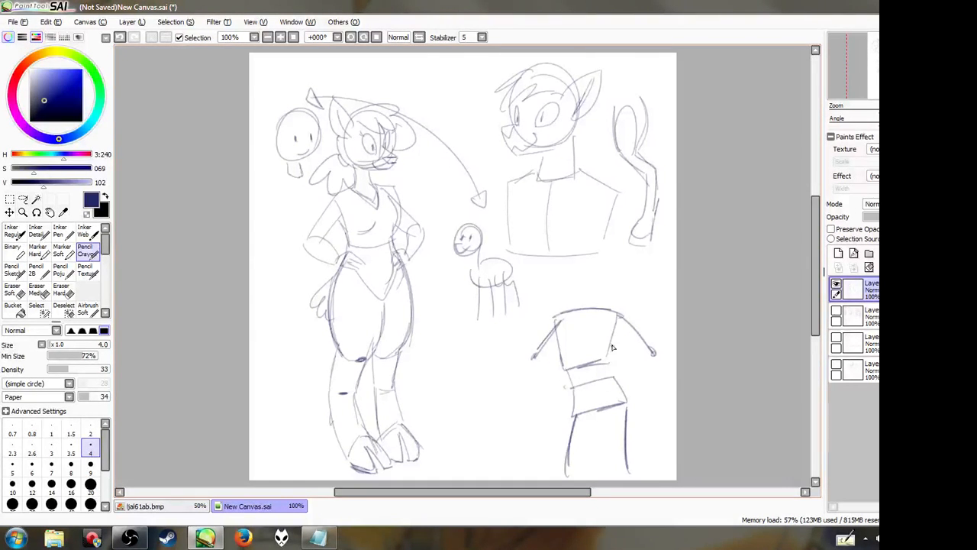
# Add the side contour from the block figure's chest through the hip down the leg, and draw the inner leg lines
pyautogui.moveTo(627, 318)
pyautogui.mouseDown()
pyautogui.moveTo(617, 375)
pyautogui.moveTo(610, 369)
pyautogui.moveTo(638, 395)
pyautogui.mouseUp()
pyautogui.moveTo(638, 395)
pyautogui.mouseDown()
pyautogui.moveTo(627, 402)
pyautogui.moveTo(631, 476)
pyautogui.mouseUp()
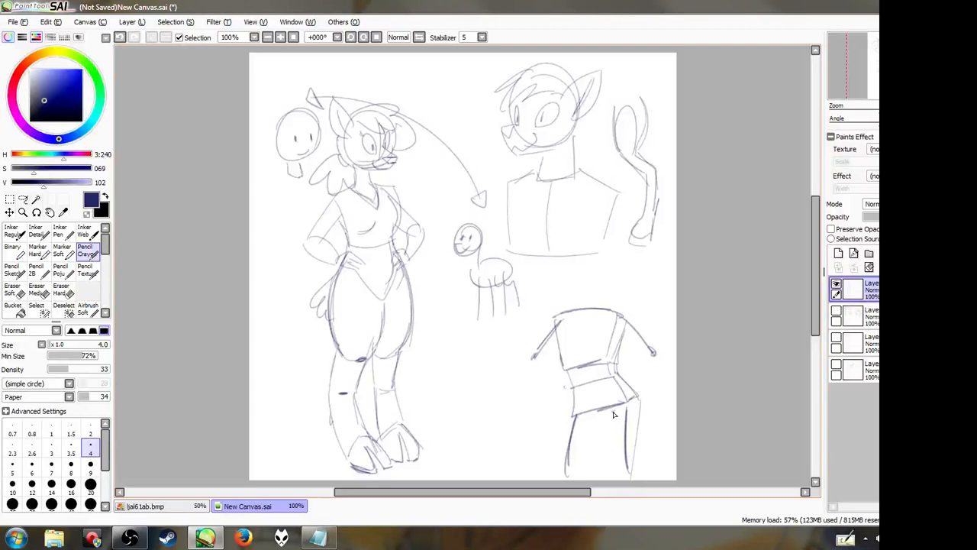
pyautogui.moveTo(613, 413)
pyautogui.mouseDown()
pyautogui.moveTo(610, 478)
pyautogui.moveTo(607, 449)
pyautogui.mouseUp()
pyautogui.moveTo(581, 411)
pyautogui.mouseDown()
pyautogui.moveTo(608, 417)
pyautogui.moveTo(593, 429)
pyautogui.moveTo(583, 478)
pyautogui.mouseUp()
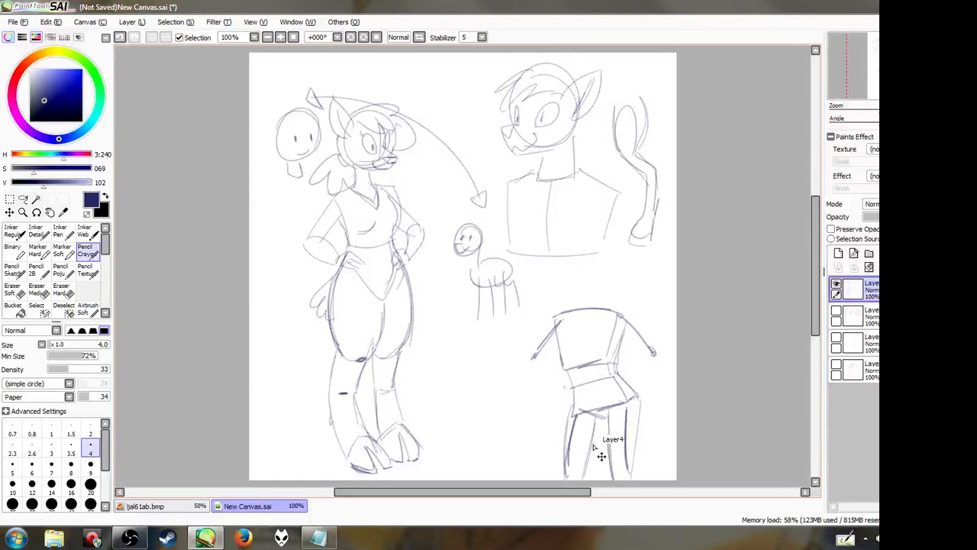
# Undo the last leg strokes and redraw the block figure's left-hand leg with inner and outer contours
pyautogui.hotkey('ctrl', 'z')
pyautogui.hotkey('ctrl', 'z')
pyautogui.hotkey('ctrl', 'z')
pyautogui.moveTo(603, 418); pyautogui.dragTo(586, 475)
pyautogui.moveTo(574, 413); pyautogui.dragTo(564, 478)
# Flesh out the block figure's right-hand upper arm and darken its outer edge
pyautogui.moveTo(617, 336); pyautogui.dragTo(651, 359)
pyautogui.moveTo(622, 314); pyautogui.dragTo(656, 352)
pyautogui.moveTo(623, 315); pyautogui.dragTo(656, 354)
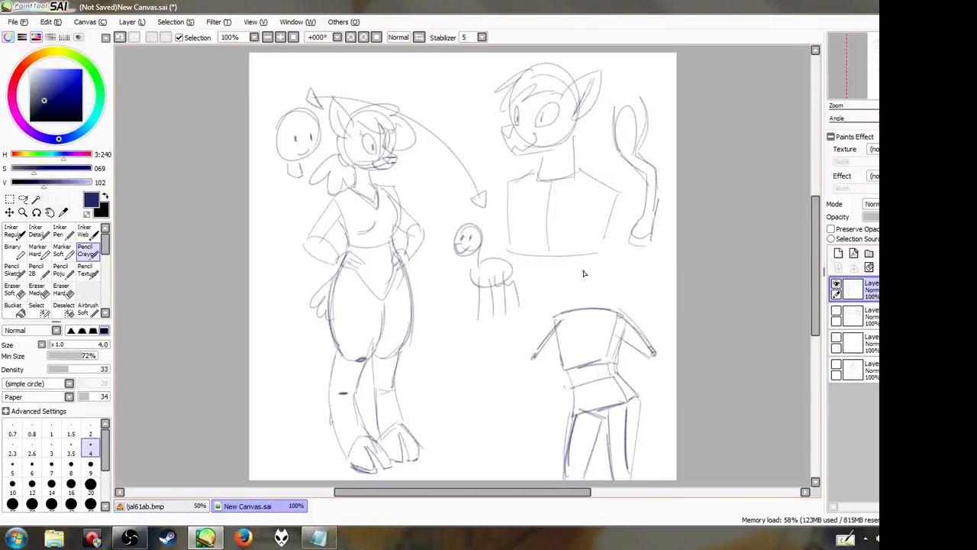
# Add a round head and chest guidelines to the block figure, and extend the arms with one forearm lowered and one raised
pyautogui.moveTo(572, 277)
pyautogui.mouseDown()
pyautogui.moveTo(590, 295)
pyautogui.moveTo(590, 260)
pyautogui.moveTo(591, 300)
pyautogui.moveTo(567, 288)
pyautogui.moveTo(583, 306)
pyautogui.moveTo(601, 291)
pyautogui.moveTo(578, 319)
pyautogui.moveTo(584, 364)
pyautogui.moveTo(613, 335)
pyautogui.mouseUp()
pyautogui.moveTo(551, 327)
pyautogui.mouseDown()
pyautogui.moveTo(532, 369)
pyautogui.moveTo(555, 360)
pyautogui.mouseUp()
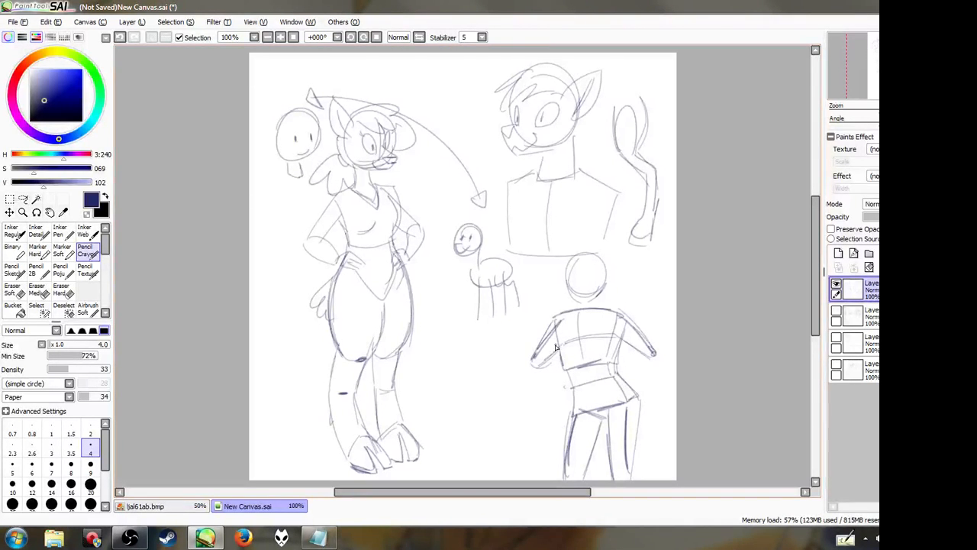
pyautogui.moveTo(535, 354)
pyautogui.mouseDown()
pyautogui.moveTo(500, 411)
pyautogui.moveTo(539, 382)
pyautogui.mouseUp()
pyautogui.moveTo(654, 358)
pyautogui.mouseDown()
pyautogui.moveTo(636, 302)
pyautogui.moveTo(657, 334)
pyautogui.moveTo(651, 364)
pyautogui.mouseUp()
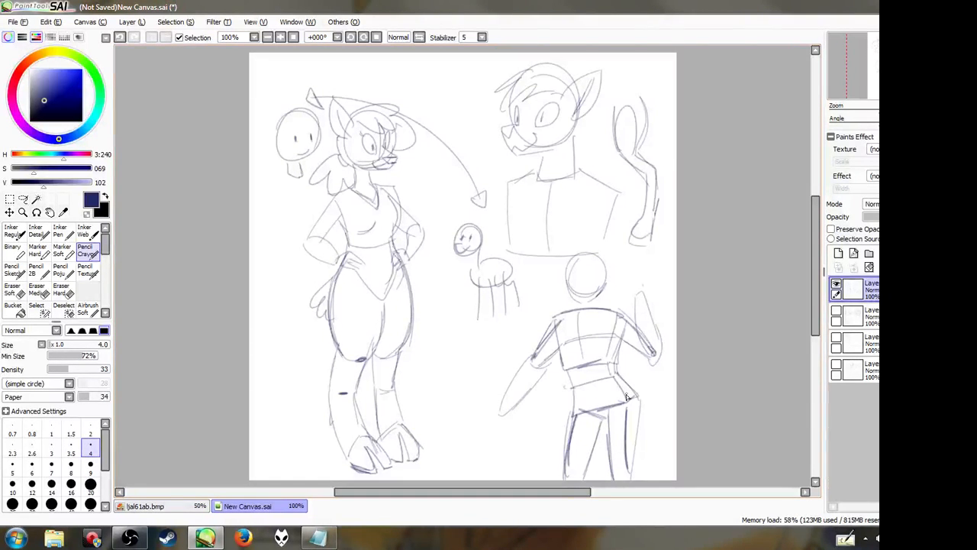
# Give the block figure a smiling face, an open lowered hand and a thumbs-up hand, undoing stray hand strokes
pyautogui.moveTo(589, 257)
pyautogui.mouseDown()
pyautogui.moveTo(585, 300)
pyautogui.moveTo(604, 276)
pyautogui.moveTo(578, 281)
pyautogui.moveTo(595, 280)
pyautogui.moveTo(595, 296)
pyautogui.mouseUp()
pyautogui.moveTo(642, 294)
pyautogui.mouseDown()
pyautogui.moveTo(667, 343)
pyautogui.moveTo(662, 355)
pyautogui.mouseUp()
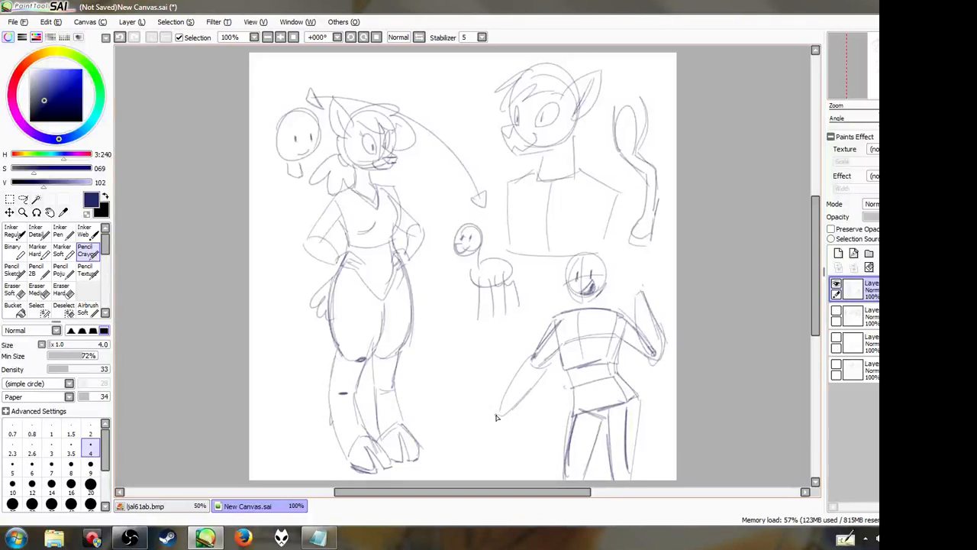
pyautogui.moveTo(503, 422)
pyautogui.mouseDown()
pyautogui.moveTo(479, 422)
pyautogui.moveTo(510, 423)
pyautogui.moveTo(486, 418)
pyautogui.moveTo(495, 423)
pyautogui.mouseUp()
pyautogui.moveTo(622, 281)
pyautogui.mouseDown()
pyautogui.moveTo(623, 252)
pyautogui.moveTo(635, 282)
pyautogui.moveTo(633, 268)
pyautogui.moveTo(638, 274)
pyautogui.moveTo(625, 297)
pyautogui.mouseUp()
pyautogui.hotkey('ctrl', 'z')
pyautogui.hotkey('ctrl', 'z')
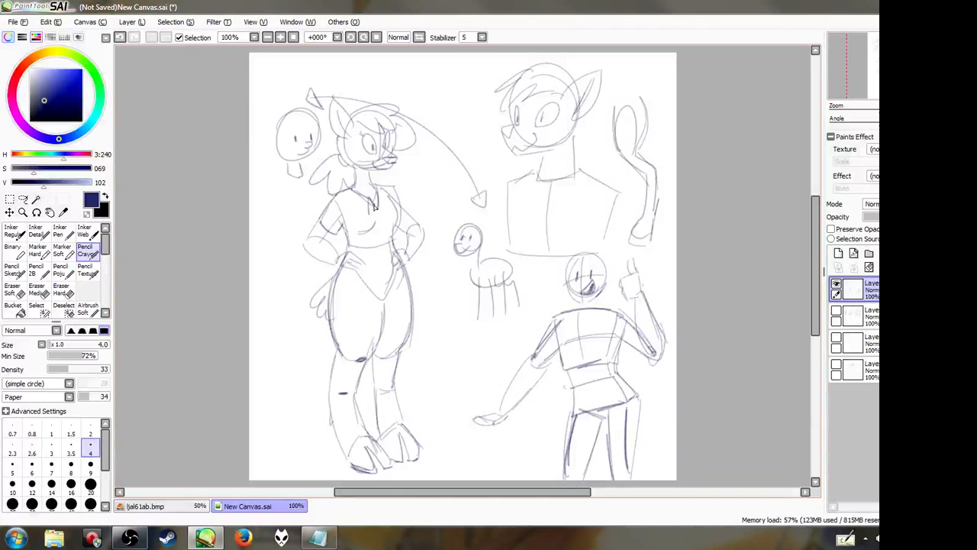
# Draw a pointed shirt collar and a darker short-sleeve edge on the standing animal figure
pyautogui.moveTo(375, 203)
pyautogui.mouseDown()
pyautogui.moveTo(379, 193)
pyautogui.moveTo(382, 206)
pyautogui.moveTo(351, 189)
pyautogui.moveTo(365, 204)
pyautogui.moveTo(361, 195)
pyautogui.moveTo(389, 197)
pyautogui.moveTo(406, 213)
pyautogui.moveTo(397, 235)
pyautogui.moveTo(399, 225)
pyautogui.mouseUp()
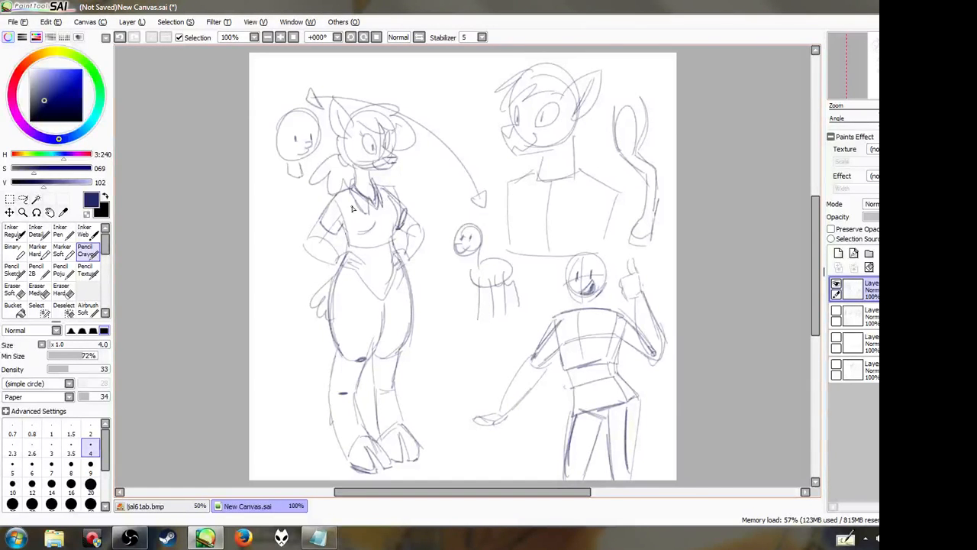
# Strengthen the standing animal figure's arm lines and add an outer arm line to the large bust
pyautogui.moveTo(328, 226)
pyautogui.mouseDown()
pyautogui.moveTo(319, 250)
pyautogui.moveTo(303, 244)
pyautogui.moveTo(333, 265)
pyautogui.moveTo(316, 234)
pyautogui.moveTo(341, 263)
pyautogui.mouseUp()
pyautogui.moveTo(400, 225); pyautogui.dragTo(408, 238)
pyautogui.moveTo(617, 194)
pyautogui.mouseDown()
pyautogui.moveTo(626, 208)
pyautogui.moveTo(608, 253)
pyautogui.mouseUp()
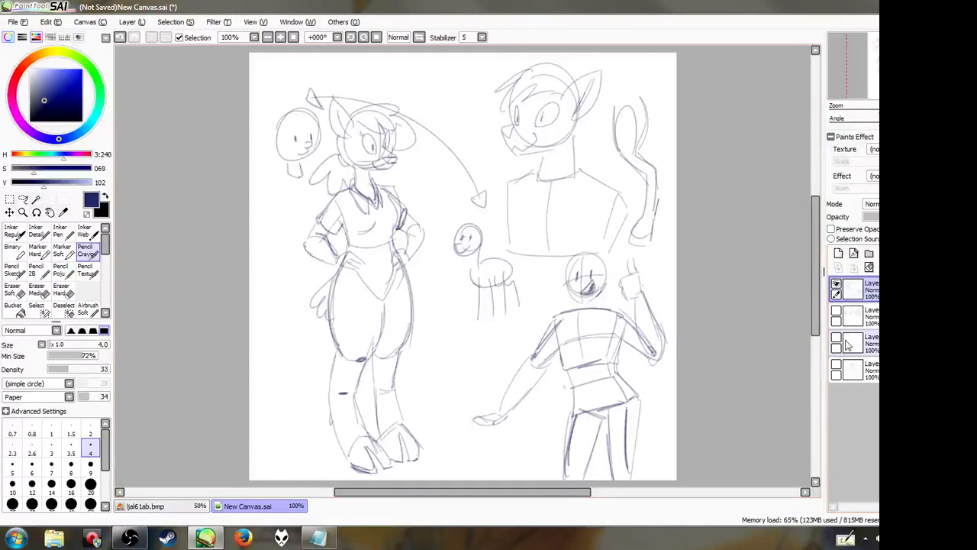
# Create a new 700 x 700 pixel canvas at 350 pixels per inch
pyautogui.click(12, 23)
pyautogui.click(18, 37)
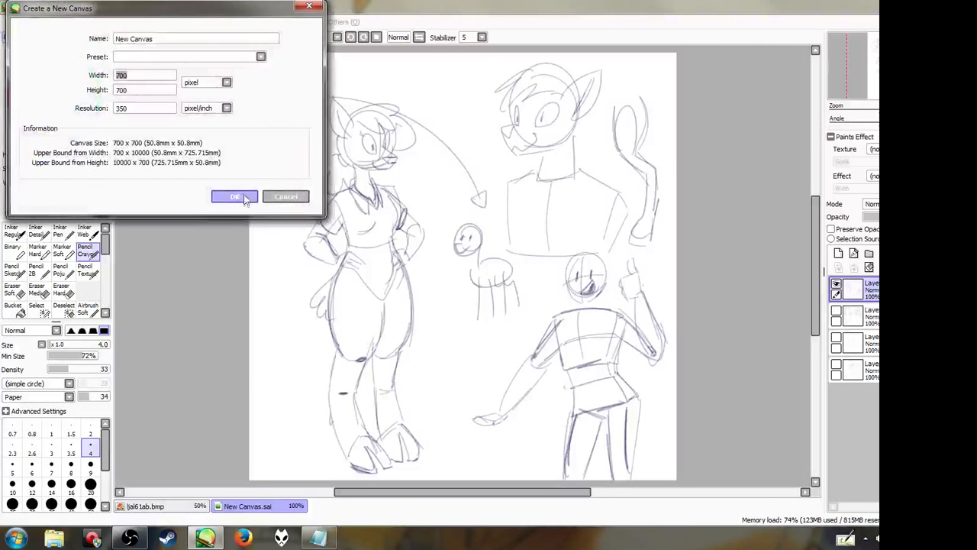
pyautogui.click(238, 197)
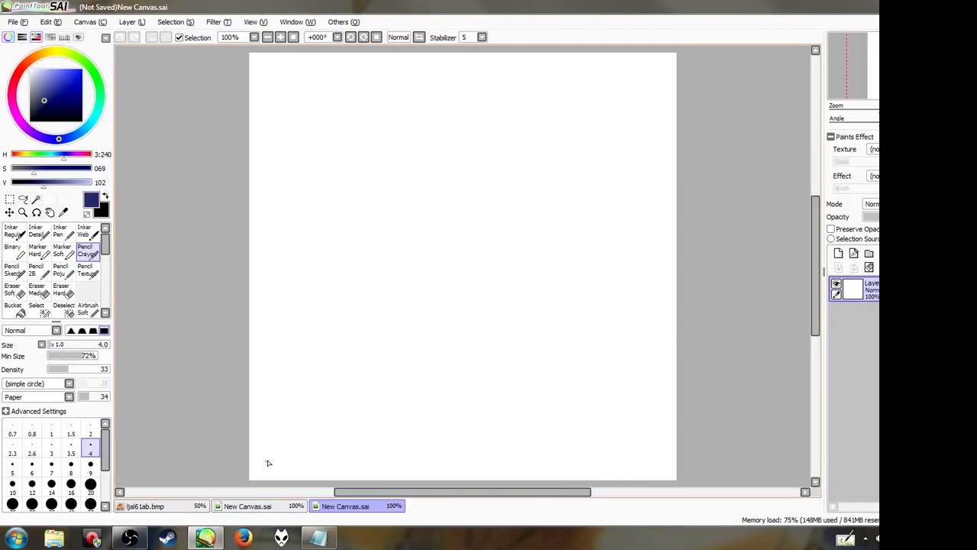
# Return to the earlier canvas and show only the layer listing the lesson topics
pyautogui.click(243, 508)
pyautogui.click(836, 365)
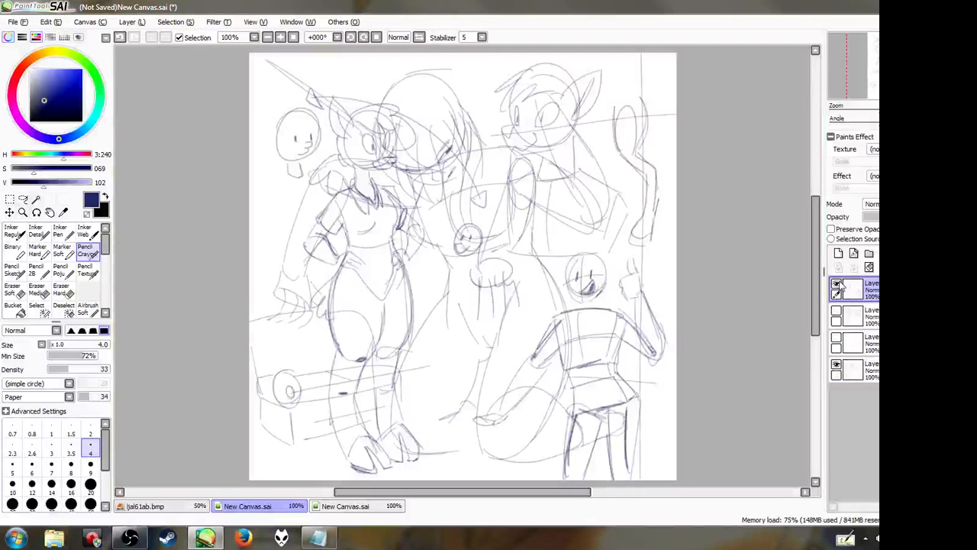
pyautogui.click(838, 282)
pyautogui.click(837, 284)
pyautogui.click(836, 365)
pyautogui.click(836, 339)
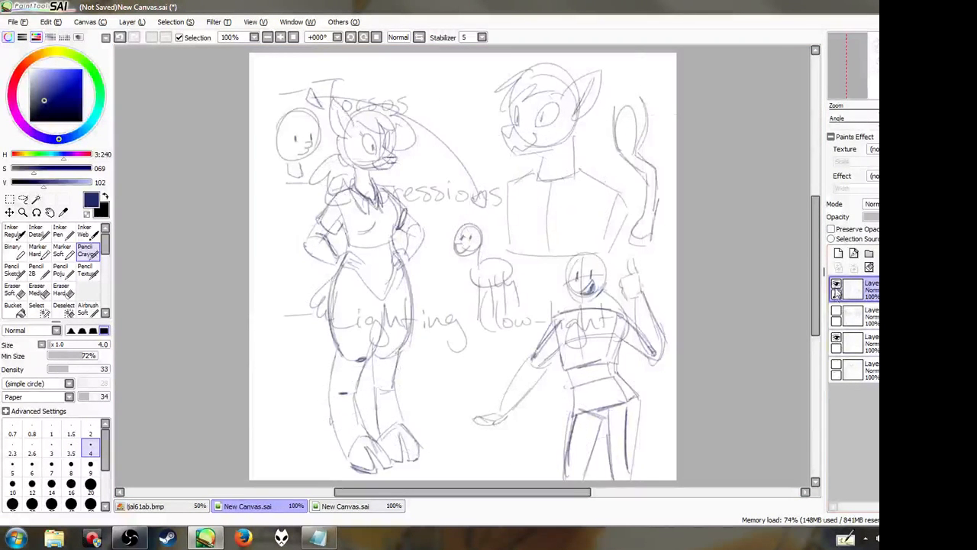
pyautogui.click(836, 288)
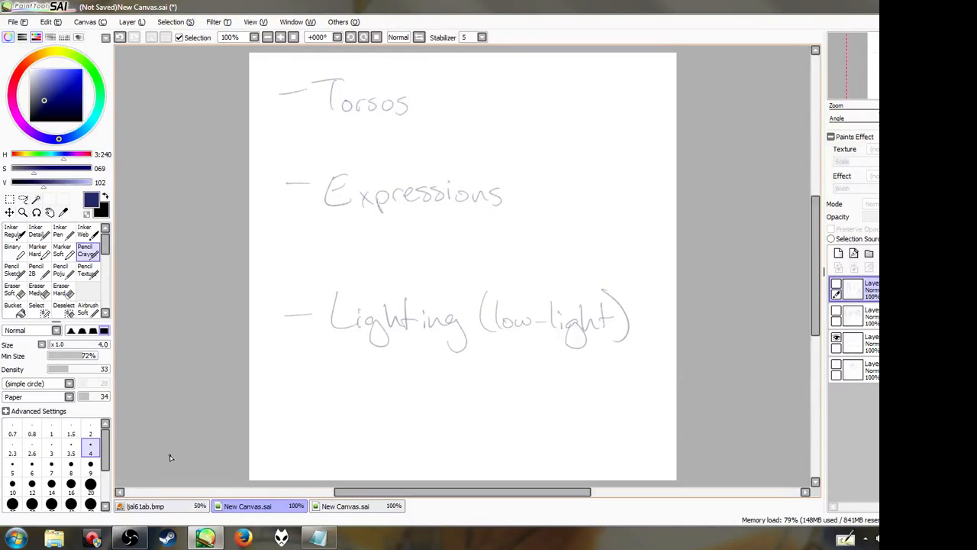
# On the blank canvas, sketch a round head with a tapered jaw, a vertical centre line and a curved eye line
pyautogui.click(388, 507)
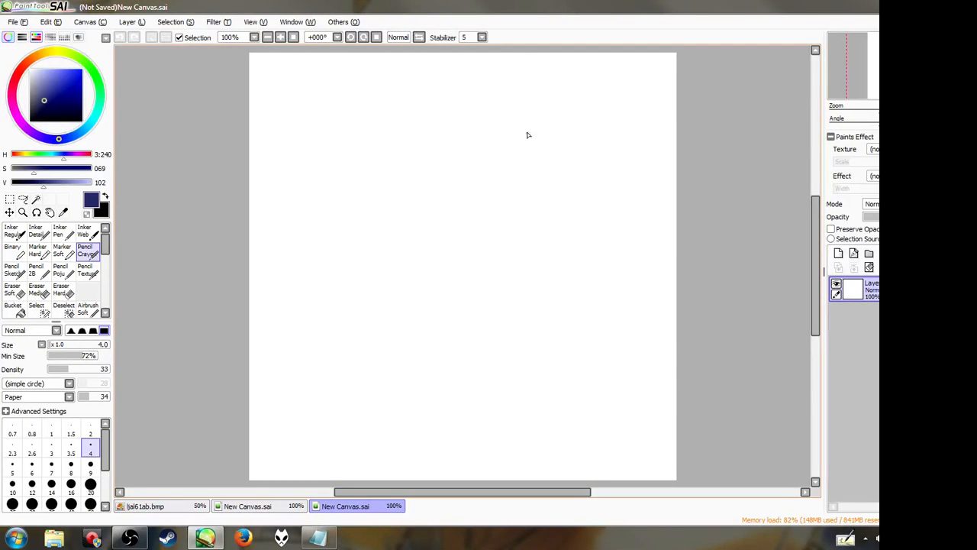
pyautogui.moveTo(526, 133)
pyautogui.mouseDown()
pyautogui.moveTo(486, 109)
pyautogui.moveTo(526, 155)
pyautogui.mouseUp()
pyautogui.moveTo(518, 109); pyautogui.dragTo(519, 208)
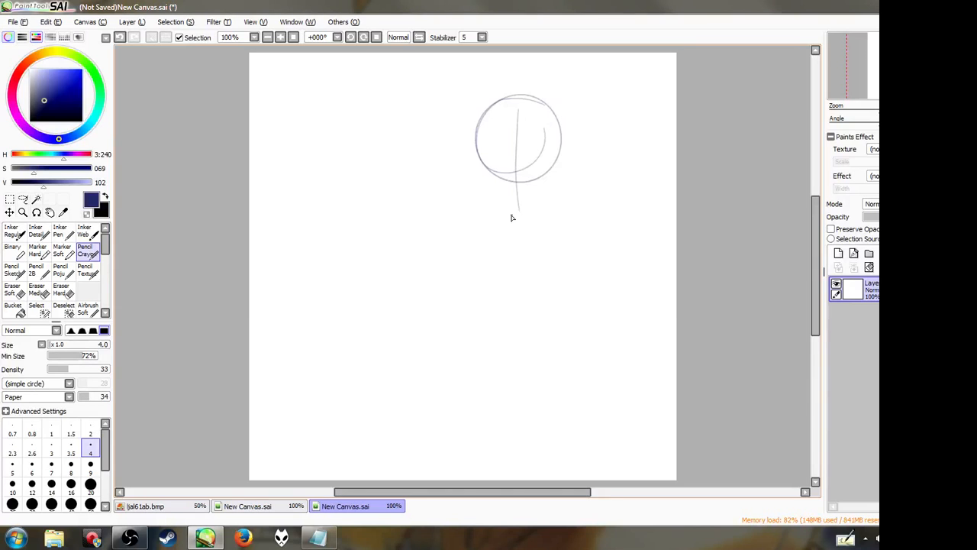
pyautogui.moveTo(479, 160)
pyautogui.mouseDown()
pyautogui.moveTo(518, 207)
pyautogui.moveTo(556, 169)
pyautogui.mouseUp()
pyautogui.moveTo(561, 151)
pyautogui.mouseDown()
pyautogui.moveTo(554, 186)
pyautogui.moveTo(520, 210)
pyautogui.mouseUp()
pyautogui.moveTo(515, 212); pyautogui.dragTo(545, 187)
pyautogui.moveTo(483, 162); pyautogui.dragTo(560, 155)
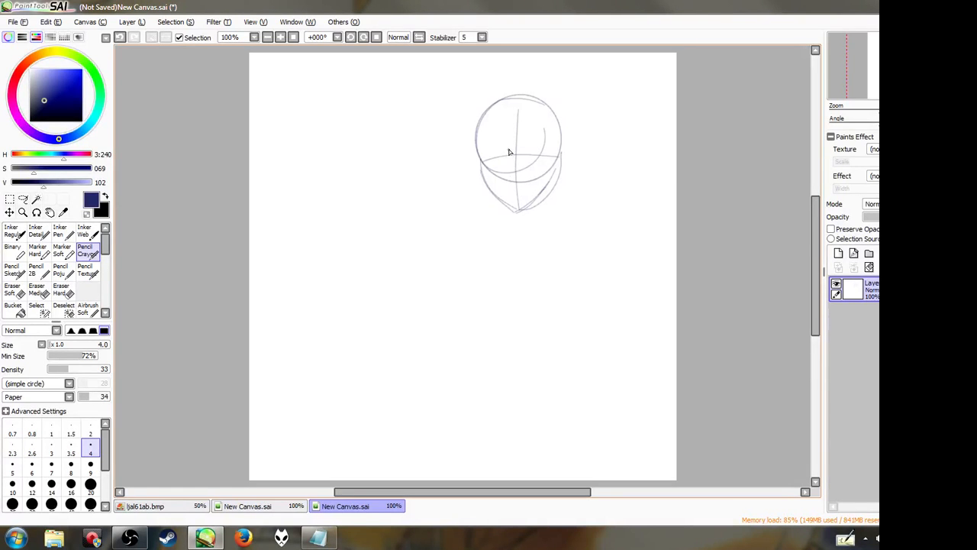
# Draw a nose, small smile, eyes and worried slanted eyebrows on the head, redoing the lower eye line
pyautogui.moveTo(508, 150)
pyautogui.mouseDown()
pyautogui.moveTo(513, 180)
pyautogui.moveTo(527, 188)
pyautogui.mouseUp()
pyautogui.moveTo(509, 193); pyautogui.dragTo(530, 188)
pyautogui.moveTo(487, 160)
pyautogui.mouseDown()
pyautogui.moveTo(543, 156)
pyautogui.moveTo(501, 160)
pyautogui.moveTo(528, 160)
pyautogui.mouseUp()
pyautogui.moveTo(526, 153); pyautogui.dragTo(525, 159)
pyautogui.moveTo(486, 146); pyautogui.dragTo(551, 149)
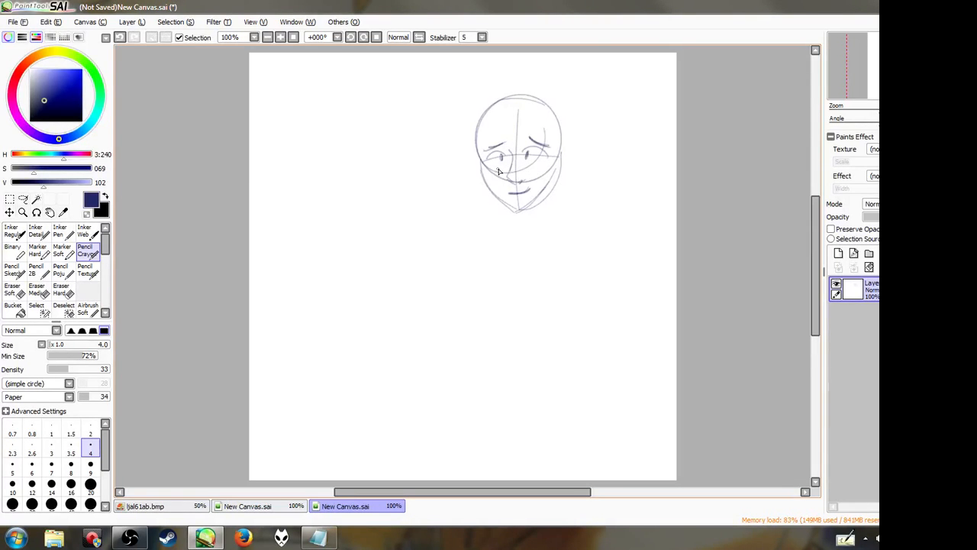
pyautogui.hotkey('ctrl', 'z')
pyautogui.moveTo(487, 164); pyautogui.dragTo(505, 162)
pyautogui.moveTo(487, 160); pyautogui.dragTo(489, 154)
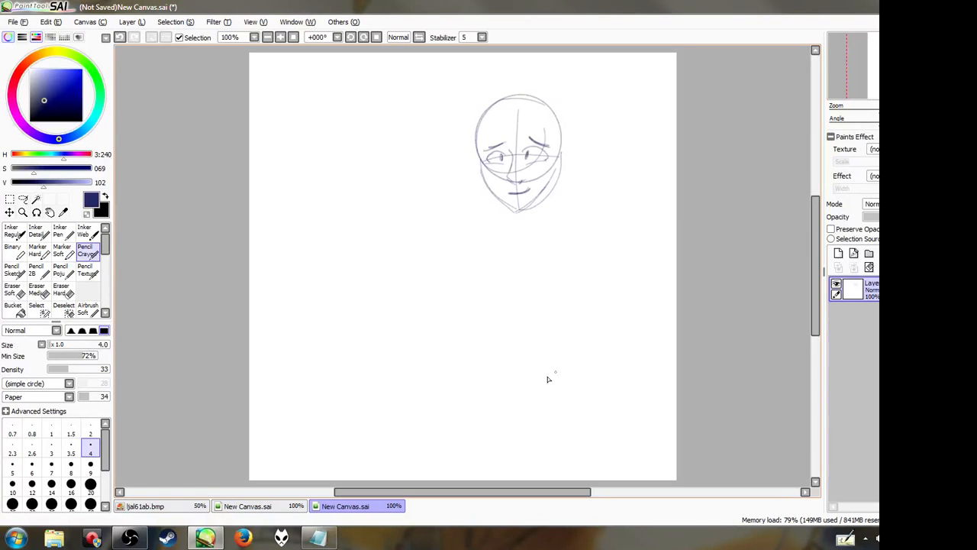
# Bring up the 30 Essential Expressions Challenge sheet at 100% and look over its expression boxes
pyautogui.click(184, 507)
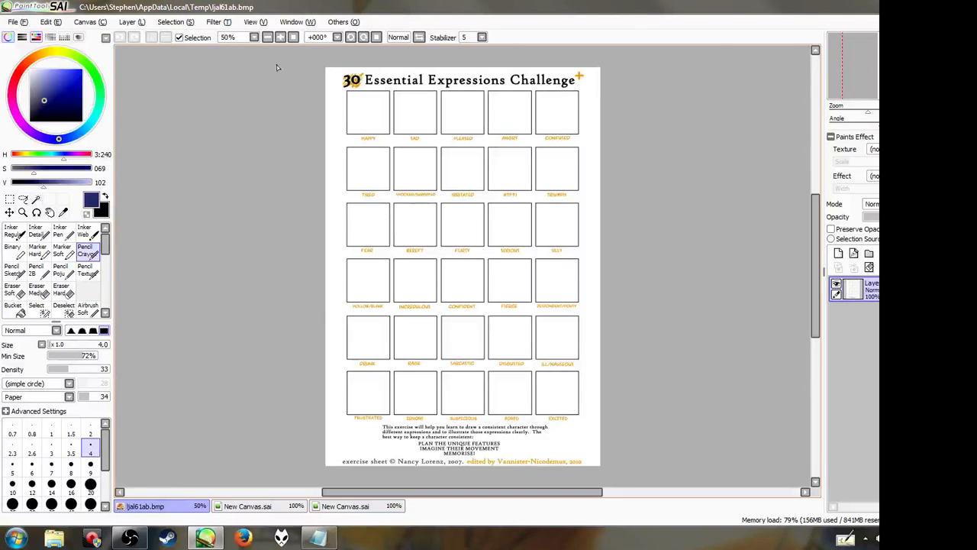
pyautogui.click(281, 38)
pyautogui.click(281, 39)
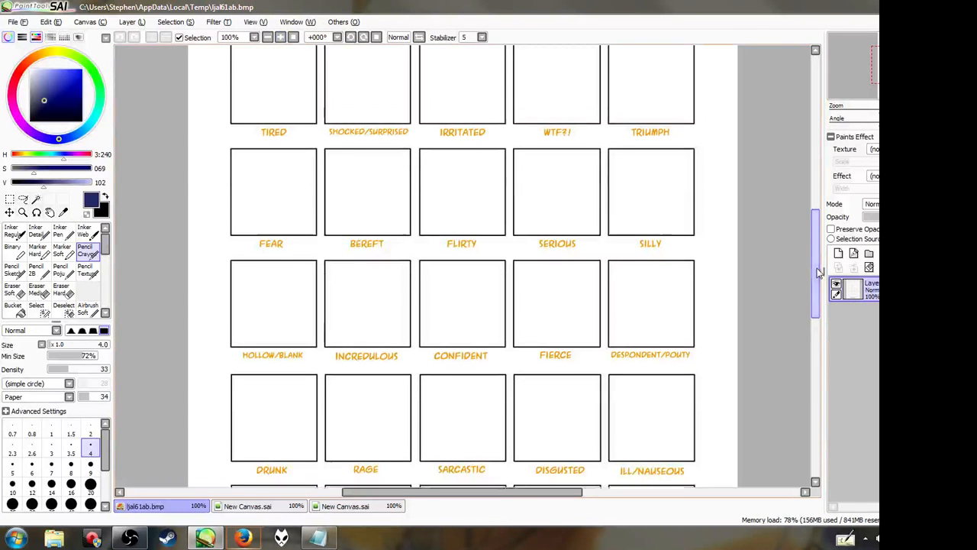
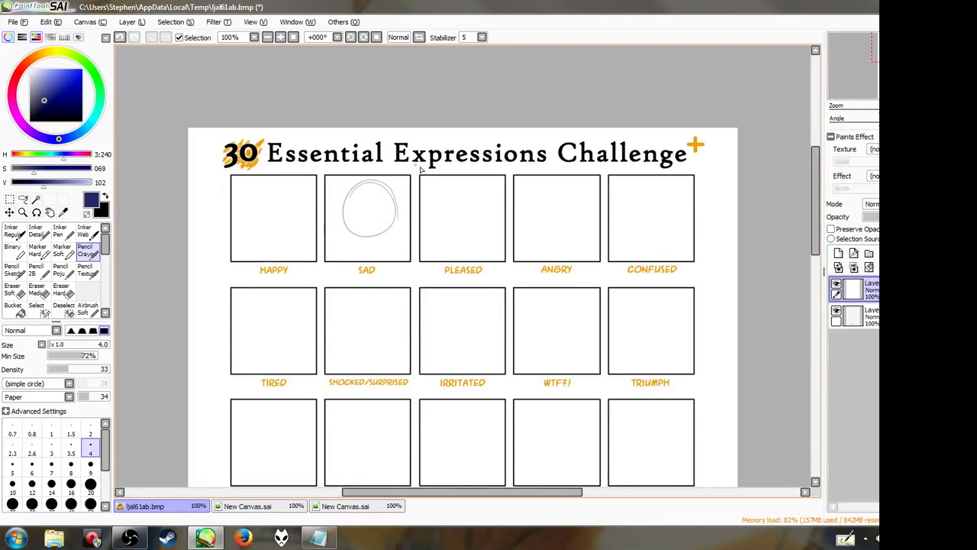
# Undo the head sketch in the Sad box and resize the sheet to 1800 pixels wide with proportions constrained
pyautogui.hotkey('ctrl', 'z')
pyautogui.click(91, 22)
pyautogui.click(120, 48)
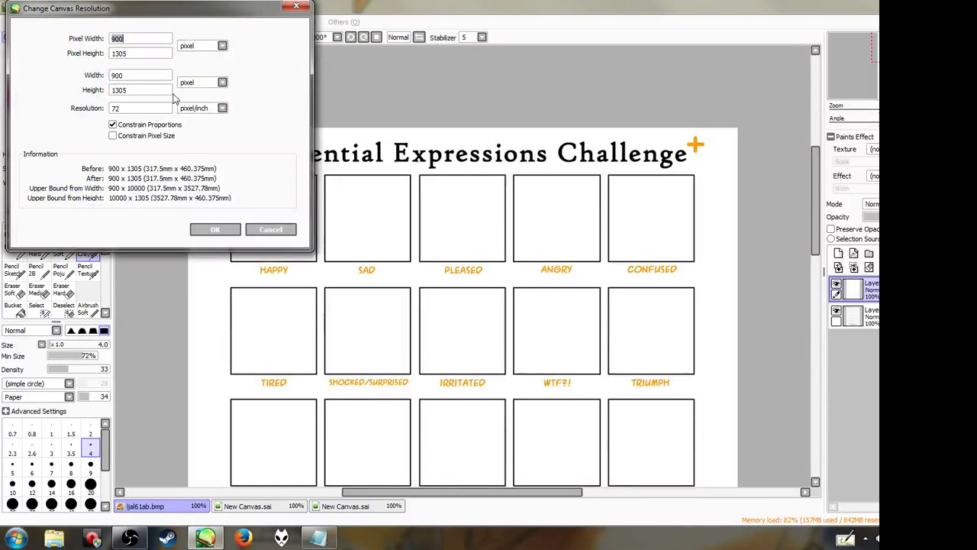
pyautogui.write('1800')
pyautogui.press('Return')
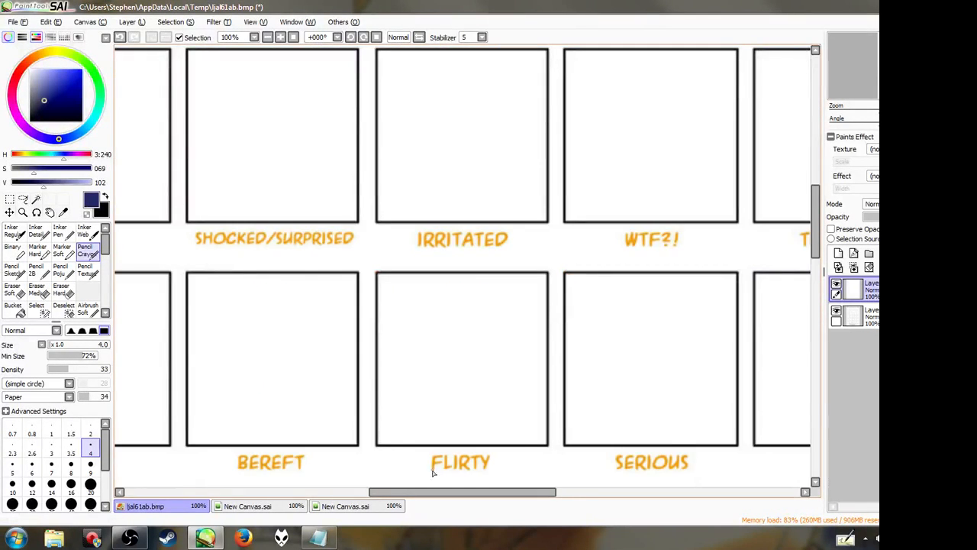
# Sketch a head with guidelines, drooping eyebrows and a small frown in the Sad box
pyautogui.moveTo(436, 495); pyautogui.dragTo(386, 496)
pyautogui.moveTo(815, 248); pyautogui.dragTo(810, 184)
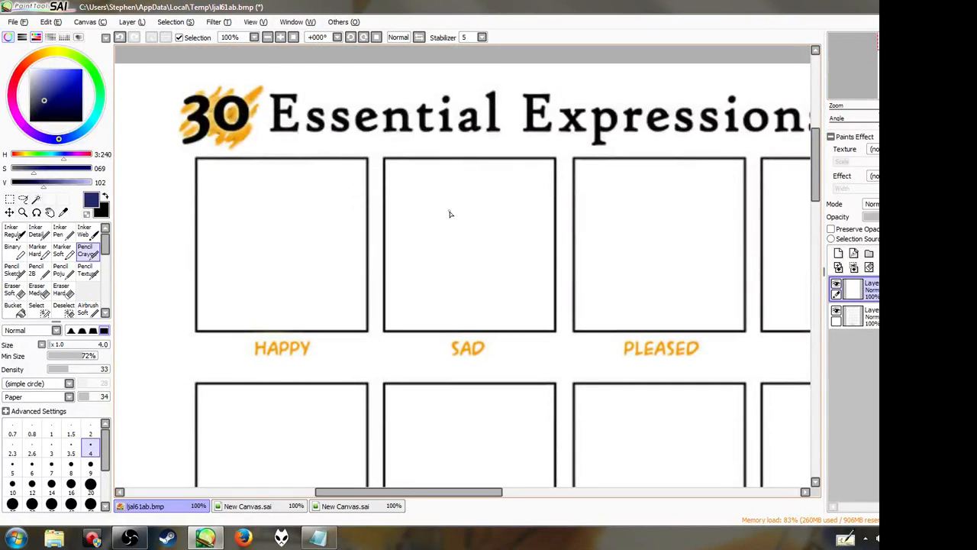
pyautogui.moveTo(449, 232); pyautogui.dragTo(501, 238)
pyautogui.moveTo(443, 225)
pyautogui.mouseDown()
pyautogui.moveTo(442, 244)
pyautogui.moveTo(484, 283)
pyautogui.mouseUp()
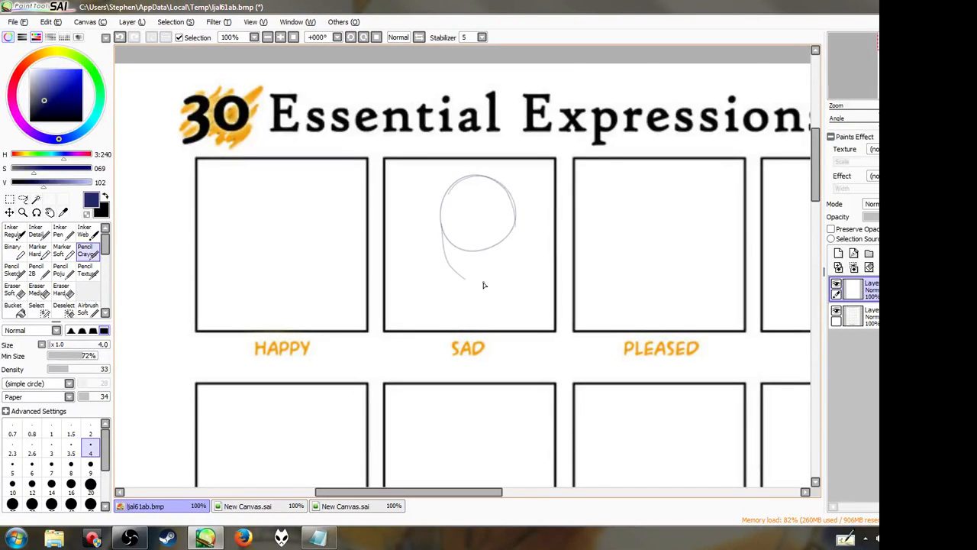
pyautogui.moveTo(512, 224); pyautogui.dragTo(488, 274)
pyautogui.moveTo(467, 187); pyautogui.dragTo(473, 283)
pyautogui.moveTo(443, 239)
pyautogui.mouseDown()
pyautogui.moveTo(516, 261)
pyautogui.moveTo(461, 241)
pyautogui.moveTo(454, 255)
pyautogui.moveTo(463, 259)
pyautogui.moveTo(445, 230)
pyautogui.moveTo(496, 225)
pyautogui.moveTo(477, 219)
pyautogui.moveTo(500, 229)
pyautogui.moveTo(456, 229)
pyautogui.mouseUp()
pyautogui.moveTo(464, 270); pyautogui.dragTo(482, 274)
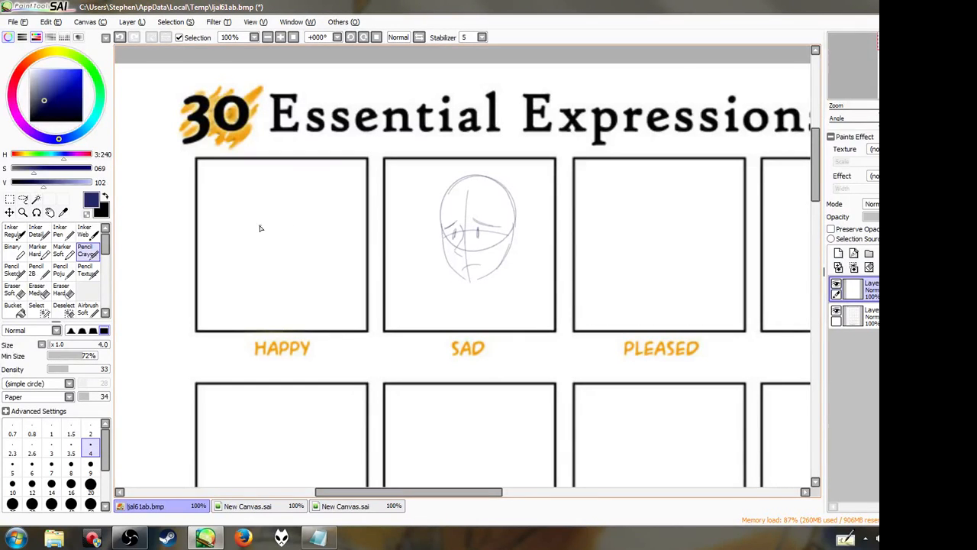
# Sketch a smiling head with guidelines and raised eyebrows in the Happy box, undoing the unwanted jaw and brow strokes
pyautogui.moveTo(279, 187); pyautogui.dragTo(305, 203)
pyautogui.moveTo(246, 241)
pyautogui.mouseDown()
pyautogui.moveTo(256, 282)
pyautogui.moveTo(285, 290)
pyautogui.mouseUp()
pyautogui.moveTo(306, 240); pyautogui.dragTo(278, 287)
pyautogui.hotkey('ctrl', 'z')
pyautogui.hotkey('ctrl', 'z')
pyautogui.moveTo(247, 245)
pyautogui.mouseDown()
pyautogui.moveTo(293, 273)
pyautogui.moveTo(285, 278)
pyautogui.mouseUp()
pyautogui.moveTo(269, 200); pyautogui.dragTo(270, 276)
pyautogui.moveTo(246, 233)
pyautogui.mouseDown()
pyautogui.moveTo(312, 248)
pyautogui.moveTo(298, 253)
pyautogui.moveTo(261, 230)
pyautogui.moveTo(258, 255)
pyautogui.moveTo(269, 263)
pyautogui.moveTo(275, 249)
pyautogui.moveTo(255, 239)
pyautogui.moveTo(281, 260)
pyautogui.mouseUp()
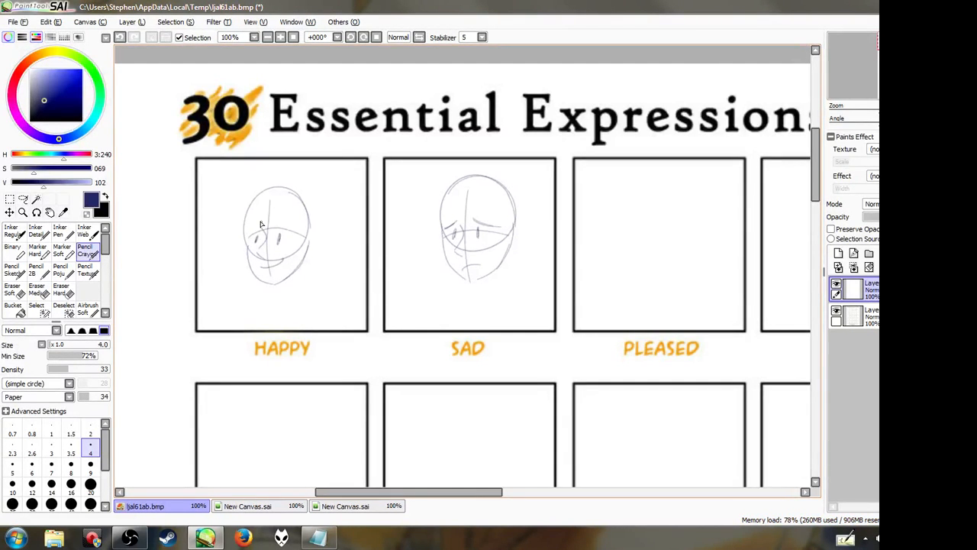
pyautogui.moveTo(272, 222)
pyautogui.mouseDown()
pyautogui.moveTo(287, 220)
pyautogui.moveTo(259, 223)
pyautogui.moveTo(283, 220)
pyautogui.moveTo(264, 230)
pyautogui.mouseUp()
pyautogui.hotkey('ctrl', 'z')
# Sketch a head with guidelines, sharply slanted eyebrows, narrowed eyes and a frown in the Angry box
pyautogui.moveTo(493, 495); pyautogui.dragTo(553, 501)
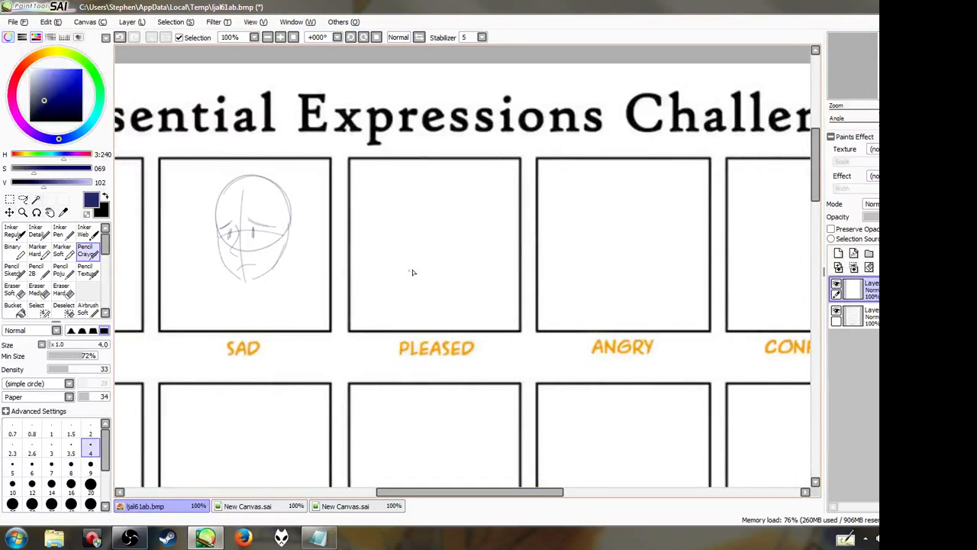
pyautogui.moveTo(458, 499); pyautogui.dragTo(488, 500)
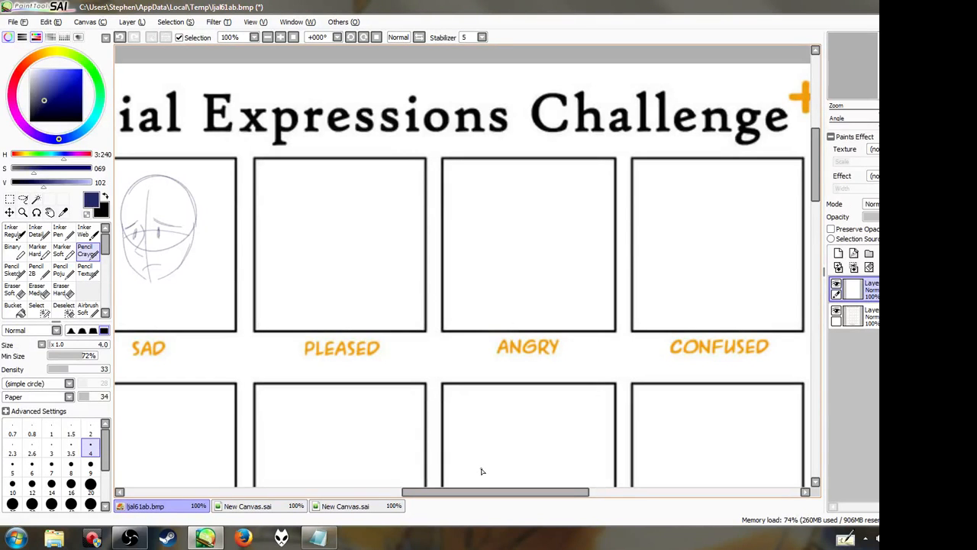
pyautogui.moveTo(488, 492)
pyautogui.mouseDown()
pyautogui.moveTo(414, 484)
pyautogui.moveTo(479, 509)
pyautogui.moveTo(493, 480)
pyautogui.mouseUp()
pyautogui.moveTo(426, 192)
pyautogui.mouseDown()
pyautogui.moveTo(414, 240)
pyautogui.moveTo(471, 241)
pyautogui.moveTo(468, 201)
pyautogui.moveTo(456, 263)
pyautogui.mouseUp()
pyautogui.moveTo(398, 235)
pyautogui.mouseDown()
pyautogui.moveTo(440, 305)
pyautogui.moveTo(473, 262)
pyautogui.mouseUp()
pyautogui.moveTo(427, 196); pyautogui.dragTo(435, 295)
pyautogui.moveTo(399, 244)
pyautogui.mouseDown()
pyautogui.moveTo(460, 254)
pyautogui.moveTo(416, 250)
pyautogui.moveTo(429, 279)
pyautogui.mouseUp()
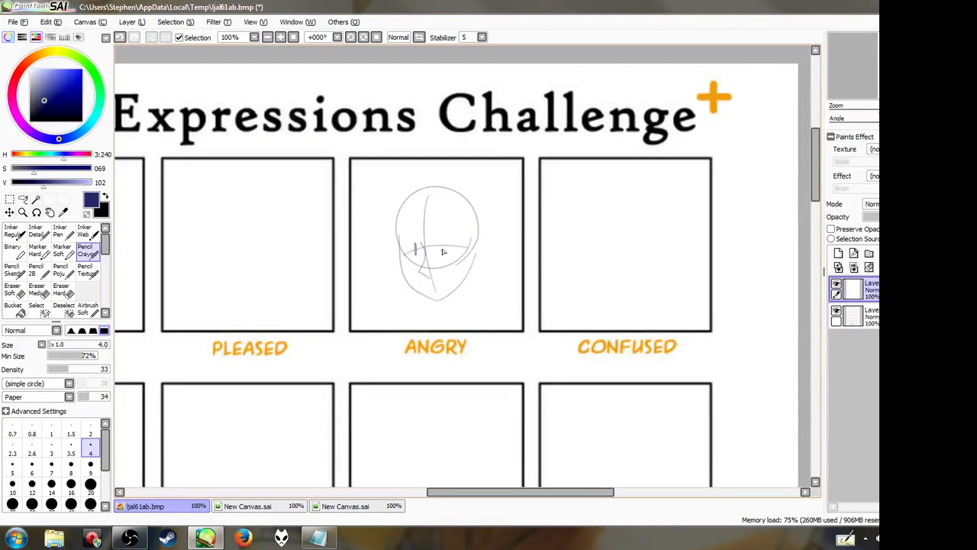
pyautogui.moveTo(404, 237)
pyautogui.mouseDown()
pyautogui.moveTo(420, 248)
pyautogui.moveTo(435, 242)
pyautogui.mouseUp()
pyautogui.moveTo(429, 290); pyautogui.dragTo(450, 284)
# Switch to the canvas with the worried face, hide that face's layer and add a new layer
pyautogui.moveTo(499, 491); pyautogui.dragTo(422, 493)
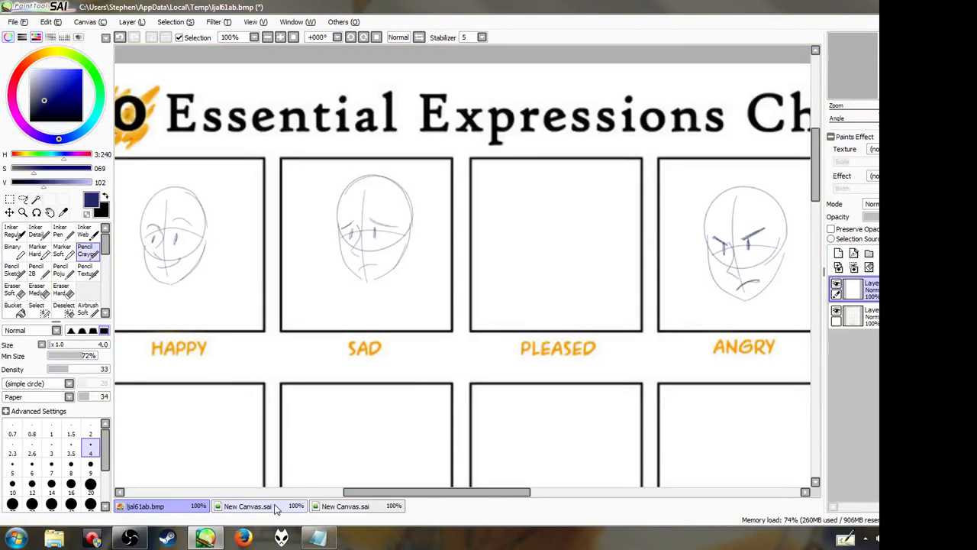
pyautogui.click(342, 501)
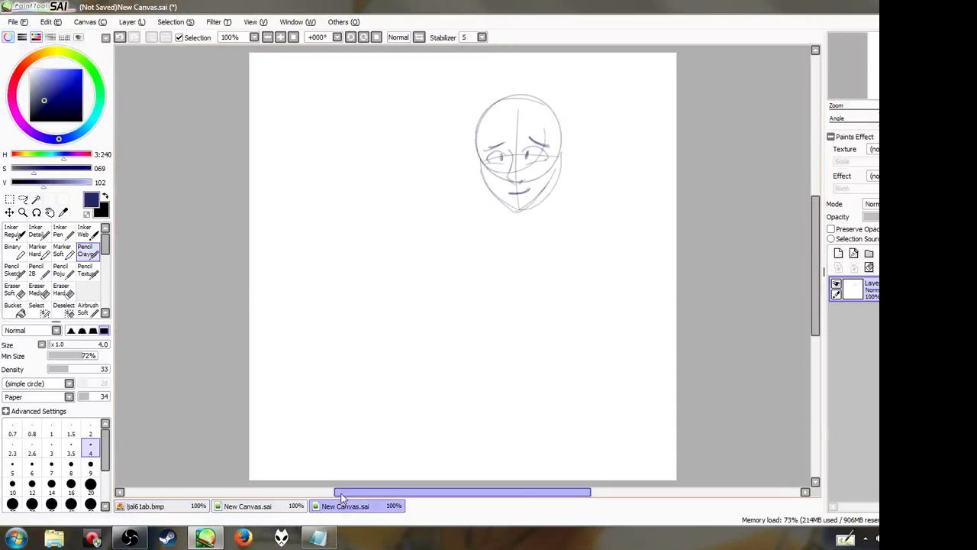
pyautogui.click(836, 283)
pyautogui.click(475, 96)
pyautogui.click(836, 285)
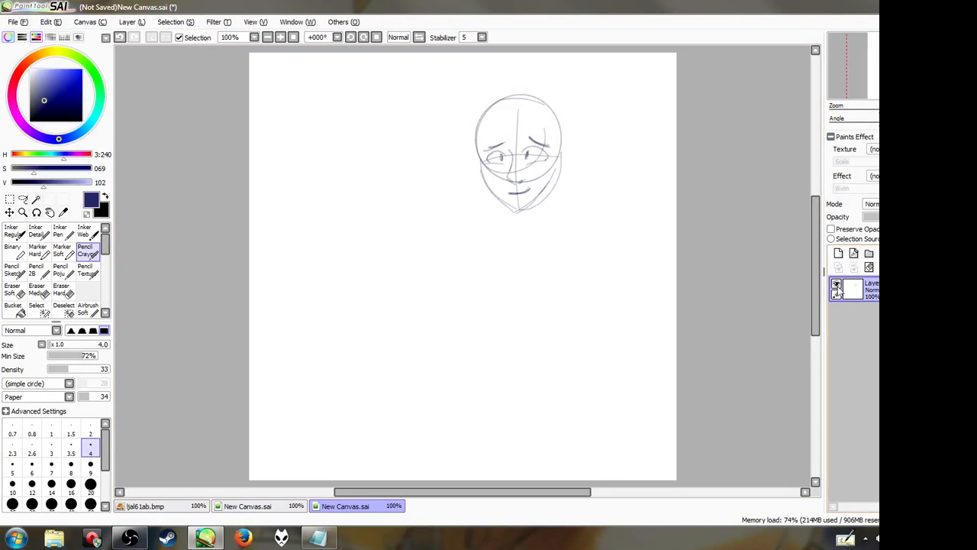
pyautogui.click(836, 285)
pyautogui.click(838, 253)
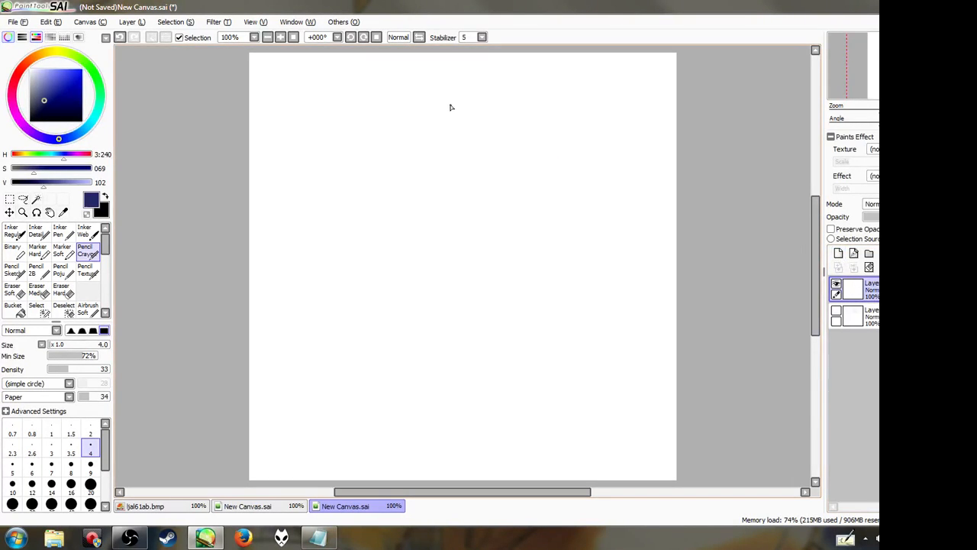
# Sketch a figure with an oval head, neck and two-block torso, one arm raised outward and the other bent at the chest
pyautogui.moveTo(429, 119); pyautogui.dragTo(470, 130)
pyautogui.moveTo(467, 163)
pyautogui.mouseDown()
pyautogui.moveTo(444, 174)
pyautogui.moveTo(469, 165)
pyautogui.moveTo(486, 176)
pyautogui.moveTo(475, 223)
pyautogui.mouseUp()
pyautogui.moveTo(447, 172)
pyautogui.mouseDown()
pyautogui.moveTo(431, 222)
pyautogui.moveTo(474, 217)
pyautogui.moveTo(444, 219)
pyautogui.moveTo(475, 252)
pyautogui.mouseUp()
pyautogui.moveTo(432, 224); pyautogui.dragTo(480, 254)
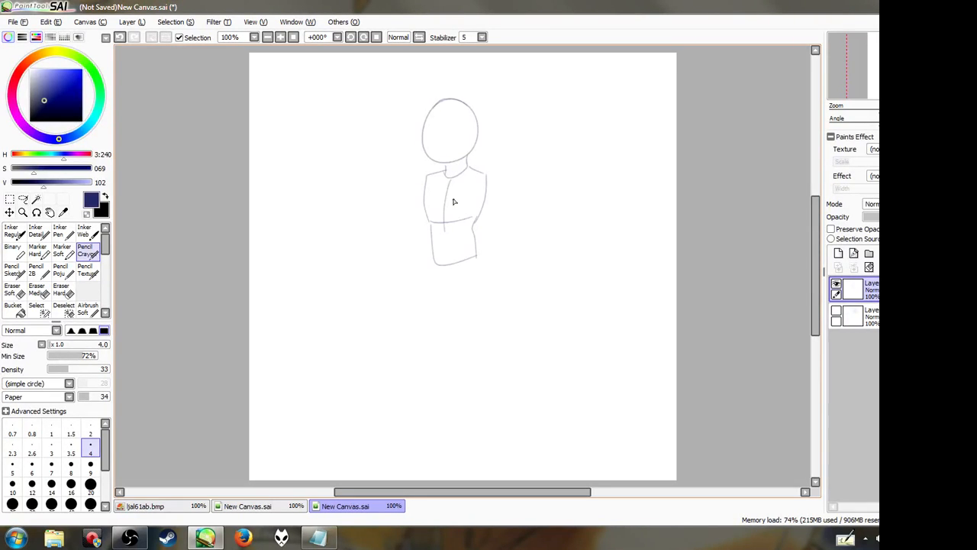
pyautogui.moveTo(425, 196)
pyautogui.mouseDown()
pyautogui.moveTo(388, 162)
pyautogui.moveTo(429, 174)
pyautogui.moveTo(405, 164)
pyautogui.mouseUp()
pyautogui.moveTo(485, 176)
pyautogui.mouseDown()
pyautogui.moveTo(460, 216)
pyautogui.moveTo(481, 175)
pyautogui.mouseUp()
pyautogui.moveTo(456, 210)
pyautogui.mouseDown()
pyautogui.moveTo(437, 165)
pyautogui.moveTo(460, 207)
pyautogui.mouseUp()
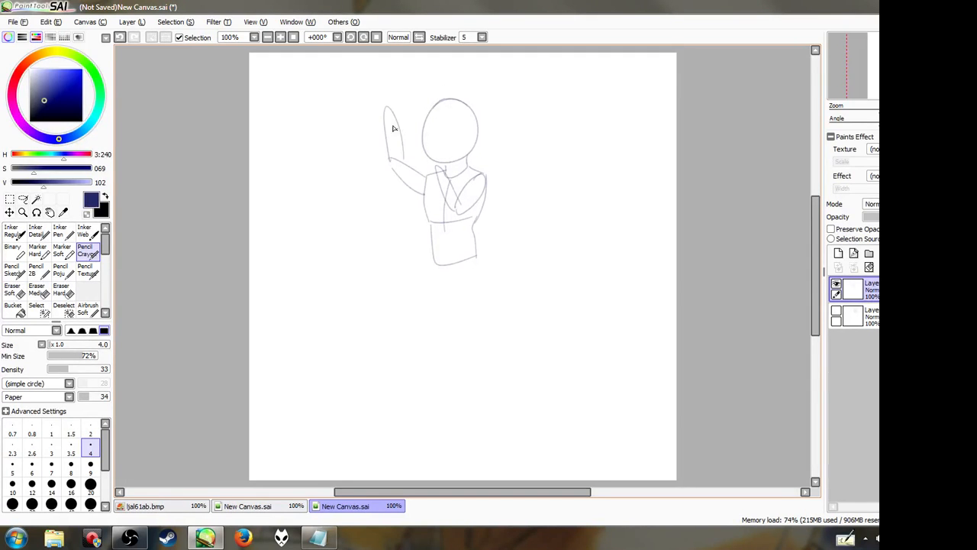
# Draw the figure's crossed legs with one bent back, and give its head guidelines, closed happy eyes and an open grin
pyautogui.moveTo(448, 113)
pyautogui.mouseDown()
pyautogui.moveTo(440, 151)
pyautogui.moveTo(474, 128)
pyautogui.mouseUp()
pyautogui.moveTo(474, 257); pyautogui.dragTo(440, 324)
pyautogui.moveTo(451, 274)
pyautogui.mouseDown()
pyautogui.moveTo(431, 323)
pyautogui.moveTo(484, 364)
pyautogui.moveTo(452, 328)
pyautogui.moveTo(481, 365)
pyautogui.mouseUp()
pyautogui.moveTo(471, 403); pyautogui.dragTo(486, 403)
pyautogui.moveTo(482, 366); pyautogui.dragTo(487, 357)
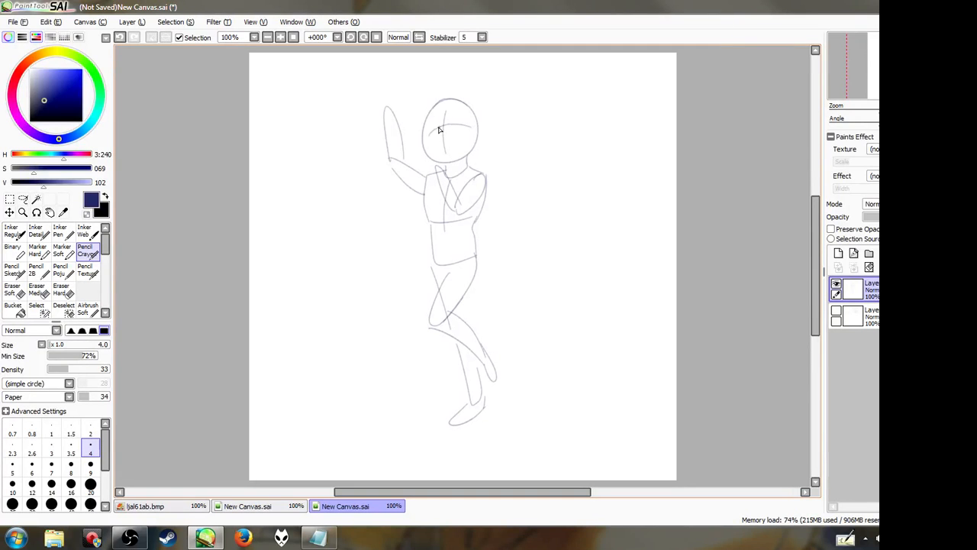
pyautogui.moveTo(442, 126)
pyautogui.mouseDown()
pyautogui.moveTo(443, 140)
pyautogui.moveTo(431, 135)
pyautogui.moveTo(467, 126)
pyautogui.moveTo(451, 146)
pyautogui.moveTo(458, 143)
pyautogui.mouseUp()
# Return to the expressions sheet and add a neck and shoulders to the head in the Happy box
pyautogui.click(238, 507)
pyautogui.click(174, 506)
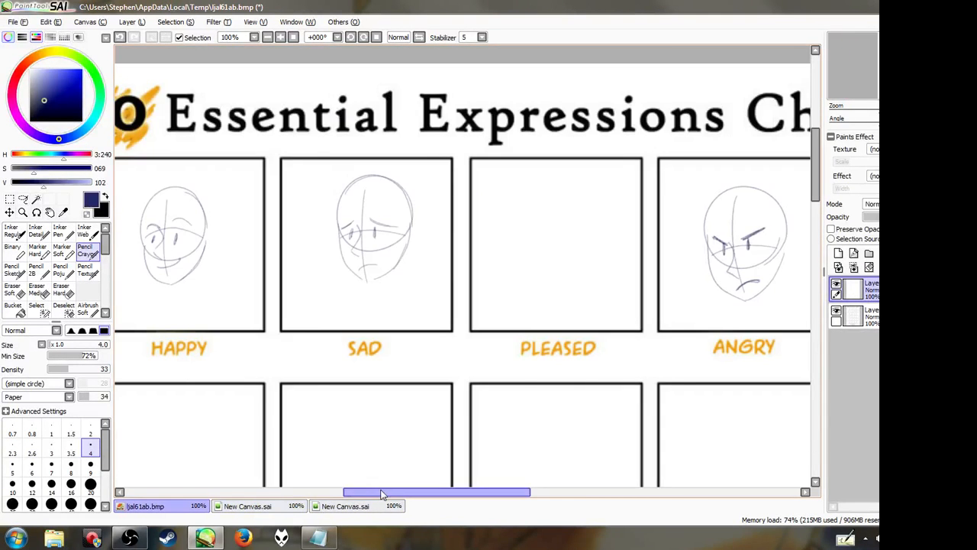
pyautogui.moveTo(381, 489); pyautogui.dragTo(332, 490)
pyautogui.moveTo(374, 266)
pyautogui.mouseDown()
pyautogui.moveTo(356, 303)
pyautogui.moveTo(341, 290)
pyautogui.moveTo(338, 305)
pyautogui.moveTo(342, 290)
pyautogui.moveTo(417, 308)
pyautogui.moveTo(416, 325)
pyautogui.mouseUp()
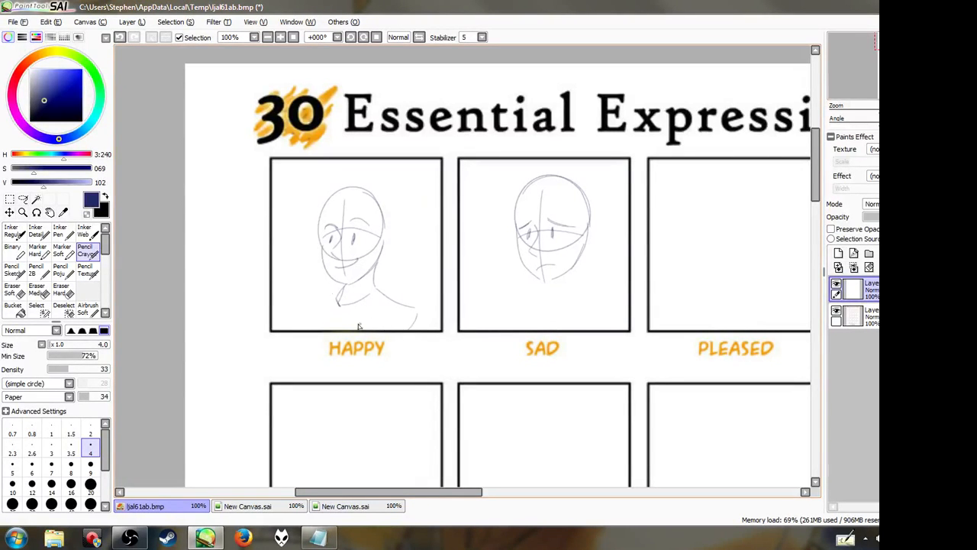
pyautogui.moveTo(339, 290)
pyautogui.mouseDown()
pyautogui.moveTo(314, 298)
pyautogui.moveTo(304, 327)
pyautogui.mouseUp()
# Back on the full-body canvas, add the figure's jaw line, flat hands and raised foot, and move it toward the left edge
pyautogui.click(345, 506)
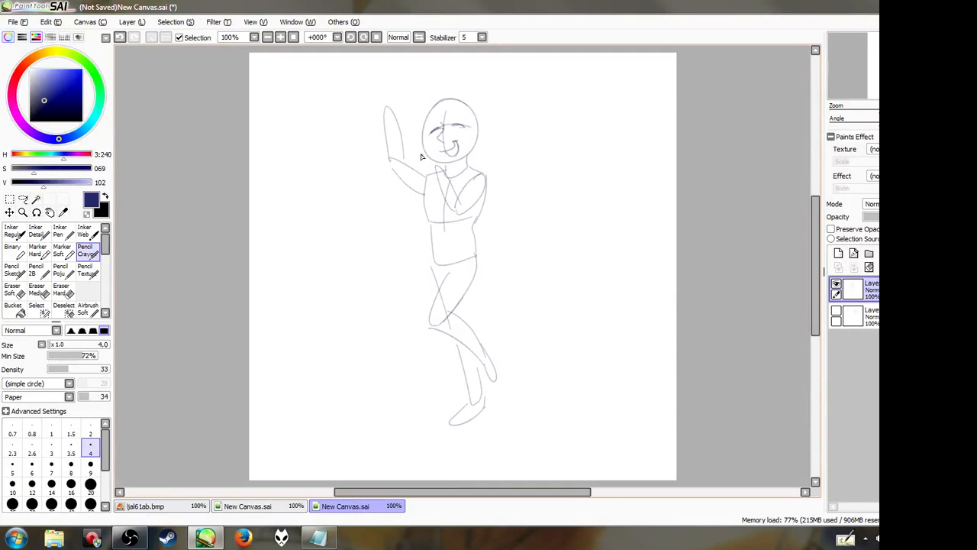
pyautogui.moveTo(426, 138)
pyautogui.mouseDown()
pyautogui.moveTo(447, 168)
pyautogui.moveTo(465, 163)
pyautogui.moveTo(478, 131)
pyautogui.moveTo(461, 162)
pyautogui.mouseUp()
pyautogui.moveTo(437, 166)
pyautogui.mouseDown()
pyautogui.moveTo(418, 168)
pyautogui.moveTo(438, 167)
pyautogui.mouseUp()
pyautogui.moveTo(384, 108); pyautogui.dragTo(364, 109)
pyautogui.moveTo(484, 352)
pyautogui.mouseDown()
pyautogui.moveTo(493, 372)
pyautogui.moveTo(488, 361)
pyautogui.moveTo(482, 413)
pyautogui.mouseUp()
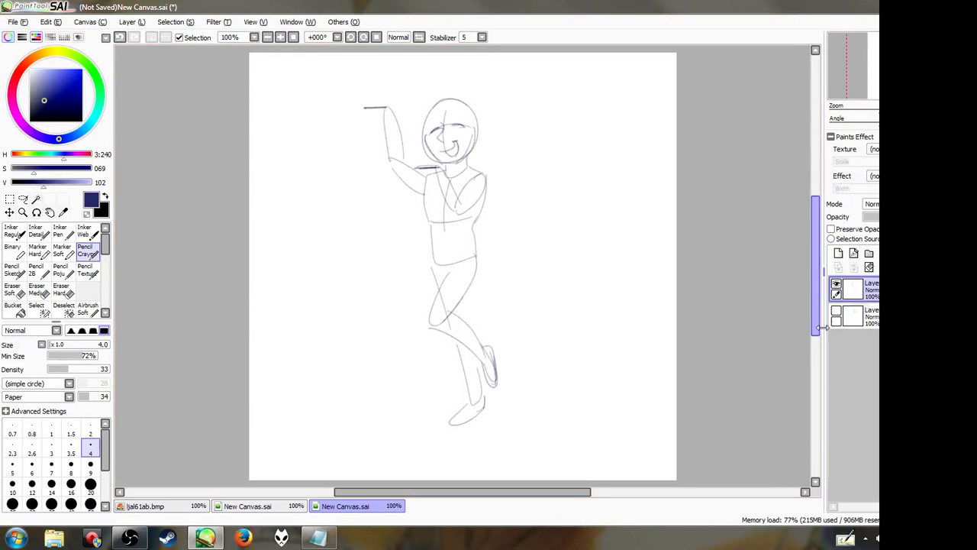
pyautogui.moveTo(462, 332); pyautogui.dragTo(357, 344)
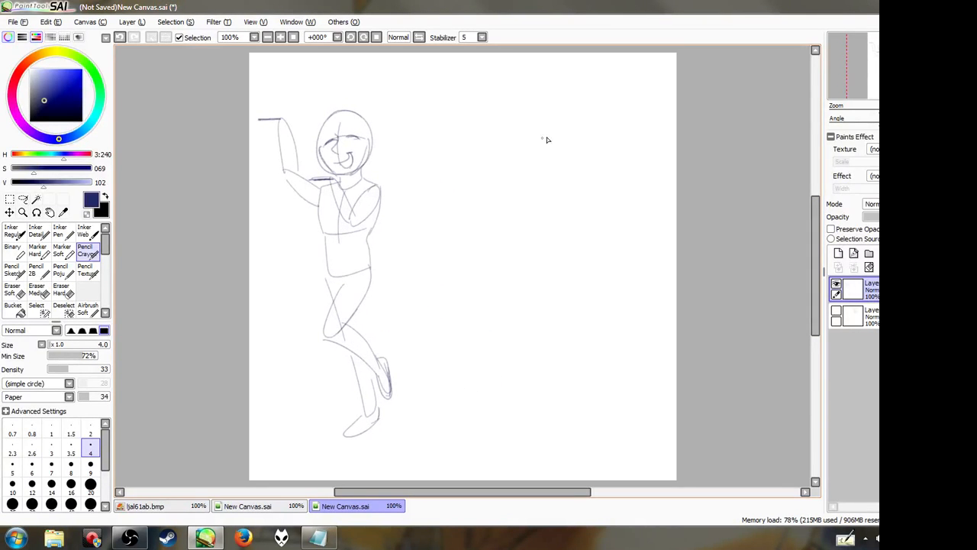
# Sketch a slumped figure on the empty side of the canvas with a lowered round head, hunched back, hanging arm and legs
pyautogui.moveTo(529, 158)
pyautogui.mouseDown()
pyautogui.moveTo(567, 152)
pyautogui.moveTo(527, 158)
pyautogui.moveTo(598, 213)
pyautogui.mouseUp()
pyautogui.moveTo(582, 171)
pyautogui.mouseDown()
pyautogui.moveTo(596, 255)
pyautogui.moveTo(603, 240)
pyautogui.mouseUp()
pyautogui.hotkey('ctrl', 'z')
pyautogui.moveTo(583, 168); pyautogui.dragTo(593, 211)
pyautogui.moveTo(585, 172)
pyautogui.mouseDown()
pyautogui.moveTo(594, 225)
pyautogui.moveTo(602, 213)
pyautogui.moveTo(595, 248)
pyautogui.mouseUp()
pyautogui.moveTo(595, 177)
pyautogui.mouseDown()
pyautogui.moveTo(595, 255)
pyautogui.moveTo(611, 256)
pyautogui.mouseUp()
pyautogui.moveTo(546, 184)
pyautogui.mouseDown()
pyautogui.moveTo(588, 223)
pyautogui.moveTo(578, 308)
pyautogui.mouseUp()
pyautogui.moveTo(559, 242)
pyautogui.mouseDown()
pyautogui.moveTo(581, 310)
pyautogui.moveTo(543, 324)
pyautogui.moveTo(579, 315)
pyautogui.mouseUp()
pyautogui.moveTo(588, 230); pyautogui.dragTo(599, 298)
pyautogui.moveTo(596, 260)
pyautogui.mouseDown()
pyautogui.moveTo(612, 312)
pyautogui.moveTo(599, 306)
pyautogui.mouseUp()
pyautogui.moveTo(543, 187); pyautogui.dragTo(544, 249)
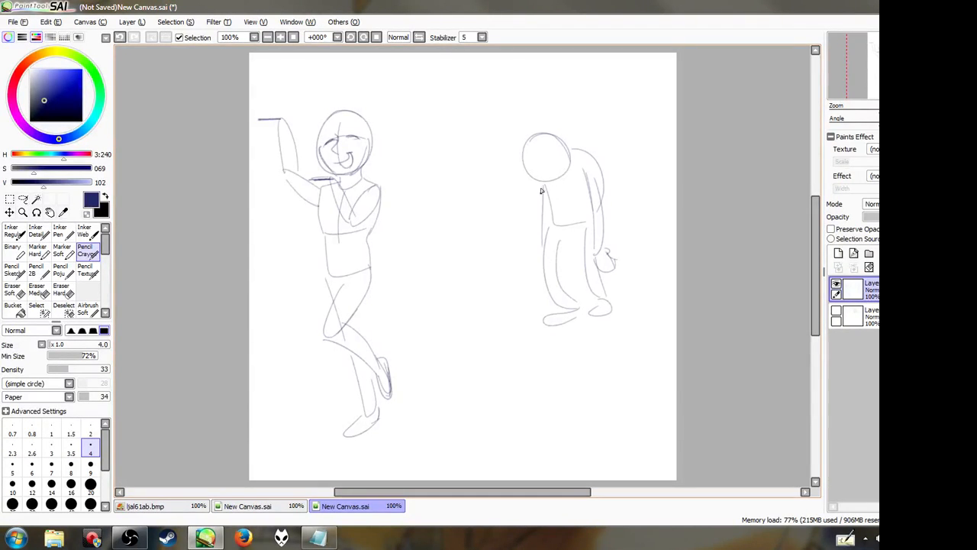
# Give the slumped figure a sad face with drooping eyes, a hanging ponytail and a curved waistline
pyautogui.moveTo(536, 168); pyautogui.dragTo(536, 173)
pyautogui.moveTo(548, 168)
pyautogui.mouseDown()
pyautogui.moveTo(560, 180)
pyautogui.moveTo(543, 164)
pyautogui.moveTo(562, 167)
pyautogui.mouseUp()
pyautogui.moveTo(580, 155); pyautogui.dragTo(597, 211)
pyautogui.moveTo(574, 163)
pyautogui.mouseDown()
pyautogui.moveTo(553, 182)
pyautogui.moveTo(576, 169)
pyautogui.mouseUp()
pyautogui.hotkey('ctrl', 'z')
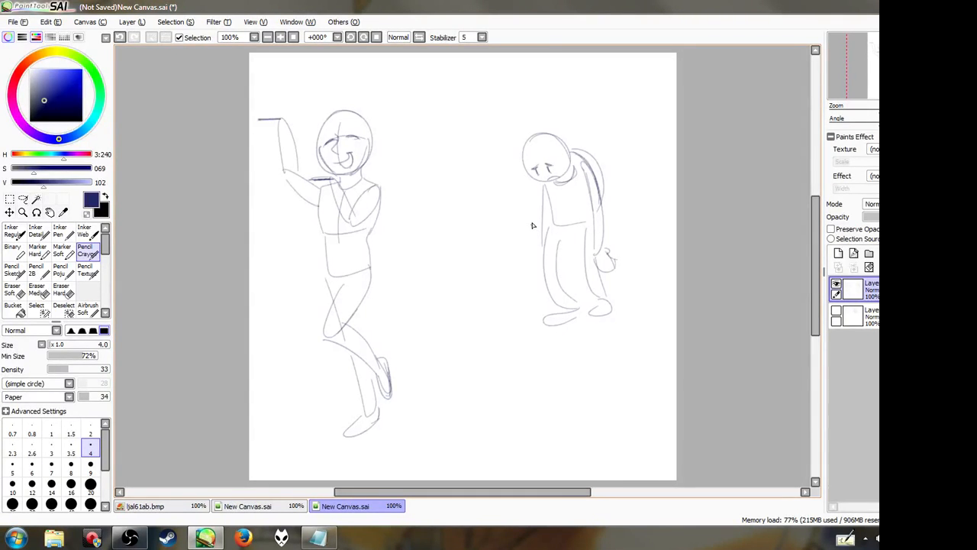
pyautogui.moveTo(576, 168); pyautogui.dragTo(556, 183)
pyautogui.moveTo(554, 229)
pyautogui.mouseDown()
pyautogui.moveTo(587, 226)
pyautogui.moveTo(590, 235)
pyautogui.mouseUp()
# Switch to the expressions sheet and add a neck and shoulder line to the head in the Sad box
pyautogui.click(194, 507)
pyautogui.moveTo(375, 490); pyautogui.dragTo(412, 476)
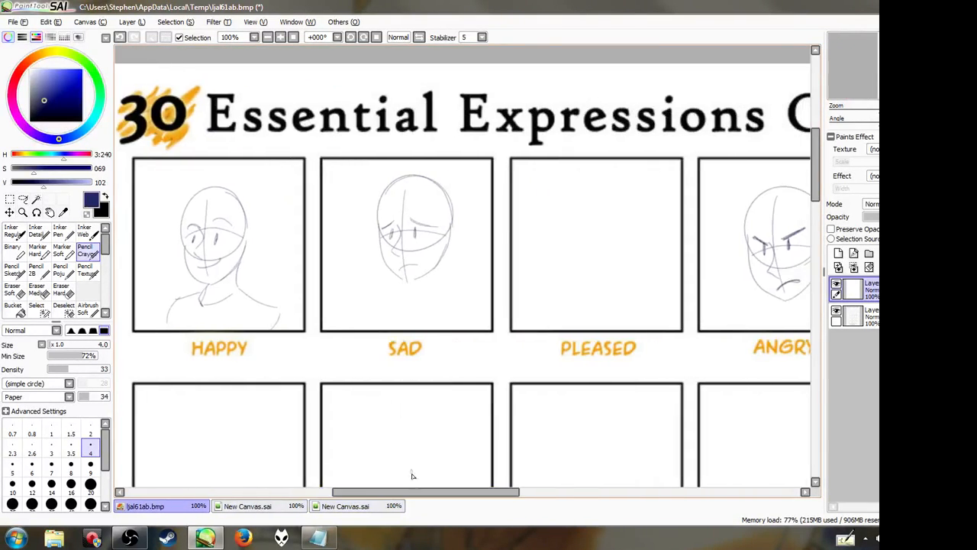
pyautogui.moveTo(445, 255)
pyautogui.mouseDown()
pyautogui.moveTo(452, 291)
pyautogui.moveTo(408, 295)
pyautogui.mouseUp()
pyautogui.moveTo(412, 309); pyautogui.dragTo(448, 283)
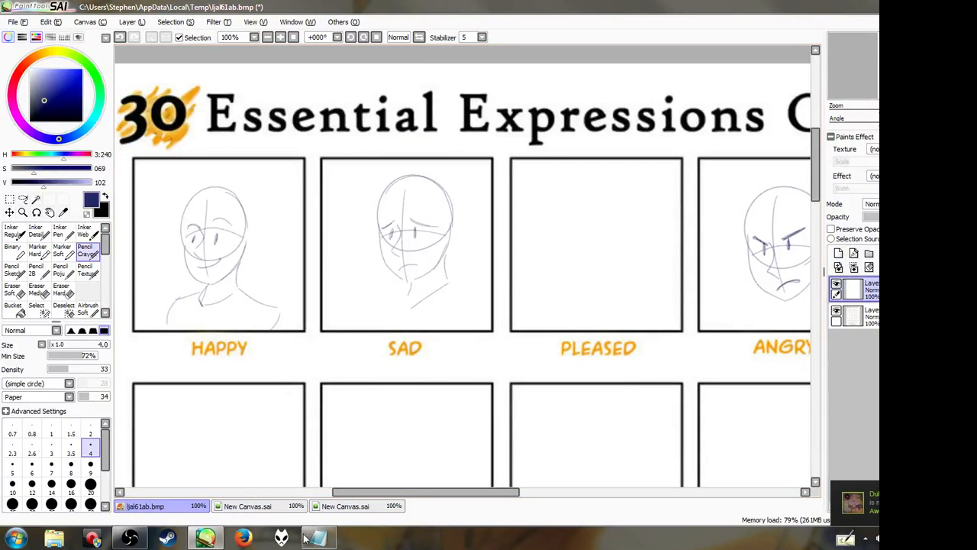
# Return to the full-body canvas, add bangs to the sad figure, and draw an angry head between the two figures
pyautogui.click(336, 506)
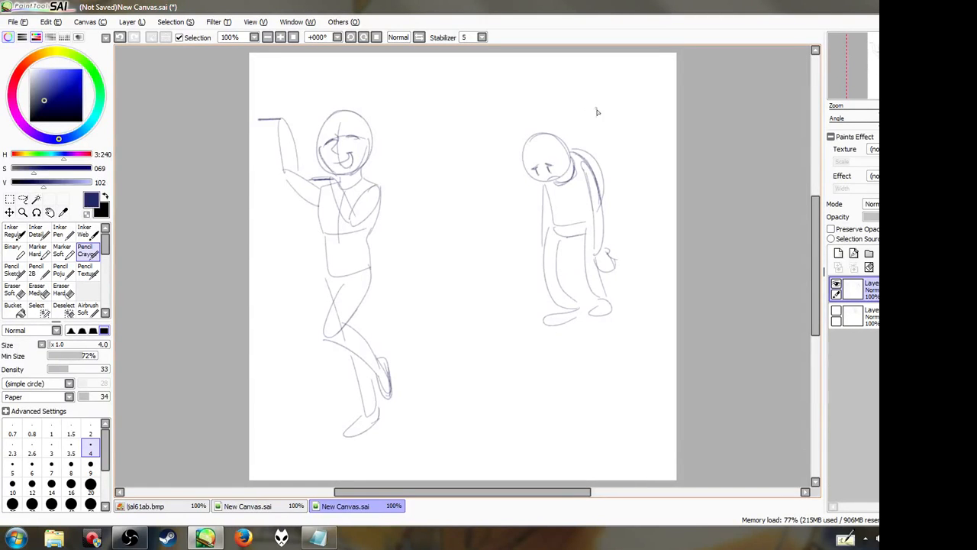
pyautogui.moveTo(532, 137)
pyautogui.mouseDown()
pyautogui.moveTo(519, 175)
pyautogui.moveTo(541, 156)
pyautogui.moveTo(558, 161)
pyautogui.mouseUp()
pyautogui.moveTo(463, 180)
pyautogui.mouseDown()
pyautogui.moveTo(461, 135)
pyautogui.moveTo(450, 138)
pyautogui.moveTo(453, 197)
pyautogui.moveTo(467, 199)
pyautogui.mouseUp()
pyautogui.moveTo(485, 168); pyautogui.dragTo(467, 198)
pyautogui.moveTo(457, 140)
pyautogui.mouseDown()
pyautogui.moveTo(469, 201)
pyautogui.moveTo(463, 160)
pyautogui.moveTo(456, 171)
pyautogui.moveTo(476, 182)
pyautogui.moveTo(462, 191)
pyautogui.moveTo(471, 182)
pyautogui.moveTo(445, 163)
pyautogui.moveTo(475, 162)
pyautogui.mouseUp()
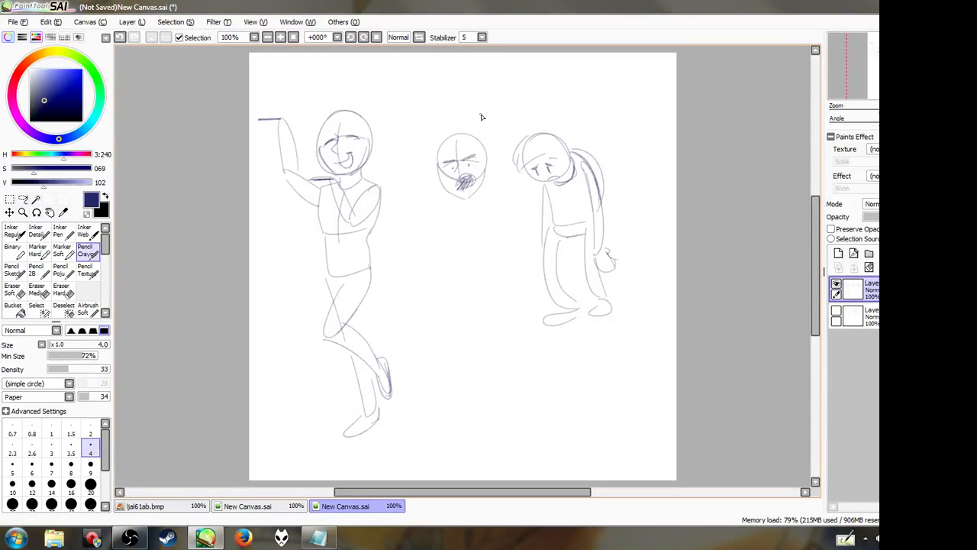
# Refine the angry figure's eyes and sketch its neck, shoulders, chest block and hip block
pyautogui.hotkey('ctrl', 'z')
pyautogui.moveTo(467, 160)
pyautogui.mouseDown()
pyautogui.moveTo(469, 170)
pyautogui.moveTo(454, 171)
pyautogui.mouseUp()
pyautogui.moveTo(480, 206); pyautogui.dragTo(463, 214)
pyautogui.moveTo(484, 201)
pyautogui.mouseDown()
pyautogui.moveTo(505, 208)
pyautogui.moveTo(495, 254)
pyautogui.mouseUp()
pyautogui.moveTo(442, 216); pyautogui.dragTo(490, 256)
pyautogui.moveTo(490, 254)
pyautogui.mouseDown()
pyautogui.moveTo(499, 272)
pyautogui.moveTo(446, 305)
pyautogui.moveTo(497, 314)
pyautogui.moveTo(488, 314)
pyautogui.mouseUp()
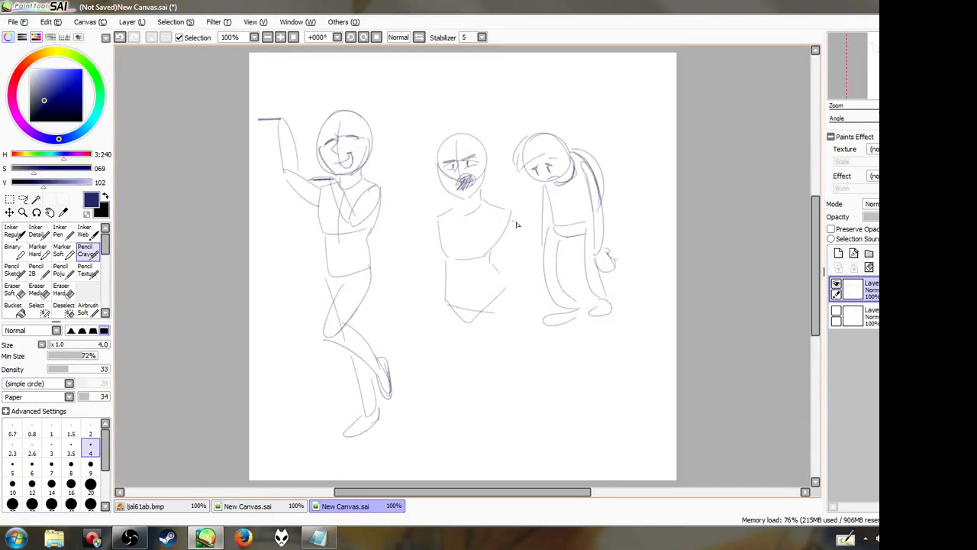
# Draw the angry figure's forward-thrust arm as overlapping foreshortened ovals in front of the shoulder
pyautogui.moveTo(510, 215); pyautogui.dragTo(532, 252)
pyautogui.hotkey('ctrl', 'z')
pyautogui.moveTo(500, 232)
pyautogui.mouseDown()
pyautogui.moveTo(504, 212)
pyautogui.moveTo(502, 238)
pyautogui.moveTo(516, 222)
pyautogui.moveTo(508, 242)
pyautogui.moveTo(519, 217)
pyautogui.moveTo(501, 205)
pyautogui.mouseUp()
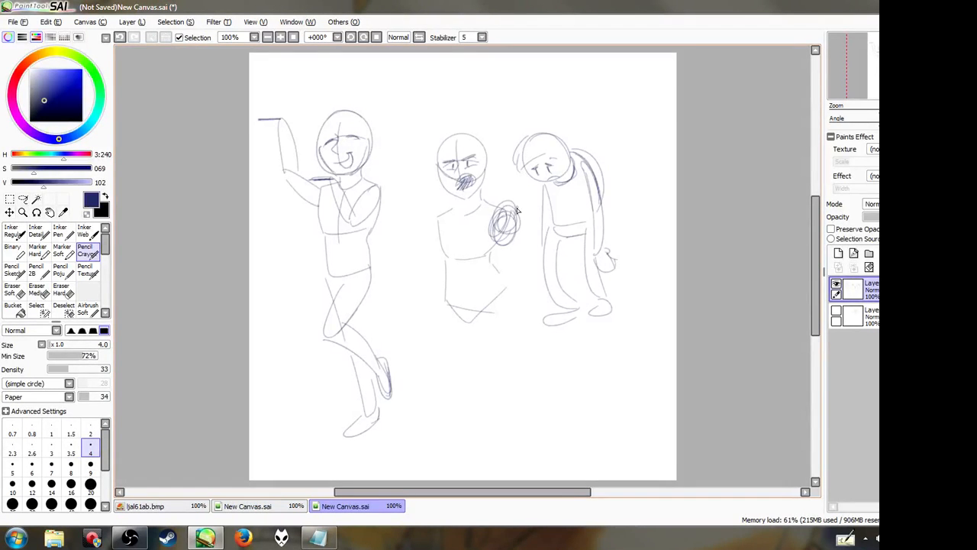
pyautogui.hotkey('ctrl', 'z')
pyautogui.moveTo(508, 203)
pyautogui.mouseDown()
pyautogui.moveTo(505, 237)
pyautogui.moveTo(519, 238)
pyautogui.moveTo(516, 214)
pyautogui.moveTo(518, 234)
pyautogui.moveTo(503, 229)
pyautogui.moveTo(503, 208)
pyautogui.moveTo(497, 229)
pyautogui.moveTo(516, 199)
pyautogui.moveTo(513, 212)
pyautogui.mouseUp()
pyautogui.hotkey('ctrl', 'z')
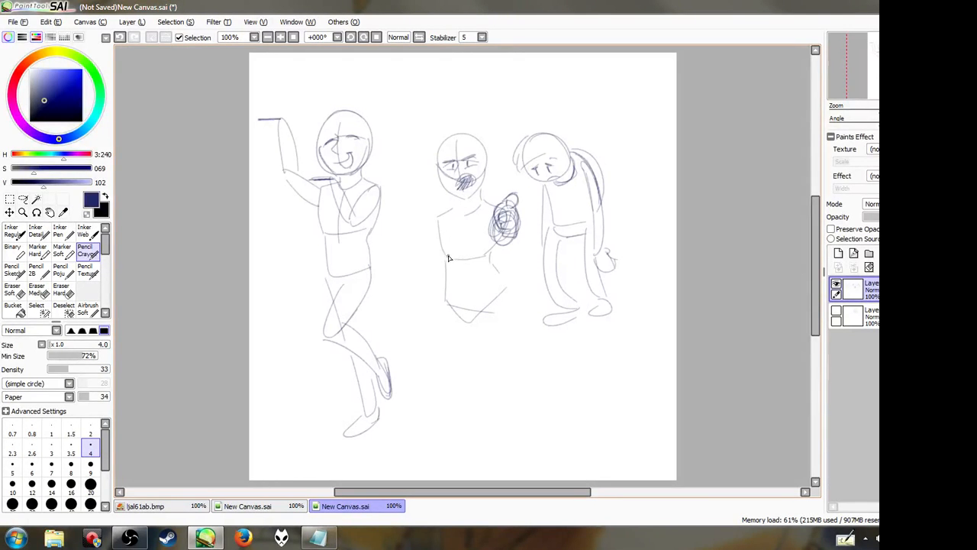
pyautogui.moveTo(439, 216)
pyautogui.mouseDown()
pyautogui.moveTo(425, 268)
pyautogui.moveTo(449, 228)
pyautogui.moveTo(458, 240)
pyautogui.moveTo(438, 279)
pyautogui.mouseUp()
pyautogui.moveTo(458, 235); pyautogui.dragTo(453, 261)
pyautogui.hotkey('ctrl', 'z')
pyautogui.hotkey('ctrl', 'z')
pyautogui.hotkey('ctrl', 'z')
pyautogui.hotkey('ctrl', 'z')
# Draw the angry figure's other arm bent at the elbow, with its hand held across the chest
pyautogui.moveTo(446, 230); pyautogui.dragTo(465, 244)
pyautogui.moveTo(444, 236); pyautogui.dragTo(484, 242)
pyautogui.moveTo(437, 217); pyautogui.dragTo(428, 274)
pyautogui.moveTo(447, 243); pyautogui.dragTo(423, 280)
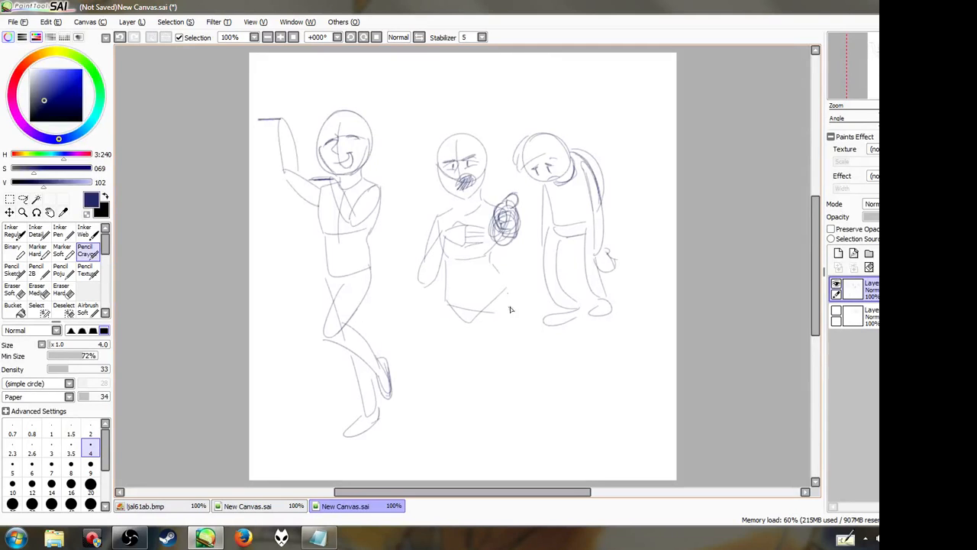
# Sketch the angry figure's thighs, knees and lower legs in a wide standing stance
pyautogui.moveTo(504, 290)
pyautogui.mouseDown()
pyautogui.moveTo(519, 332)
pyautogui.moveTo(522, 378)
pyautogui.mouseUp()
pyautogui.moveTo(477, 327); pyautogui.dragTo(504, 390)
pyautogui.moveTo(446, 307); pyautogui.dragTo(440, 386)
pyautogui.moveTo(467, 319); pyautogui.dragTo(460, 386)
pyautogui.moveTo(472, 337); pyautogui.dragTo(435, 458)
pyautogui.moveTo(465, 368); pyautogui.dragTo(444, 473)
pyautogui.moveTo(498, 380); pyautogui.dragTo(516, 458)
pyautogui.moveTo(525, 363); pyautogui.dragTo(533, 461)
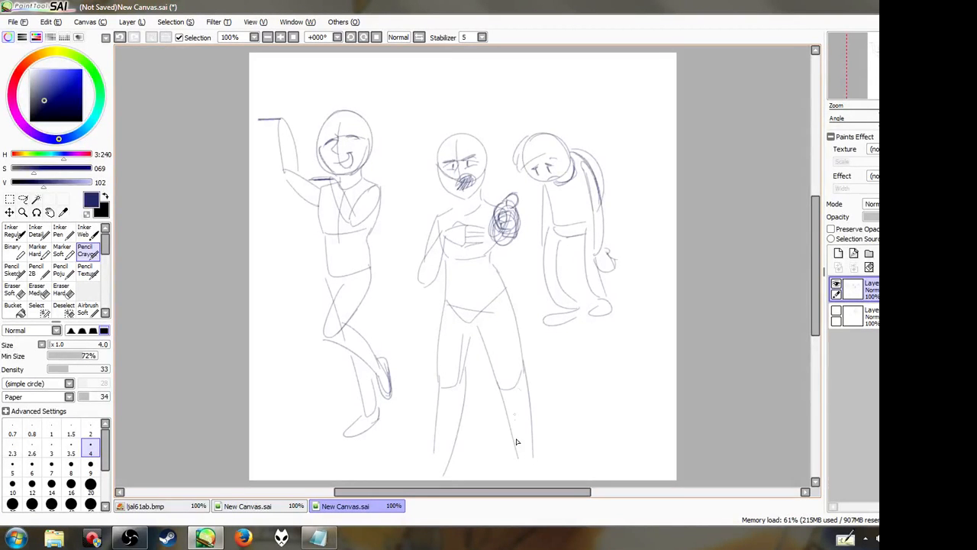
# Move the figures slightly up the canvas and draw boots on both of the angry figure's legs
pyautogui.scroll(-1, 486, 437)
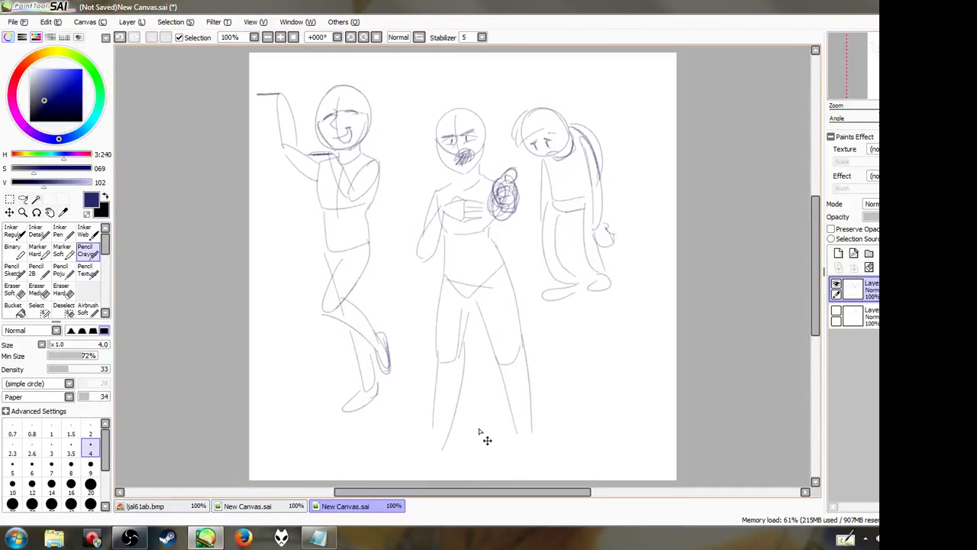
pyautogui.moveTo(521, 445)
pyautogui.mouseDown()
pyautogui.moveTo(553, 452)
pyautogui.moveTo(534, 478)
pyautogui.mouseUp()
pyautogui.moveTo(426, 455); pyautogui.dragTo(441, 478)
pyautogui.moveTo(453, 438)
pyautogui.mouseDown()
pyautogui.moveTo(448, 460)
pyautogui.moveTo(423, 458)
pyautogui.moveTo(432, 435)
pyautogui.moveTo(451, 440)
pyautogui.moveTo(449, 468)
pyautogui.mouseUp()
pyautogui.moveTo(520, 457)
pyautogui.mouseDown()
pyautogui.moveTo(527, 432)
pyautogui.moveTo(538, 449)
pyautogui.moveTo(520, 431)
pyautogui.moveTo(539, 437)
pyautogui.moveTo(534, 427)
pyautogui.moveTo(543, 461)
pyautogui.mouseUp()
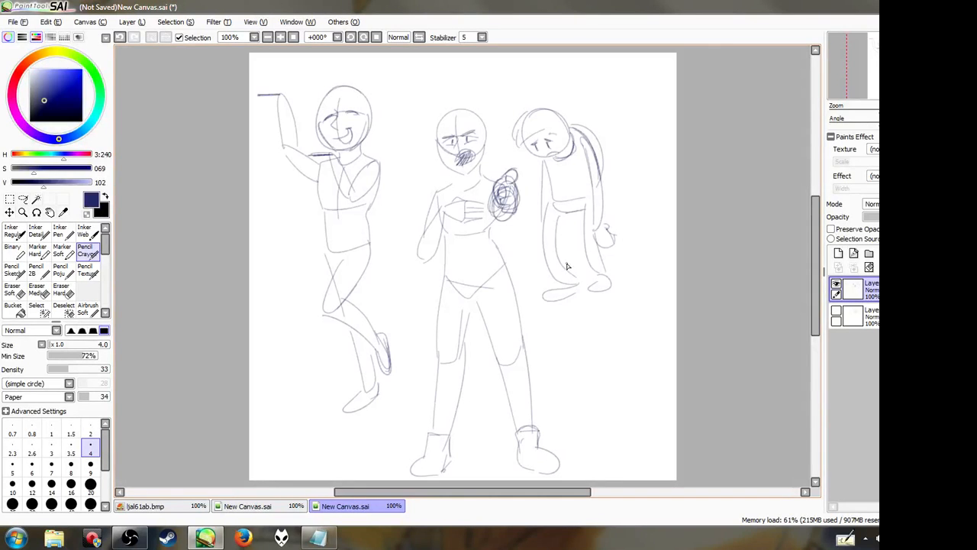
# Check the hidden face sketch layer and the lesson's topic list, and return to the full-body canvas
pyautogui.click(836, 311)
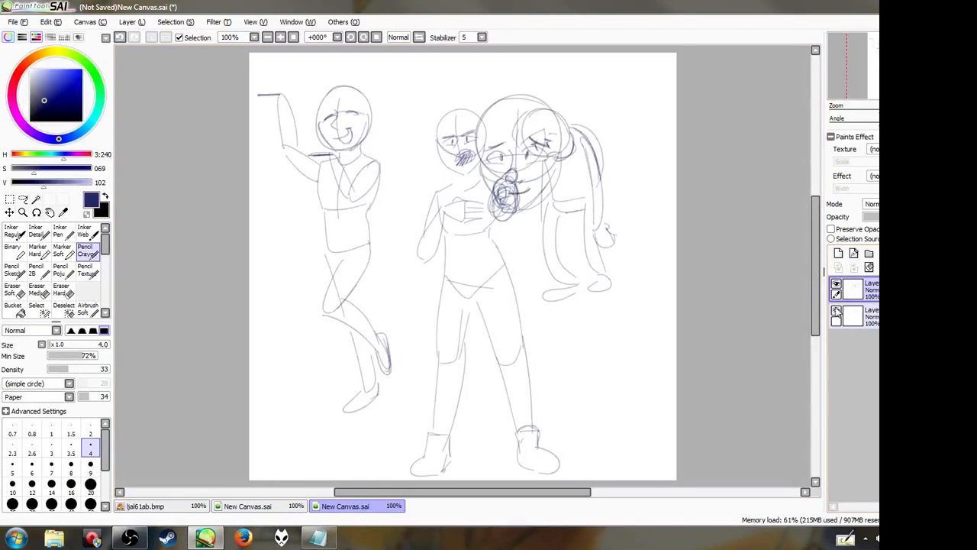
pyautogui.click(836, 311)
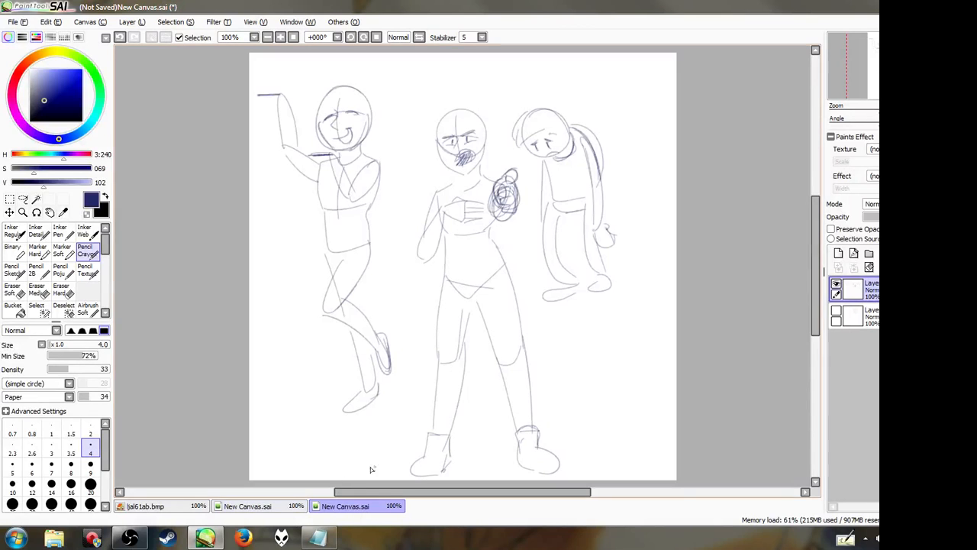
pyautogui.click(269, 510)
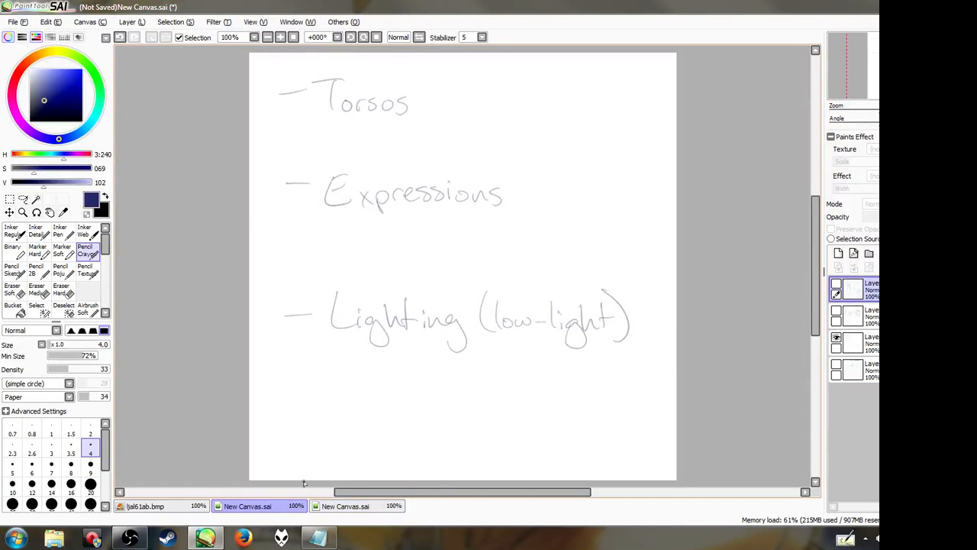
pyautogui.click(327, 509)
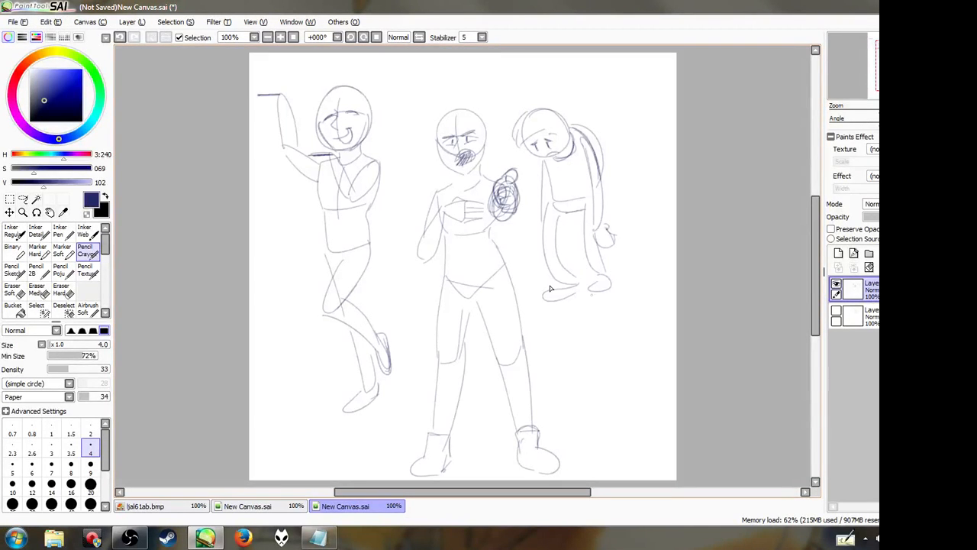
# Hide the figures layer and create a new 700 x 700 pixel canvas at 350 pixel/inch
pyautogui.click(836, 284)
pyautogui.click(838, 254)
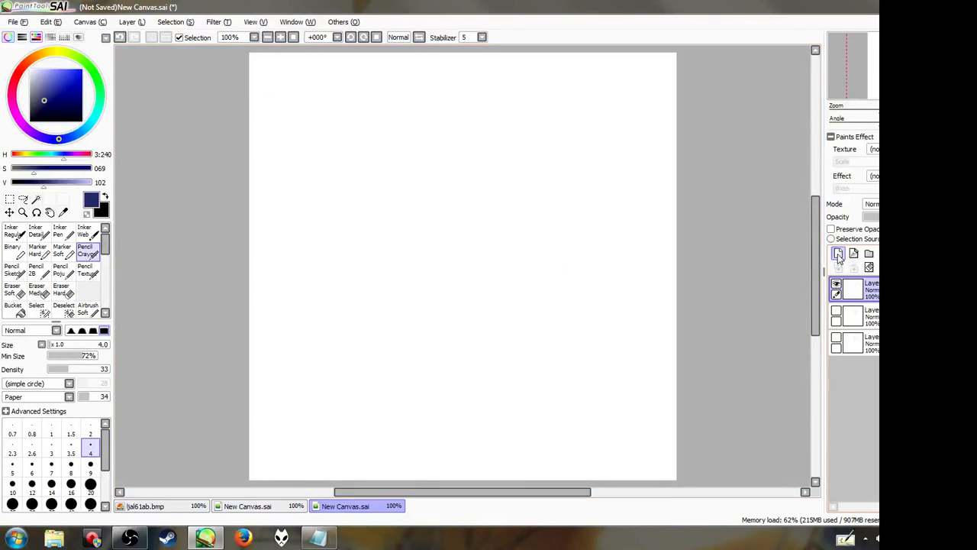
pyautogui.click(878, 266)
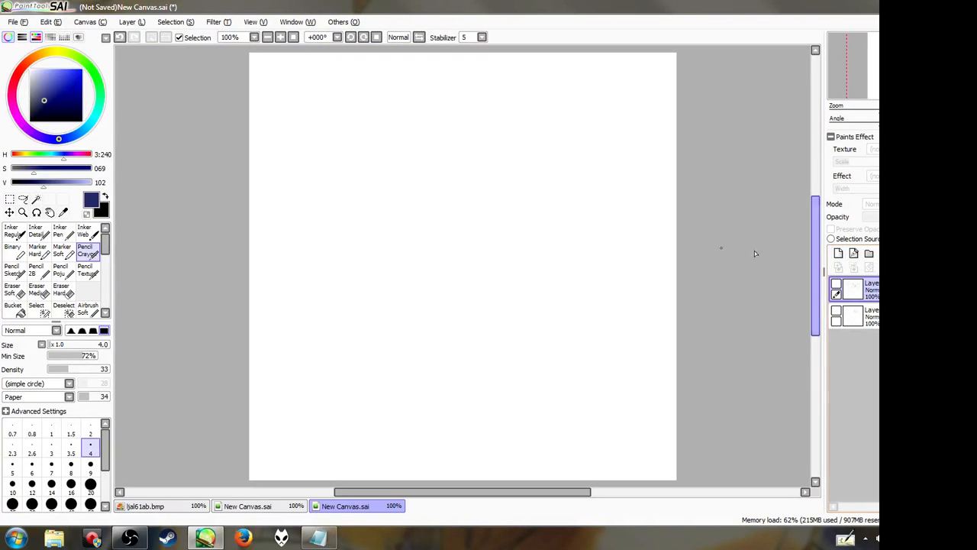
pyautogui.click(13, 21)
pyautogui.click(19, 35)
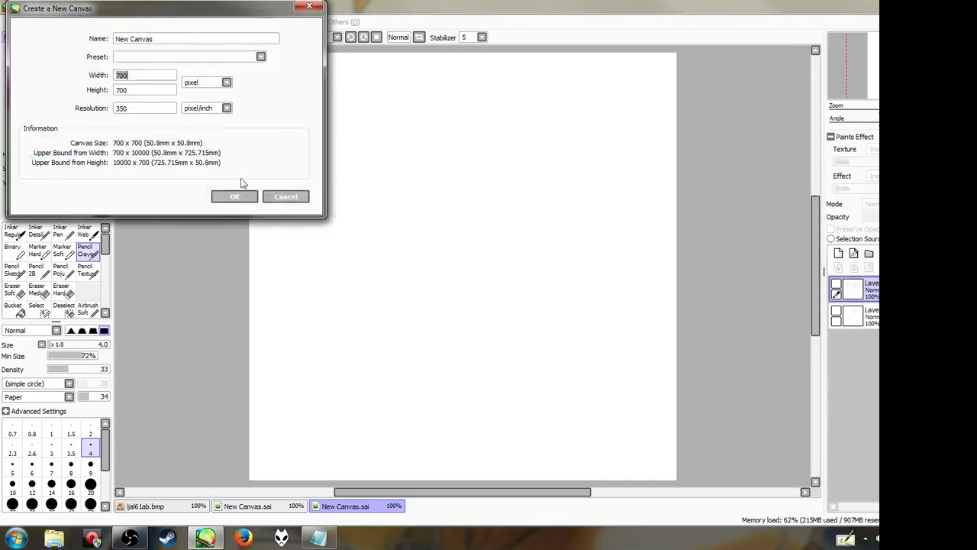
pyautogui.click(236, 196)
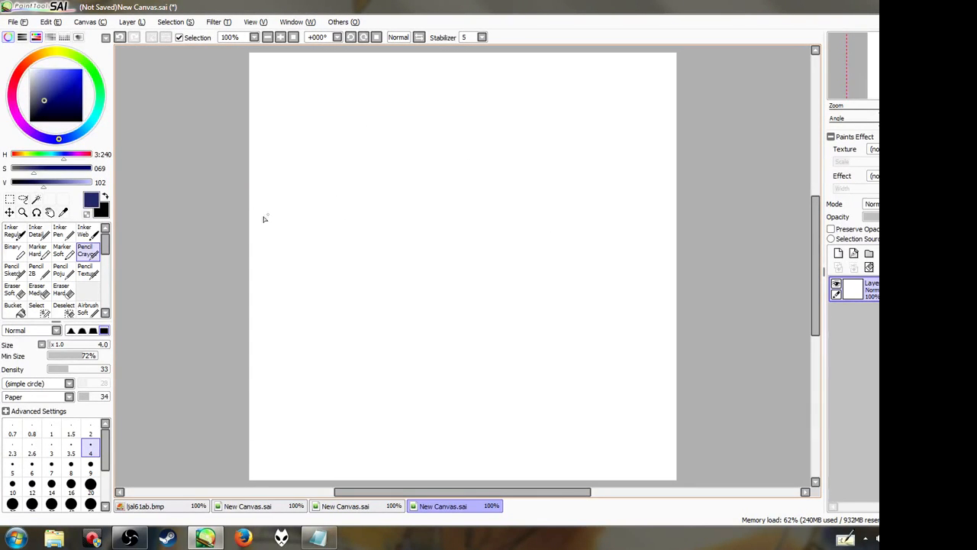
# Draw a large head circle with a curved vertical guideline set toward the facing side
pyautogui.moveTo(428, 118)
pyautogui.mouseDown()
pyautogui.moveTo(386, 211)
pyautogui.moveTo(543, 99)
pyautogui.mouseUp()
pyautogui.hotkey('ctrl', 'z')
pyautogui.moveTo(392, 229)
pyautogui.mouseDown()
pyautogui.moveTo(375, 308)
pyautogui.moveTo(455, 135)
pyautogui.mouseUp()
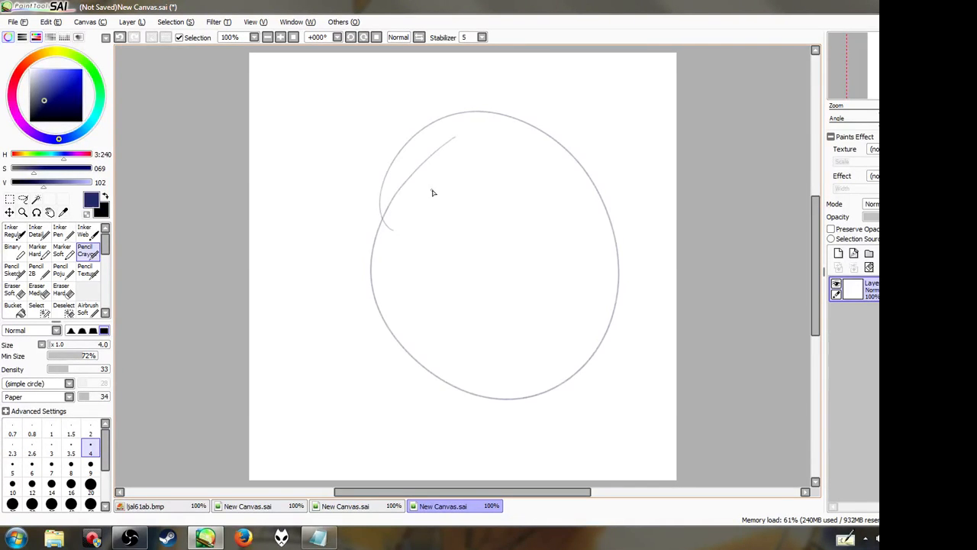
pyautogui.hotkey('ctrl', 'z')
pyautogui.moveTo(377, 191)
pyautogui.mouseDown()
pyautogui.moveTo(569, 160)
pyautogui.moveTo(434, 126)
pyautogui.moveTo(469, 389)
pyautogui.mouseUp()
pyautogui.moveTo(372, 292); pyautogui.dragTo(600, 319)
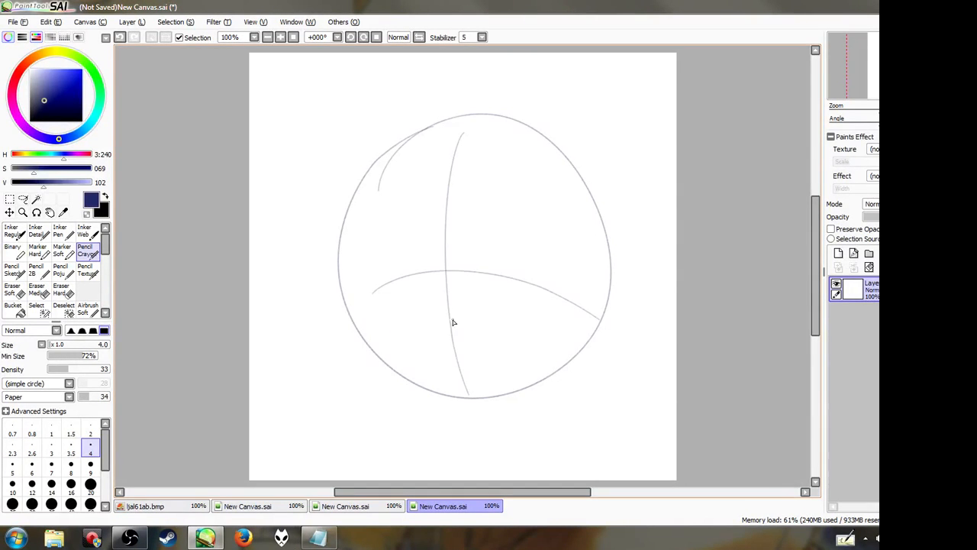
pyautogui.hotkey('ctrl', 'z')
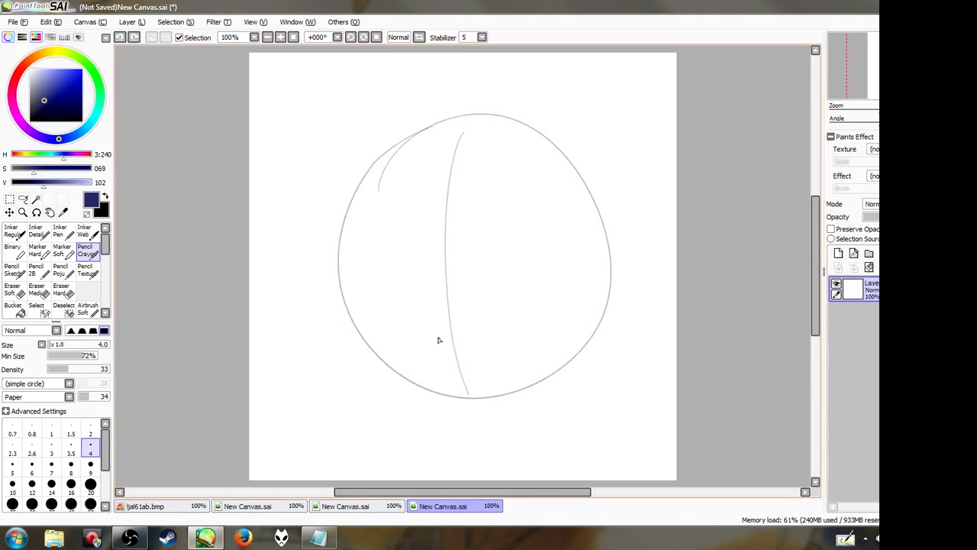
pyautogui.hotkey('ctrl', 'z')
pyautogui.moveTo(434, 144)
pyautogui.mouseDown()
pyautogui.moveTo(401, 251)
pyautogui.moveTo(436, 365)
pyautogui.mouseUp()
# Add the horizontal face guideline, the protruding muzzle and the jaw line to the pony head
pyautogui.moveTo(377, 326); pyautogui.dragTo(555, 336)
pyautogui.moveTo(410, 320)
pyautogui.mouseDown()
pyautogui.moveTo(344, 366)
pyautogui.moveTo(409, 458)
pyautogui.mouseUp()
pyautogui.hotkey('ctrl', 'z')
pyautogui.moveTo(339, 367); pyautogui.dragTo(384, 436)
pyautogui.moveTo(453, 439)
pyautogui.mouseDown()
pyautogui.moveTo(550, 379)
pyautogui.moveTo(588, 335)
pyautogui.moveTo(539, 388)
pyautogui.mouseUp()
pyautogui.moveTo(396, 440)
pyautogui.mouseDown()
pyautogui.moveTo(464, 417)
pyautogui.moveTo(478, 396)
pyautogui.mouseUp()
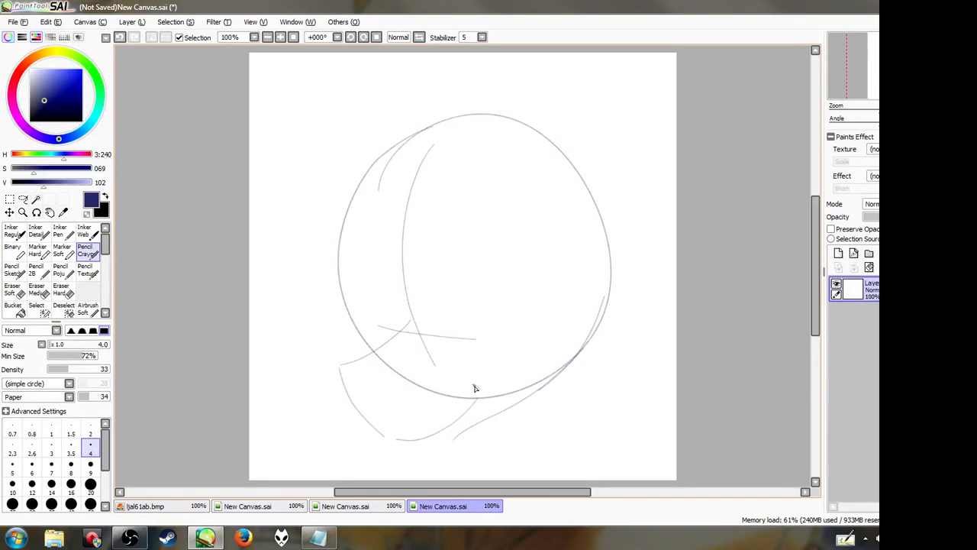
# Sketch the pony's large near eye and narrow far eye, each with an inner iris curve
pyautogui.moveTo(436, 323); pyautogui.dragTo(464, 341)
pyautogui.hotkey('ctrl', 'z')
pyautogui.moveTo(443, 283); pyautogui.dragTo(450, 343)
pyautogui.moveTo(391, 340)
pyautogui.mouseDown()
pyautogui.moveTo(393, 238)
pyautogui.moveTo(412, 336)
pyautogui.moveTo(366, 287)
pyautogui.moveTo(405, 325)
pyautogui.moveTo(431, 332)
pyautogui.moveTo(405, 329)
pyautogui.mouseUp()
pyautogui.hotkey('ctrl', 'z')
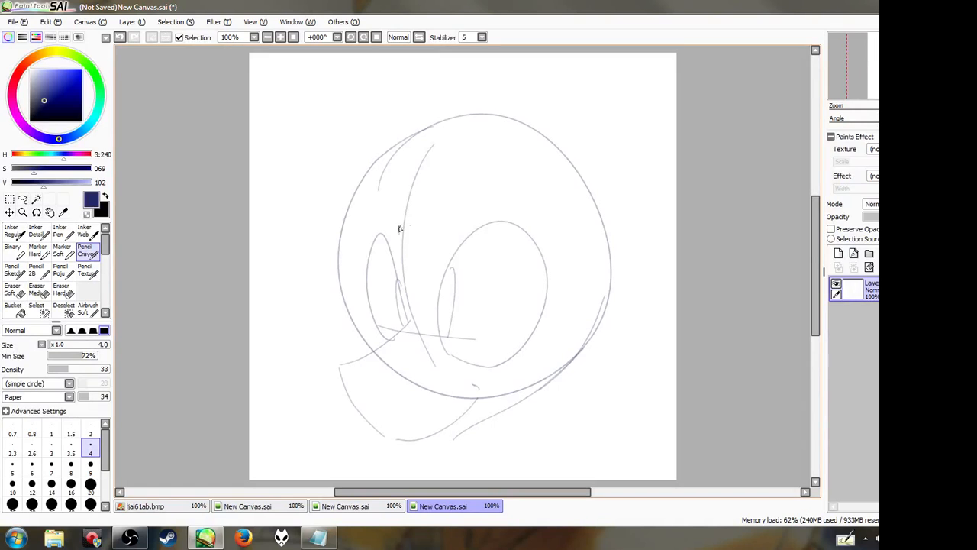
pyautogui.moveTo(372, 234); pyautogui.dragTo(359, 221)
pyautogui.moveTo(467, 204); pyautogui.dragTo(461, 230)
pyautogui.moveTo(409, 447); pyautogui.dragTo(438, 445)
pyautogui.hotkey('ctrl', 'z')
pyautogui.hotkey('ctrl', 'z')
pyautogui.hotkey('ctrl', 'z')
pyautogui.hotkey('ctrl', 'z')
pyautogui.hotkey('ctrl', 'z')
pyautogui.hotkey('ctrl', 'z')
# Draw slanted, lowered eyelid lines across both of the pony's eyes
pyautogui.moveTo(456, 268)
pyautogui.mouseDown()
pyautogui.moveTo(478, 254)
pyautogui.moveTo(552, 245)
pyautogui.mouseUp()
pyautogui.hotkey('ctrl', 'z')
pyautogui.hotkey('ctrl', 'z')
pyautogui.moveTo(436, 288); pyautogui.dragTo(565, 238)
pyautogui.moveTo(361, 246); pyautogui.dragTo(398, 286)
pyautogui.hotkey('ctrl', 'z')
pyautogui.moveTo(362, 246); pyautogui.dragTo(398, 285)
pyautogui.moveTo(395, 328)
pyautogui.mouseDown()
pyautogui.moveTo(403, 278)
pyautogui.moveTo(461, 336)
pyautogui.moveTo(457, 358)
pyautogui.moveTo(460, 316)
pyautogui.moveTo(460, 339)
pyautogui.moveTo(578, 311)
pyautogui.mouseUp()
pyautogui.hotkey('ctrl', 'z')
# Sketch a curling forelock sweeping out in front of the face, along with the far side of the face
pyautogui.moveTo(404, 195)
pyautogui.mouseDown()
pyautogui.moveTo(290, 351)
pyautogui.moveTo(263, 329)
pyautogui.mouseUp()
pyautogui.moveTo(367, 319)
pyautogui.mouseDown()
pyautogui.moveTo(379, 202)
pyautogui.moveTo(400, 210)
pyautogui.moveTo(383, 179)
pyautogui.mouseUp()
pyautogui.hotkey('ctrl', 'z')
pyautogui.moveTo(367, 321); pyautogui.dragTo(389, 192)
pyautogui.moveTo(480, 324); pyautogui.dragTo(515, 330)
pyautogui.moveTo(303, 331)
pyautogui.mouseDown()
pyautogui.moveTo(268, 203)
pyautogui.moveTo(380, 121)
pyautogui.mouseUp()
pyautogui.moveTo(317, 121); pyautogui.dragTo(448, 139)
# Draw the pony's pointed ear and the mane outline over the crown and behind the ear
pyautogui.moveTo(375, 114)
pyautogui.mouseDown()
pyautogui.moveTo(445, 139)
pyautogui.moveTo(427, 87)
pyautogui.moveTo(424, 106)
pyautogui.moveTo(632, 175)
pyautogui.mouseUp()
pyautogui.hotkey('ctrl', 'z')
pyautogui.moveTo(596, 212)
pyautogui.mouseDown()
pyautogui.moveTo(625, 231)
pyautogui.moveTo(548, 178)
pyautogui.moveTo(575, 97)
pyautogui.moveTo(547, 175)
pyautogui.moveTo(587, 89)
pyautogui.moveTo(669, 196)
pyautogui.mouseUp()
pyautogui.hotkey('ctrl', 'z')
pyautogui.hotkey('ctrl', 'z')
pyautogui.moveTo(597, 87); pyautogui.dragTo(644, 266)
pyautogui.hotkey('ctrl', 'z')
pyautogui.moveTo(584, 82); pyautogui.dragTo(655, 277)
pyautogui.hotkey('ctrl', 'z')
pyautogui.moveTo(585, 84); pyautogui.dragTo(645, 266)
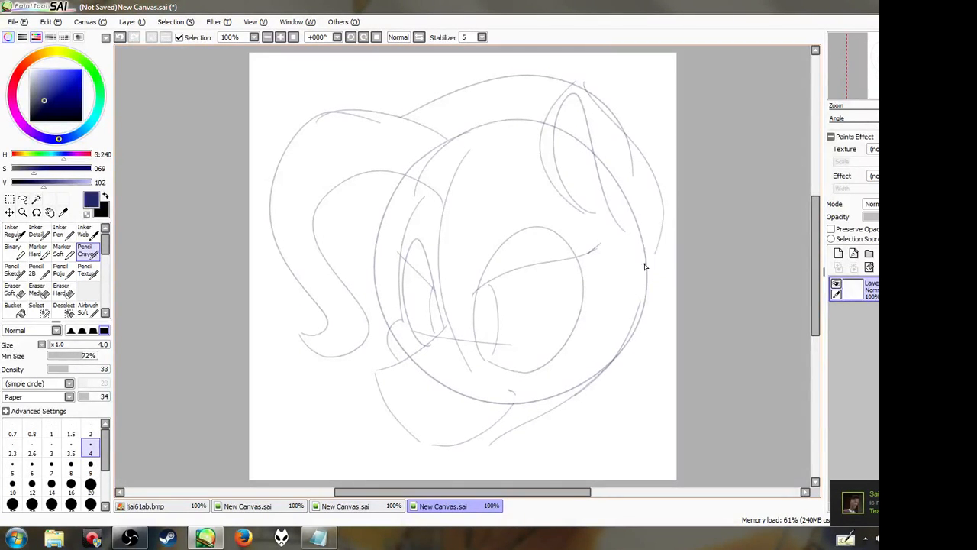
# Add the pony's neck, chin, nostril and mouth marks, and the mane falling behind the neck
pyautogui.moveTo(644, 306); pyautogui.dragTo(624, 478)
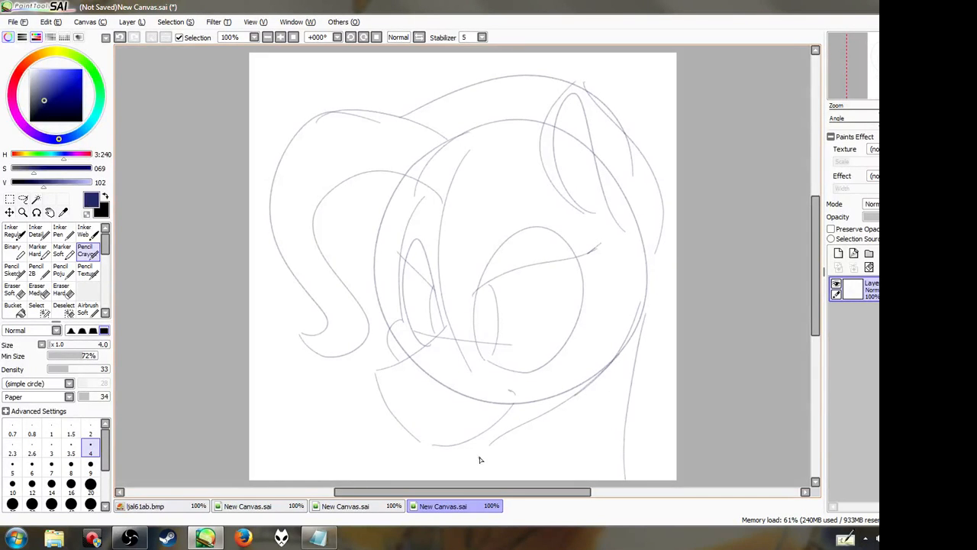
pyautogui.moveTo(445, 446); pyautogui.dragTo(495, 439)
pyautogui.moveTo(433, 401)
pyautogui.mouseDown()
pyautogui.moveTo(442, 397)
pyautogui.moveTo(426, 396)
pyautogui.mouseUp()
pyautogui.hotkey('ctrl', 'z')
pyautogui.hotkey('ctrl', 'z')
pyautogui.hotkey('ctrl', 'z')
pyautogui.moveTo(484, 450); pyautogui.dragTo(471, 480)
pyautogui.moveTo(530, 399); pyautogui.dragTo(519, 395)
pyautogui.moveTo(644, 230)
pyautogui.mouseDown()
pyautogui.moveTo(643, 384)
pyautogui.moveTo(619, 475)
pyautogui.mouseUp()
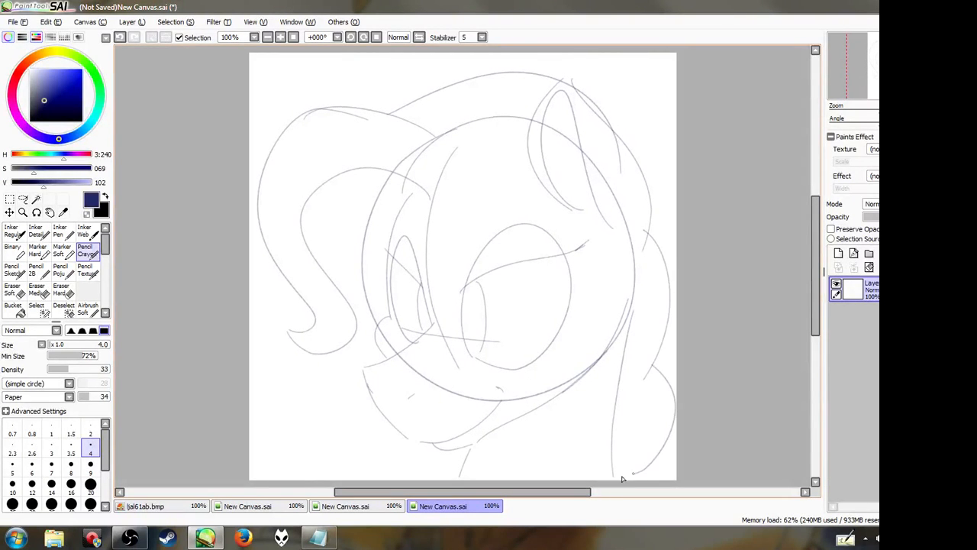
# Draw a fuller outer mane contour arching over the head and down behind the ear
pyautogui.moveTo(388, 115); pyautogui.dragTo(607, 126)
pyautogui.hotkey('ctrl', 'z')
pyautogui.moveTo(396, 107)
pyautogui.mouseDown()
pyautogui.moveTo(646, 143)
pyautogui.moveTo(654, 192)
pyautogui.mouseUp()
pyautogui.moveTo(654, 157)
pyautogui.mouseDown()
pyautogui.moveTo(648, 222)
pyautogui.moveTo(632, 258)
pyautogui.mouseUp()
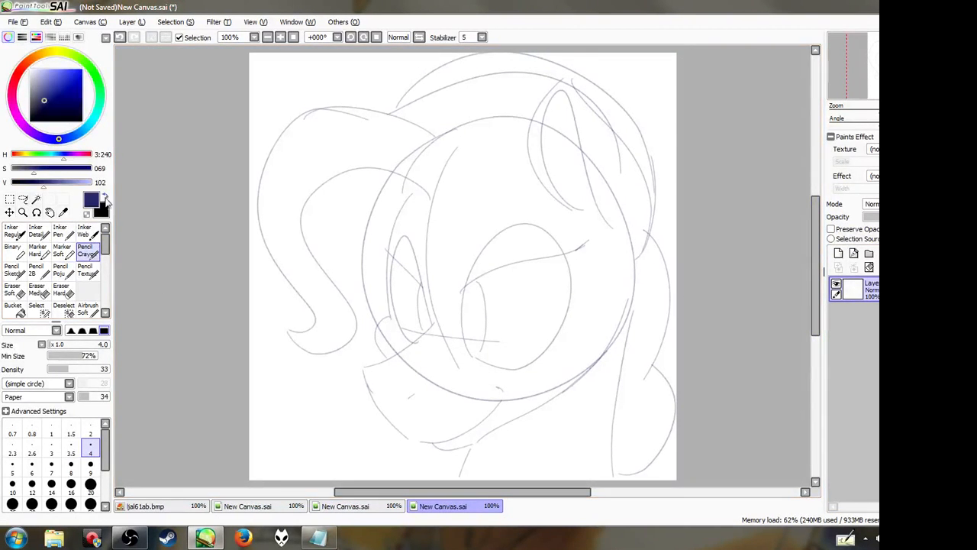
# Swap the drawing color to black, add a new layer, and set the pencil to size 6 and density 100
pyautogui.click(106, 198)
pyautogui.click(838, 253)
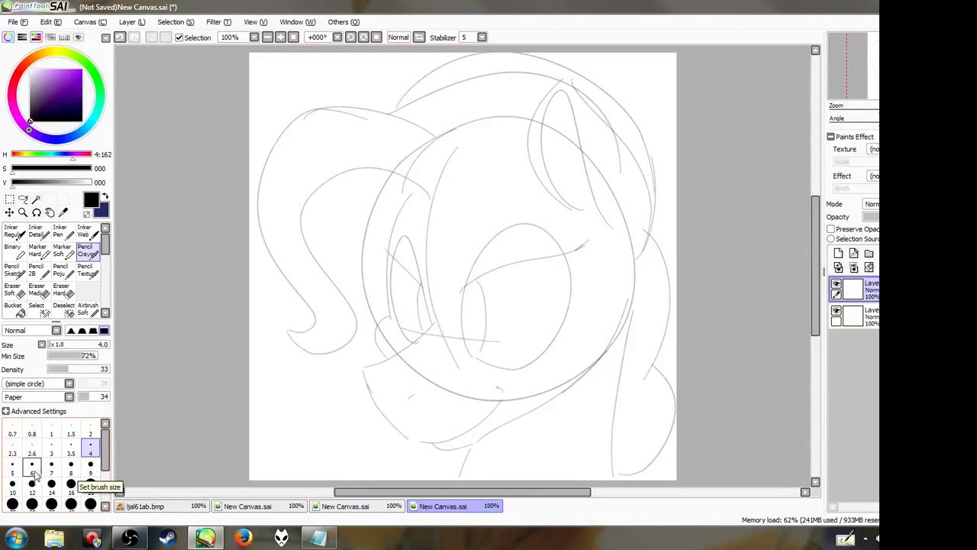
pyautogui.moveTo(462, 293); pyautogui.dragTo(597, 238)
pyautogui.hotkey('ctrl', 'z')
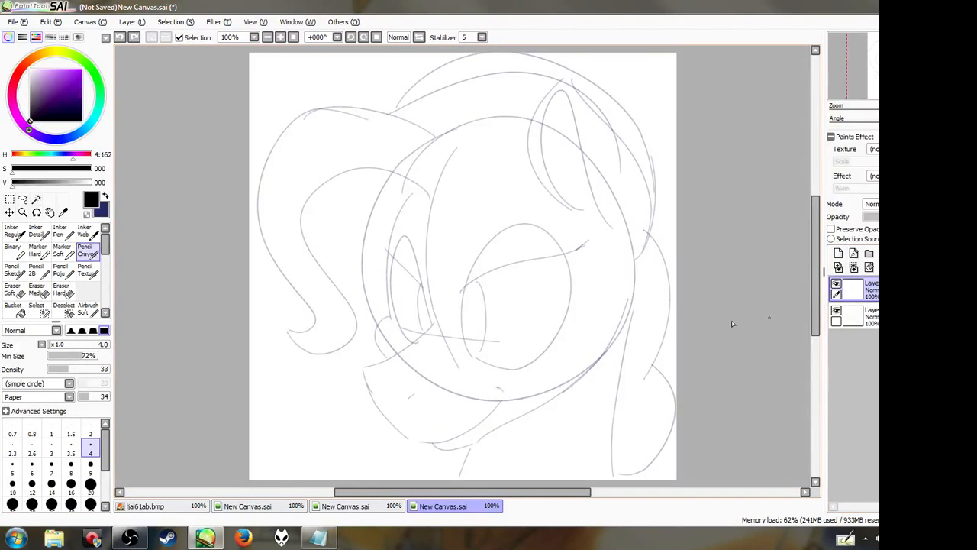
pyautogui.moveTo(103, 370); pyautogui.dragTo(192, 364)
pyautogui.moveTo(463, 293); pyautogui.dragTo(597, 233)
pyautogui.hotkey('ctrl', 'z')
pyautogui.click(32, 465)
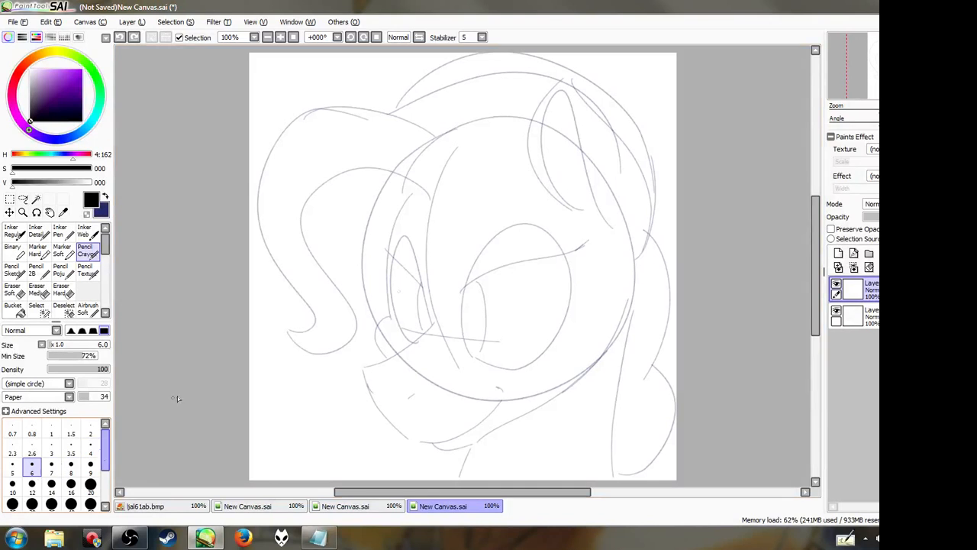
# Ink the near eye's slanted upper eyelid with a bold black line
pyautogui.moveTo(458, 292); pyautogui.dragTo(584, 237)
pyautogui.hotkey('ctrl', 'z')
pyautogui.moveTo(464, 291); pyautogui.dragTo(598, 234)
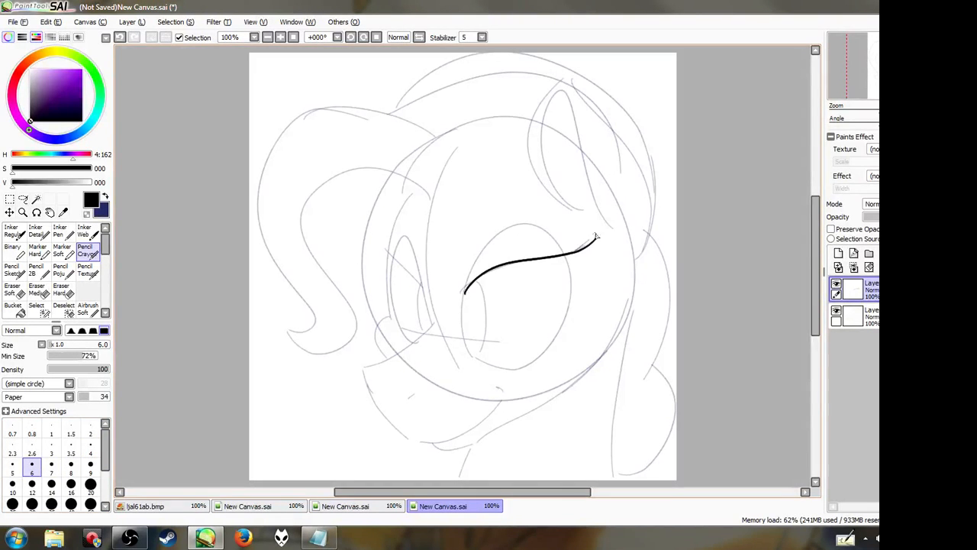
# Re-ink the near eye's slanted upper eyelid and add short lashes at its outer corner
pyautogui.hotkey('ctrl', 'z')
pyautogui.moveTo(459, 295)
pyautogui.mouseDown()
pyautogui.moveTo(581, 240)
pyautogui.moveTo(570, 240)
pyautogui.mouseUp()
pyautogui.moveTo(567, 241); pyautogui.dragTo(552, 260)
# Ink the near eye's inner and outer side curves below the eyelid, leaving the underside open
pyautogui.moveTo(461, 296); pyautogui.dragTo(463, 342)
pyautogui.hotkey('ctrl', 'z')
pyautogui.moveTo(459, 295); pyautogui.dragTo(464, 359)
pyautogui.hotkey('ctrl', 'z')
pyautogui.moveTo(458, 296); pyautogui.dragTo(462, 352)
pyautogui.moveTo(563, 255); pyautogui.dragTo(523, 375)
pyautogui.hotkey('ctrl', 'z')
pyautogui.moveTo(564, 254); pyautogui.dragTo(532, 358)
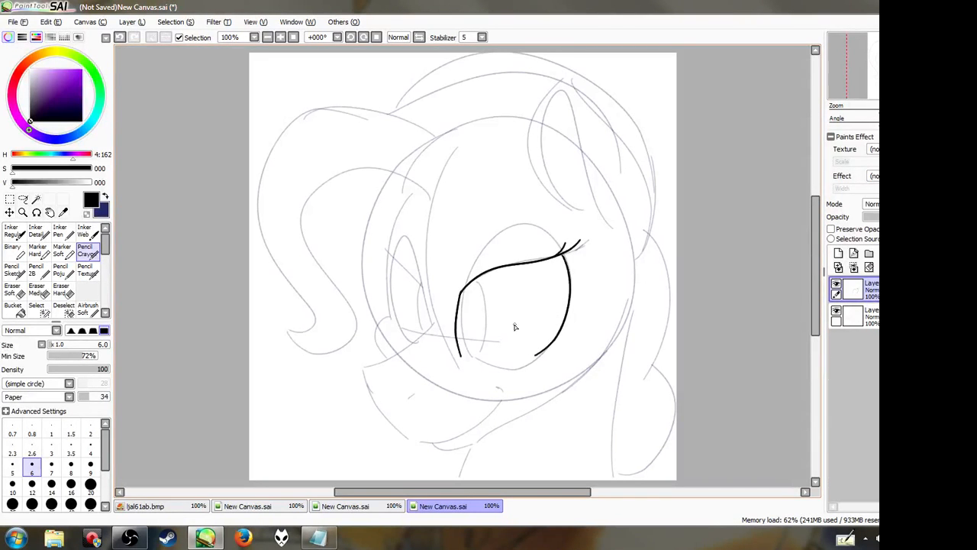
pyautogui.hotkey('ctrl', 'z')
pyautogui.hotkey('ctrl', 'z')
pyautogui.moveTo(463, 292); pyautogui.dragTo(465, 351)
pyautogui.hotkey('ctrl', 'z')
pyautogui.moveTo(560, 254); pyautogui.dragTo(533, 359)
# Set the pencil to size 4 and ink the arched lid crease above the near eye
pyautogui.moveTo(472, 262)
pyautogui.mouseDown()
pyautogui.moveTo(474, 251)
pyautogui.moveTo(548, 237)
pyautogui.moveTo(538, 228)
pyautogui.moveTo(553, 242)
pyautogui.mouseUp()
pyautogui.hotkey('ctrl', 'z')
pyautogui.hotkey('ctrl', 'z')
pyautogui.press('[')
pyautogui.press('[')
pyautogui.moveTo(467, 281)
pyautogui.mouseDown()
pyautogui.moveTo(549, 244)
pyautogui.moveTo(491, 242)
pyautogui.moveTo(558, 241)
pyautogui.mouseUp()
pyautogui.hotkey('ctrl', 'z')
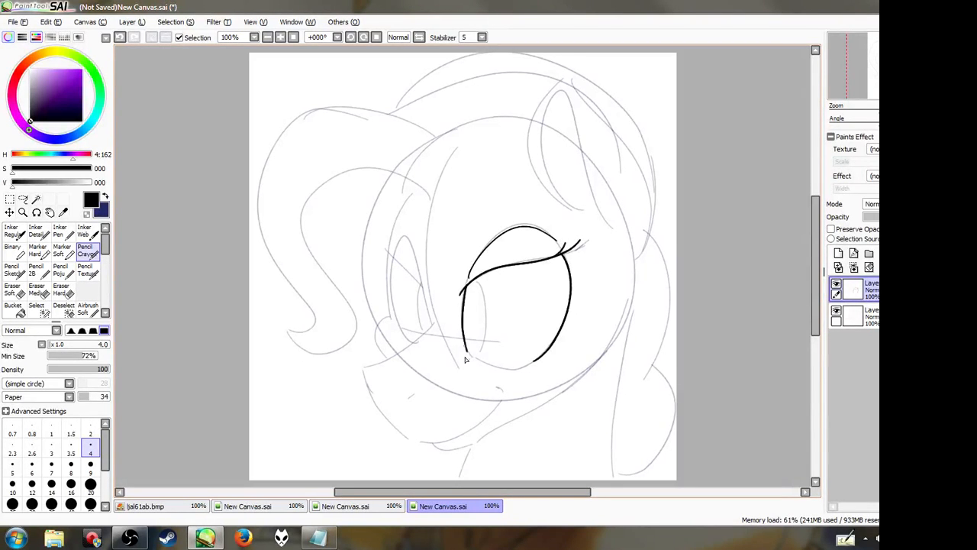
pyautogui.hotkey('ctrl', 'z')
pyautogui.moveTo(469, 273)
pyautogui.mouseDown()
pyautogui.moveTo(494, 220)
pyautogui.moveTo(556, 243)
pyautogui.mouseUp()
pyautogui.hotkey('ctrl', 'z')
pyautogui.moveTo(469, 271)
pyautogui.mouseDown()
pyautogui.moveTo(525, 222)
pyautogui.moveTo(559, 245)
pyautogui.mouseUp()
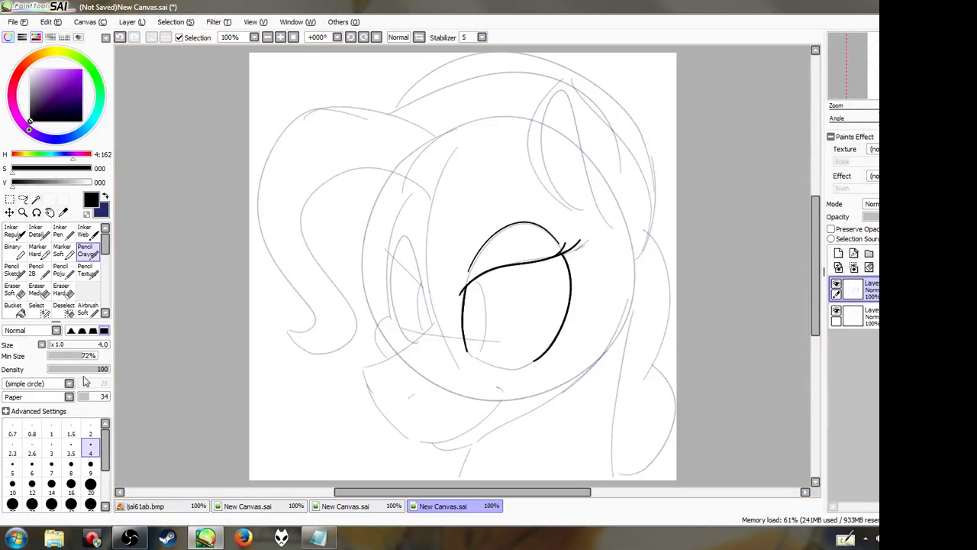
# Set the pencil to size 6 and ink the far eye's slanted lid, its inner edge and the nose bridge
pyautogui.click(31, 462)
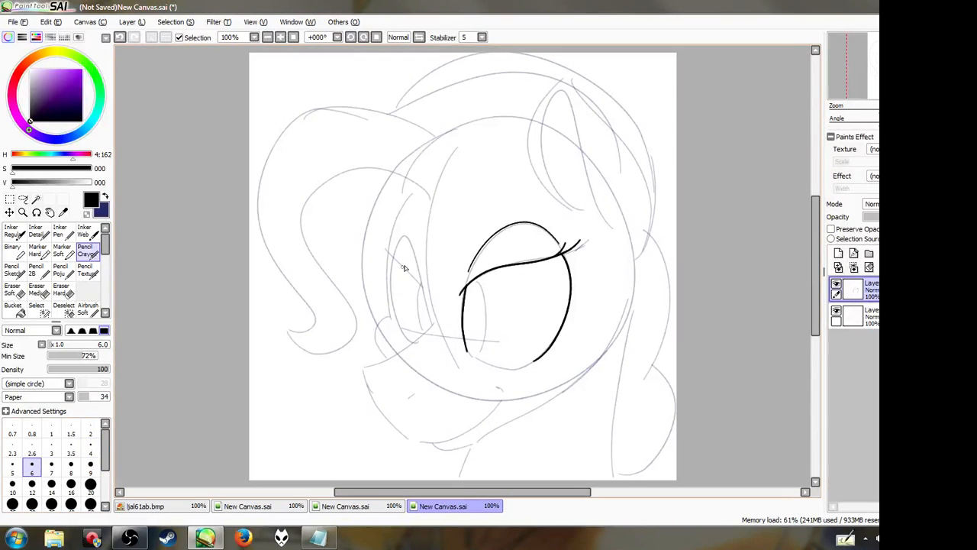
pyautogui.moveTo(383, 250); pyautogui.dragTo(425, 294)
pyautogui.hotkey('ctrl', 'z')
pyautogui.moveTo(424, 295); pyautogui.dragTo(429, 330)
pyautogui.hotkey('ctrl', 'z')
pyautogui.moveTo(424, 293)
pyautogui.mouseDown()
pyautogui.moveTo(431, 333)
pyautogui.moveTo(392, 357)
pyautogui.mouseUp()
pyautogui.hotkey('ctrl', 'z')
# Ink the muzzle's front contour, the smiling mouth line and the chin below it
pyautogui.moveTo(431, 326)
pyautogui.mouseDown()
pyautogui.moveTo(373, 360)
pyautogui.moveTo(402, 429)
pyautogui.mouseUp()
pyautogui.hotkey('ctrl', 'z')
pyautogui.moveTo(374, 364)
pyautogui.mouseDown()
pyautogui.moveTo(402, 434)
pyautogui.moveTo(475, 416)
pyautogui.moveTo(477, 388)
pyautogui.mouseUp()
pyautogui.moveTo(417, 432)
pyautogui.mouseDown()
pyautogui.moveTo(433, 451)
pyautogui.moveTo(459, 454)
pyautogui.moveTo(448, 452)
pyautogui.mouseUp()
pyautogui.hotkey('ctrl', 'z')
pyautogui.hotkey('ctrl', 'z')
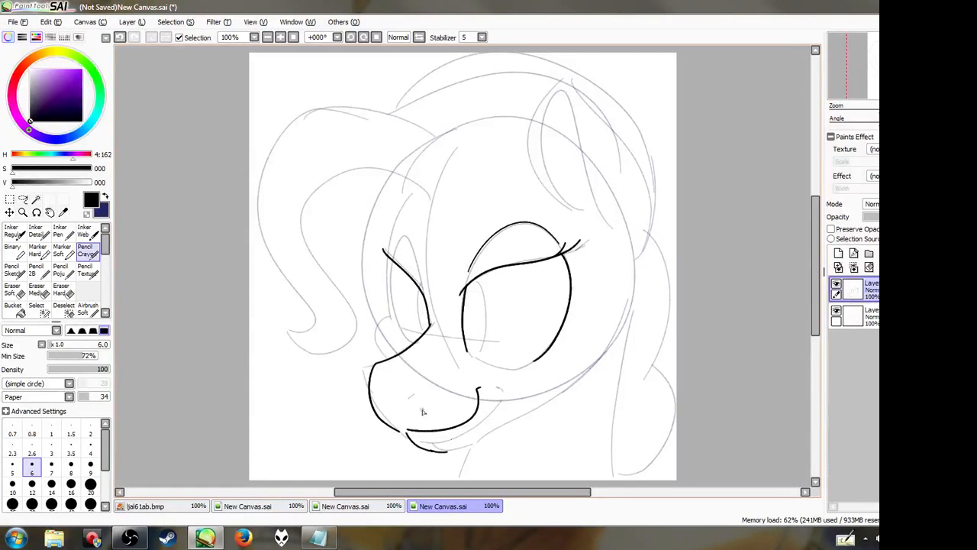
# Ink the short nostril marks on the muzzle and try a curve for the far cheek
pyautogui.moveTo(414, 394); pyautogui.dragTo(425, 390)
pyautogui.moveTo(390, 317)
pyautogui.mouseDown()
pyautogui.moveTo(378, 337)
pyautogui.moveTo(391, 364)
pyautogui.moveTo(391, 317)
pyautogui.mouseUp()
pyautogui.hotkey('ctrl', 'z')
pyautogui.hotkey('ctrl', 'z')
pyautogui.hotkey('ctrl', 'z')
pyautogui.moveTo(384, 357); pyautogui.dragTo(392, 317)
pyautogui.hotkey('ctrl', 'z')
# Ink the far eye's outer curve and the iris curve inside it
pyautogui.moveTo(392, 263)
pyautogui.mouseDown()
pyautogui.moveTo(406, 339)
pyautogui.moveTo(416, 341)
pyautogui.mouseUp()
pyautogui.hotkey('ctrl', 'z')
pyautogui.hotkey('ctrl', 'z')
pyautogui.moveTo(391, 264)
pyautogui.mouseDown()
pyautogui.moveTo(393, 328)
pyautogui.moveTo(410, 338)
pyautogui.mouseUp()
pyautogui.moveTo(420, 295); pyautogui.dragTo(422, 329)
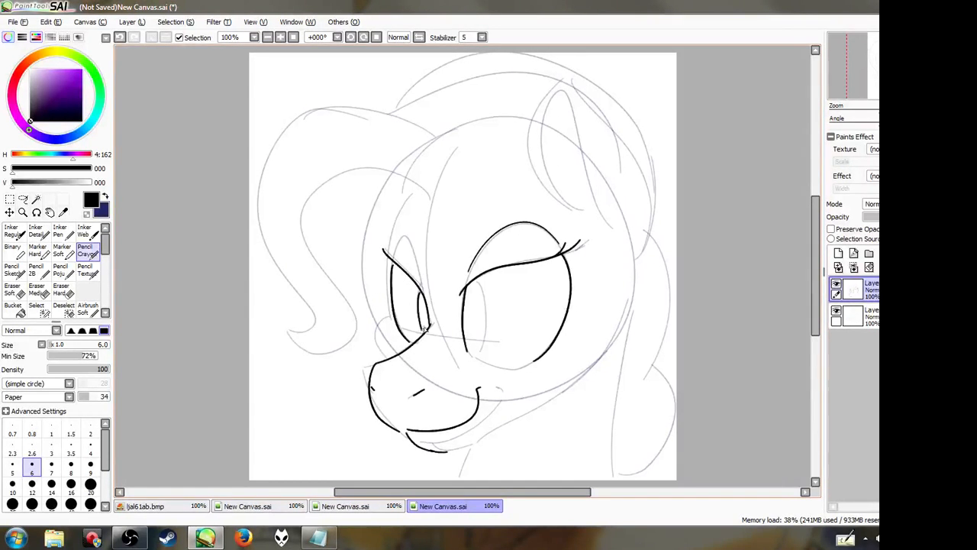
pyautogui.hotkey('ctrl', 'z')
pyautogui.moveTo(413, 289); pyautogui.dragTo(420, 335)
pyautogui.hotkey('ctrl', 'z')
pyautogui.moveTo(411, 284); pyautogui.dragTo(420, 339)
# Ink the near eye's iris as a tall curve hanging from the upper eyelid
pyautogui.moveTo(482, 283)
pyautogui.mouseDown()
pyautogui.moveTo(509, 339)
pyautogui.moveTo(496, 333)
pyautogui.moveTo(509, 357)
pyautogui.mouseUp()
pyautogui.hotkey('ctrl', 'z')
pyautogui.hotkey('ctrl', 'z')
pyautogui.moveTo(481, 273)
pyautogui.mouseDown()
pyautogui.moveTo(509, 332)
pyautogui.moveTo(510, 366)
pyautogui.mouseUp()
pyautogui.hotkey('ctrl', 'z')
pyautogui.moveTo(487, 270); pyautogui.dragTo(509, 362)
pyautogui.hotkey('ctrl', 'z')
pyautogui.moveTo(482, 274); pyautogui.dragTo(509, 361)
pyautogui.hotkey('ctrl', 'z')
pyautogui.moveTo(480, 276)
pyautogui.mouseDown()
pyautogui.moveTo(501, 361)
pyautogui.moveTo(500, 288)
pyautogui.moveTo(510, 361)
pyautogui.mouseUp()
pyautogui.hotkey('ctrl', 'z')
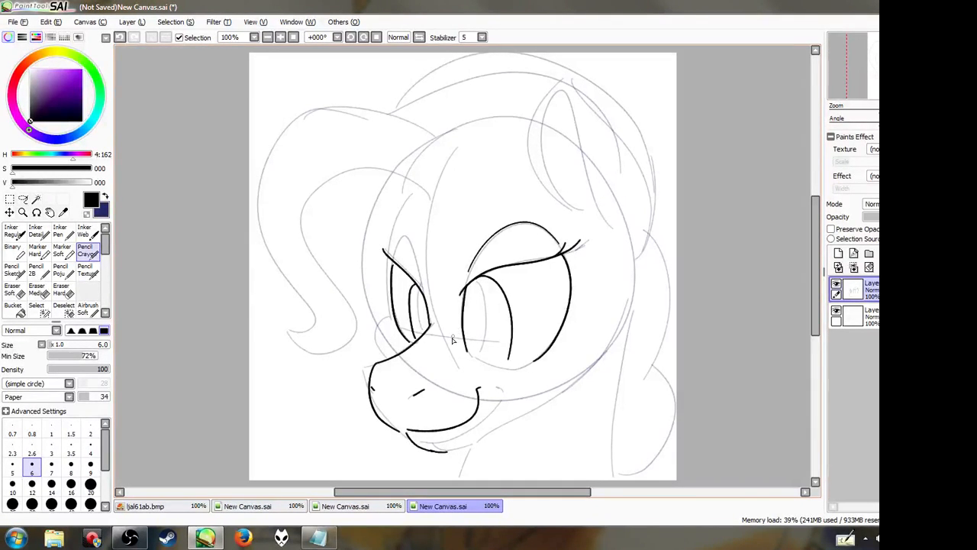
# Ink the far eye's lid crease at size 4, then add a lash to it at size 6
pyautogui.click(90, 453)
pyautogui.moveTo(394, 255)
pyautogui.mouseDown()
pyautogui.moveTo(418, 268)
pyautogui.moveTo(424, 292)
pyautogui.mouseUp()
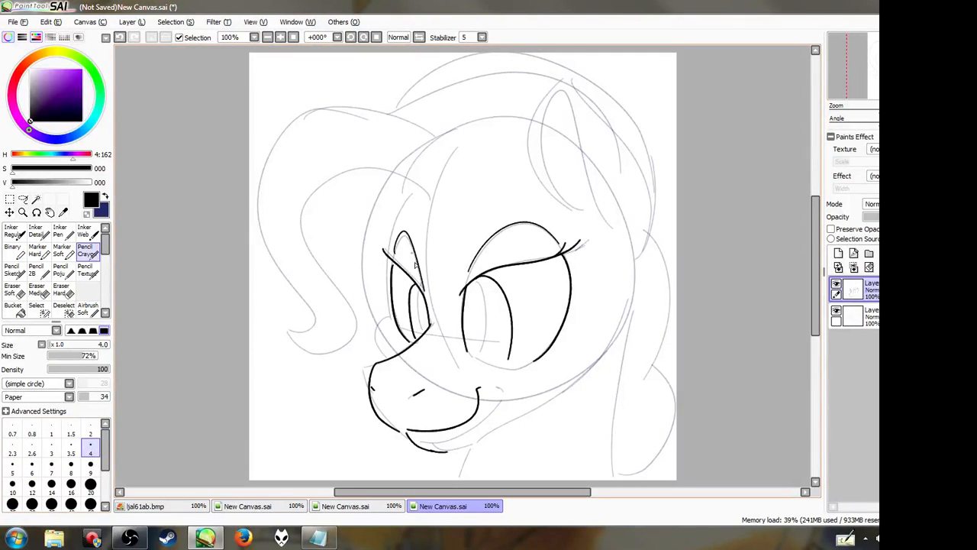
pyautogui.click(32, 467)
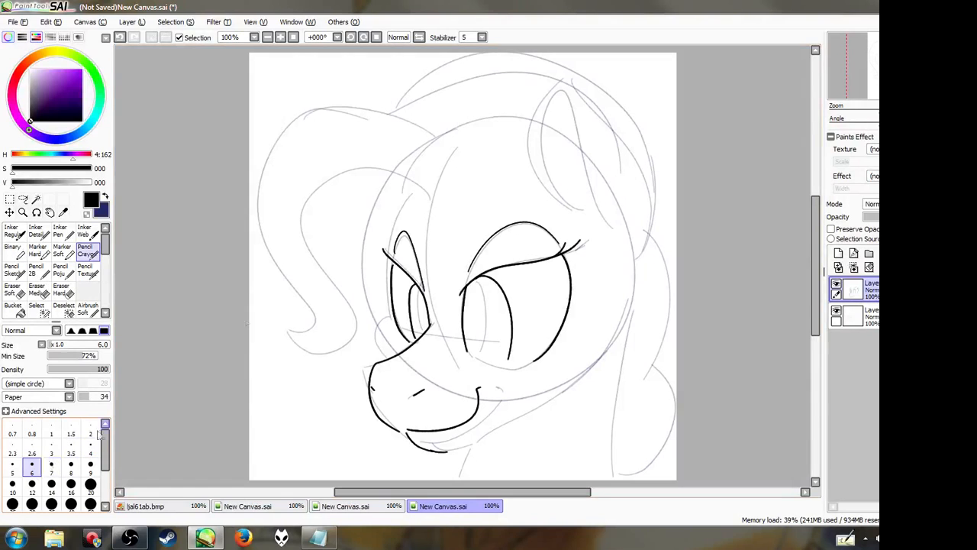
pyautogui.moveTo(386, 246); pyautogui.dragTo(410, 276)
pyautogui.hotkey('ctrl', 'z')
# Ink the small far cheek bulge and the face contour rising past the far eye to the forehead
pyautogui.moveTo(387, 317); pyautogui.dragTo(384, 361)
pyautogui.hotkey('ctrl', 'z')
pyautogui.moveTo(388, 316); pyautogui.dragTo(386, 358)
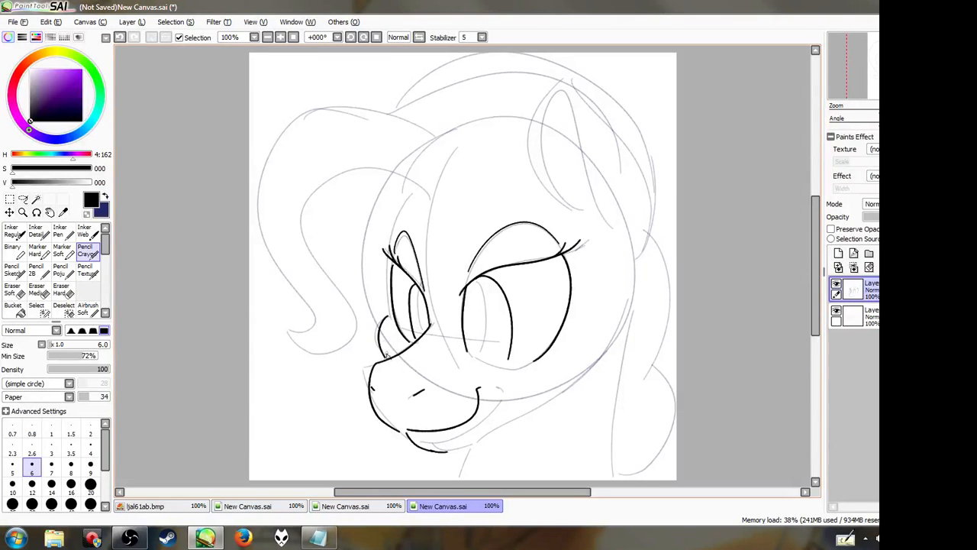
pyautogui.hotkey('ctrl', 'z')
pyautogui.moveTo(383, 355); pyautogui.dragTo(387, 360)
pyautogui.moveTo(389, 317)
pyautogui.mouseDown()
pyautogui.moveTo(383, 286)
pyautogui.moveTo(411, 188)
pyautogui.mouseUp()
pyautogui.hotkey('ctrl', 'z')
pyautogui.moveTo(390, 318)
pyautogui.mouseDown()
pyautogui.moveTo(390, 246)
pyautogui.moveTo(415, 184)
pyautogui.mouseUp()
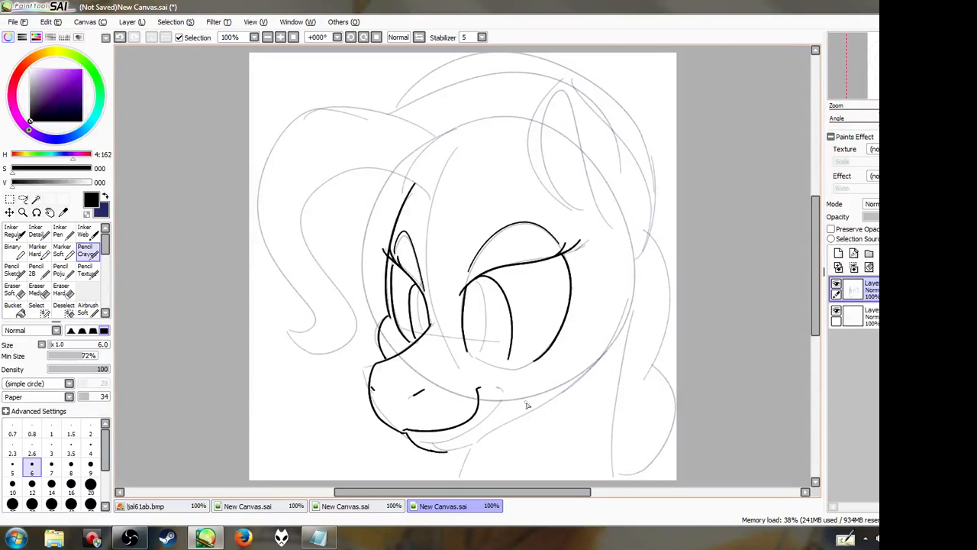
# Ink the near cheek and jaw curve, the underside of the chin and both neck lines
pyautogui.moveTo(632, 261)
pyautogui.mouseDown()
pyautogui.moveTo(623, 339)
pyautogui.moveTo(548, 414)
pyautogui.moveTo(623, 336)
pyautogui.moveTo(568, 395)
pyautogui.mouseUp()
pyautogui.hotkey('ctrl', 'z')
pyautogui.hotkey('ctrl', 'z')
pyautogui.moveTo(632, 261)
pyautogui.mouseDown()
pyautogui.moveTo(635, 287)
pyautogui.moveTo(566, 403)
pyautogui.moveTo(633, 316)
pyautogui.moveTo(578, 380)
pyautogui.mouseUp()
pyautogui.hotkey('ctrl', 'z')
pyautogui.moveTo(629, 315); pyautogui.dragTo(610, 479)
pyautogui.moveTo(449, 453)
pyautogui.mouseDown()
pyautogui.moveTo(503, 424)
pyautogui.moveTo(458, 496)
pyautogui.mouseUp()
pyautogui.hotkey('ctrl', 'z')
pyautogui.moveTo(502, 428); pyautogui.dragTo(457, 492)
# Ink the near ear's inner shape, its outer rim and the long back edge running down to the cheek
pyautogui.moveTo(584, 208)
pyautogui.mouseDown()
pyautogui.moveTo(549, 164)
pyautogui.moveTo(622, 246)
pyautogui.mouseUp()
pyautogui.hotkey('ctrl', 'z')
pyautogui.moveTo(584, 208); pyautogui.dragTo(613, 252)
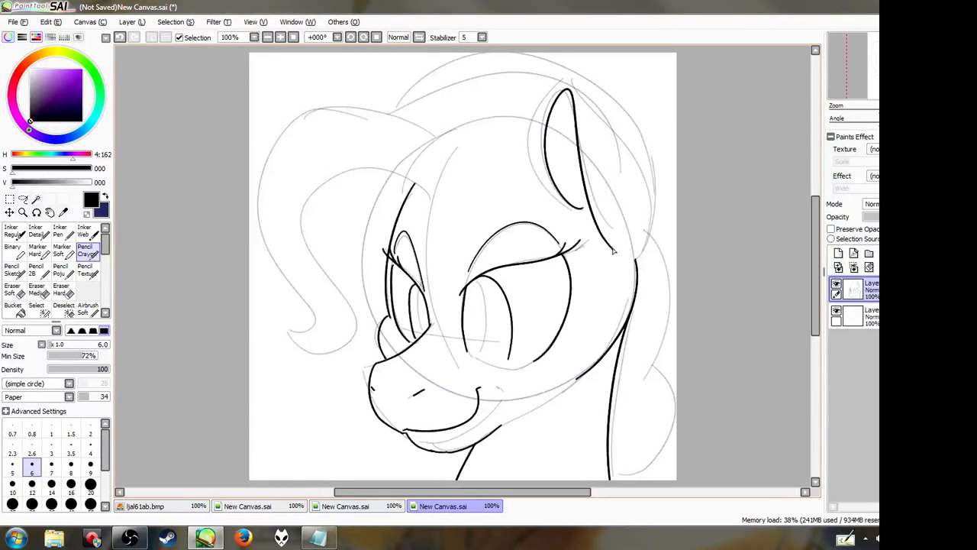
pyautogui.moveTo(574, 206)
pyautogui.mouseDown()
pyautogui.moveTo(550, 97)
pyautogui.moveTo(573, 77)
pyautogui.moveTo(618, 150)
pyautogui.mouseUp()
pyautogui.moveTo(596, 107)
pyautogui.mouseDown()
pyautogui.moveTo(646, 256)
pyautogui.moveTo(599, 110)
pyautogui.moveTo(658, 215)
pyautogui.moveTo(636, 261)
pyautogui.mouseUp()
pyautogui.hotkey('ctrl', 'z')
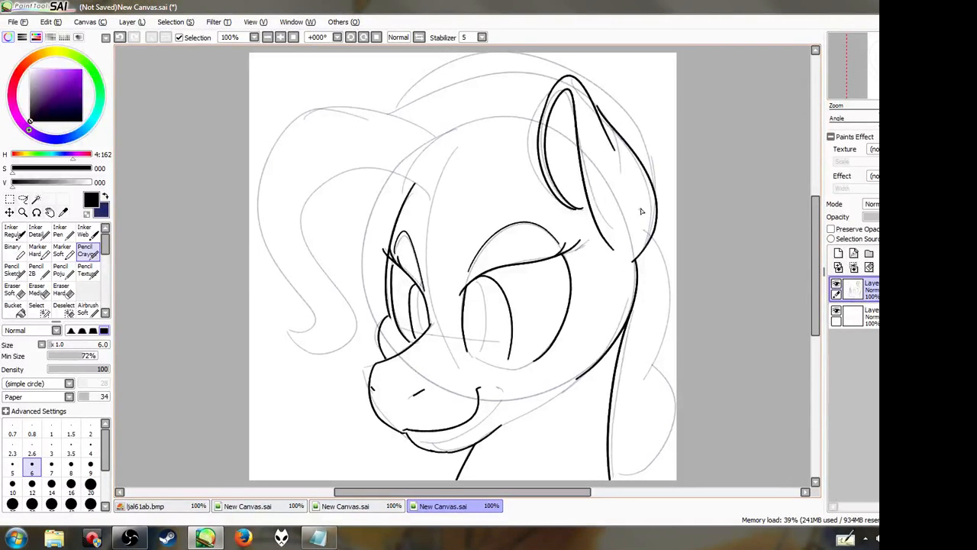
pyautogui.hotkey('ctrl', 'z')
pyautogui.moveTo(593, 105)
pyautogui.mouseDown()
pyautogui.moveTo(642, 166)
pyautogui.moveTo(636, 261)
pyautogui.mouseUp()
pyautogui.hotkey('ctrl', 'z')
pyautogui.moveTo(596, 107)
pyautogui.mouseDown()
pyautogui.moveTo(649, 182)
pyautogui.moveTo(635, 263)
pyautogui.mouseUp()
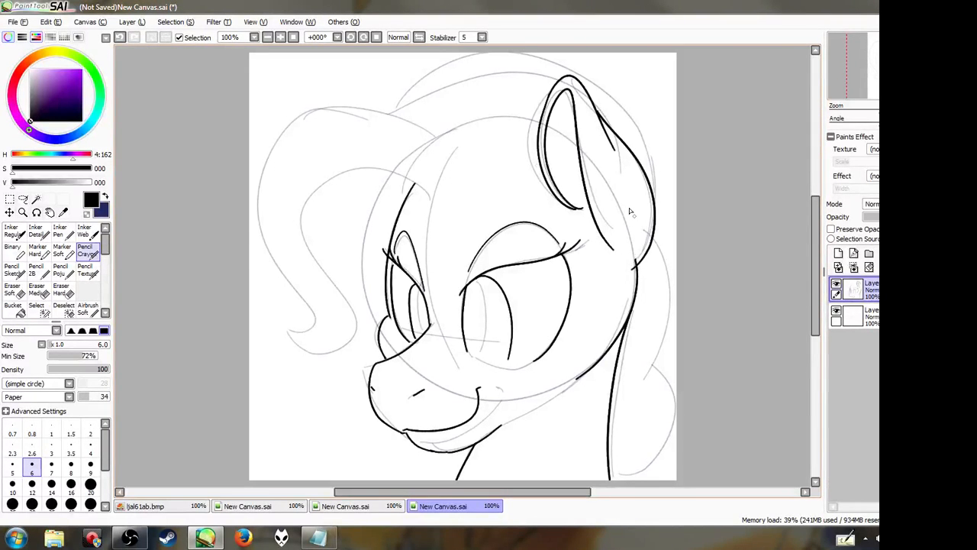
# Ink the jagged hairline across the forehead to the ear and the two mane locks behind the neck
pyautogui.click(61, 288)
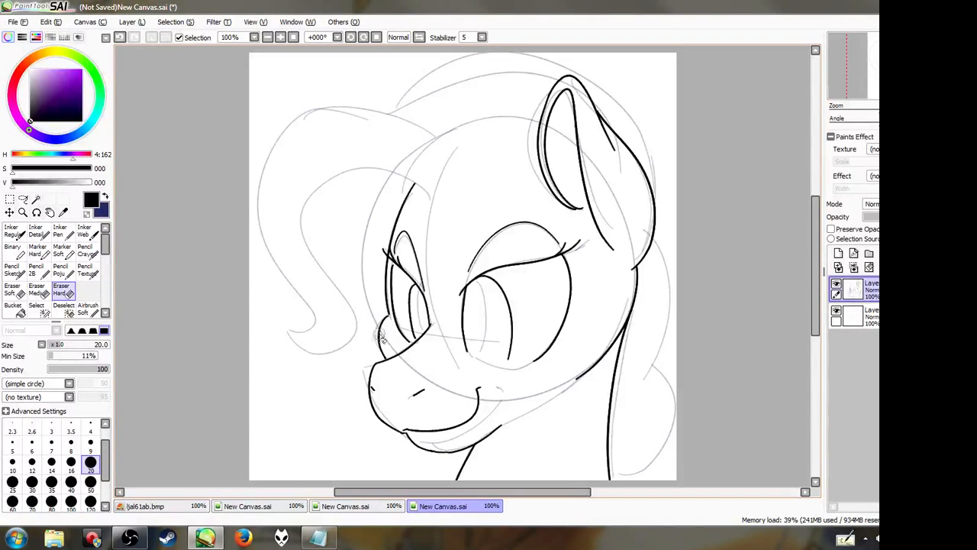
pyautogui.click(85, 250)
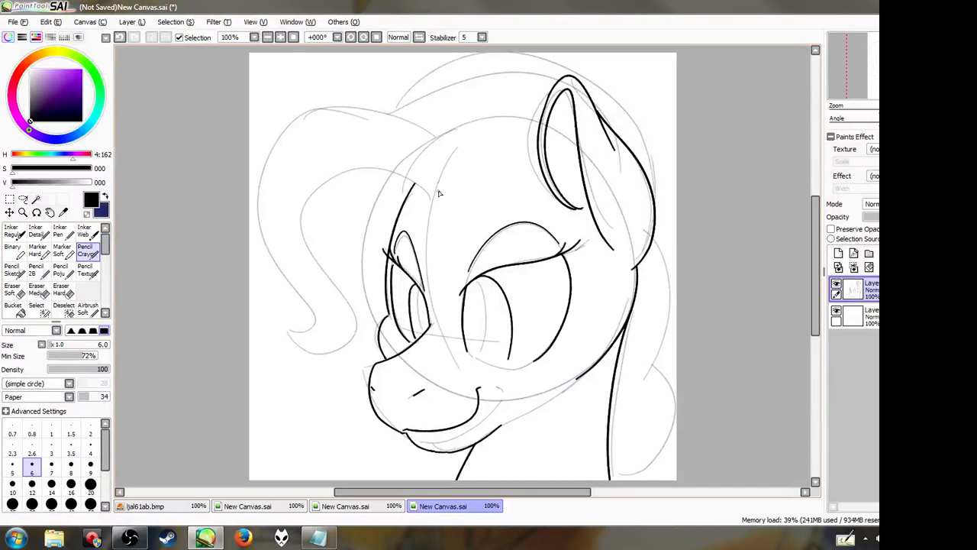
pyautogui.moveTo(432, 200); pyautogui.dragTo(499, 161)
pyautogui.hotkey('ctrl', 'z')
pyautogui.moveTo(432, 199)
pyautogui.mouseDown()
pyautogui.moveTo(502, 158)
pyautogui.moveTo(539, 158)
pyautogui.mouseUp()
pyautogui.hotkey('ctrl', 'z')
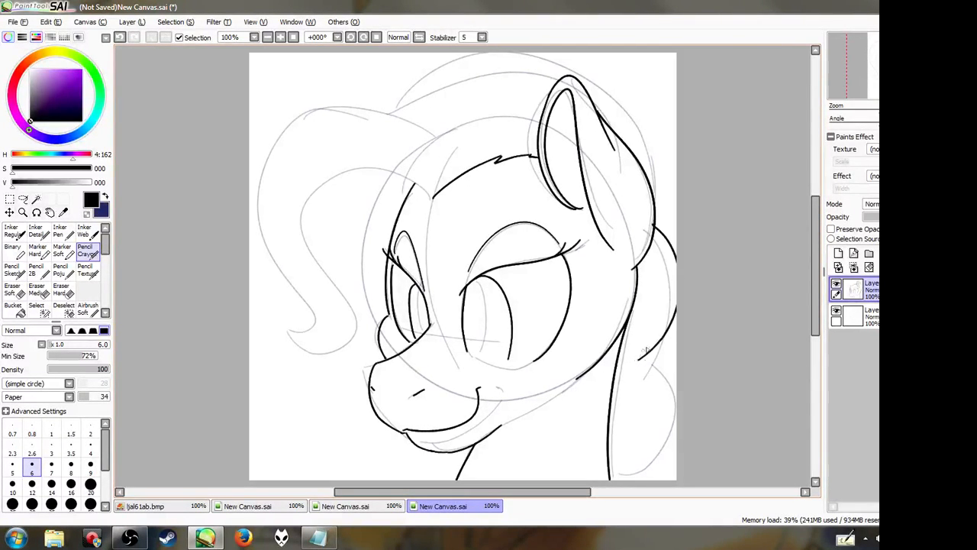
pyautogui.moveTo(652, 235)
pyautogui.mouseDown()
pyautogui.moveTo(639, 368)
pyautogui.moveTo(651, 442)
pyautogui.moveTo(670, 460)
pyautogui.moveTo(646, 479)
pyautogui.mouseUp()
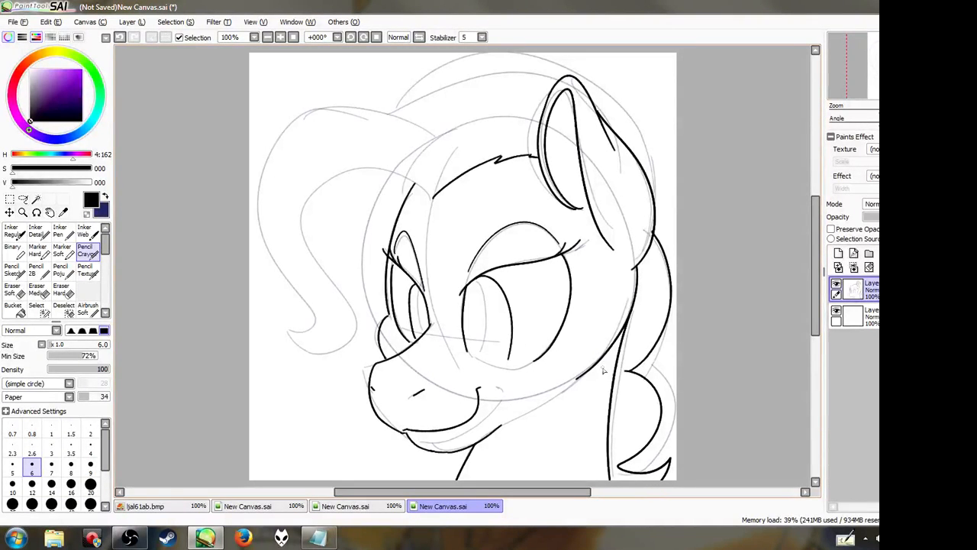
# Flip the canvas view horizontally and ink the large forelock sweeping forward into a curled tip
pyautogui.moveTo(302, 219)
pyautogui.mouseDown()
pyautogui.moveTo(387, 179)
pyautogui.moveTo(412, 200)
pyautogui.moveTo(416, 177)
pyautogui.mouseUp()
pyautogui.hotkey('ctrl', 'z')
pyautogui.click(419, 37)
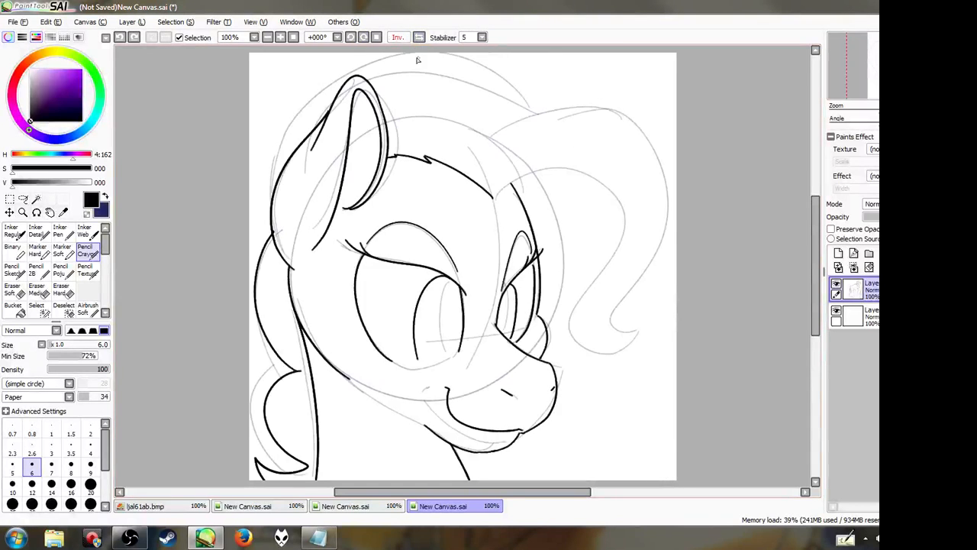
pyautogui.moveTo(494, 197)
pyautogui.mouseDown()
pyautogui.moveTo(565, 168)
pyautogui.moveTo(591, 315)
pyautogui.mouseUp()
pyautogui.hotkey('ctrl', 'z')
pyautogui.moveTo(493, 197)
pyautogui.mouseDown()
pyautogui.moveTo(580, 370)
pyautogui.moveTo(629, 340)
pyautogui.mouseUp()
pyautogui.moveTo(471, 112)
pyautogui.mouseDown()
pyautogui.moveTo(608, 336)
pyautogui.moveTo(629, 341)
pyautogui.mouseUp()
pyautogui.hotkey('ctrl', 'z')
pyautogui.hotkey('ctrl', 'z')
pyautogui.hotkey('ctrl', 'z')
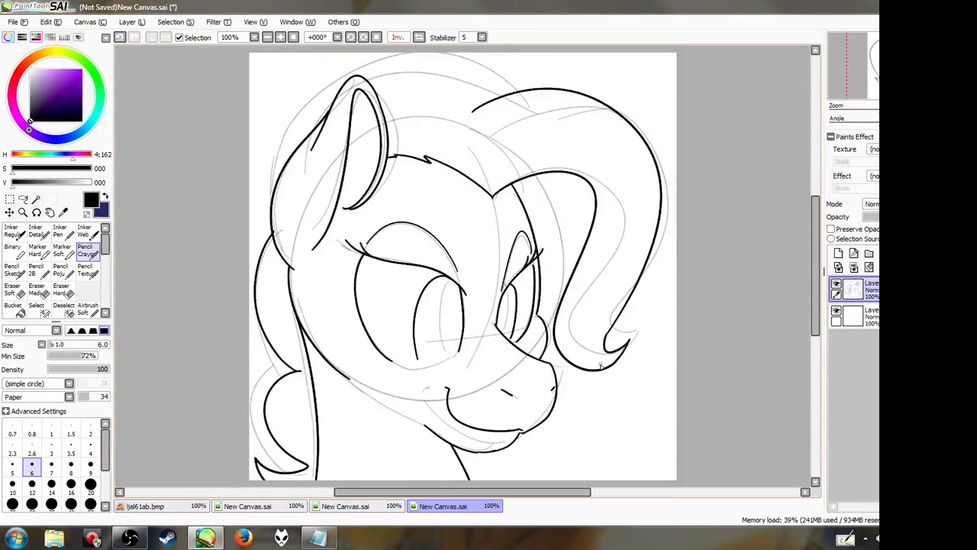
# Restore the normal view and ink the outer mane contour arching over the head and down behind the ear
pyautogui.click(419, 37)
pyautogui.moveTo(411, 91); pyautogui.dragTo(545, 56)
pyautogui.hotkey('ctrl', 'z')
pyautogui.moveTo(413, 90)
pyautogui.mouseDown()
pyautogui.moveTo(582, 65)
pyautogui.moveTo(655, 197)
pyautogui.mouseUp()
pyautogui.hotkey('ctrl', 'z')
pyautogui.moveTo(580, 67); pyautogui.dragTo(654, 198)
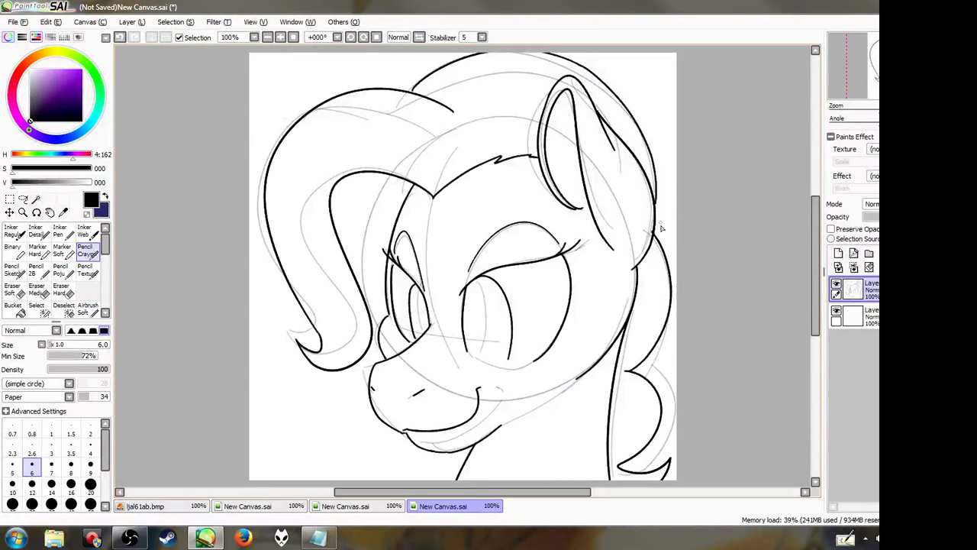
# Erase the forelock's lower outer edge and re-ink it as a smoother curve into the curled tip
pyautogui.moveTo(311, 334)
pyautogui.mouseDown()
pyautogui.moveTo(320, 342)
pyautogui.moveTo(273, 258)
pyautogui.moveTo(291, 277)
pyautogui.mouseUp()
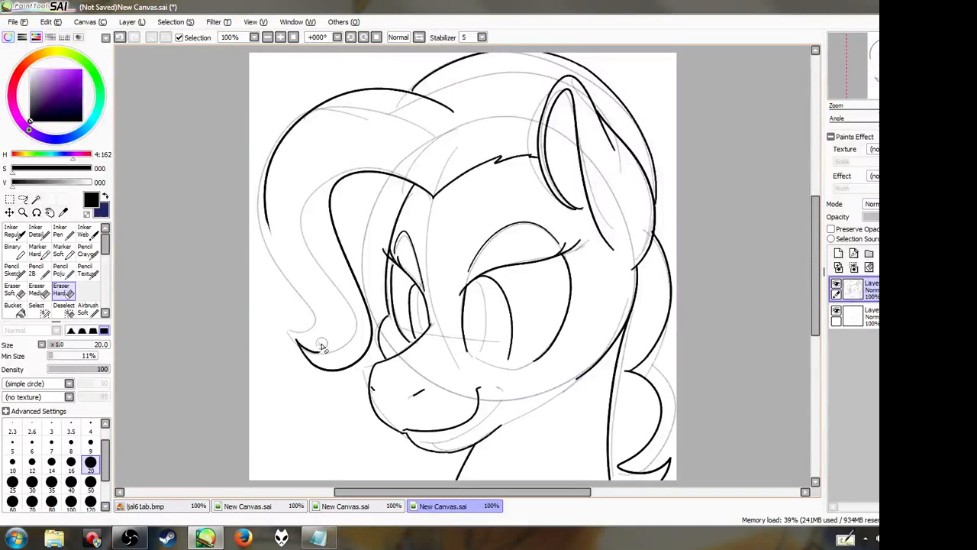
pyautogui.click(87, 250)
pyautogui.moveTo(269, 229); pyautogui.dragTo(321, 301)
pyautogui.hotkey('ctrl', 'z')
pyautogui.moveTo(269, 229); pyautogui.dragTo(339, 323)
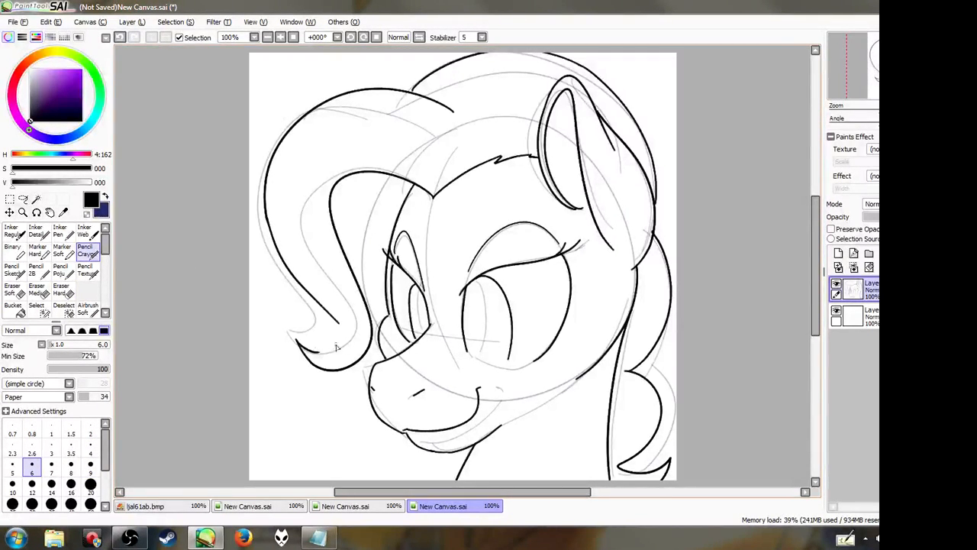
pyautogui.moveTo(318, 353)
pyautogui.mouseDown()
pyautogui.moveTo(341, 343)
pyautogui.moveTo(334, 323)
pyautogui.moveTo(314, 352)
pyautogui.moveTo(338, 324)
pyautogui.moveTo(312, 349)
pyautogui.moveTo(341, 348)
pyautogui.moveTo(332, 337)
pyautogui.moveTo(312, 352)
pyautogui.mouseUp()
pyautogui.hotkey('ctrl', 'z')
pyautogui.hotkey('ctrl', 'z')
pyautogui.hotkey('ctrl', 'z')
pyautogui.hotkey('ctrl', 'z')
pyautogui.hotkey('ctrl', 'z')
pyautogui.hotkey('ctrl', 'z')
pyautogui.hotkey('ctrl', 'z')
# Hide the sketch layer and ink narrow oval pupils in both eyes on a new layer
pyautogui.click(836, 311)
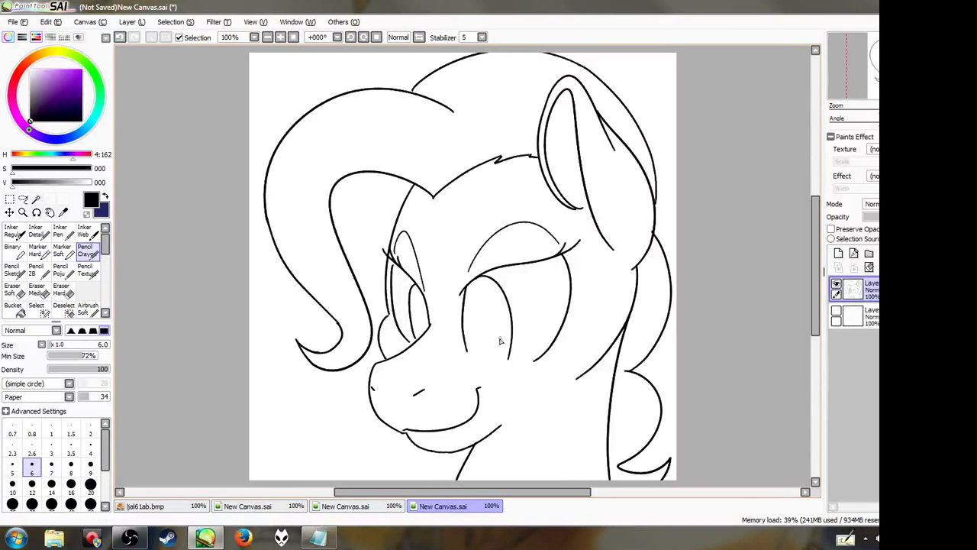
pyautogui.press('e')
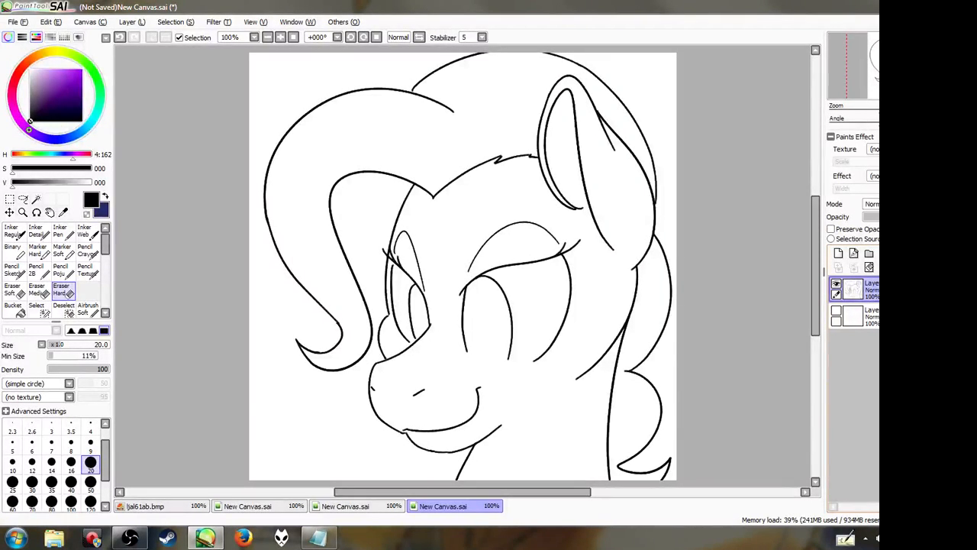
pyautogui.click(839, 253)
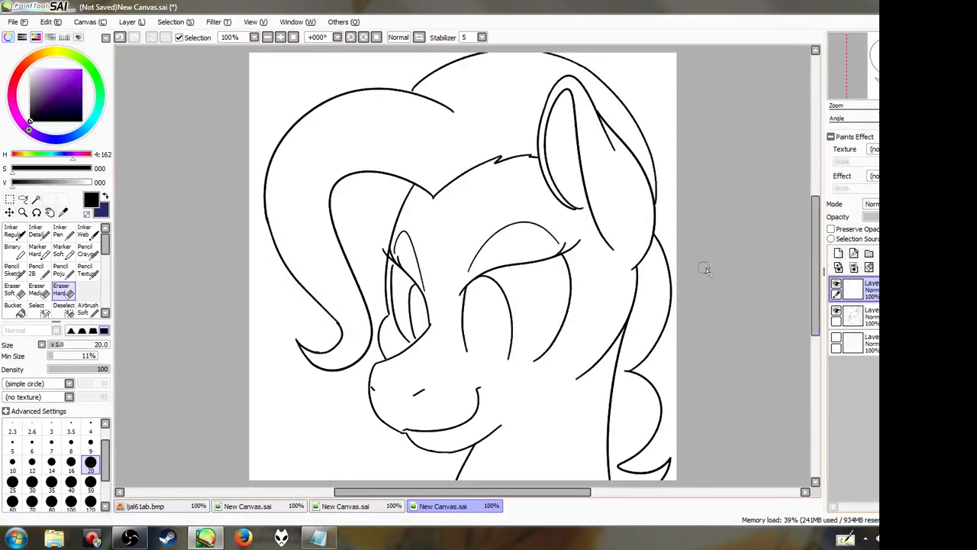
pyautogui.click(86, 250)
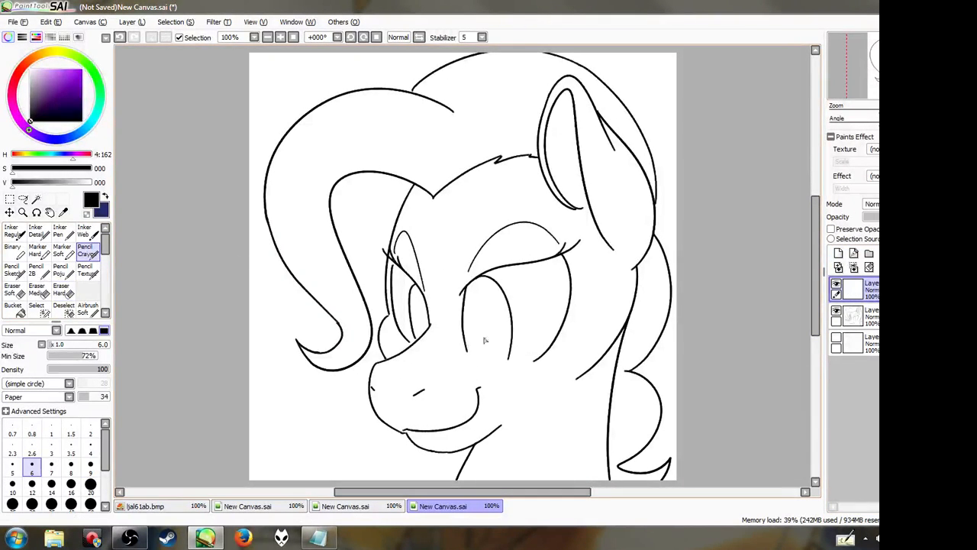
pyautogui.moveTo(474, 349); pyautogui.dragTo(482, 358)
pyautogui.moveTo(426, 330)
pyautogui.mouseDown()
pyautogui.moveTo(421, 305)
pyautogui.moveTo(433, 327)
pyautogui.mouseUp()
pyautogui.moveTo(474, 353); pyautogui.dragTo(484, 356)
pyautogui.hotkey('ctrl', 'z')
pyautogui.hotkey('ctrl', 'z')
pyautogui.hotkey('ctrl', 'z')
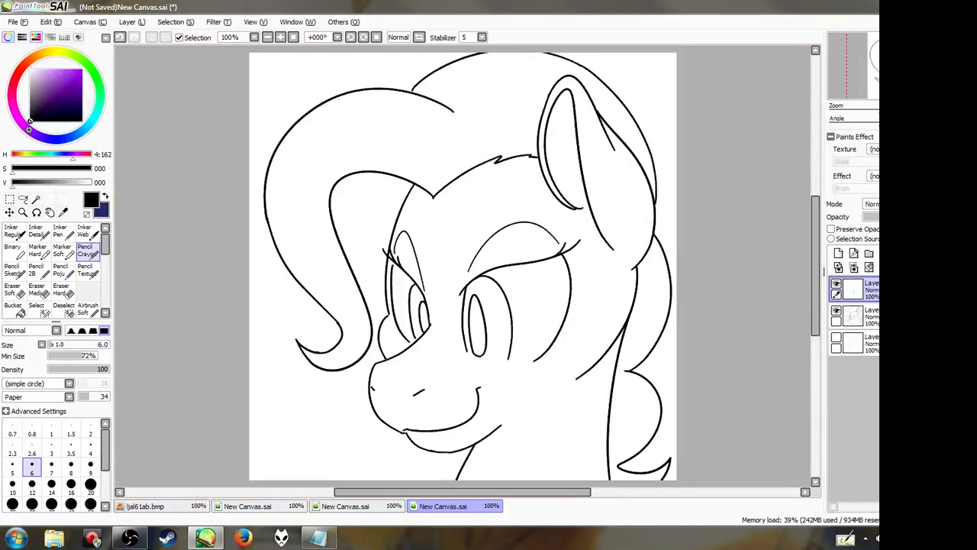
# Group the two line-art layers in a new folder and add a new layer beneath it
pyautogui.click(868, 254)
pyautogui.moveTo(871, 314); pyautogui.dragTo(871, 288)
pyautogui.moveTo(871, 342); pyautogui.dragTo(871, 290)
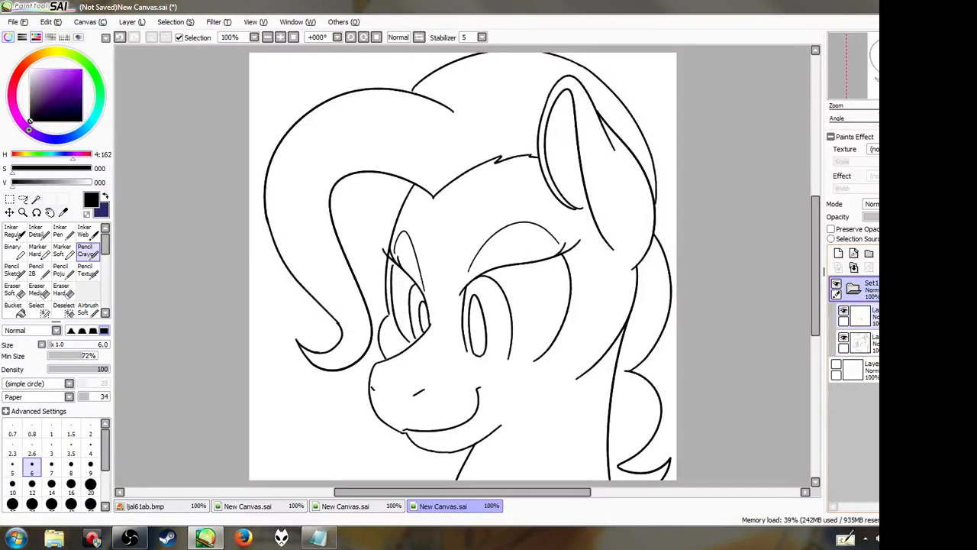
pyautogui.click(859, 369)
pyautogui.click(838, 253)
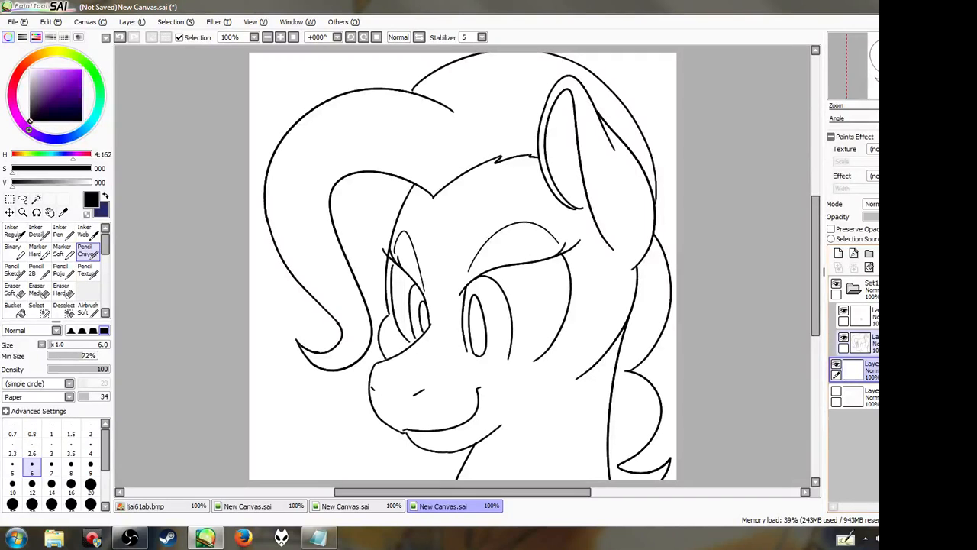
# Make the line-art folder the selection source and test a Magic Wand selection on the canvas, clearing that selection
pyautogui.click(875, 293)
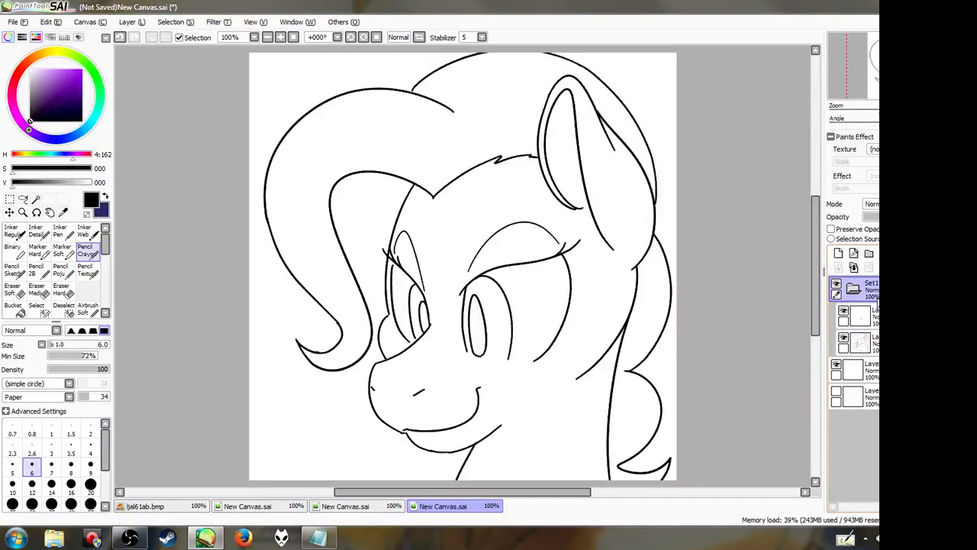
pyautogui.click(853, 241)
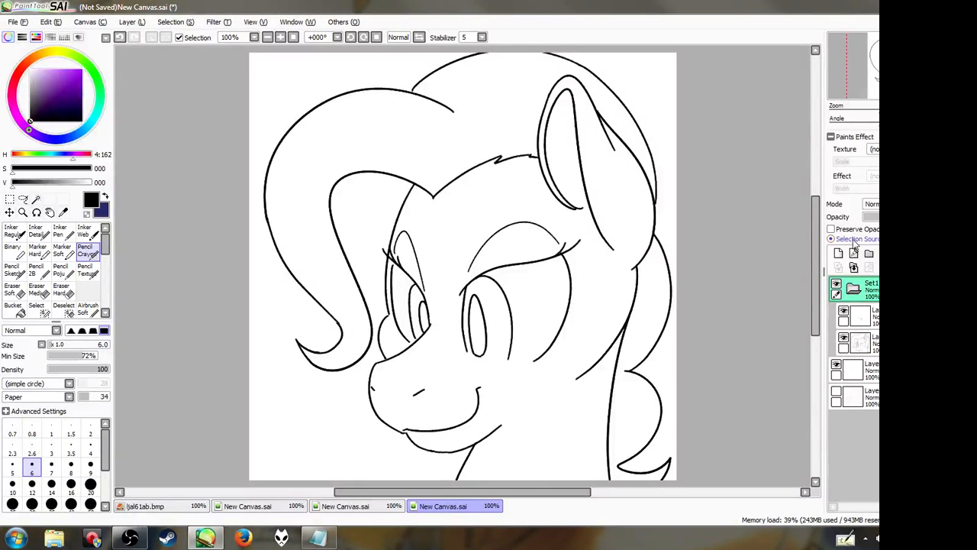
pyautogui.click(852, 241)
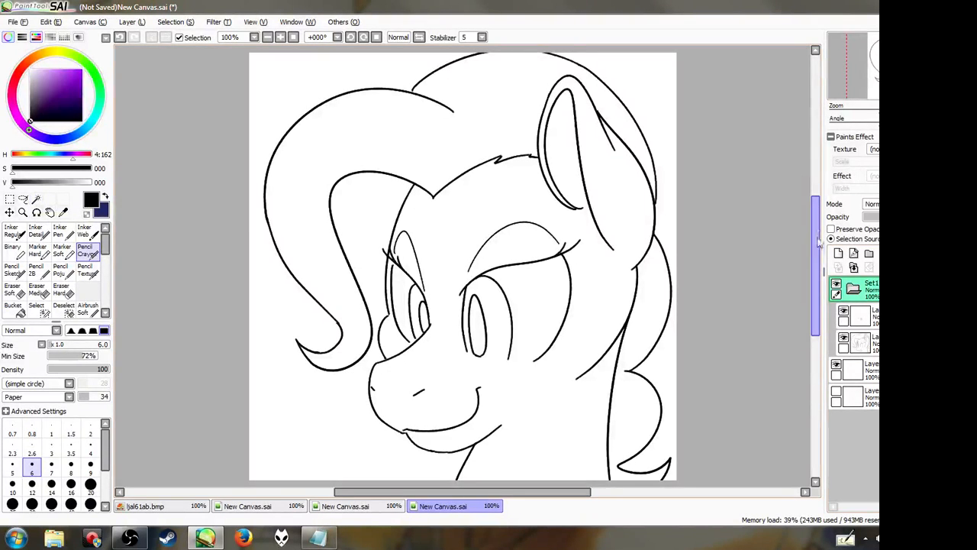
pyautogui.click(36, 199)
pyautogui.click(343, 334)
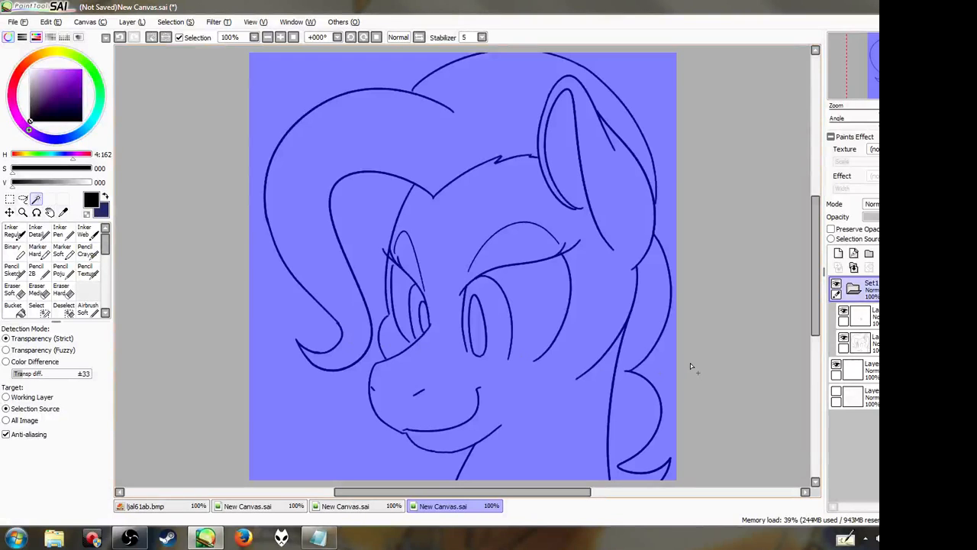
pyautogui.hotkey('ctrl', 'd')
pyautogui.click(832, 239)
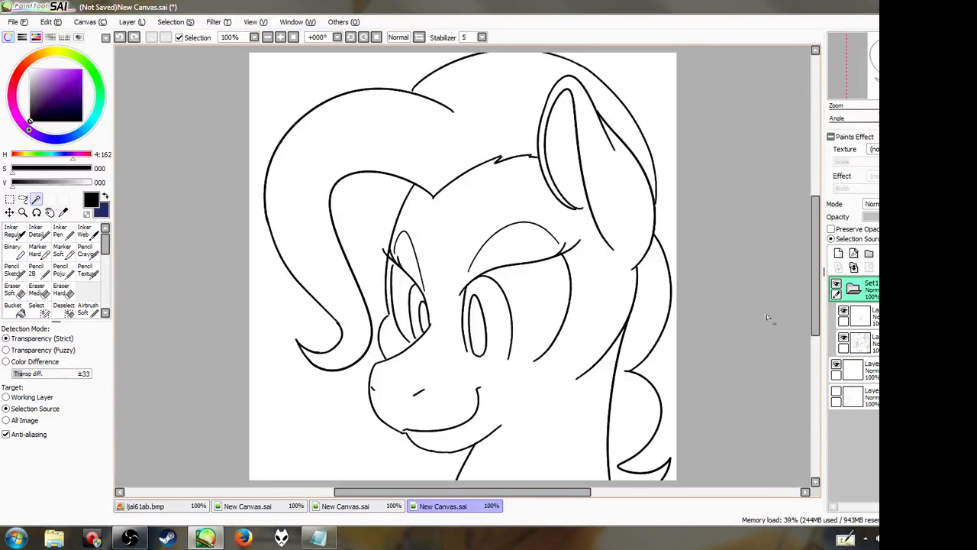
# Select the mane, face, far eye and back mane regions with the Magic Wand, using the line-art folder as selection source
pyautogui.click(872, 316)
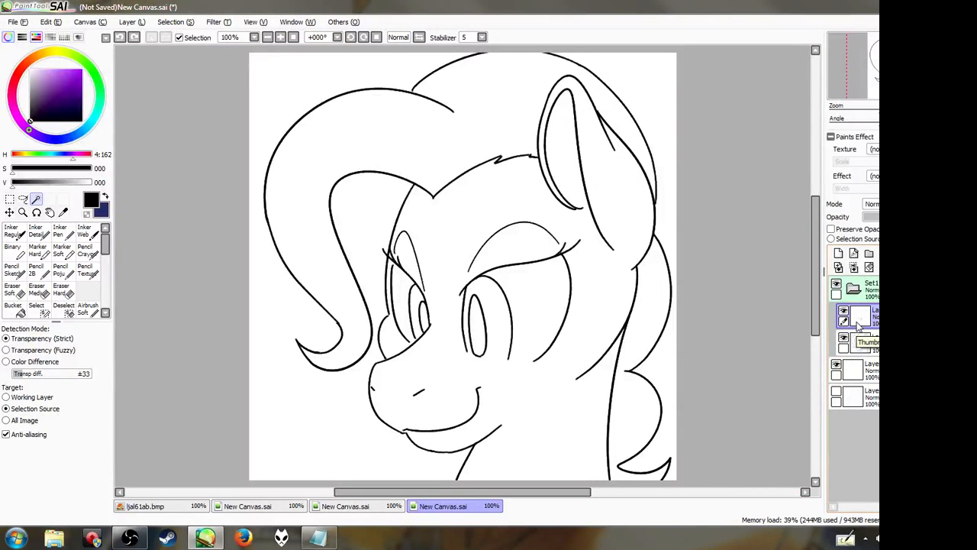
pyautogui.click(870, 292)
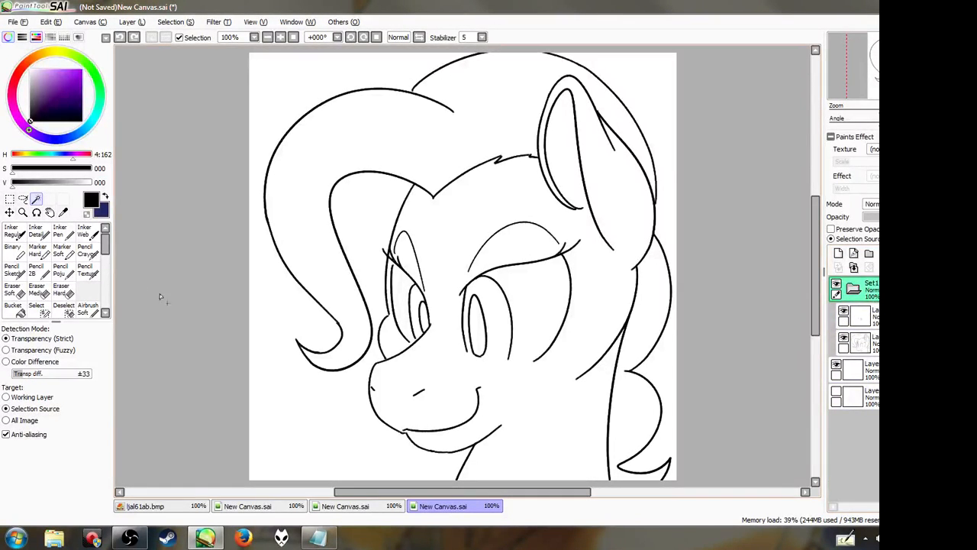
pyautogui.click(291, 215)
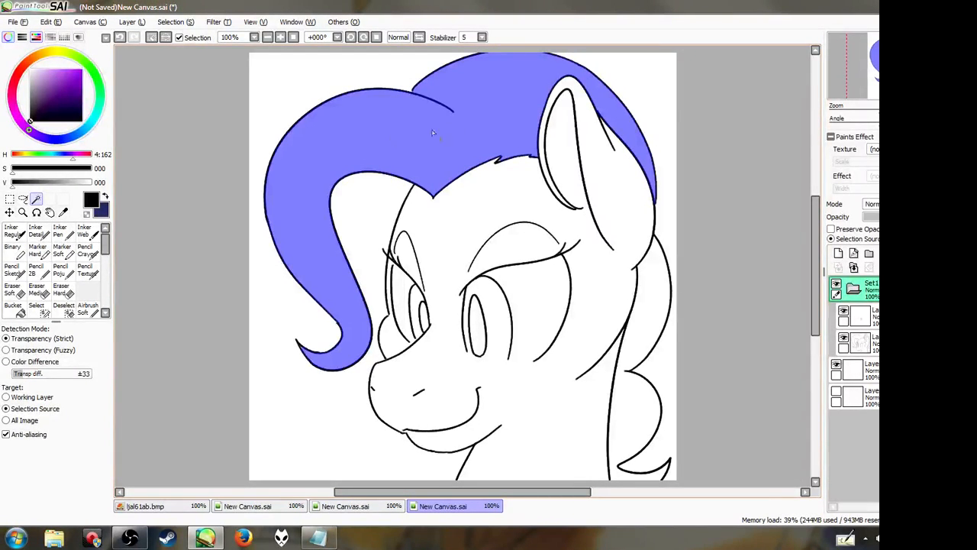
pyautogui.click(460, 232)
pyautogui.click(402, 325)
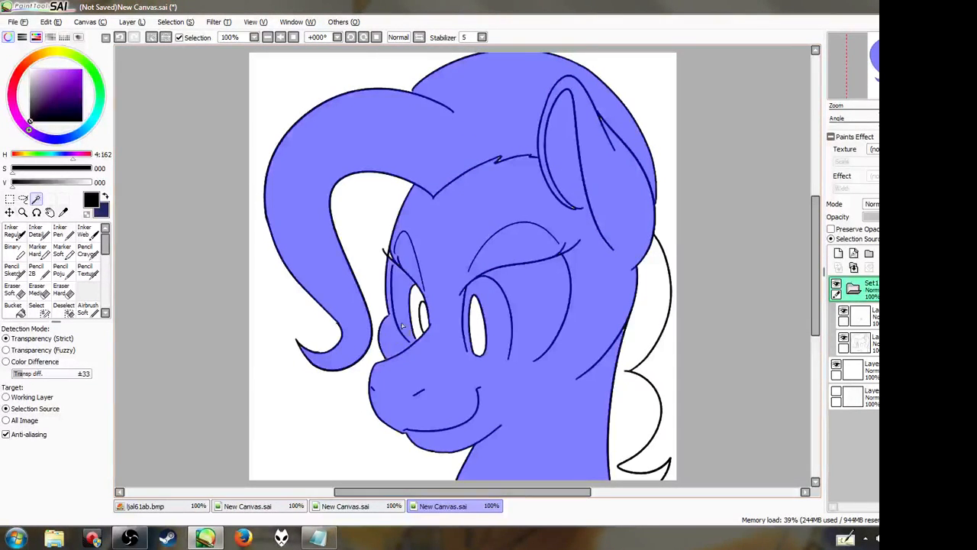
pyautogui.click(641, 387)
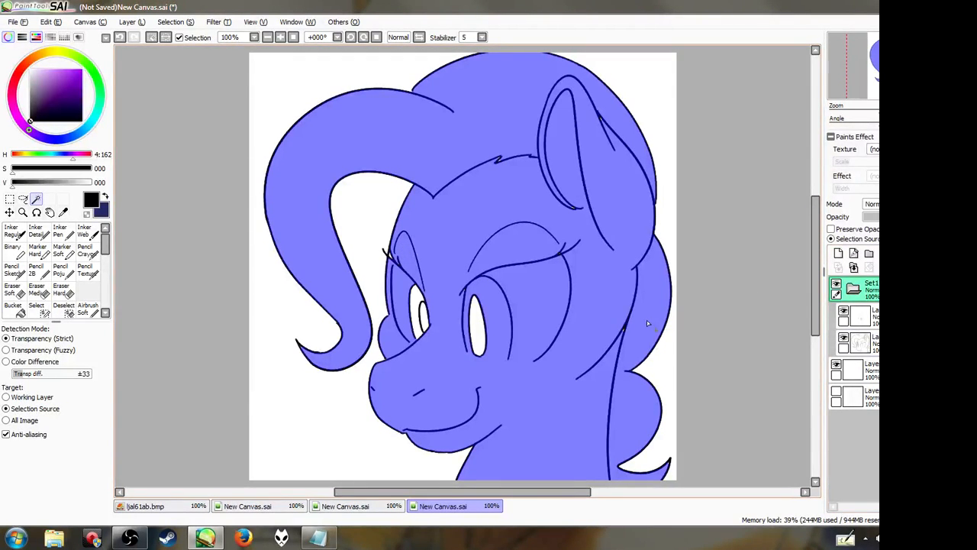
# Test the Select brush in the gap beside the forelock, undo those strokes and clear the whole selection
pyautogui.click(280, 38)
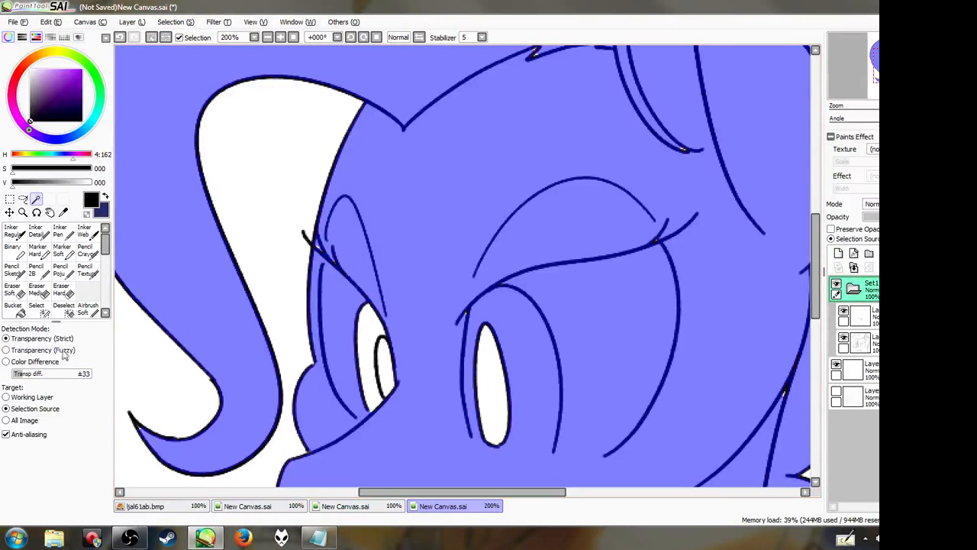
pyautogui.click(40, 311)
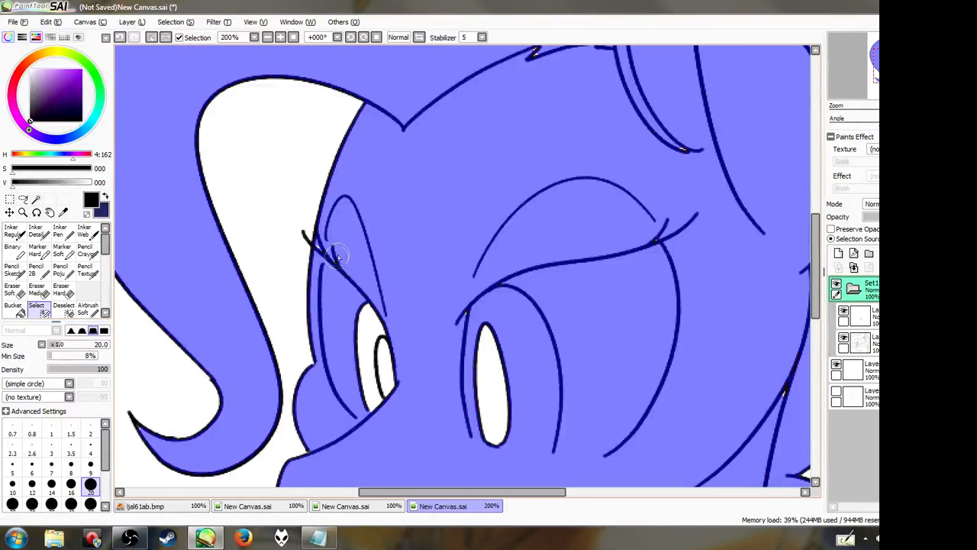
pyautogui.moveTo(238, 196)
pyautogui.mouseDown()
pyautogui.moveTo(271, 135)
pyautogui.moveTo(253, 203)
pyautogui.moveTo(292, 195)
pyautogui.mouseUp()
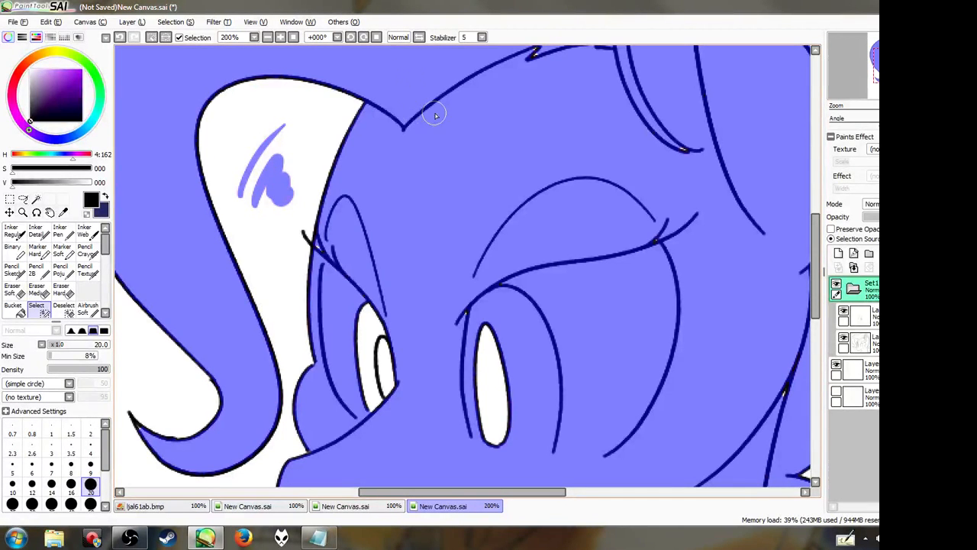
pyautogui.hotkey('ctrl', 'z')
pyautogui.hotkey('ctrl', 'z')
pyautogui.hotkey('ctrl', 'z')
pyautogui.hotkey('ctrl', 'z')
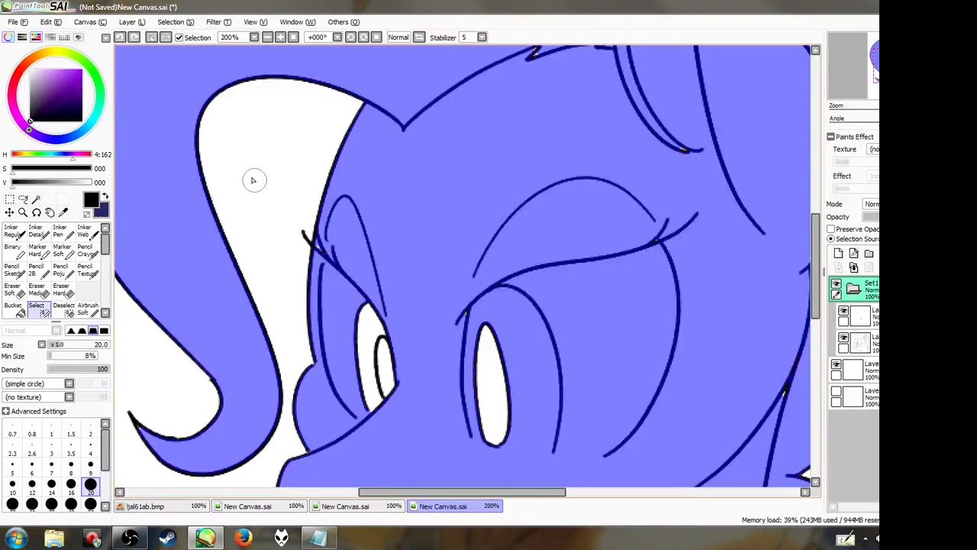
pyautogui.scroll(-2, 290, 76)
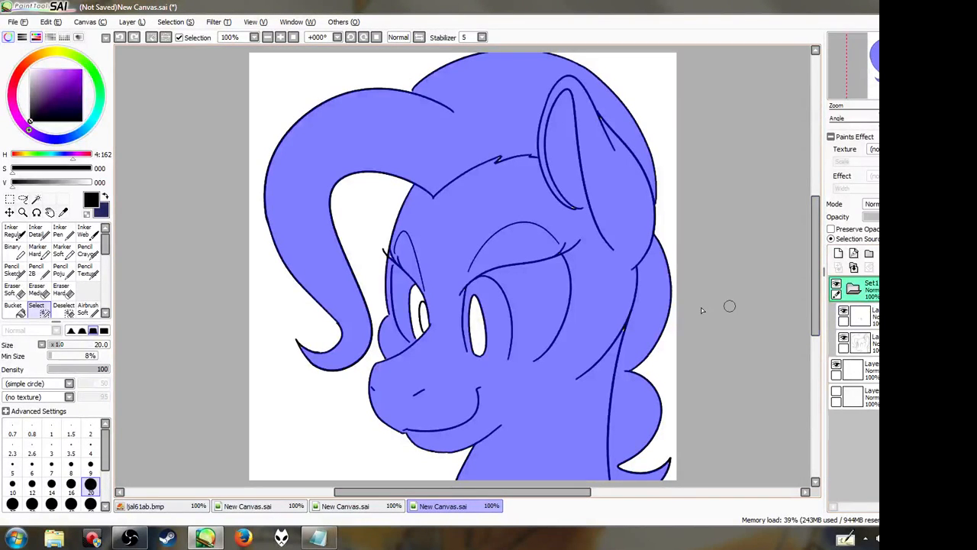
pyautogui.click(9, 198)
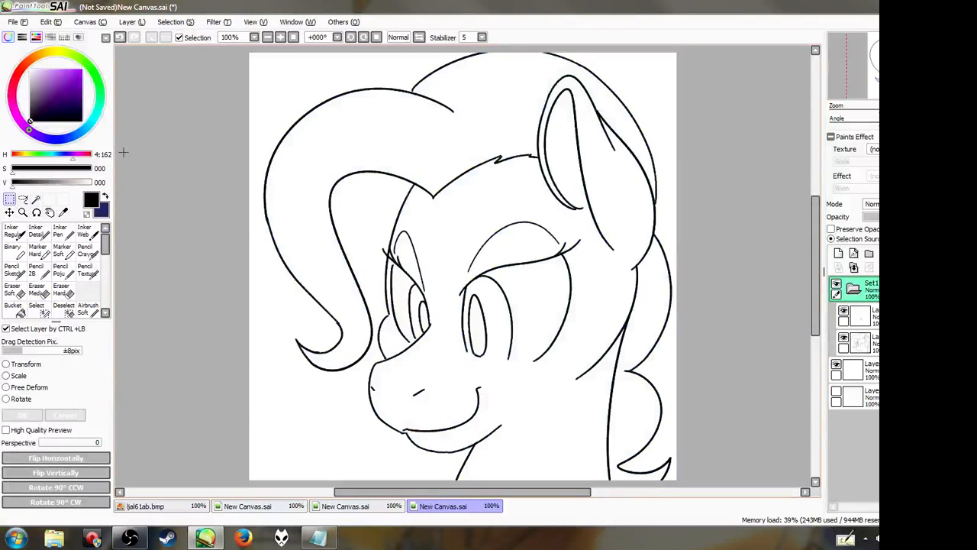
# Select the background areas around the pony with the Magic Wand and invert the selection to cover the whole figure
pyautogui.click(36, 199)
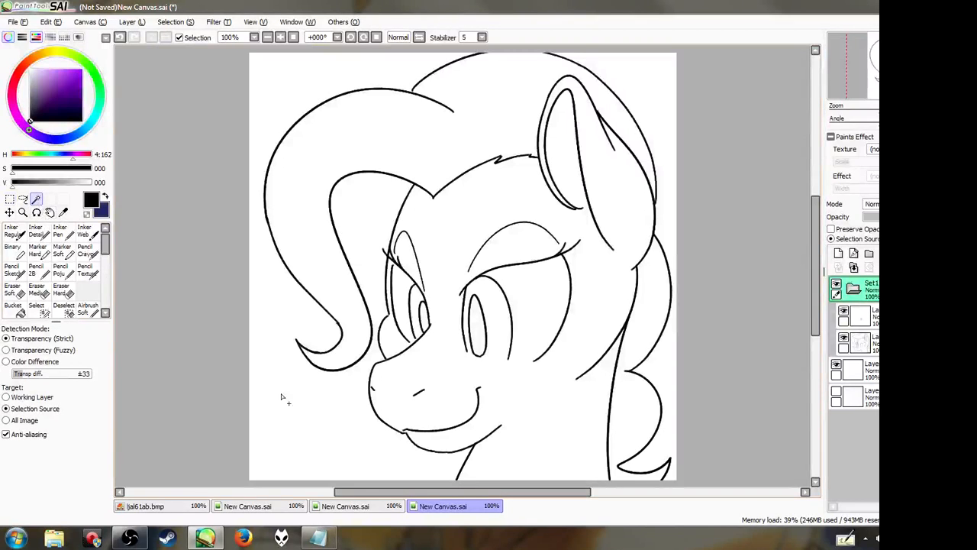
pyautogui.click(322, 441)
pyautogui.click(657, 117)
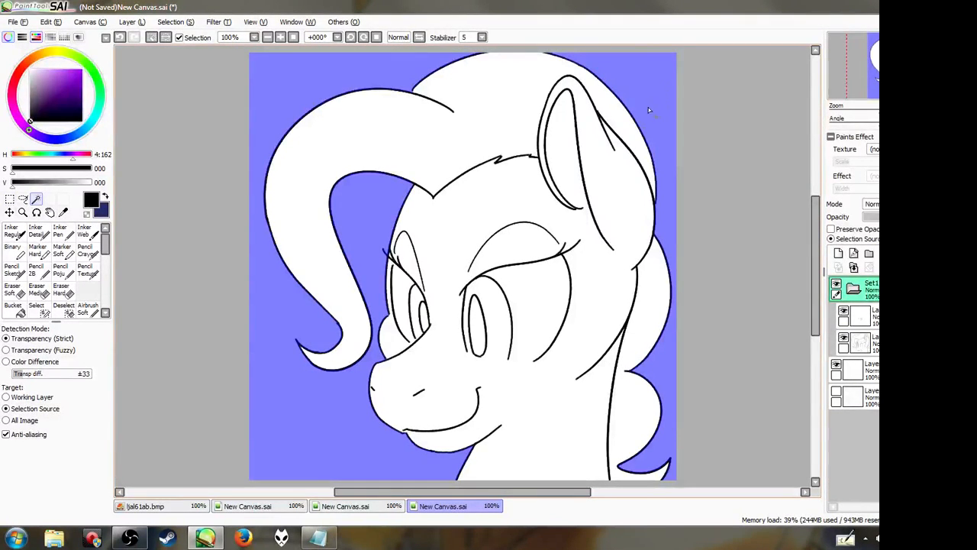
pyautogui.click(282, 39)
pyautogui.scroll(-1, 815, 282)
pyautogui.moveTo(815, 283); pyautogui.dragTo(816, 325)
pyautogui.moveTo(496, 492); pyautogui.dragTo(559, 493)
pyautogui.moveTo(809, 304)
pyautogui.mouseDown()
pyautogui.moveTo(812, 359)
pyautogui.moveTo(816, 267)
pyautogui.moveTo(800, 203)
pyautogui.mouseUp()
pyautogui.click(293, 37)
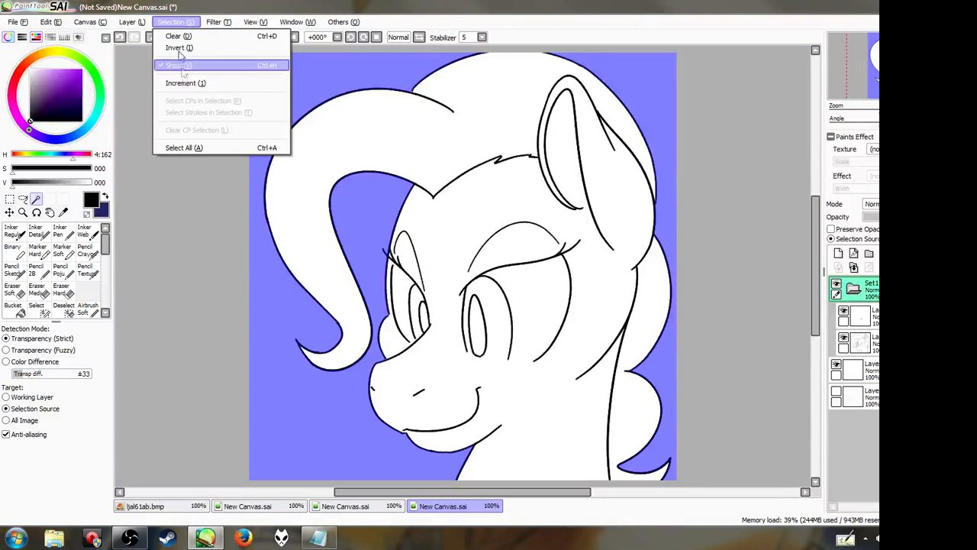
pyautogui.click(184, 50)
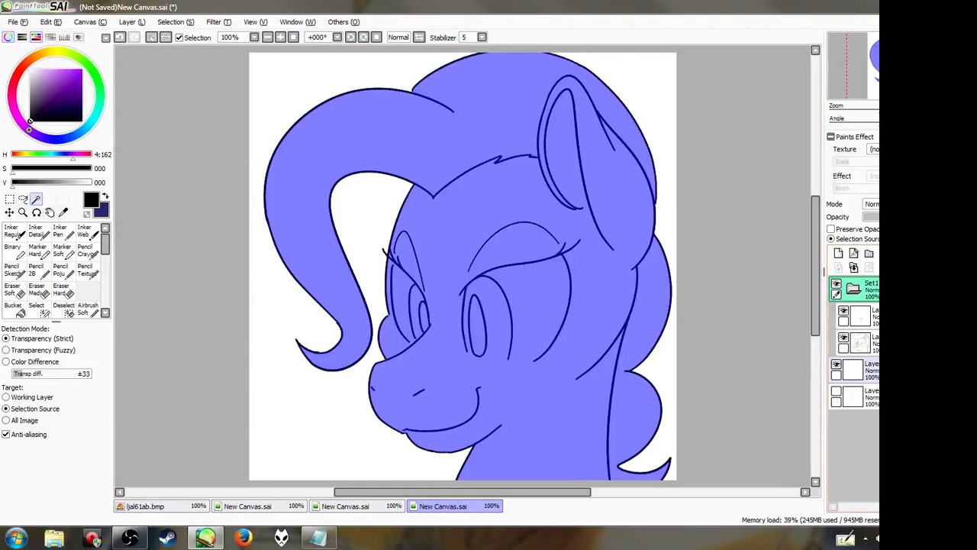
# Fill the selected pony silhouette on the layer beneath the line-art folder with a muted tan, saturation 75 and value 186
pyautogui.click(872, 369)
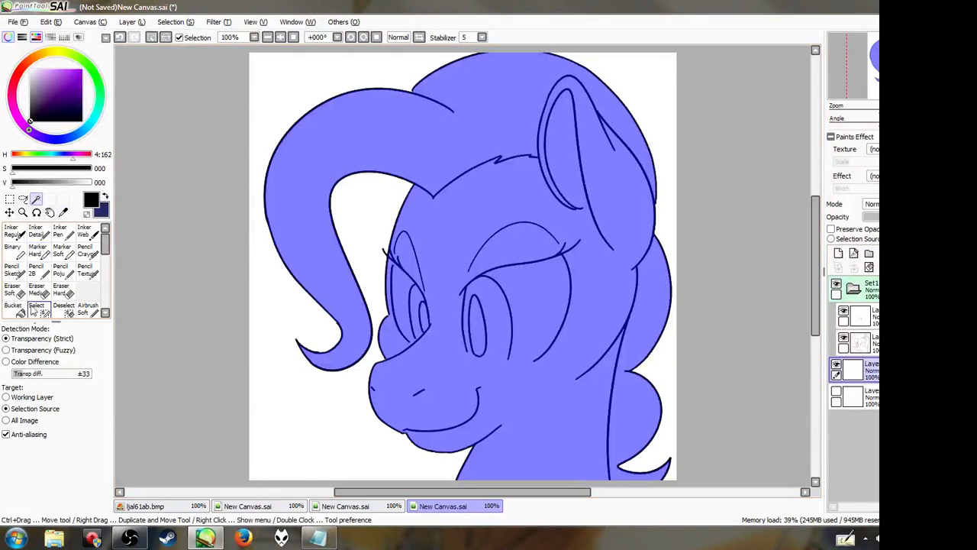
pyautogui.click(39, 56)
pyautogui.click(58, 71)
pyautogui.click(13, 308)
pyautogui.click(432, 245)
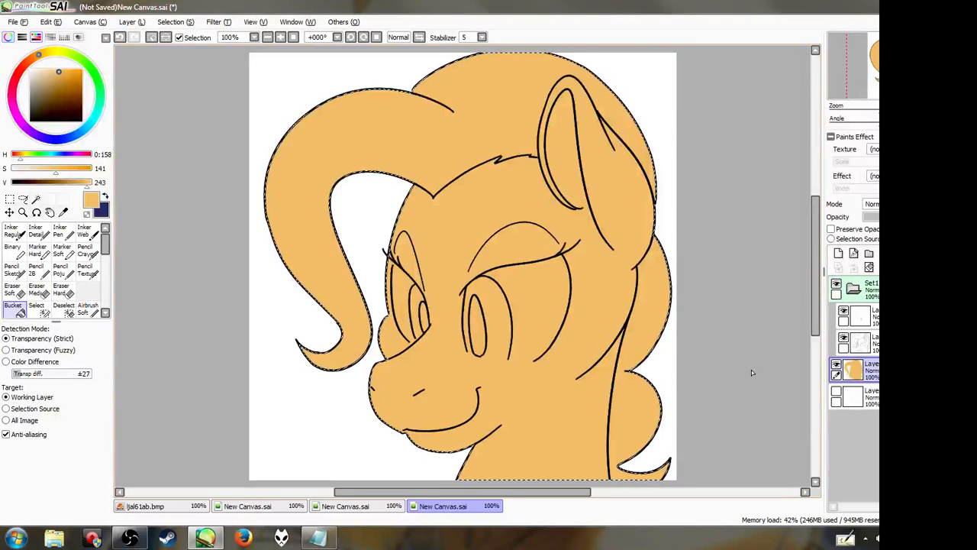
pyautogui.click(45, 83)
pyautogui.click(442, 248)
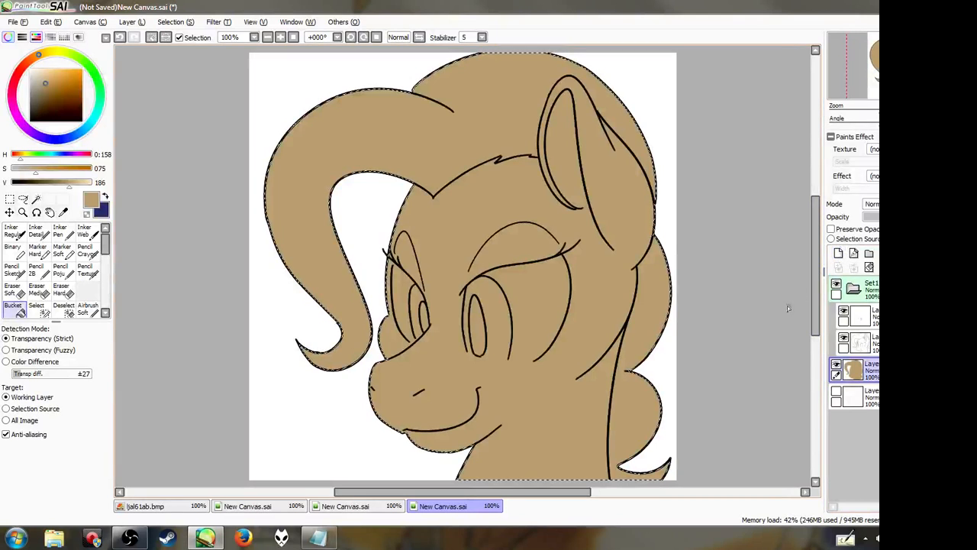
# Clear the selection and turn on Preserve Opacity for the tan base-color layer
pyautogui.press('m')
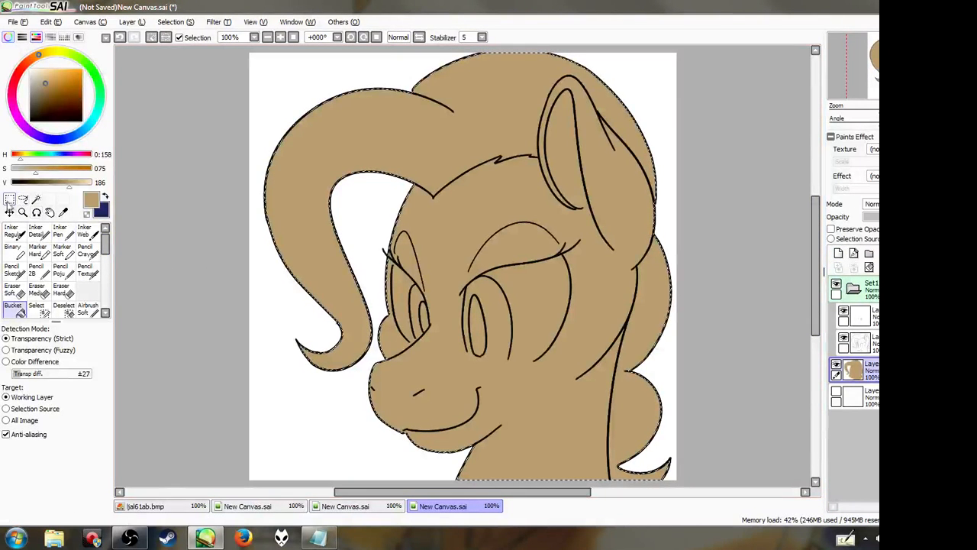
pyautogui.hotkey('ctrl', 'd')
pyautogui.click(831, 229)
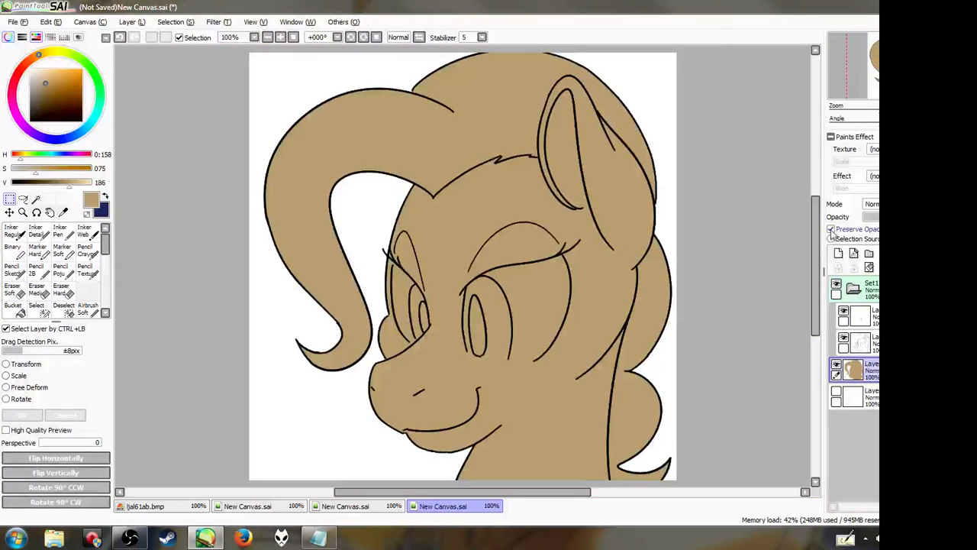
# Select the forelock, upper mane and back mane regions with the Magic Wand
pyautogui.click(60, 230)
pyautogui.click(36, 199)
pyautogui.click(458, 129)
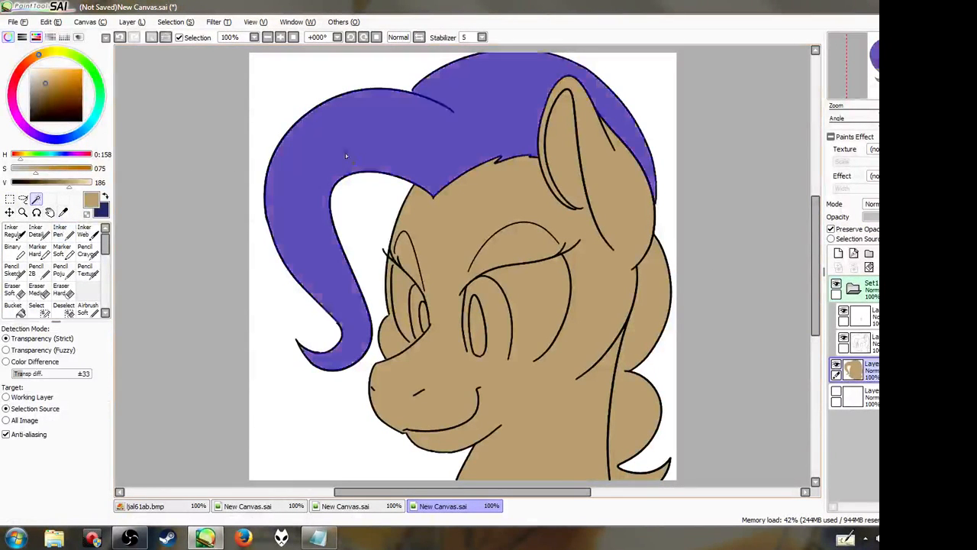
pyautogui.click(645, 376)
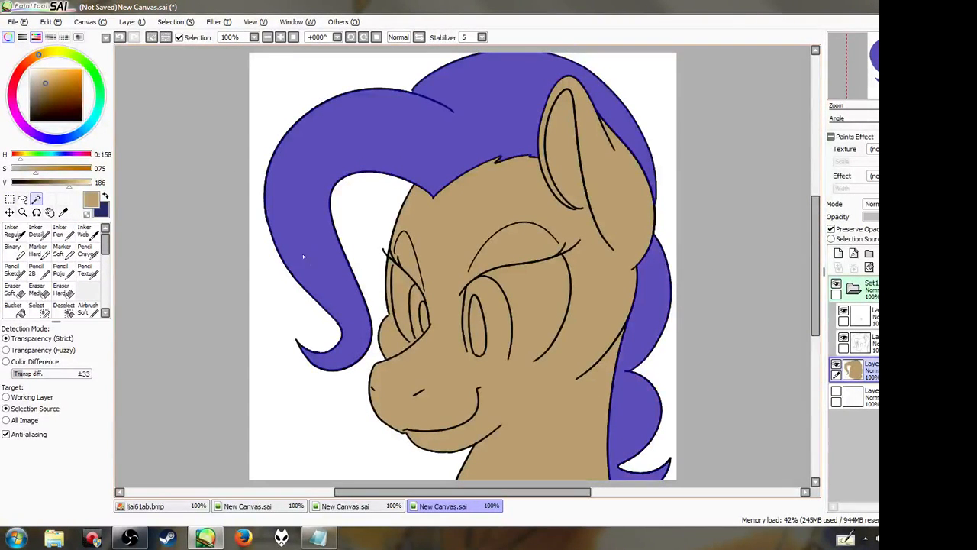
pyautogui.click(36, 305)
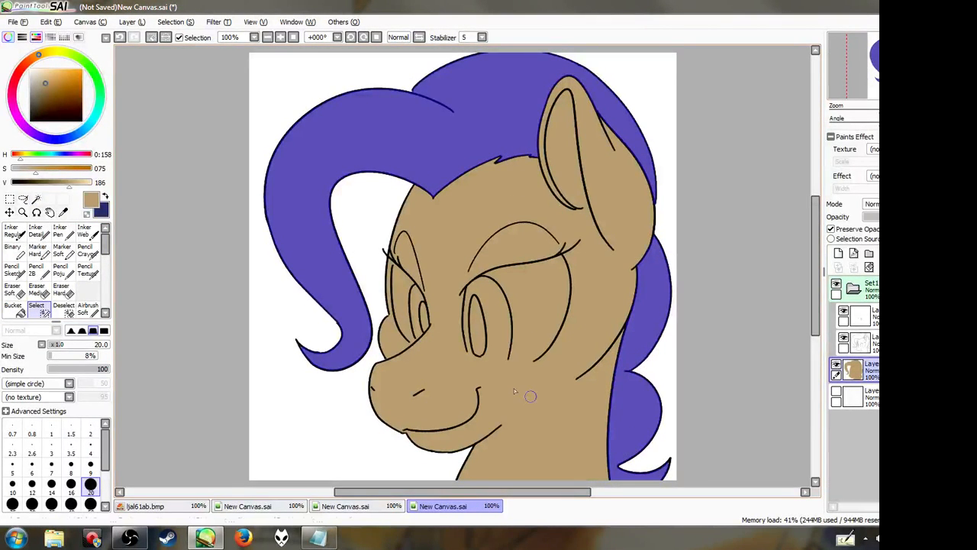
pyautogui.click(60, 235)
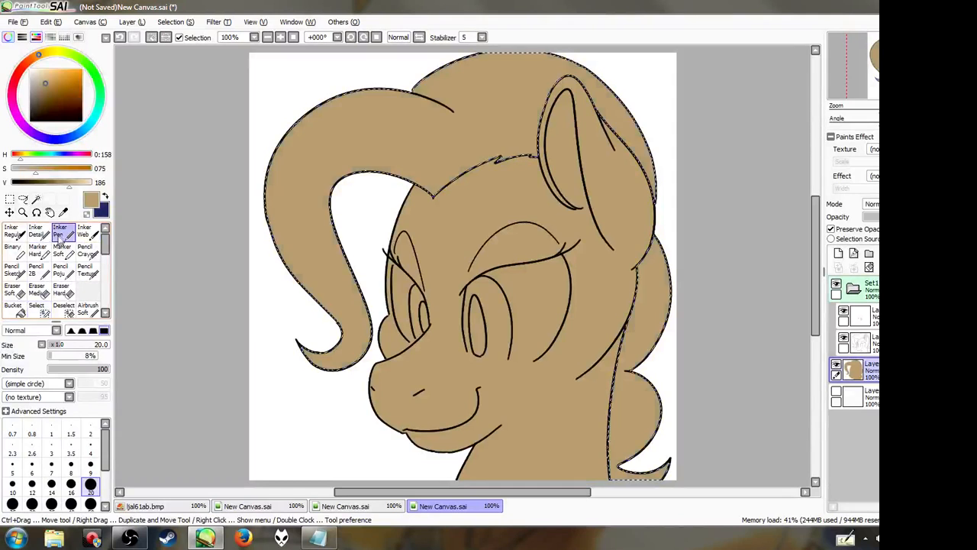
# Bucket-fill the selected forelock and back mane with a pale blue, saturation 36 and value 249
pyautogui.click(12, 308)
pyautogui.click(39, 70)
pyautogui.moveTo(38, 72); pyautogui.dragTo(37, 71)
pyautogui.click(70, 138)
pyautogui.click(390, 135)
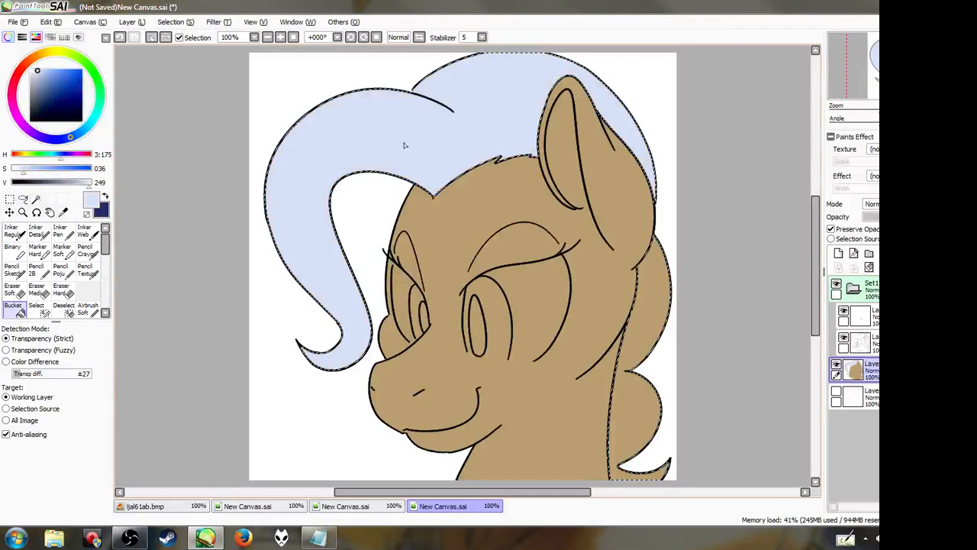
pyautogui.click(641, 321)
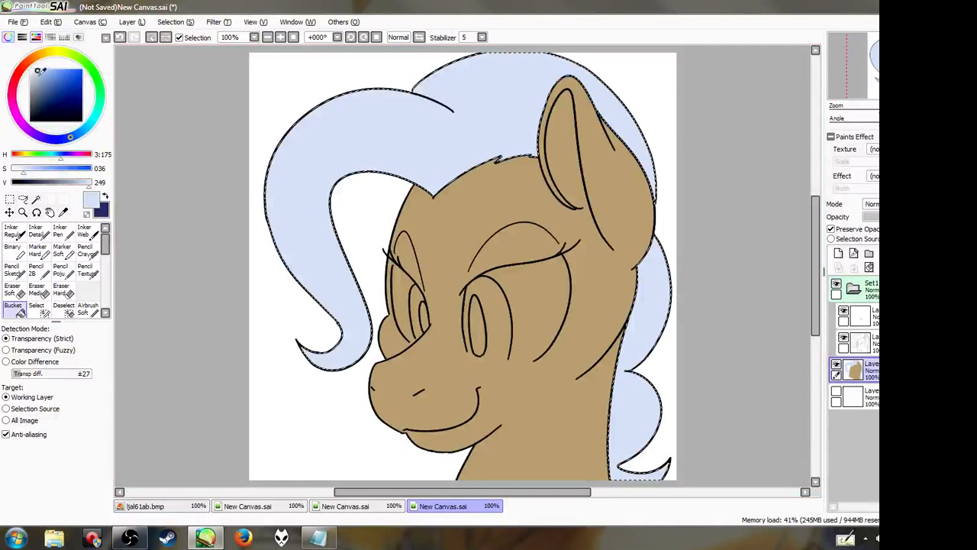
# Try a size 40 Inker Pen stroke across the forelock in greyish blue, saturation 21 and value 198, and undo it
pyautogui.moveTo(39, 71); pyautogui.dragTo(34, 80)
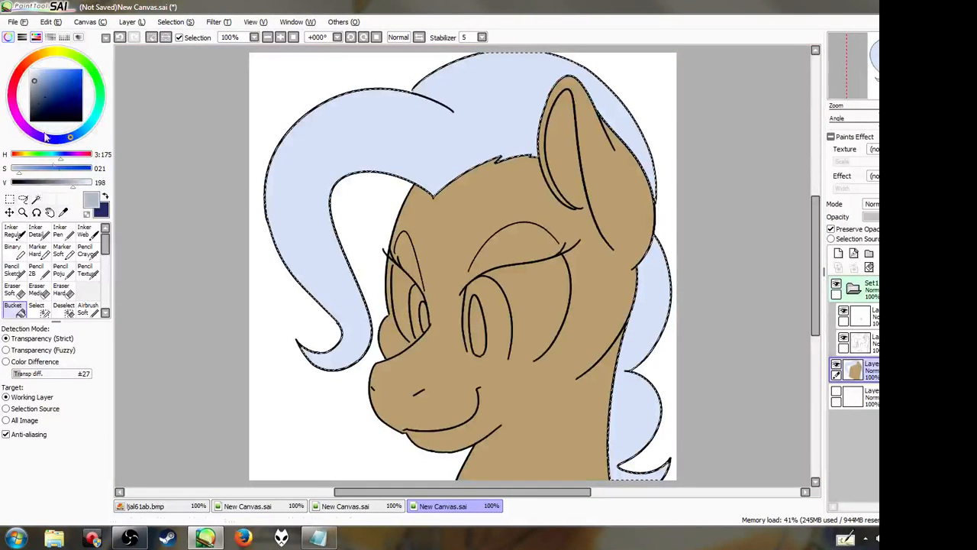
pyautogui.click(59, 230)
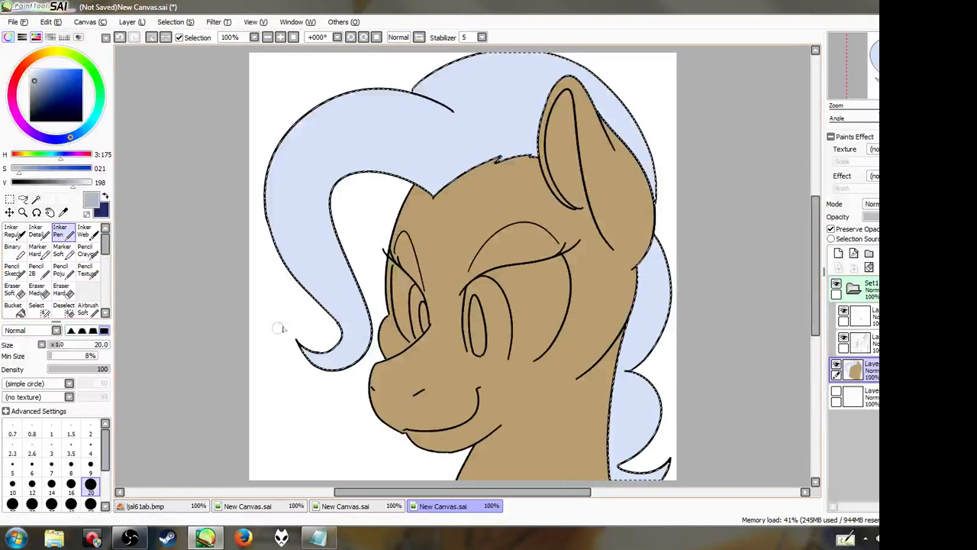
pyautogui.click(71, 504)
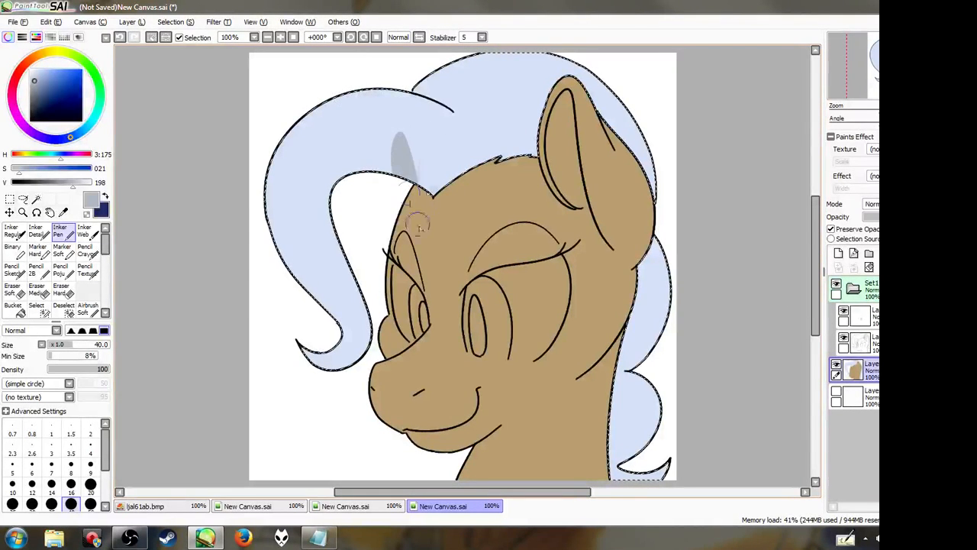
pyautogui.moveTo(410, 201)
pyautogui.mouseDown()
pyautogui.moveTo(455, 203)
pyautogui.moveTo(527, 161)
pyautogui.mouseUp()
pyautogui.hotkey('ctrl', 'z')
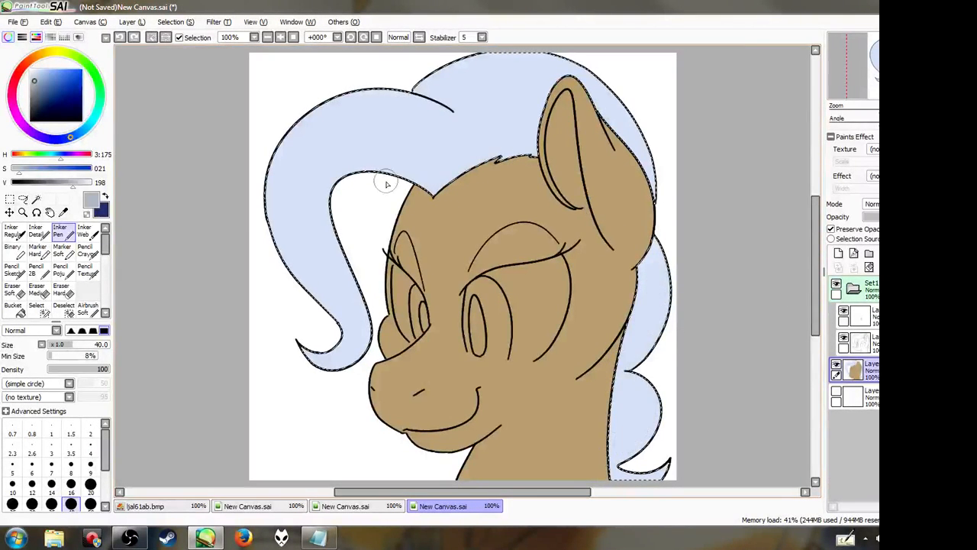
# Demonstrate greyish-blue strokes staying inside the selected forelock and back mane, and undo them
pyautogui.moveTo(426, 210)
pyautogui.mouseDown()
pyautogui.moveTo(603, 101)
pyautogui.moveTo(439, 357)
pyautogui.moveTo(677, 253)
pyautogui.moveTo(750, 245)
pyautogui.moveTo(578, 450)
pyautogui.moveTo(634, 443)
pyautogui.moveTo(654, 378)
pyautogui.mouseUp()
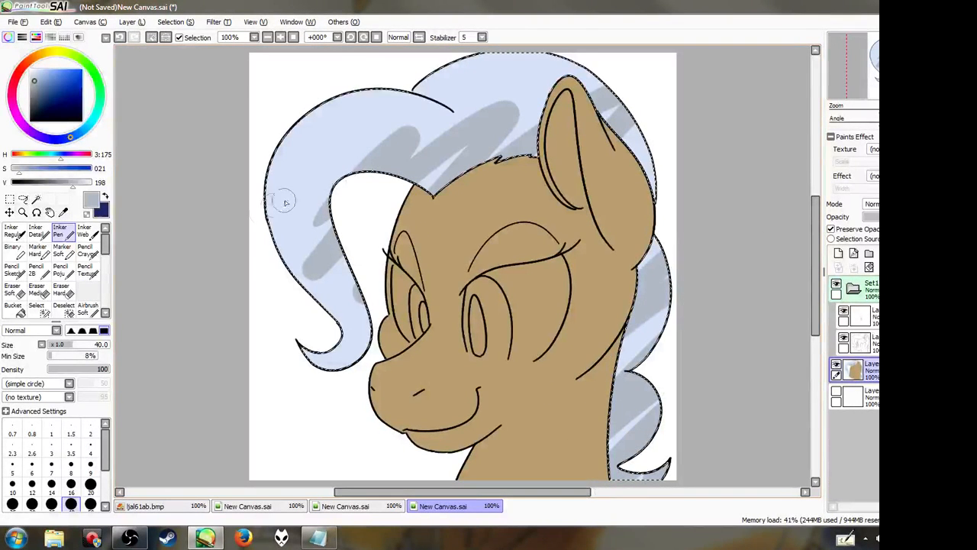
pyautogui.moveTo(300, 196); pyautogui.dragTo(371, 97)
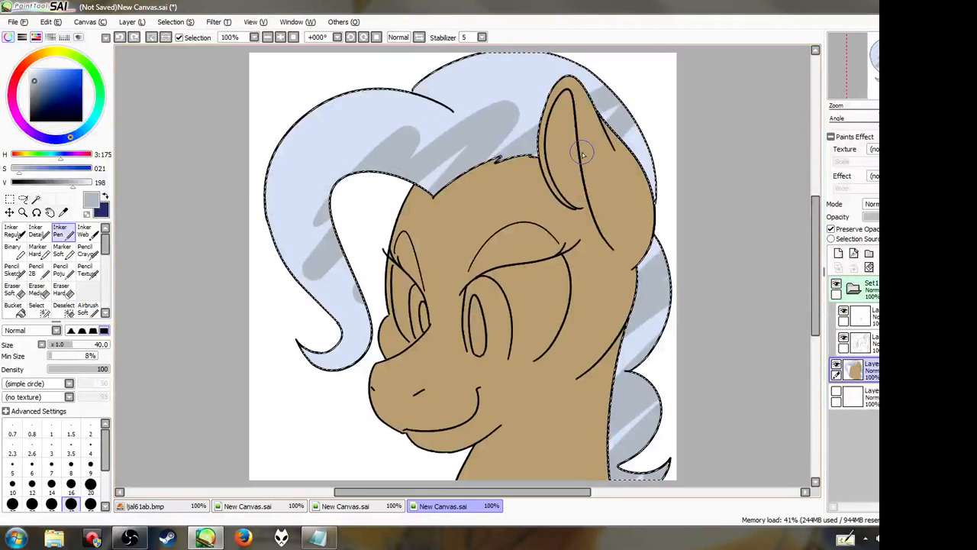
pyautogui.hotkey('ctrl', 'z')
pyautogui.hotkey('ctrl', 'z')
pyautogui.hotkey('ctrl', 'z')
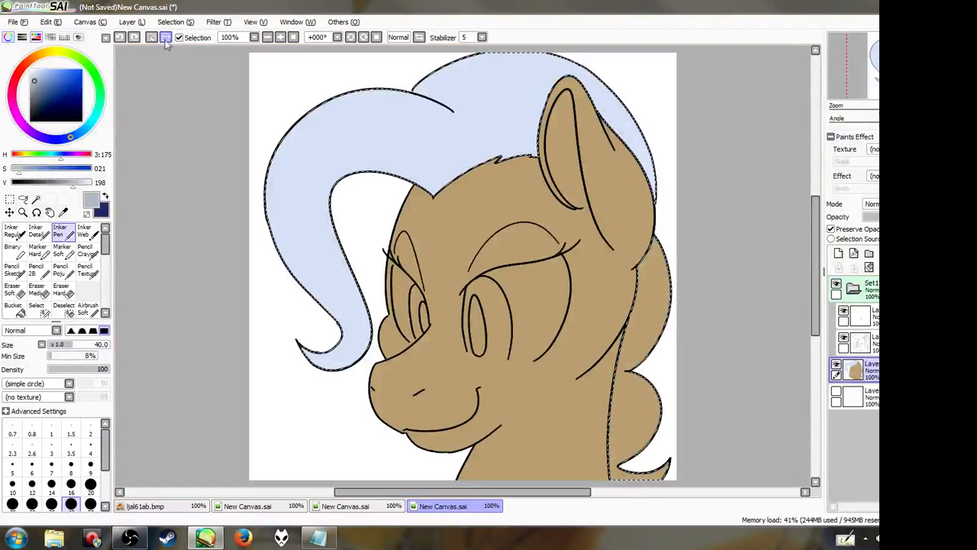
pyautogui.hotkey('ctrl', 'z')
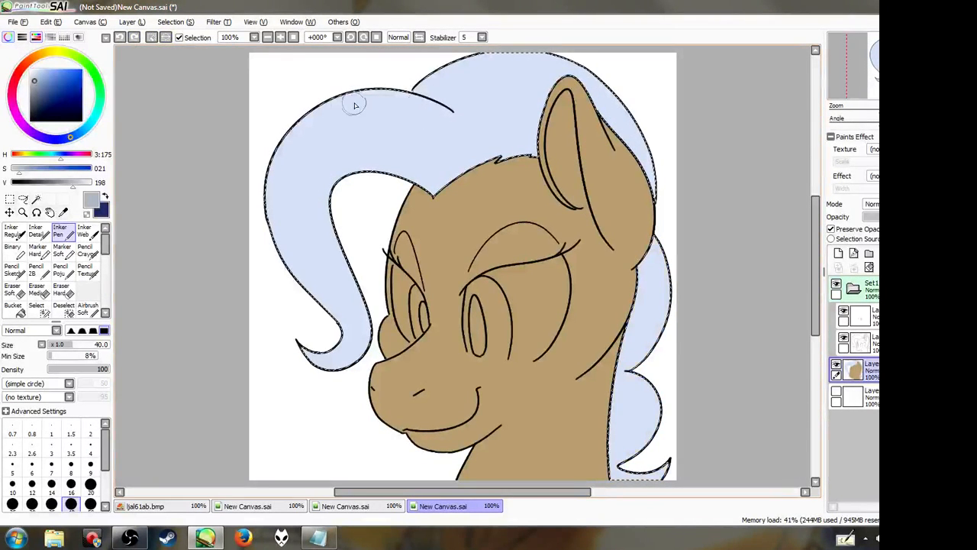
pyautogui.moveTo(458, 168); pyautogui.dragTo(399, 125)
pyautogui.hotkey('ctrl', 'z')
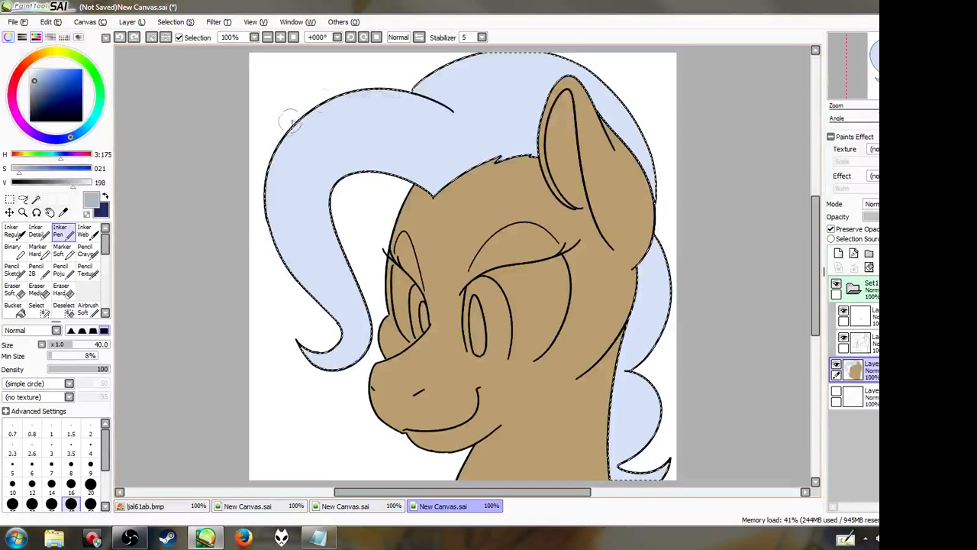
# Paint greyish-blue shading over the forelock's upper edge, the base of the upper mane and the forelock's inner curl
pyautogui.moveTo(288, 125); pyautogui.dragTo(475, 173)
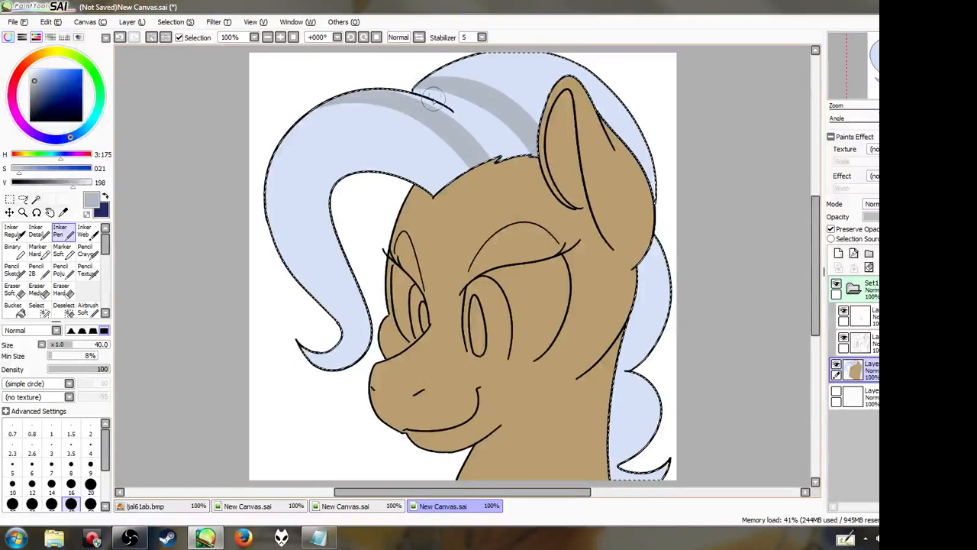
pyautogui.hotkey('ctrl', 'z')
pyautogui.moveTo(433, 99); pyautogui.dragTo(522, 194)
pyautogui.moveTo(445, 98); pyautogui.dragTo(510, 153)
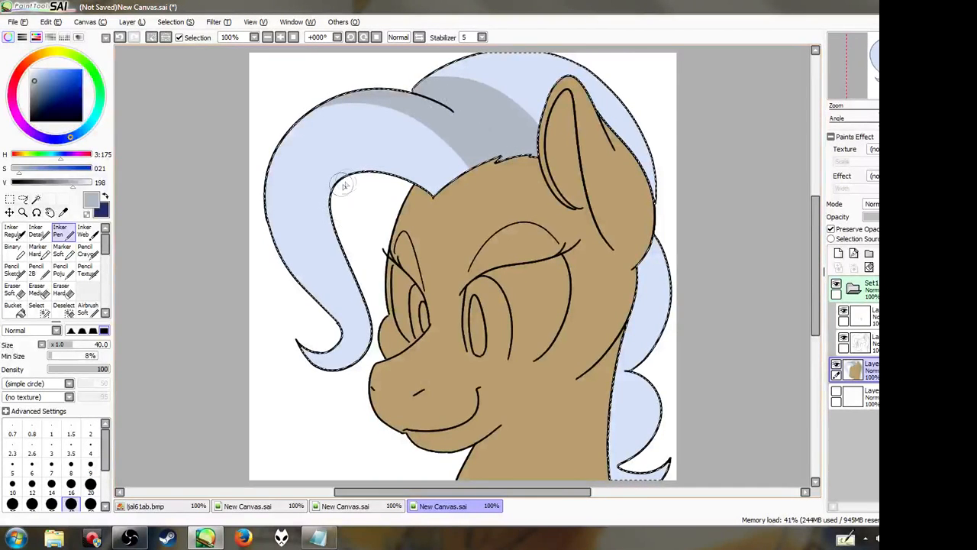
pyautogui.moveTo(338, 316); pyautogui.dragTo(334, 196)
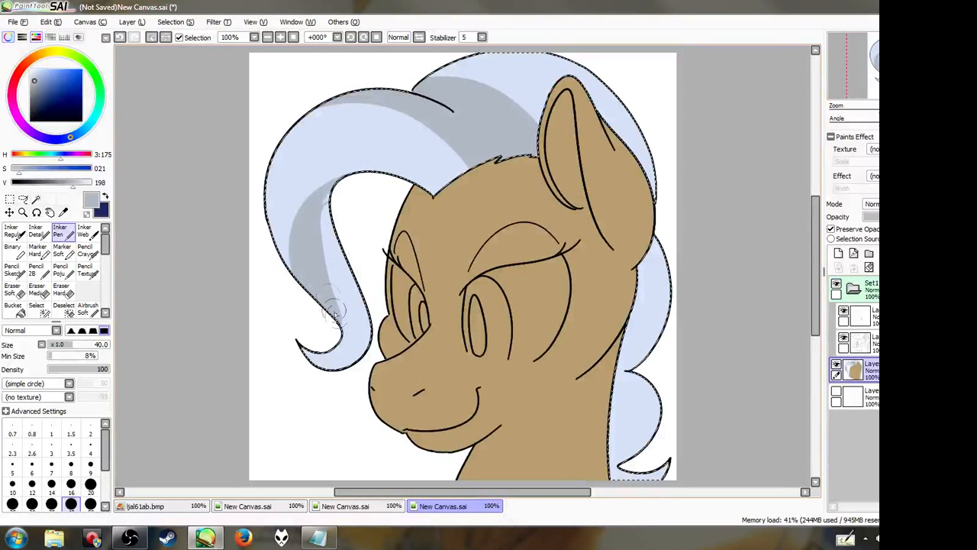
pyautogui.moveTo(342, 317)
pyautogui.mouseDown()
pyautogui.moveTo(355, 193)
pyautogui.moveTo(331, 221)
pyautogui.moveTo(334, 269)
pyautogui.moveTo(330, 205)
pyautogui.mouseUp()
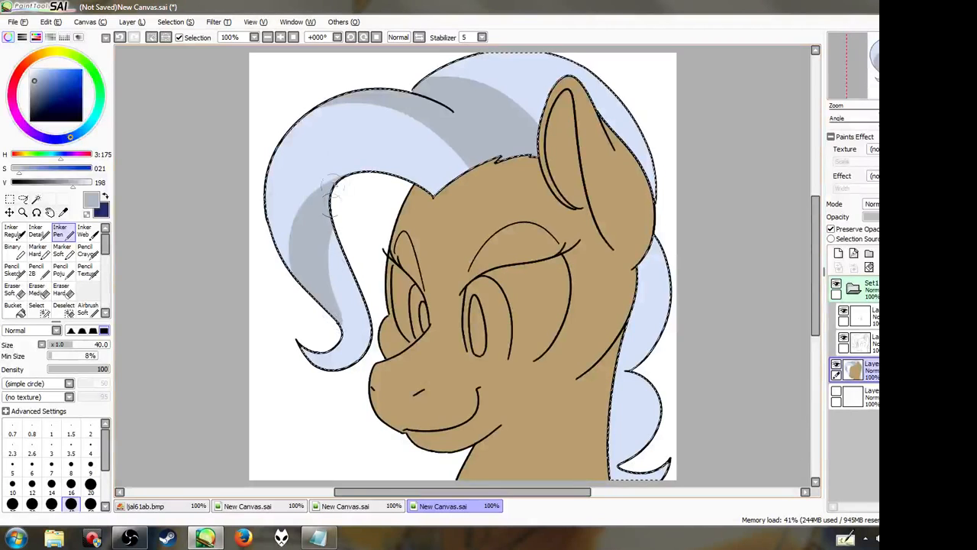
# Shade the back mane's two curls and the hair behind the ear in the same greyish blue, and clear the selection
pyautogui.moveTo(652, 240)
pyautogui.mouseDown()
pyautogui.moveTo(593, 381)
pyautogui.moveTo(634, 343)
pyautogui.moveTo(668, 286)
pyautogui.moveTo(574, 403)
pyautogui.moveTo(665, 393)
pyautogui.mouseUp()
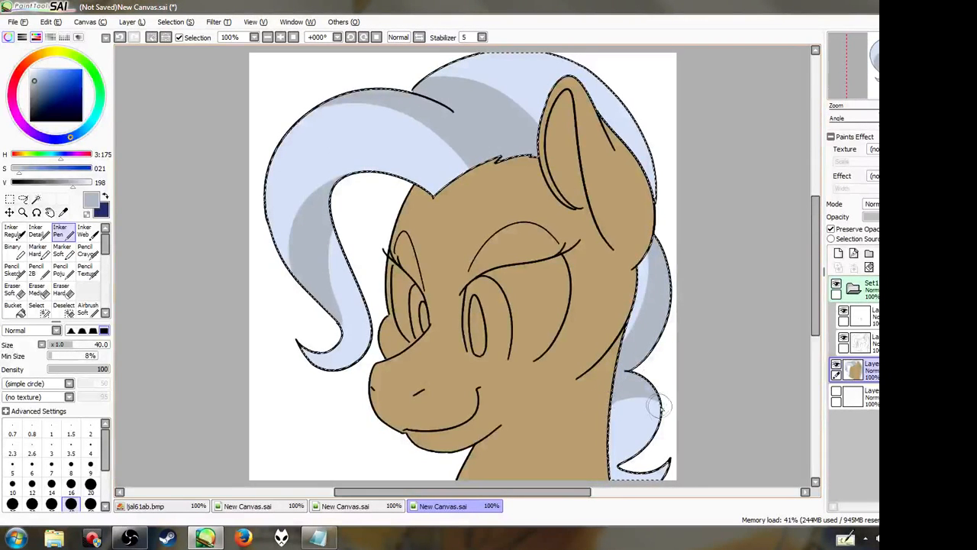
pyautogui.moveTo(605, 105)
pyautogui.mouseDown()
pyautogui.moveTo(618, 196)
pyautogui.moveTo(622, 105)
pyautogui.moveTo(630, 215)
pyautogui.moveTo(594, 71)
pyautogui.moveTo(618, 168)
pyautogui.moveTo(613, 194)
pyautogui.mouseUp()
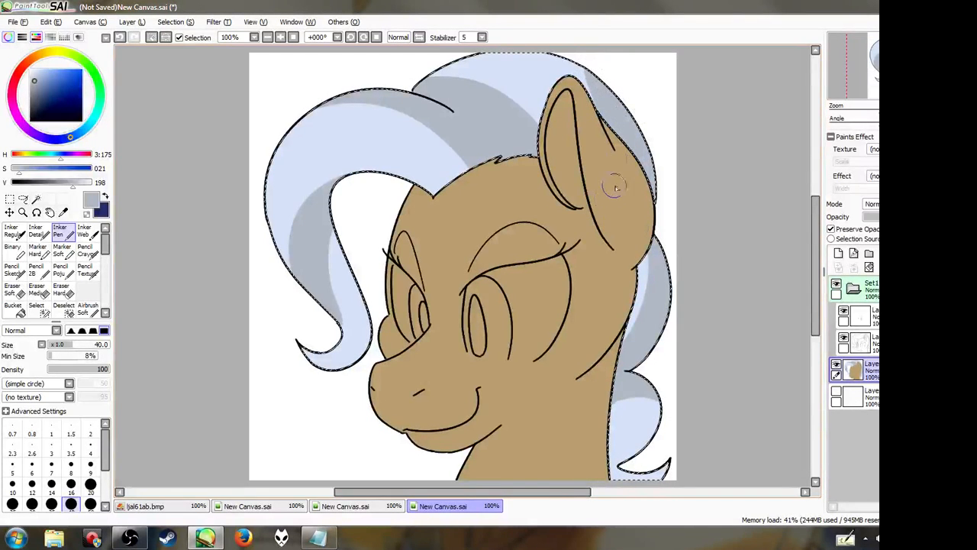
pyautogui.click(10, 199)
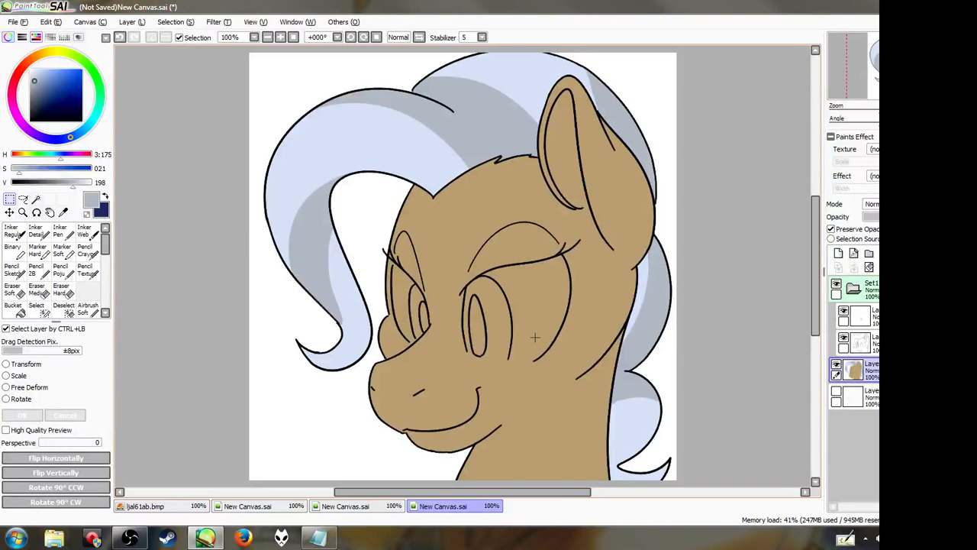
# Close the bottom of the larger eye's iris on the line art layer with a black size 6 Pencil Crayon line
pyautogui.click(30, 120)
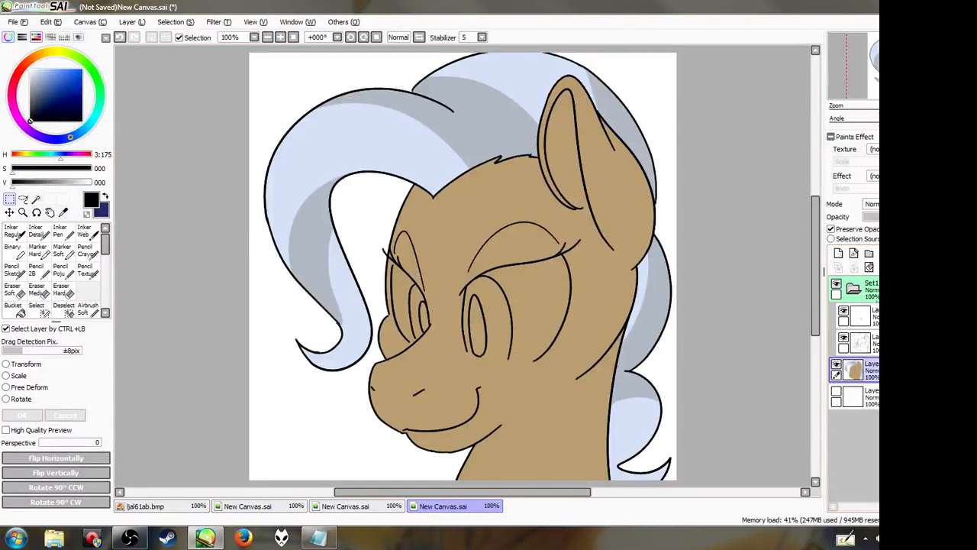
pyautogui.click(853, 314)
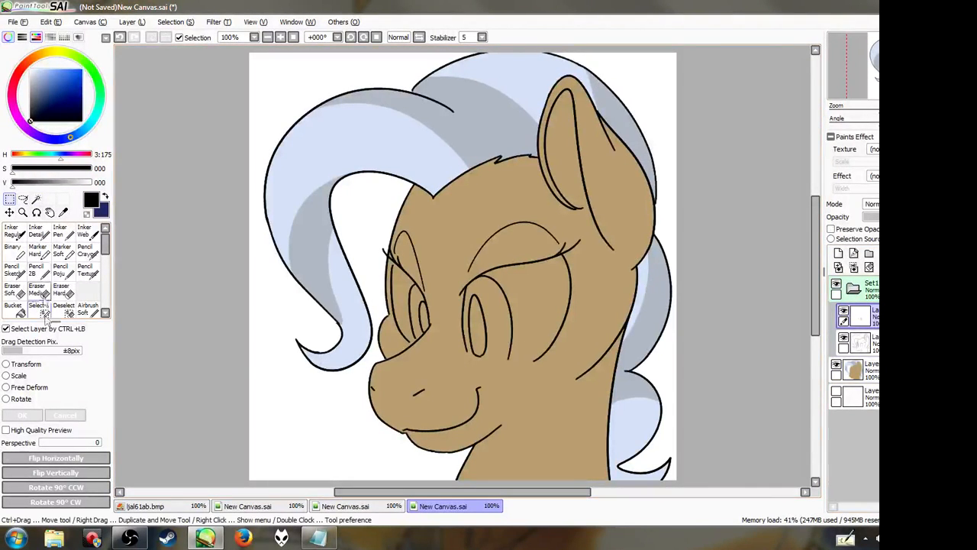
pyautogui.click(84, 251)
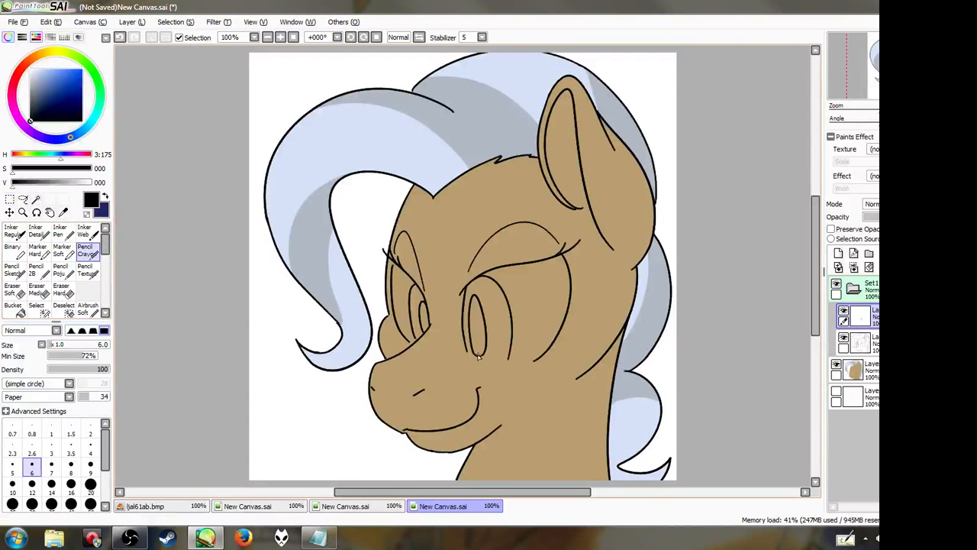
pyautogui.moveTo(489, 361); pyautogui.dragTo(511, 361)
pyautogui.hotkey('ctrl', 'z')
pyautogui.hotkey('ctrl', 'z')
pyautogui.hotkey('ctrl', 'z')
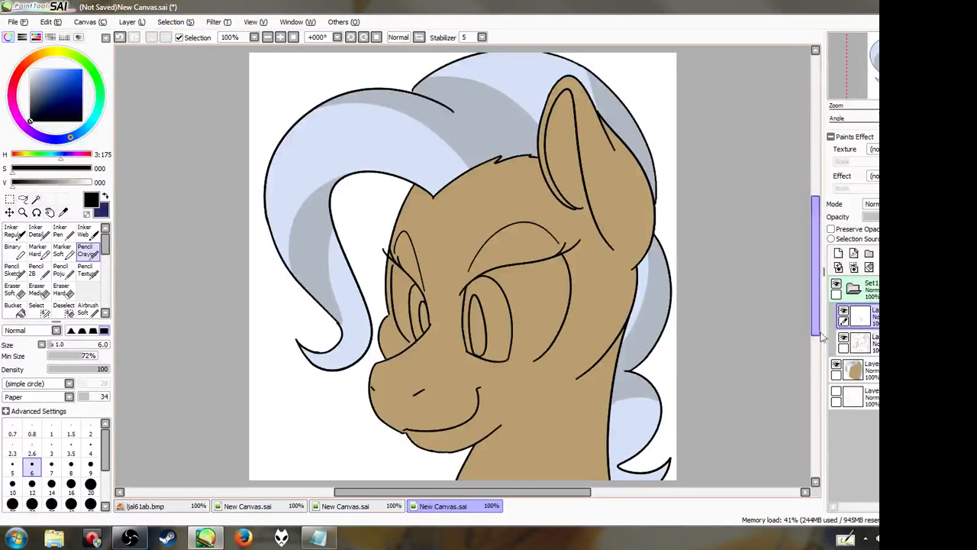
# Paint the larger eye's white on the base color layer in pale blue, saturation 30 and value 249, with the size 40 Inker Pen
pyautogui.click(849, 373)
pyautogui.click(39, 69)
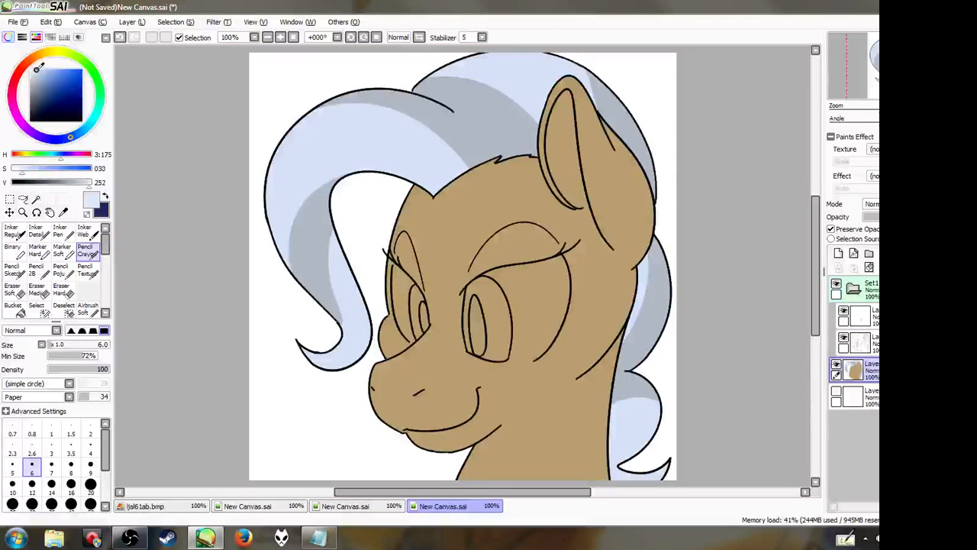
pyautogui.click(60, 231)
pyautogui.moveTo(512, 329)
pyautogui.mouseDown()
pyautogui.moveTo(527, 299)
pyautogui.moveTo(547, 305)
pyautogui.moveTo(528, 329)
pyautogui.moveTo(515, 301)
pyautogui.moveTo(483, 286)
pyautogui.moveTo(513, 277)
pyautogui.moveTo(482, 281)
pyautogui.moveTo(527, 274)
pyautogui.moveTo(501, 290)
pyautogui.mouseUp()
pyautogui.click(280, 37)
pyautogui.click(281, 37)
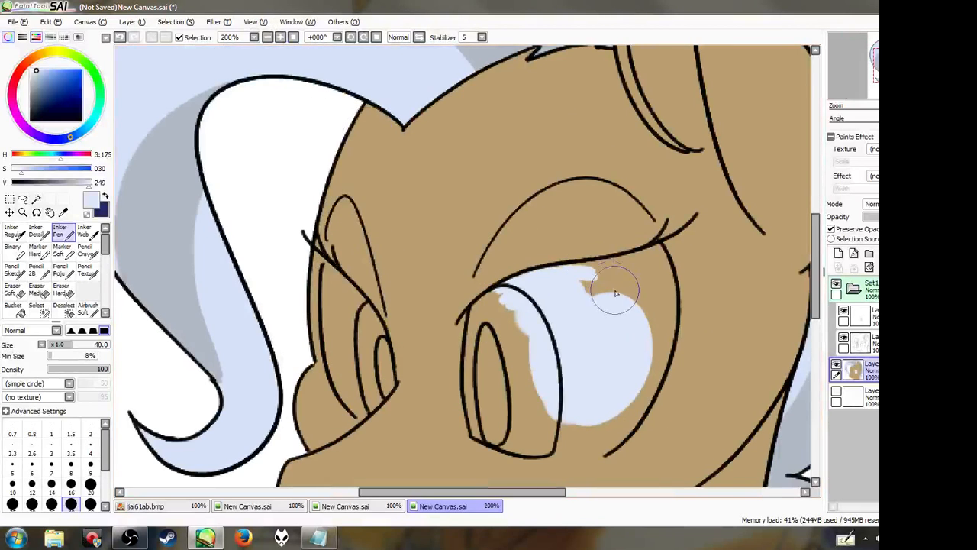
pyautogui.moveTo(601, 279)
pyautogui.mouseDown()
pyautogui.moveTo(559, 274)
pyautogui.moveTo(658, 248)
pyautogui.moveTo(607, 273)
pyautogui.moveTo(622, 278)
pyautogui.moveTo(640, 311)
pyautogui.moveTo(649, 301)
pyautogui.moveTo(627, 265)
pyautogui.moveTo(658, 280)
pyautogui.moveTo(668, 269)
pyautogui.moveTo(649, 259)
pyautogui.moveTo(645, 379)
pyautogui.moveTo(660, 278)
pyautogui.moveTo(657, 348)
pyautogui.moveTo(672, 318)
pyautogui.moveTo(668, 297)
pyautogui.moveTo(615, 403)
pyautogui.moveTo(572, 432)
pyautogui.moveTo(590, 399)
pyautogui.moveTo(637, 391)
pyautogui.moveTo(627, 418)
pyautogui.moveTo(666, 332)
pyautogui.moveTo(656, 375)
pyautogui.moveTo(670, 322)
pyautogui.moveTo(661, 358)
pyautogui.moveTo(671, 337)
pyautogui.moveTo(607, 451)
pyautogui.moveTo(625, 434)
pyautogui.moveTo(657, 374)
pyautogui.moveTo(558, 434)
pyautogui.moveTo(574, 435)
pyautogui.moveTo(586, 458)
pyautogui.moveTo(552, 447)
pyautogui.moveTo(608, 444)
pyautogui.moveTo(544, 454)
pyautogui.moveTo(611, 449)
pyautogui.moveTo(557, 450)
pyautogui.moveTo(585, 442)
pyautogui.mouseUp()
# Paint the smaller eye's white in the same pale blue and tidy its edges with colors picked from the canvas
pyautogui.moveTo(352, 359)
pyautogui.mouseDown()
pyautogui.moveTo(364, 418)
pyautogui.moveTo(332, 367)
pyautogui.moveTo(346, 392)
pyautogui.moveTo(335, 338)
pyautogui.moveTo(348, 349)
pyautogui.moveTo(332, 302)
pyautogui.moveTo(356, 361)
pyautogui.moveTo(356, 307)
pyautogui.moveTo(325, 267)
pyautogui.moveTo(366, 307)
pyautogui.moveTo(364, 322)
pyautogui.moveTo(327, 270)
pyautogui.moveTo(332, 317)
pyautogui.moveTo(338, 310)
pyautogui.moveTo(329, 275)
pyautogui.moveTo(331, 355)
pyautogui.moveTo(326, 277)
pyautogui.moveTo(340, 340)
pyautogui.moveTo(337, 285)
pyautogui.mouseUp()
pyautogui.rightClick(410, 281)
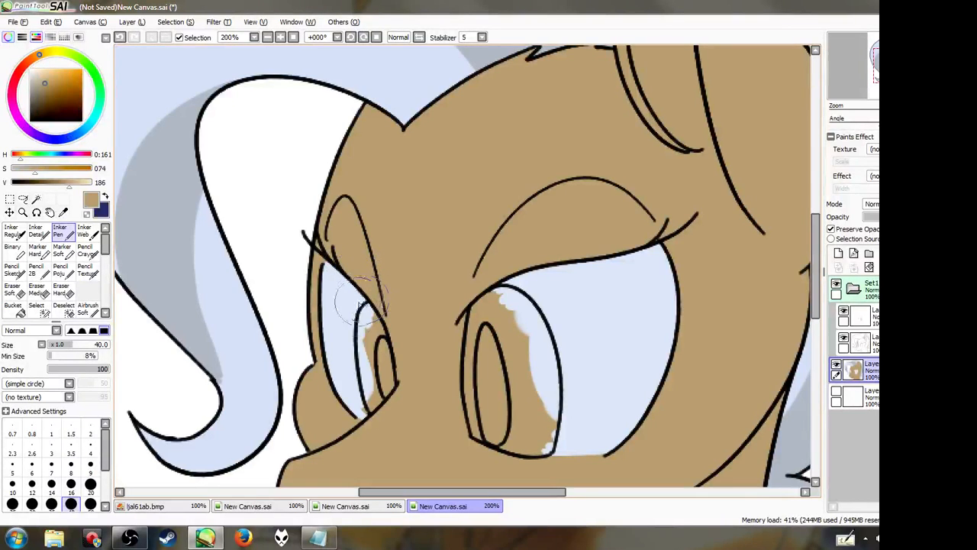
pyautogui.rightClick(338, 340)
pyautogui.moveTo(366, 412)
pyautogui.mouseDown()
pyautogui.moveTo(371, 403)
pyautogui.moveTo(362, 411)
pyautogui.mouseUp()
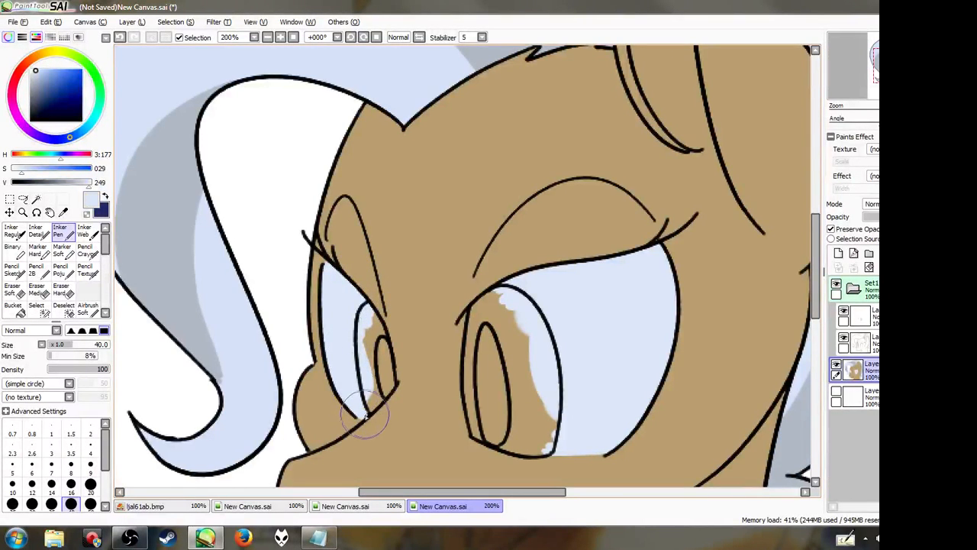
# Select both irises with the Magic Wand and bucket-fill them with medium blue, saturation 156 and value 207
pyautogui.click(35, 199)
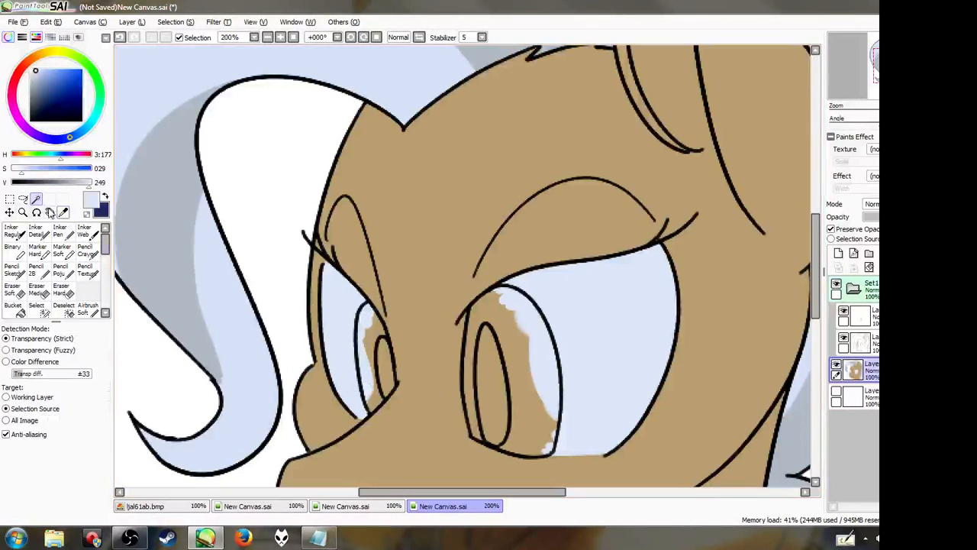
pyautogui.click(532, 390)
pyautogui.click(364, 362)
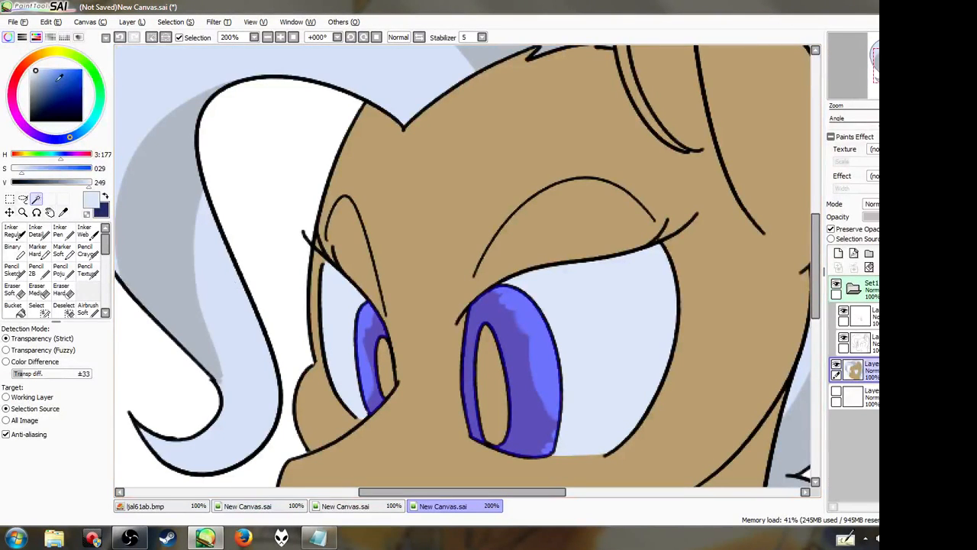
pyautogui.rightClick(354, 317)
pyautogui.click(17, 310)
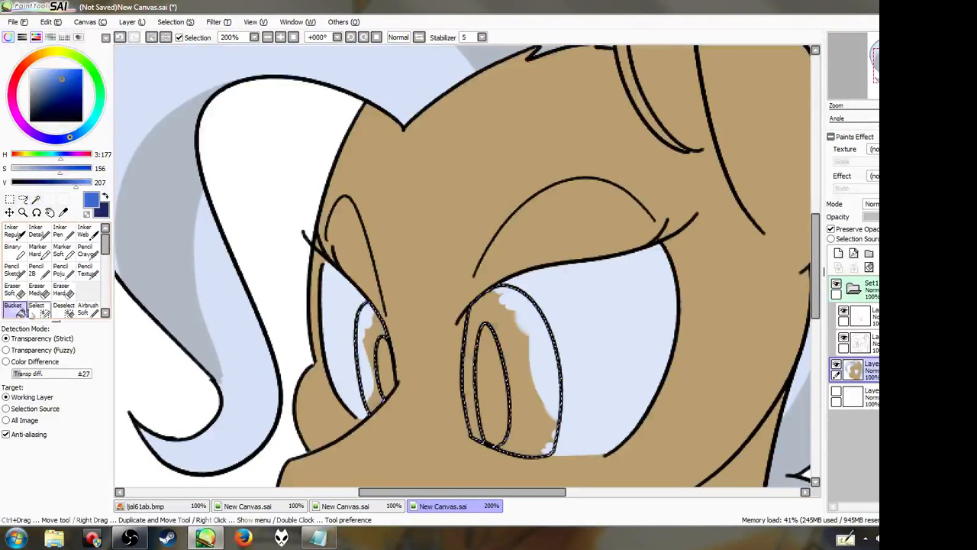
pyautogui.click(534, 366)
pyautogui.click(373, 355)
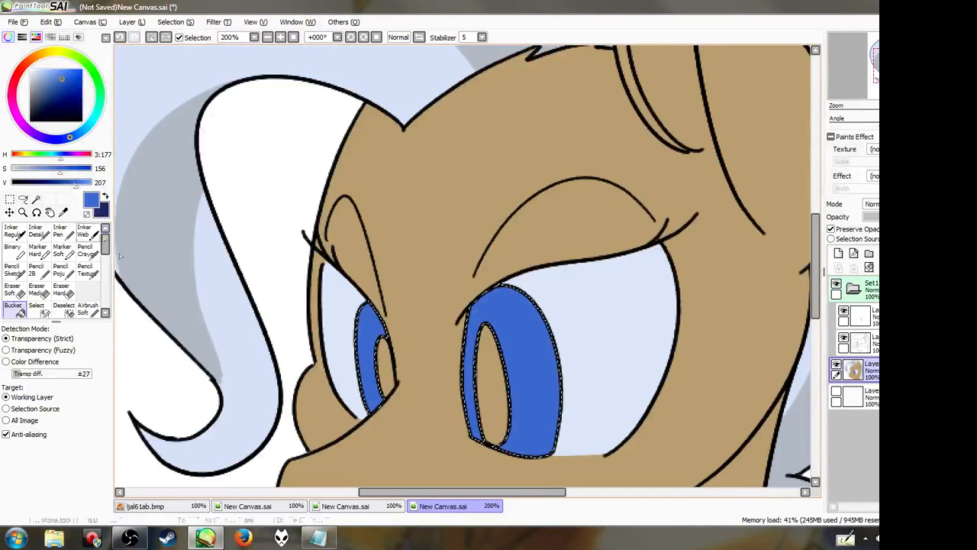
# Blend dark blue, saturation 195 and value 147, into the upper part of both irises with the Oil Pastel Blend brush at size 20
pyautogui.click(73, 87)
pyautogui.moveTo(71, 88); pyautogui.dragTo(70, 90)
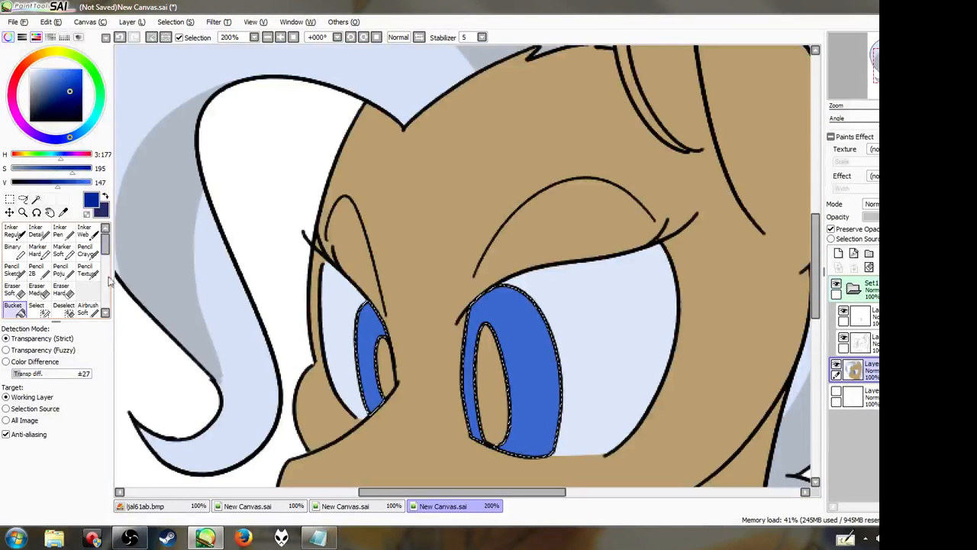
pyautogui.scroll(-1, 53, 267)
pyautogui.click(63, 308)
pyautogui.press('[')
pyautogui.press('[')
pyautogui.press('[')
pyautogui.press('[')
pyautogui.press('[')
pyautogui.press('[')
pyautogui.press('[')
pyautogui.press('[')
pyautogui.press('[')
pyautogui.press('[')
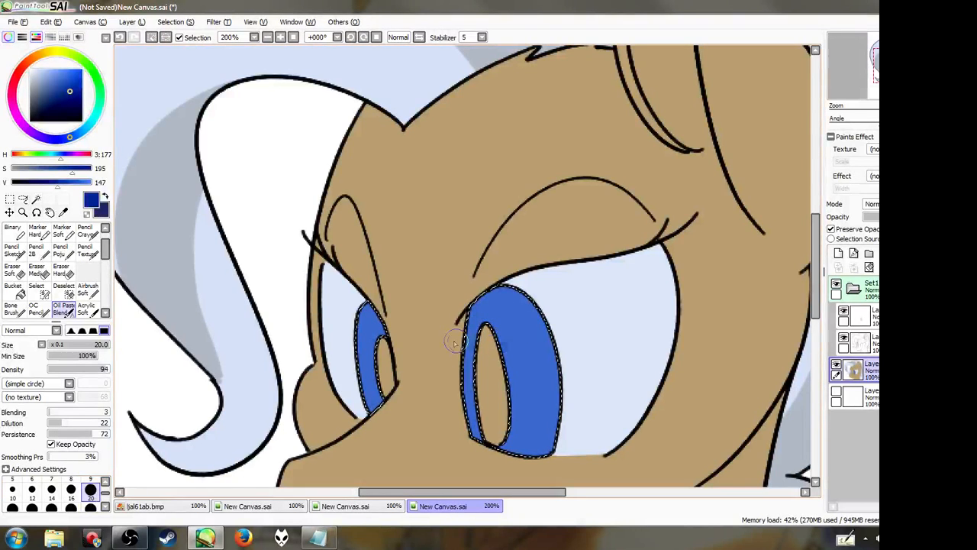
pyautogui.moveTo(454, 343); pyautogui.dragTo(487, 324)
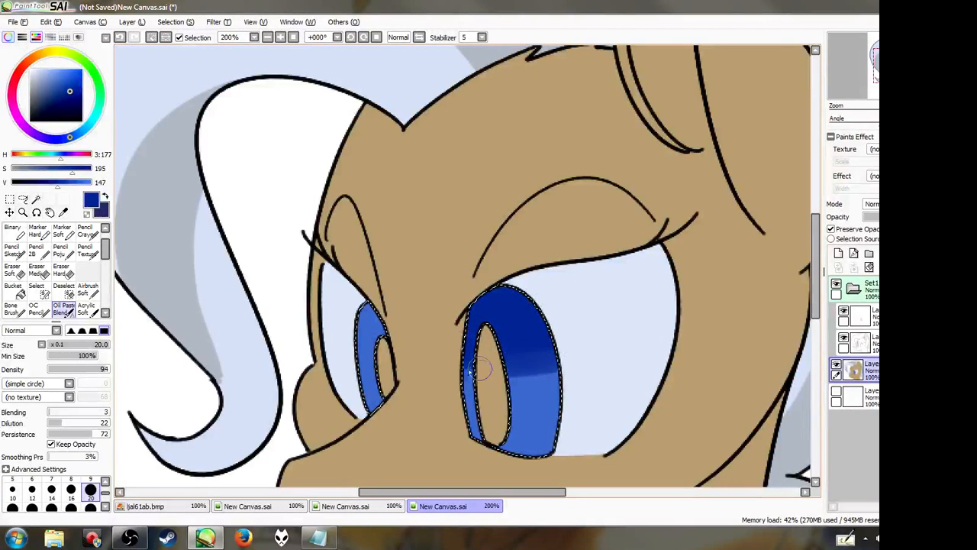
pyautogui.moveTo(480, 367); pyautogui.dragTo(495, 389)
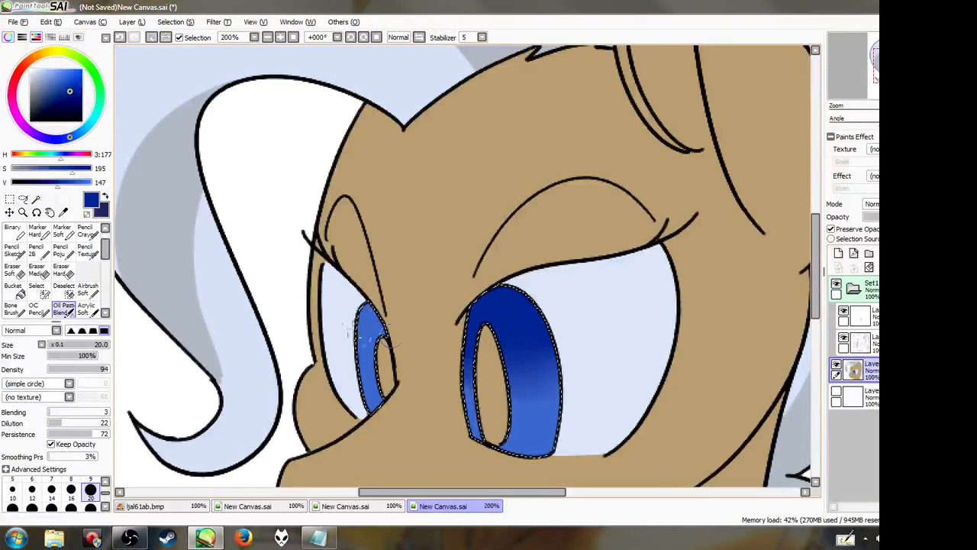
pyautogui.moveTo(362, 319); pyautogui.dragTo(399, 338)
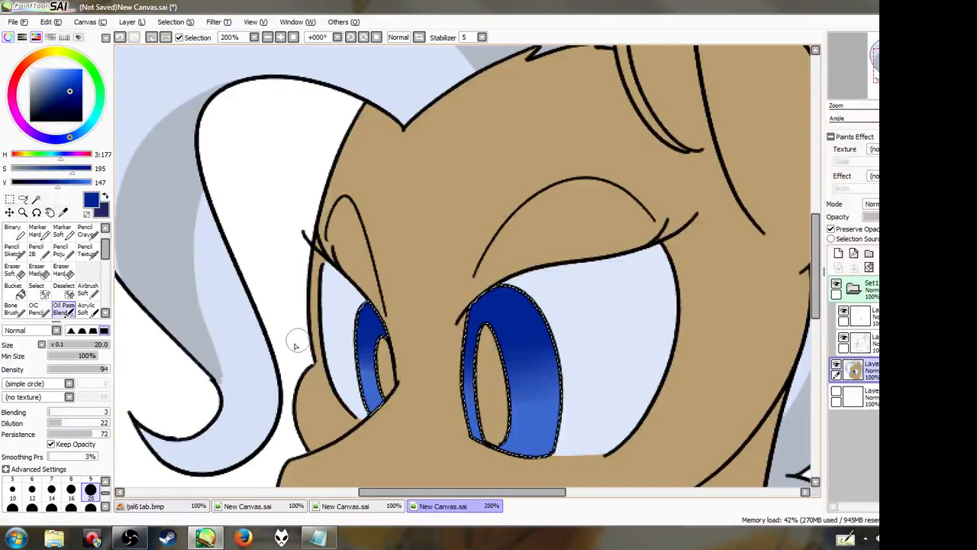
# Try a size 10 pale-blue highlight, saturation 48 and value 255, across the larger eye's lower iris and undo it
pyautogui.click(40, 70)
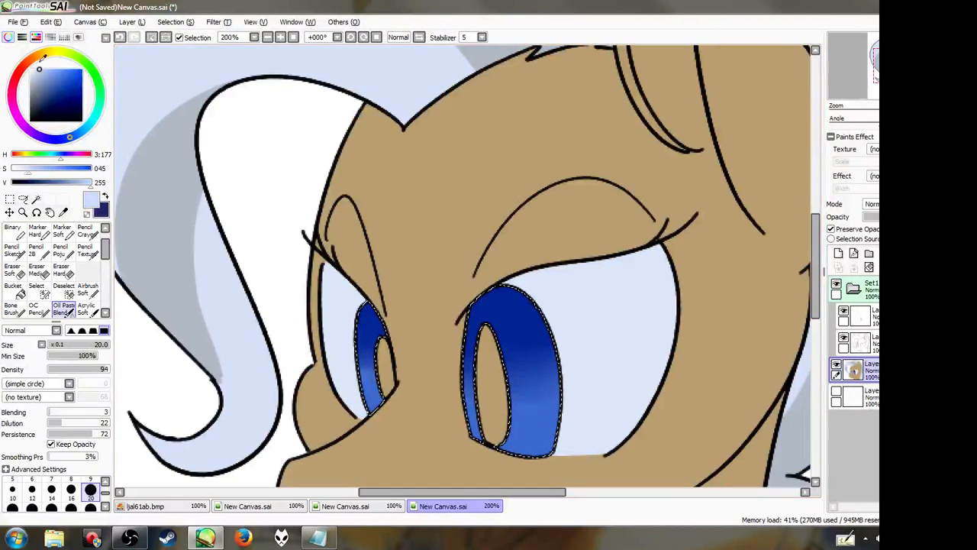
pyautogui.click(12, 489)
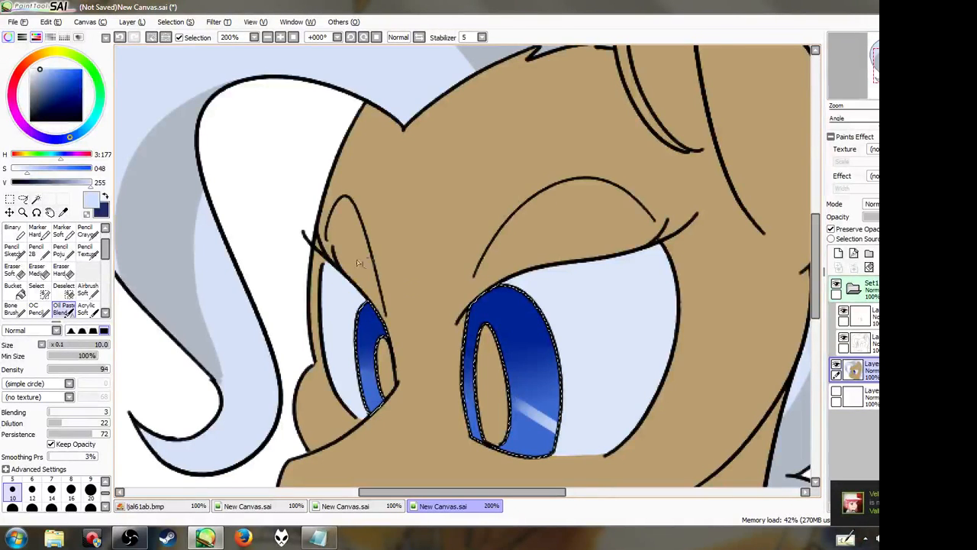
pyautogui.hotkey('ctrl', 'z')
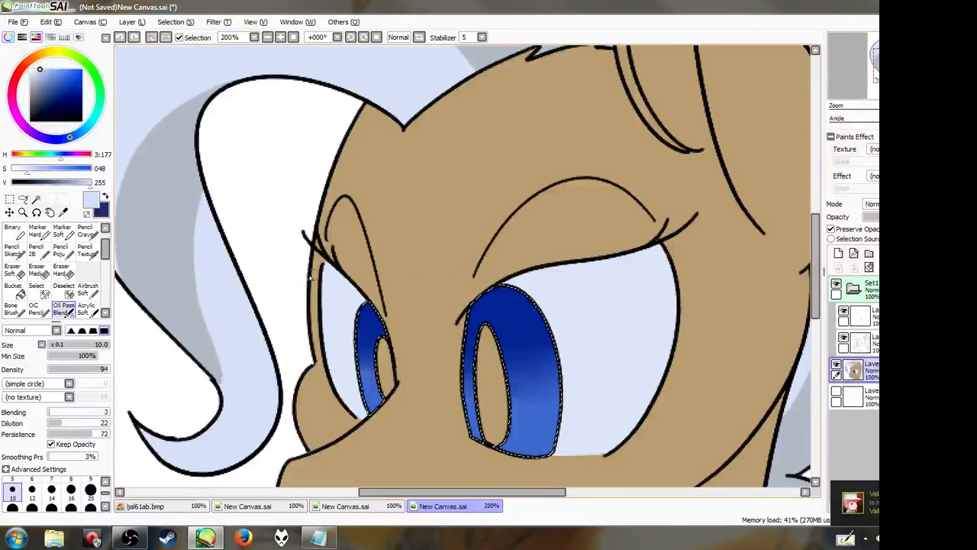
# Replace the iris selection with both pupils, bucket-fill them with dark navy, saturation 54 and value 63, and clear the selection
pyautogui.click(10, 199)
pyautogui.hotkey('ctrl', 'd')
pyautogui.click(35, 200)
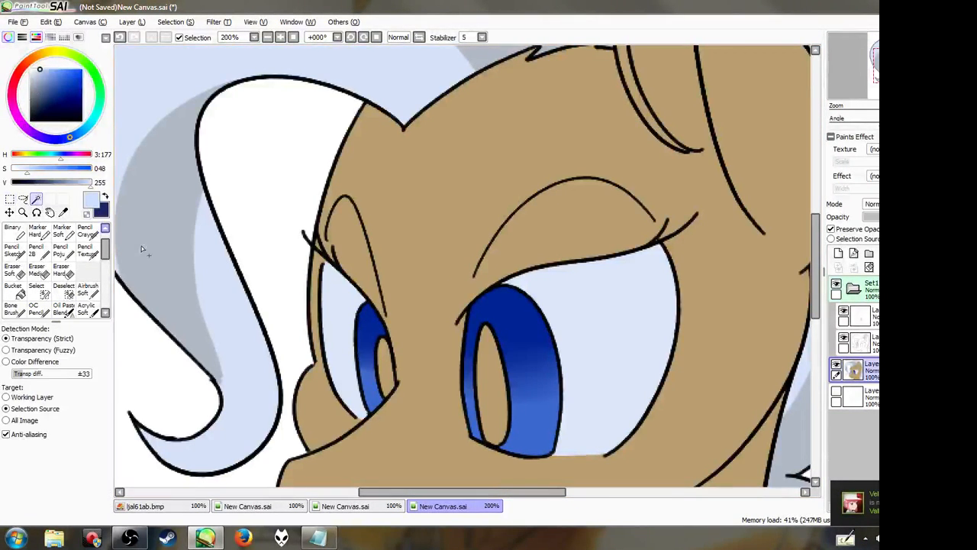
pyautogui.click(386, 368)
pyautogui.click(489, 378)
pyautogui.click(41, 108)
pyautogui.click(13, 293)
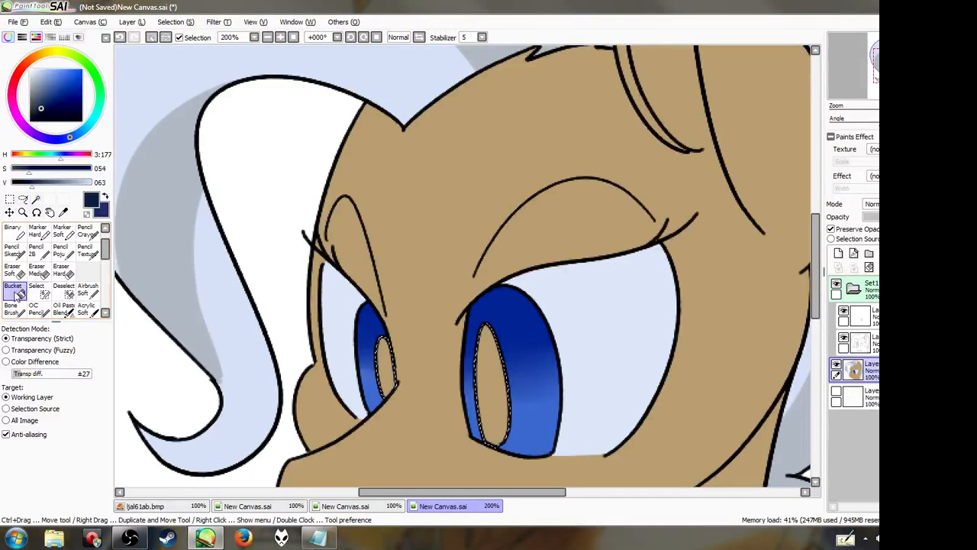
pyautogui.click(386, 366)
pyautogui.click(503, 387)
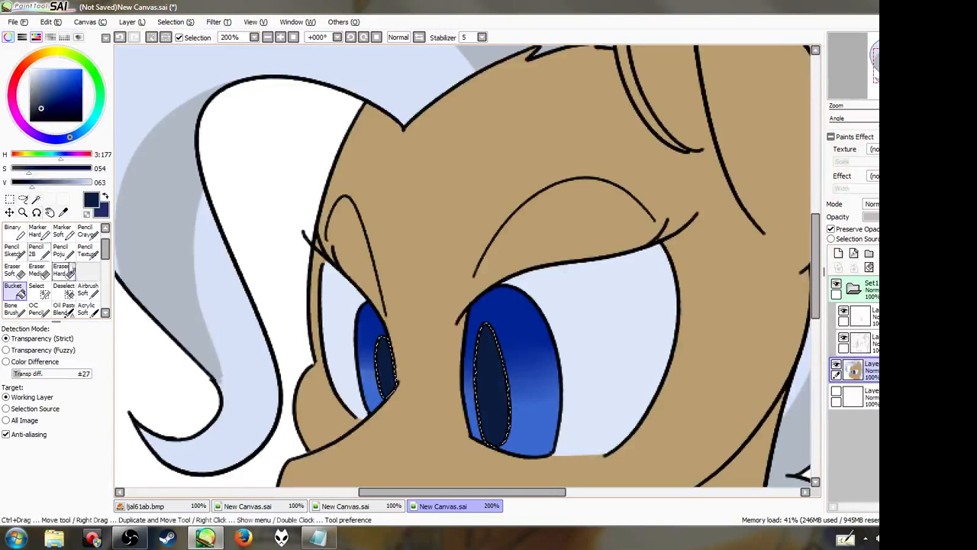
pyautogui.click(294, 38)
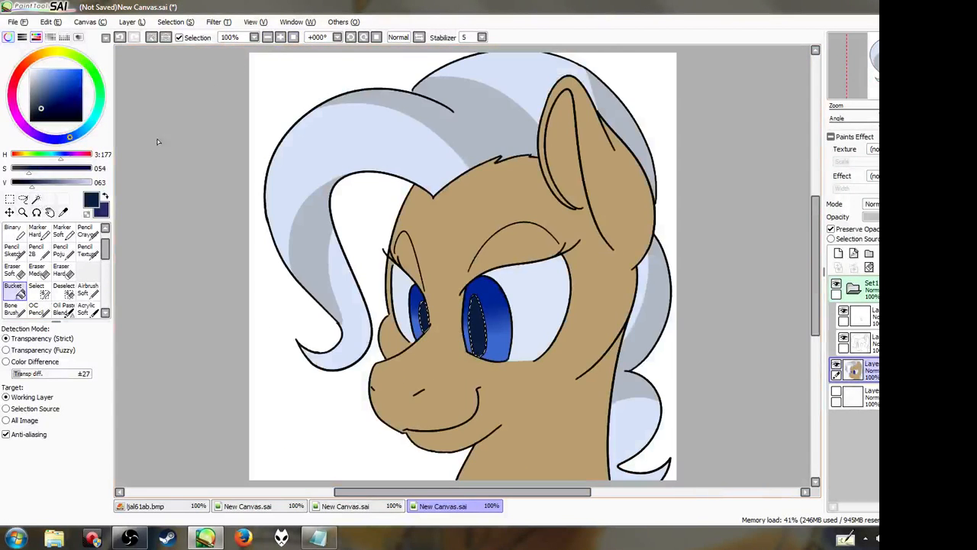
pyautogui.press('m')
pyautogui.hotkey('ctrl', 'd')
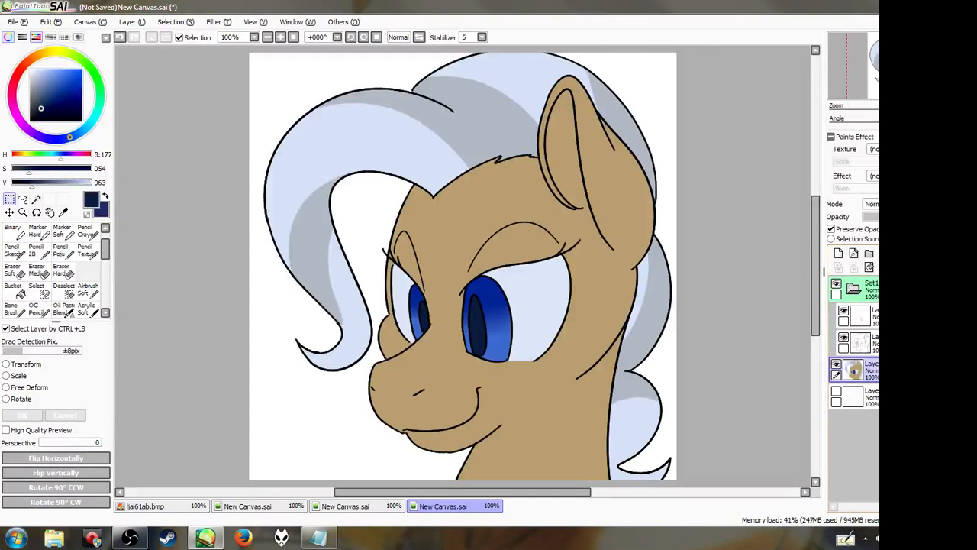
# Add a Multiply layer at 70% opacity directly above the base colors and bucket-fill it with purple, saturation 105 and value 126
pyautogui.click(838, 254)
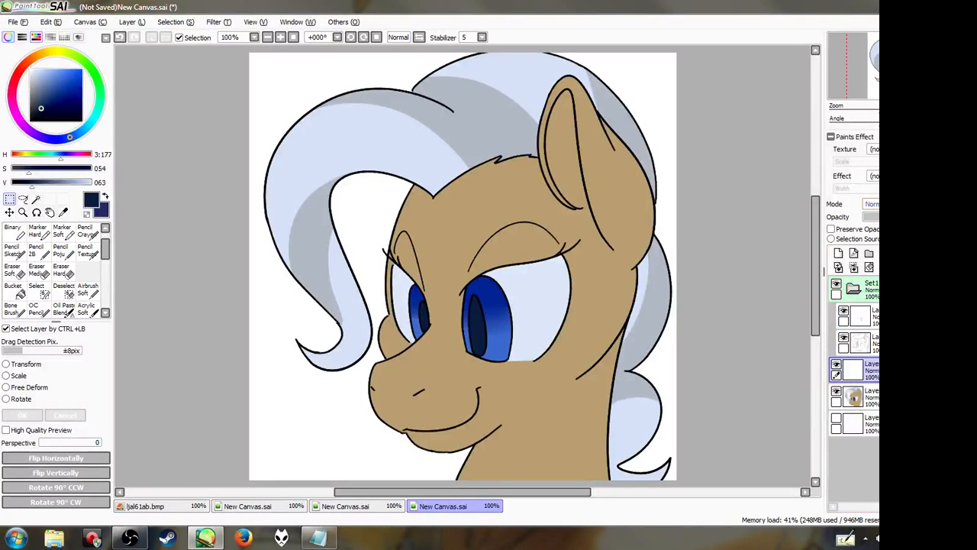
pyautogui.click(870, 203)
pyautogui.click(871, 224)
pyautogui.click(937, 216)
pyautogui.click(18, 116)
pyautogui.click(51, 96)
pyautogui.click(17, 290)
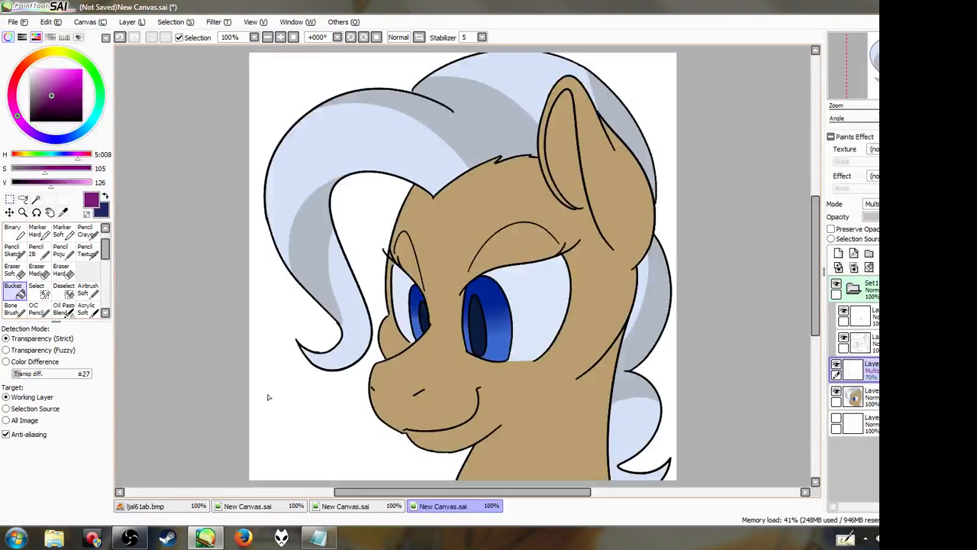
pyautogui.click(290, 432)
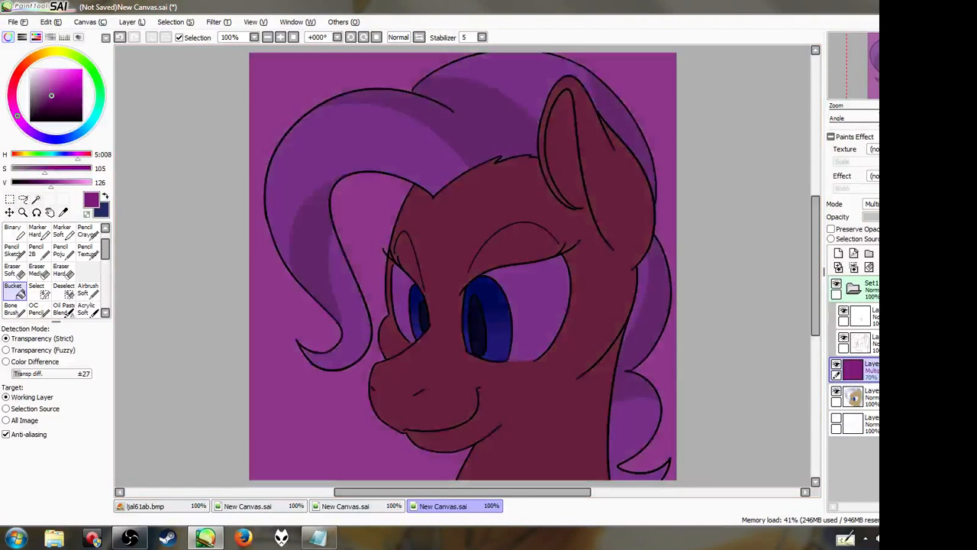
# Refill the Multiply layer with dark purple, saturation 123 and value 60, and set the layer's opacity to 88%
pyautogui.moveTo(35, 109); pyautogui.dragTo(56, 109)
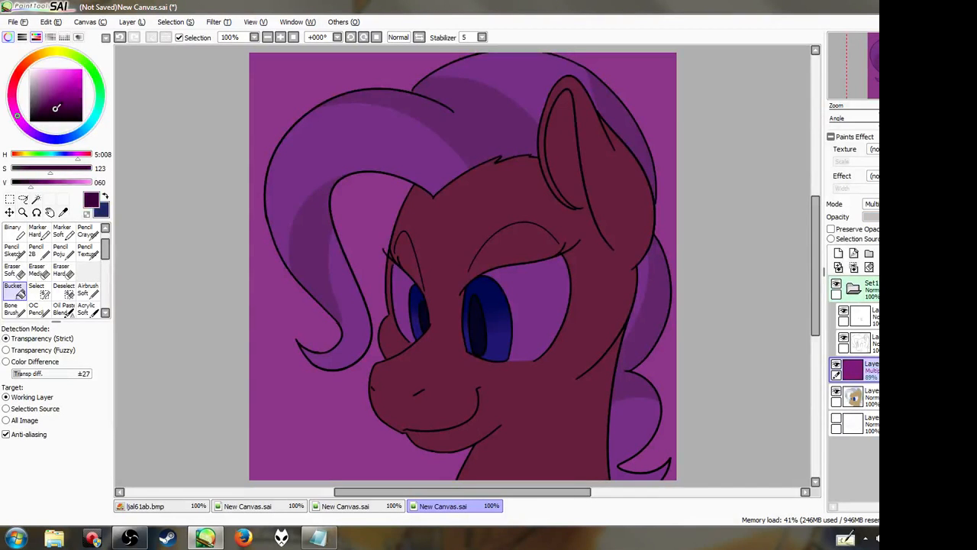
pyautogui.click(661, 347)
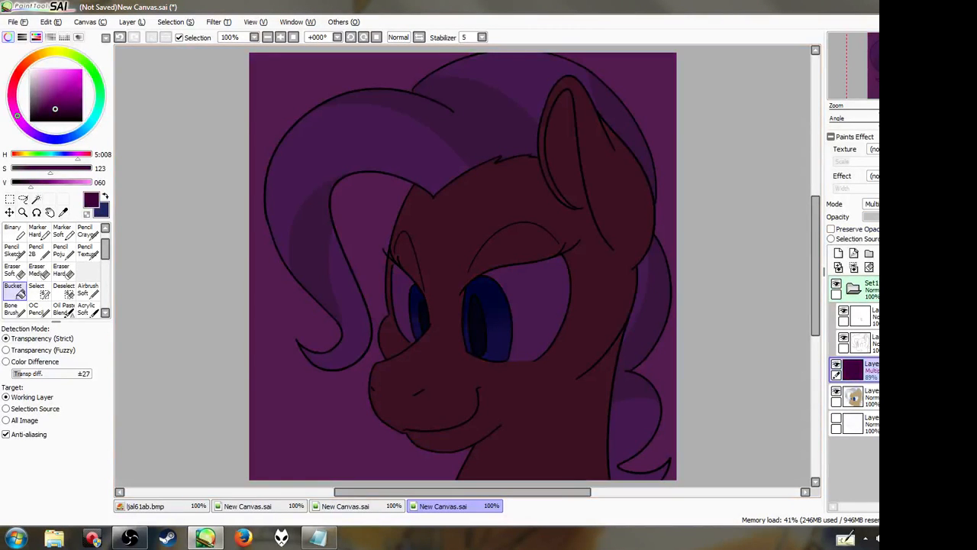
pyautogui.moveTo(961, 217)
pyautogui.mouseDown()
pyautogui.moveTo(974, 216)
pyautogui.moveTo(960, 217)
pyautogui.mouseUp()
# Add a background layer beneath the base colors, try a reddish-brown fill, and refill it with teal, saturation 87 and value 165
pyautogui.click(873, 424)
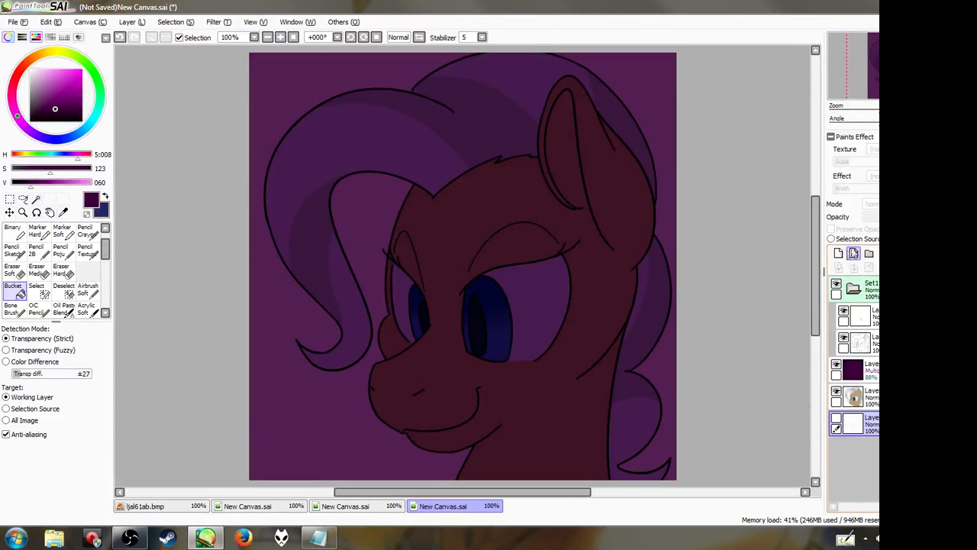
pyautogui.click(838, 252)
pyautogui.click(48, 87)
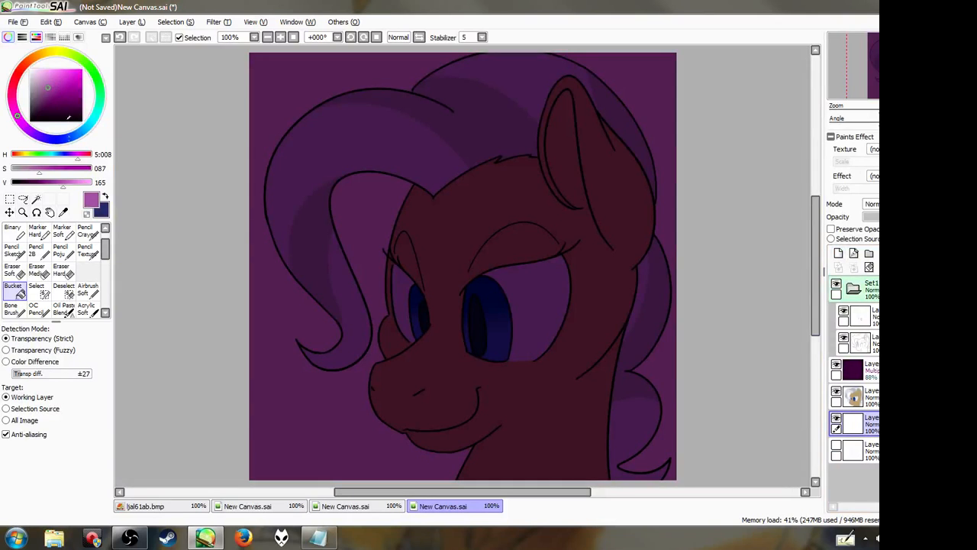
pyautogui.click(24, 66)
pyautogui.click(312, 418)
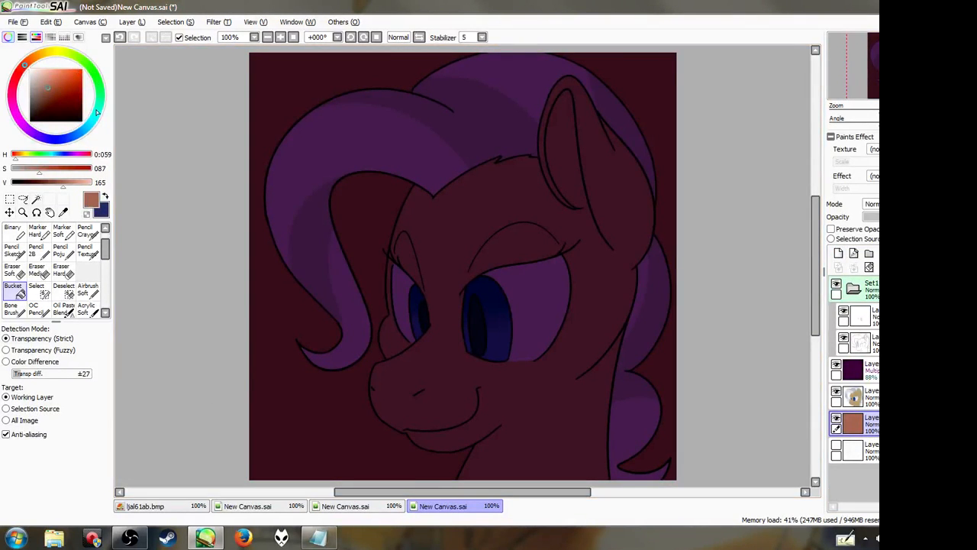
pyautogui.click(97, 112)
pyautogui.click(322, 426)
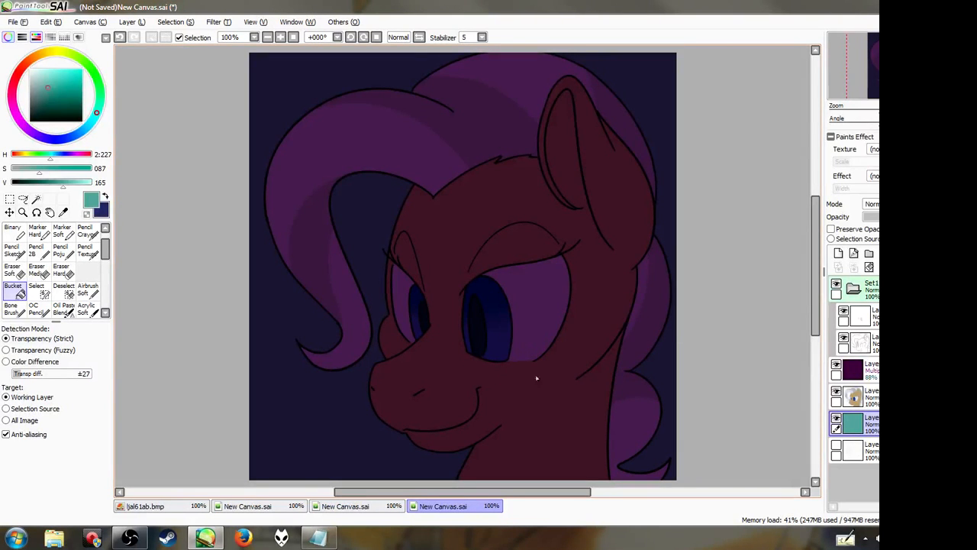
# Preserve the opacity of the base color layer and add a new layer directly above it, clipped to it
pyautogui.click(851, 371)
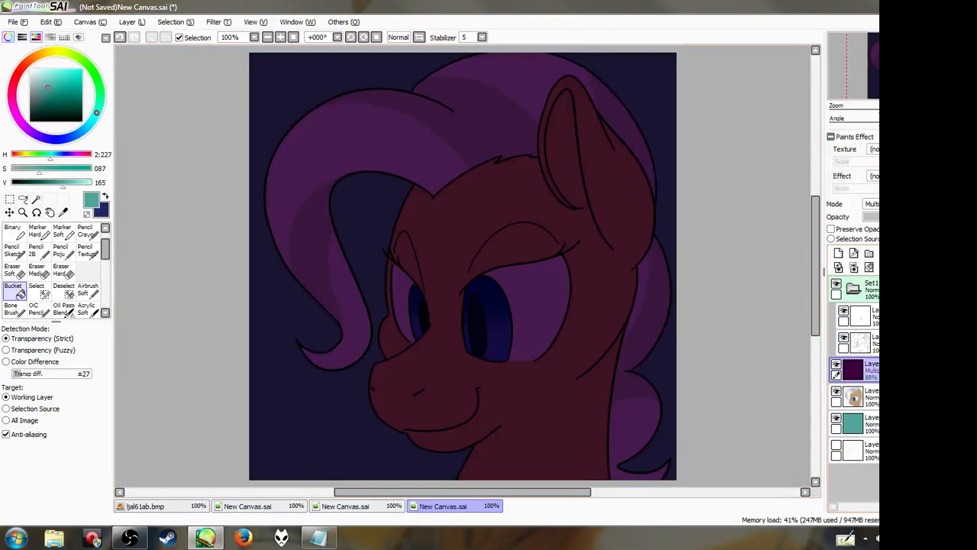
pyautogui.click(840, 395)
pyautogui.click(831, 229)
pyautogui.click(838, 252)
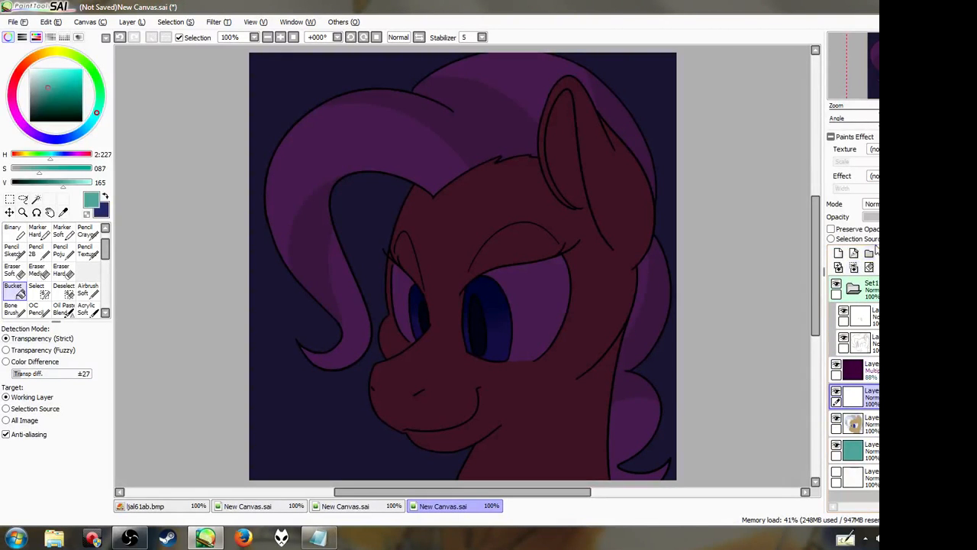
pyautogui.click(899, 229)
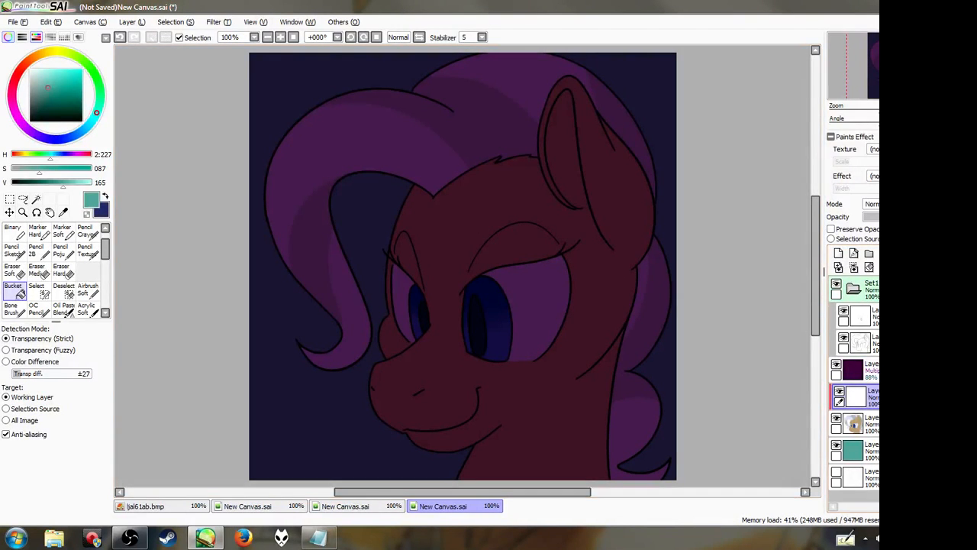
pyautogui.click(875, 422)
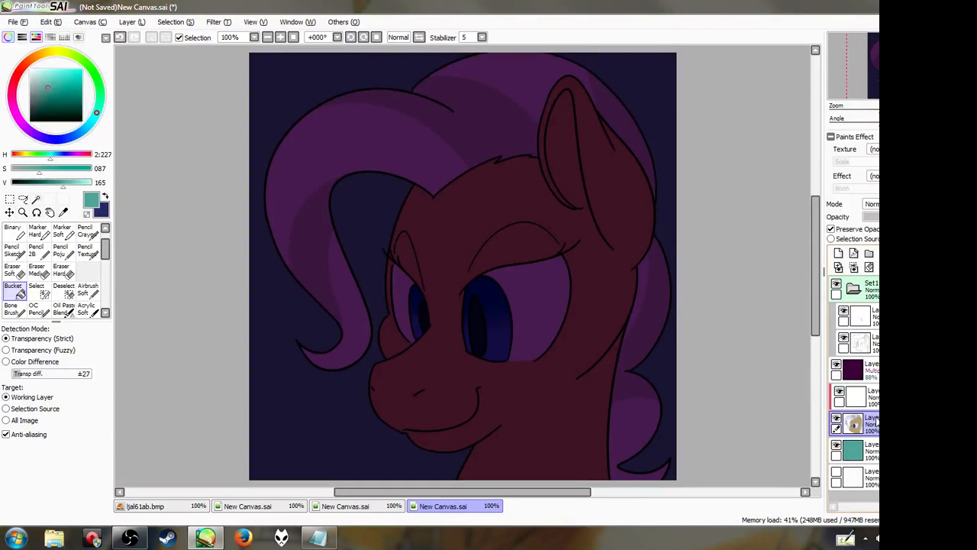
pyautogui.click(872, 395)
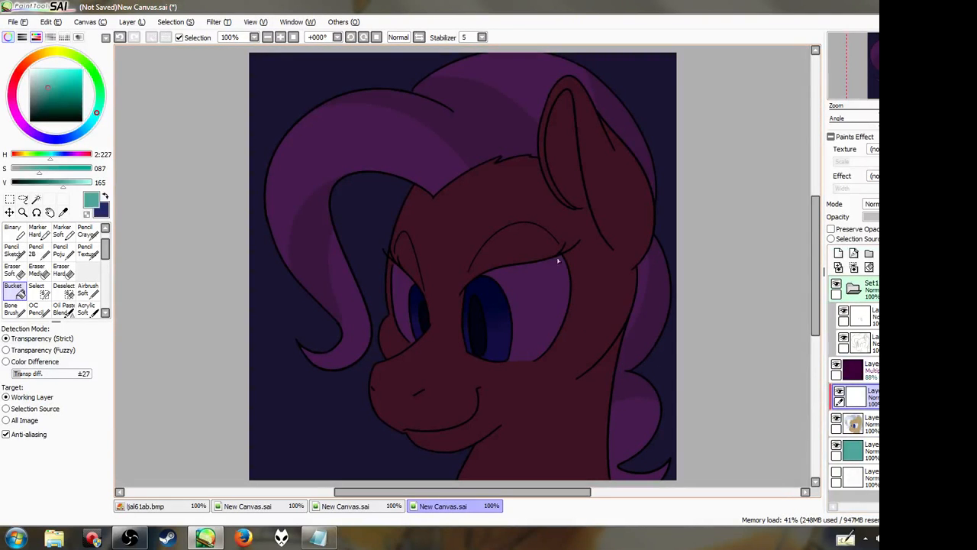
pyautogui.click(875, 422)
pyautogui.click(871, 395)
# Choose the Inker Pen with bright yellow, saturation 255 and value 255, for painting on the clipped layer
pyautogui.click(58, 53)
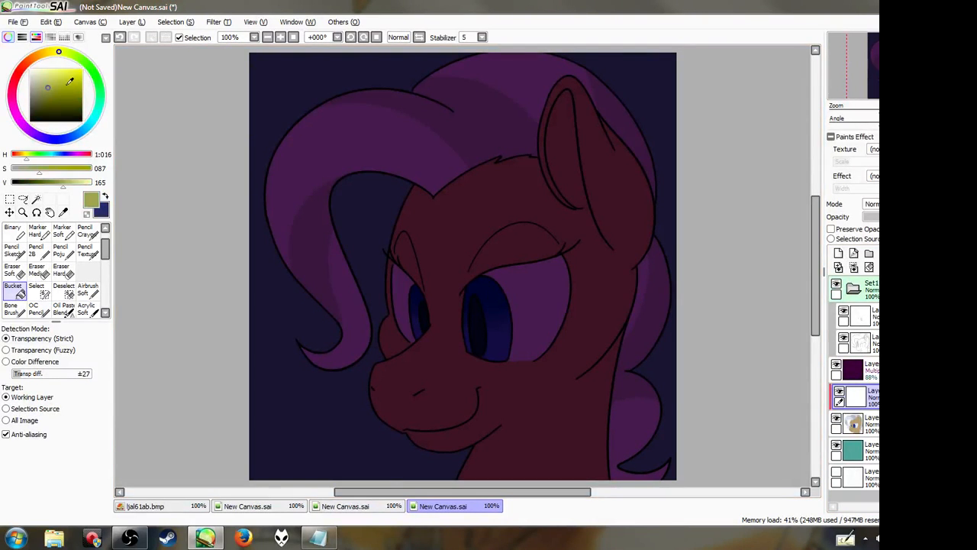
pyautogui.click(82, 69)
pyautogui.scroll(1, 102, 243)
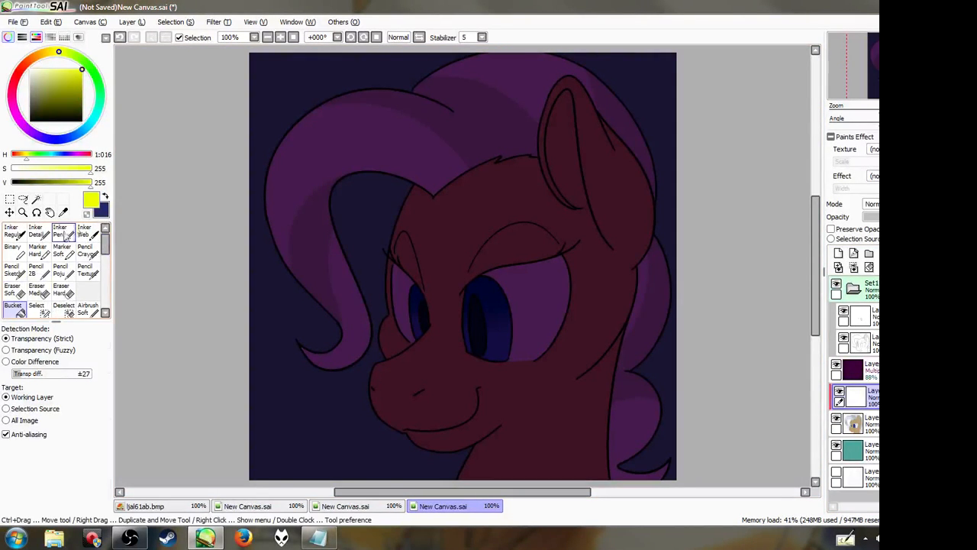
pyautogui.click(60, 231)
# Scribble diagonal yellow test strokes across the whole head on the clipped layer and clear the layer
pyautogui.moveTo(234, 164); pyautogui.dragTo(385, 90)
pyautogui.moveTo(304, 261)
pyautogui.mouseDown()
pyautogui.moveTo(647, 50)
pyautogui.moveTo(346, 330)
pyautogui.moveTo(661, 184)
pyautogui.moveTo(357, 485)
pyautogui.moveTo(717, 252)
pyautogui.moveTo(550, 492)
pyautogui.mouseUp()
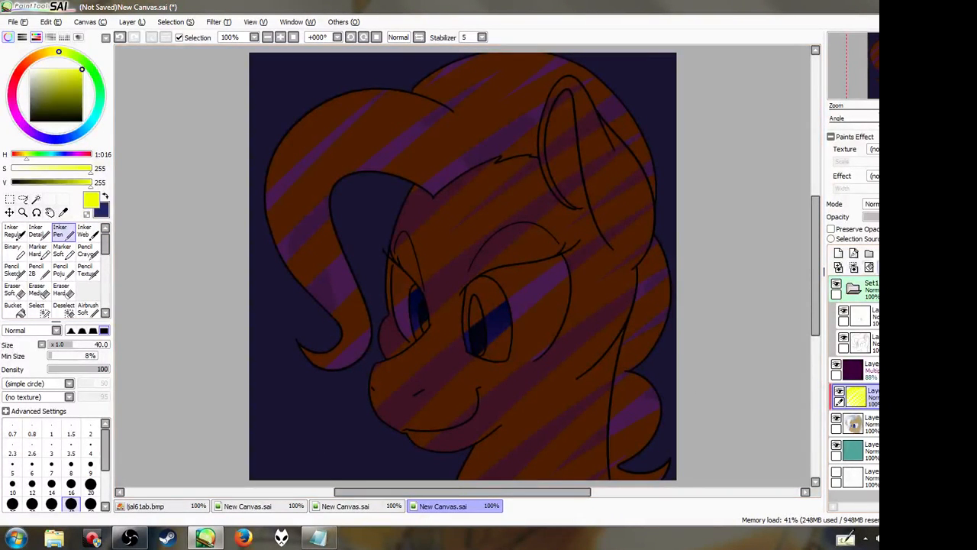
pyautogui.click(869, 267)
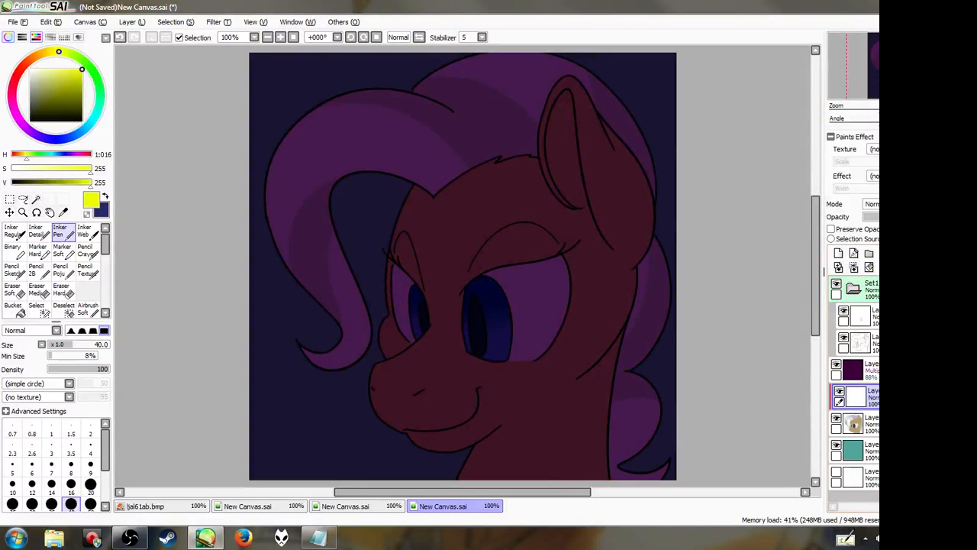
# Set the clipped layer's blending mode to Luminosity
pyautogui.click(872, 203)
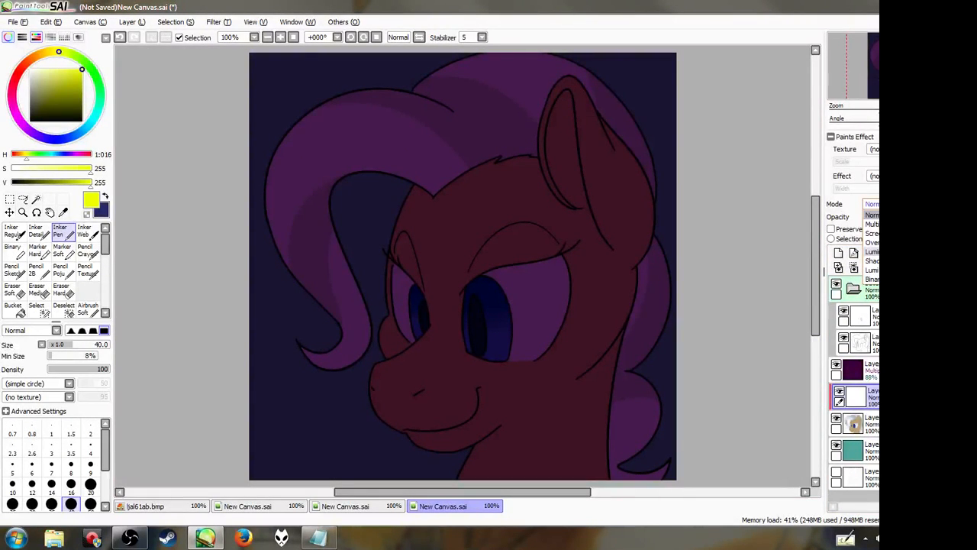
pyautogui.click(873, 251)
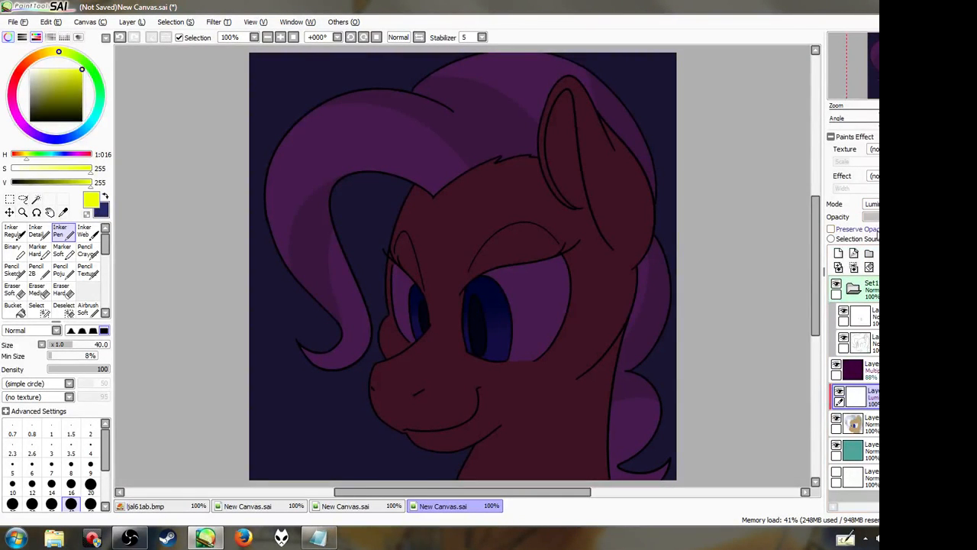
# Try bright yellow and paler yellow patches, saturation 99 and value 255, on the muzzle and undo them
pyautogui.moveTo(407, 381); pyautogui.dragTo(387, 399)
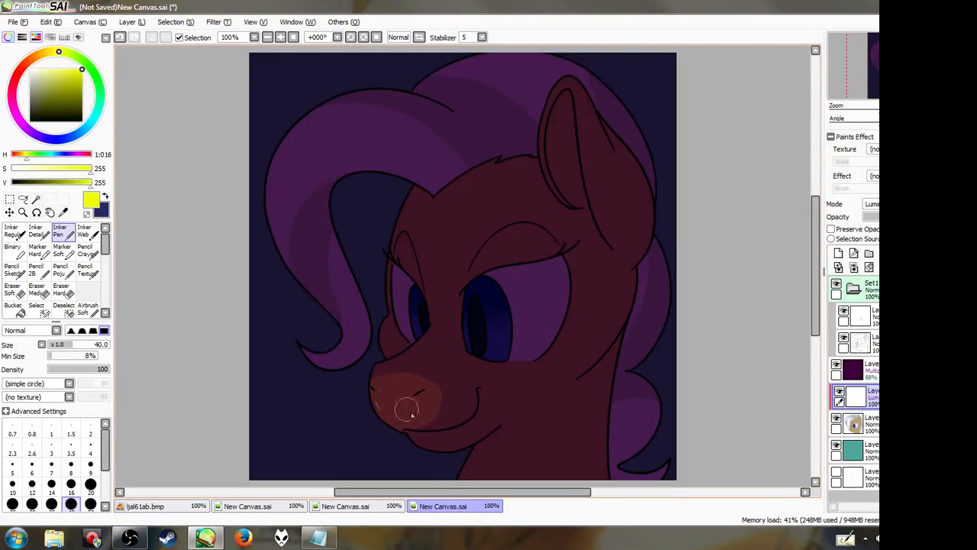
pyautogui.moveTo(868, 396)
pyautogui.mouseDown()
pyautogui.moveTo(869, 368)
pyautogui.moveTo(869, 389)
pyautogui.mouseUp()
pyautogui.moveTo(61, 77); pyautogui.dragTo(49, 70)
pyautogui.moveTo(380, 402)
pyautogui.mouseDown()
pyautogui.moveTo(426, 417)
pyautogui.moveTo(416, 414)
pyautogui.moveTo(433, 395)
pyautogui.mouseUp()
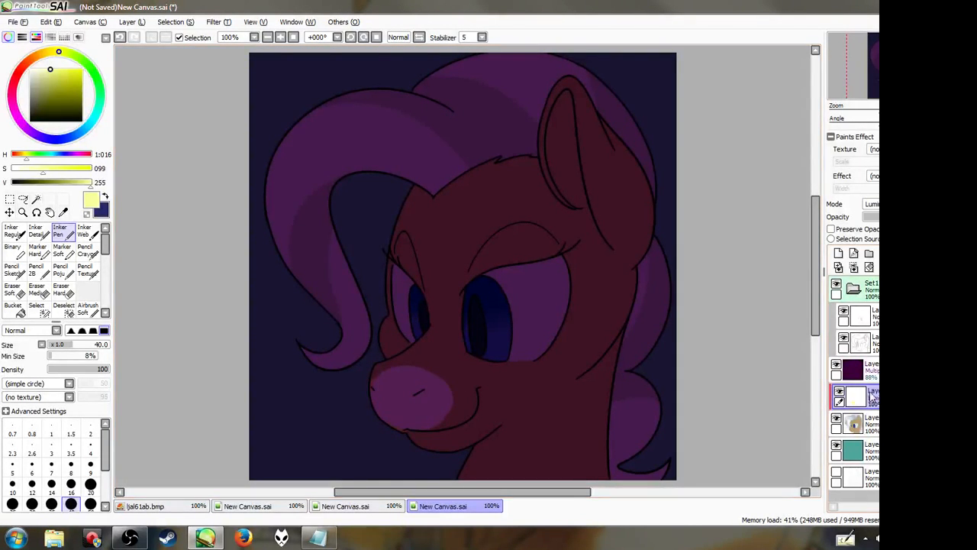
pyautogui.hotkey('ctrl', 'z')
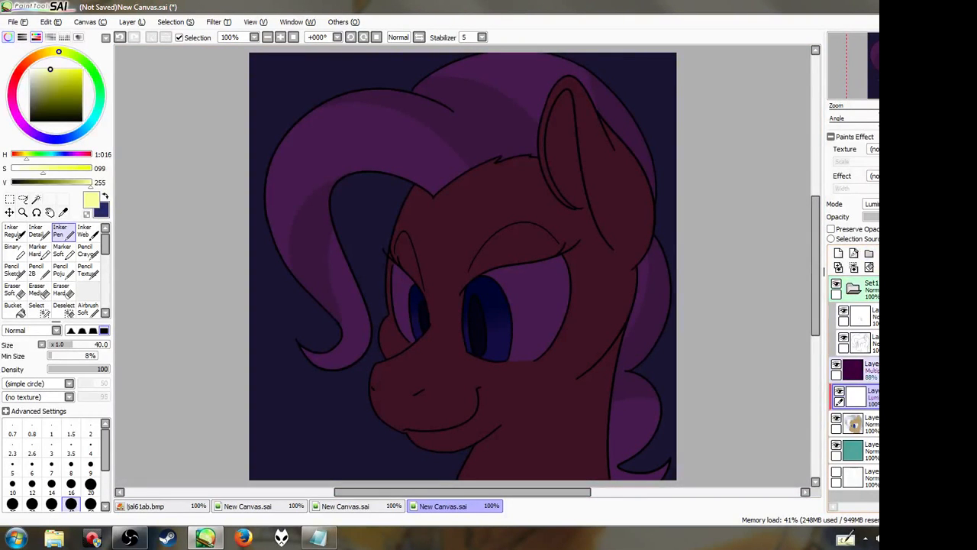
# Try a thin pale-yellow highlight stroke along the upper edge of the muzzle
pyautogui.keyDown('ctrl'); pyautogui.click(865, 367); pyautogui.keyUp('ctrl')
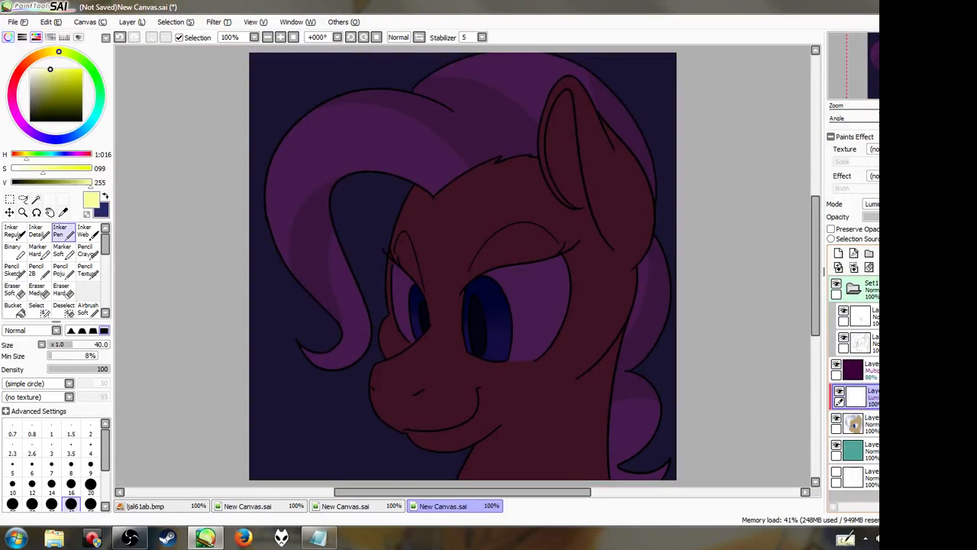
pyautogui.keyDown('ctrl'); pyautogui.click(865, 369); pyautogui.keyUp('ctrl')
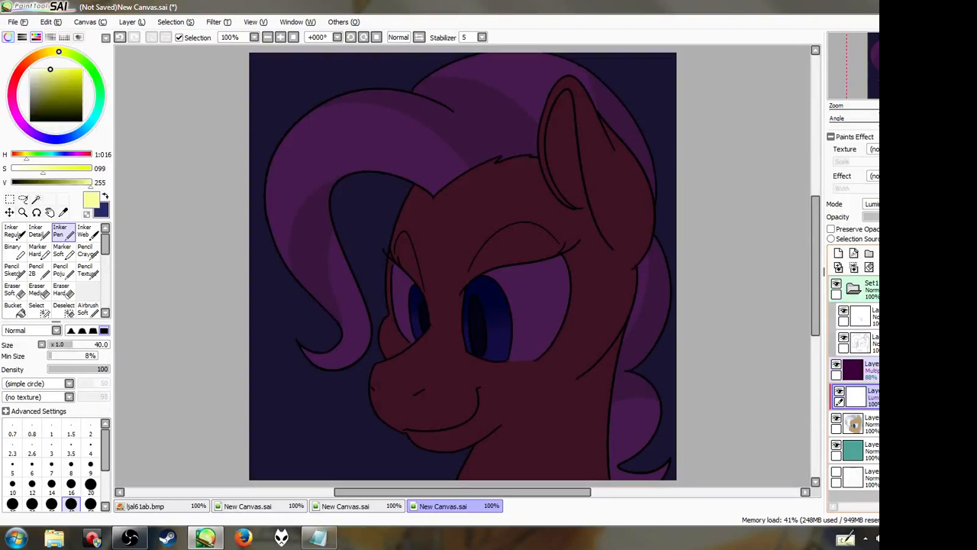
pyautogui.click(838, 365)
pyautogui.click(838, 366)
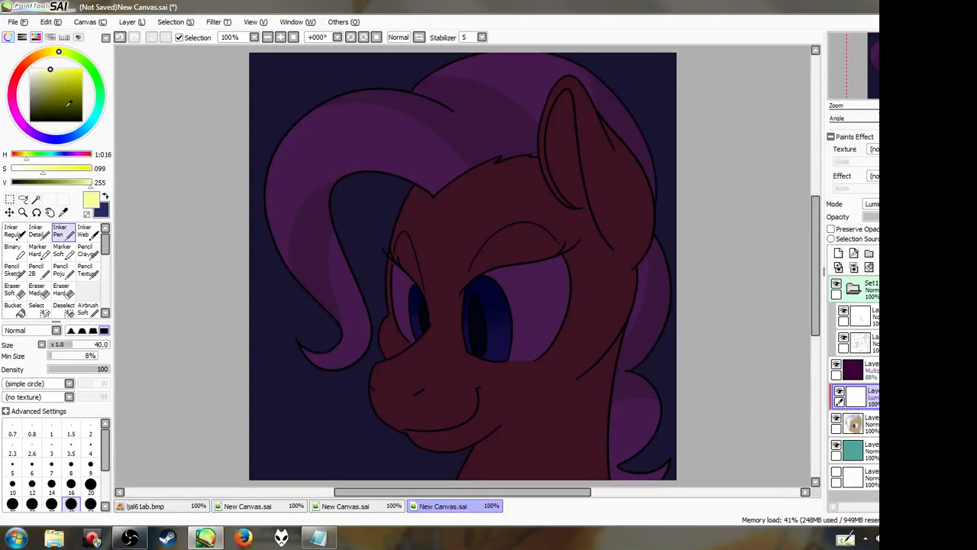
pyautogui.moveTo(372, 369); pyautogui.dragTo(443, 375)
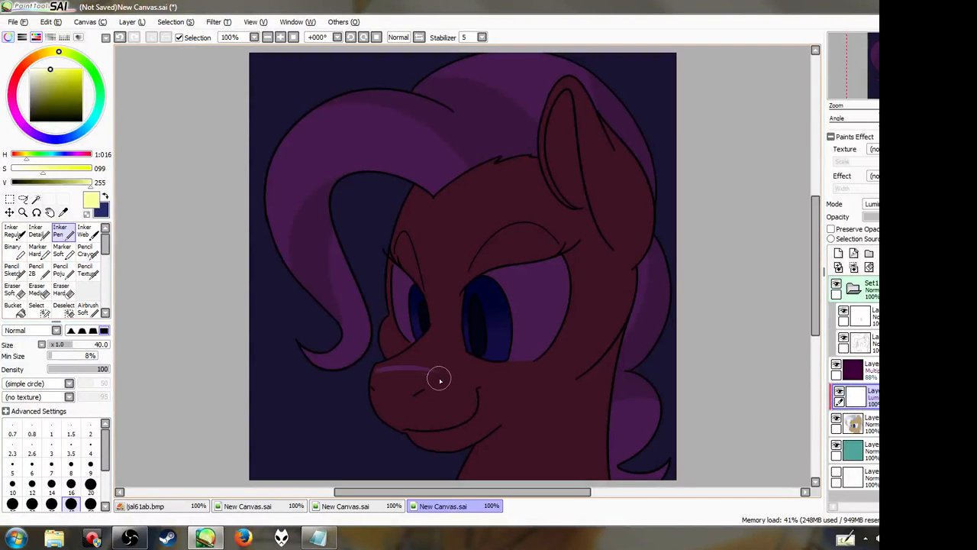
# Raise the yellow's saturation to 240, lower the Multiply layer's opacity to 48%, and set the Luminosity layer's opacity to 46%
pyautogui.click(78, 70)
pyautogui.click(871, 371)
pyautogui.moveTo(916, 216); pyautogui.dragTo(904, 216)
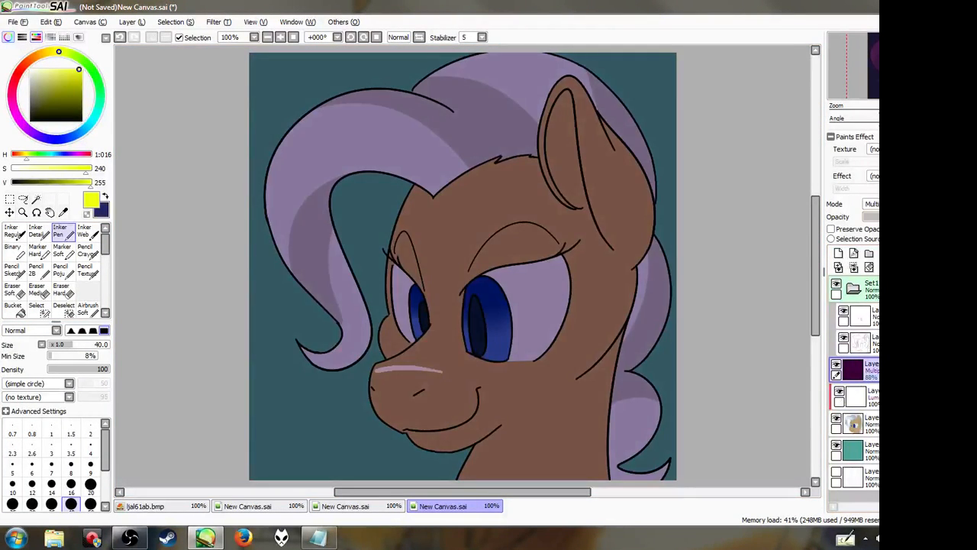
pyautogui.click(870, 396)
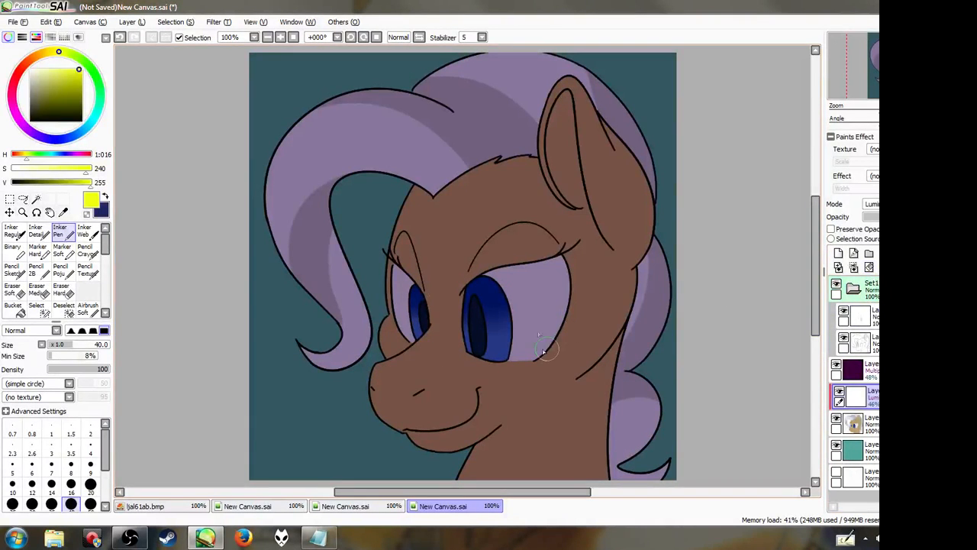
# Paint a yellow light area over the cheek, larger eye, eyelid and forehead with the size 40 Inker Pen
pyautogui.moveTo(542, 358)
pyautogui.mouseDown()
pyautogui.moveTo(602, 315)
pyautogui.moveTo(599, 288)
pyautogui.moveTo(613, 297)
pyautogui.moveTo(590, 346)
pyautogui.mouseUp()
pyautogui.moveTo(552, 378)
pyautogui.mouseDown()
pyautogui.moveTo(565, 290)
pyautogui.moveTo(519, 359)
pyautogui.moveTo(560, 276)
pyautogui.mouseUp()
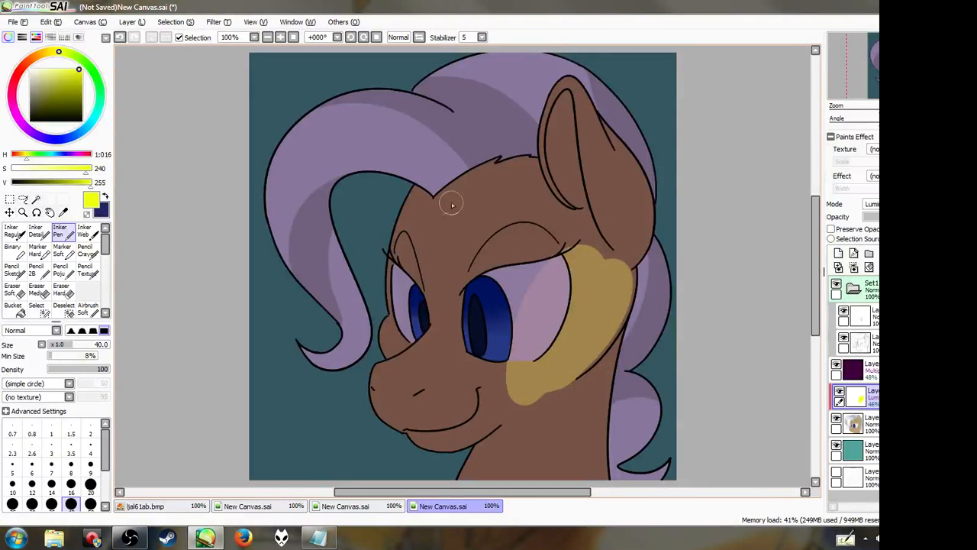
pyautogui.moveTo(460, 332)
pyautogui.mouseDown()
pyautogui.moveTo(467, 240)
pyautogui.moveTo(458, 322)
pyautogui.moveTo(497, 224)
pyautogui.moveTo(507, 225)
pyautogui.moveTo(510, 342)
pyautogui.moveTo(516, 287)
pyautogui.moveTo(536, 307)
pyautogui.moveTo(523, 210)
pyautogui.moveTo(494, 202)
pyautogui.moveTo(576, 245)
pyautogui.moveTo(599, 270)
pyautogui.mouseUp()
pyautogui.moveTo(603, 339)
pyautogui.mouseDown()
pyautogui.moveTo(632, 271)
pyautogui.moveTo(597, 353)
pyautogui.moveTo(619, 309)
pyautogui.moveTo(562, 395)
pyautogui.moveTo(599, 346)
pyautogui.moveTo(561, 398)
pyautogui.mouseUp()
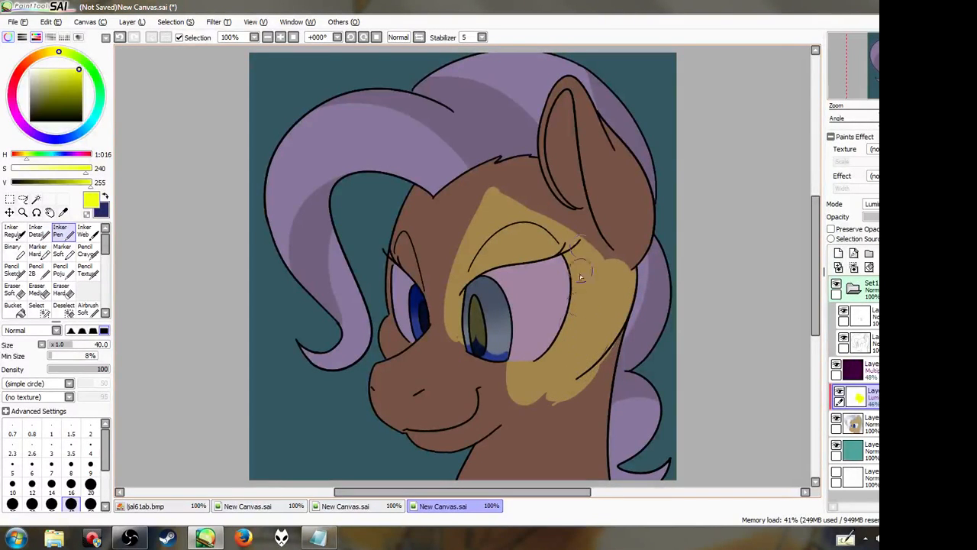
pyautogui.moveTo(464, 321)
pyautogui.mouseDown()
pyautogui.moveTo(472, 336)
pyautogui.moveTo(458, 340)
pyautogui.moveTo(515, 385)
pyautogui.moveTo(490, 344)
pyautogui.mouseUp()
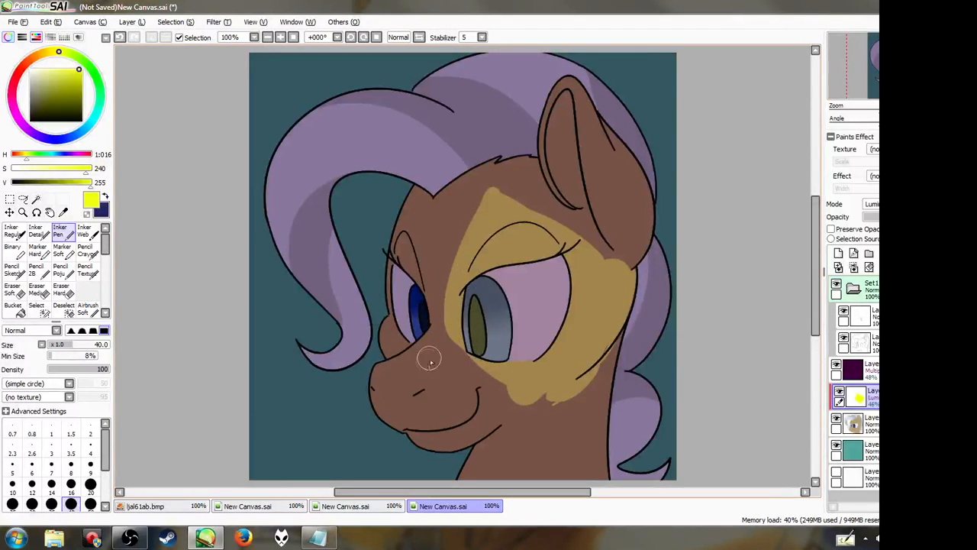
pyautogui.moveTo(450, 330); pyautogui.dragTo(481, 227)
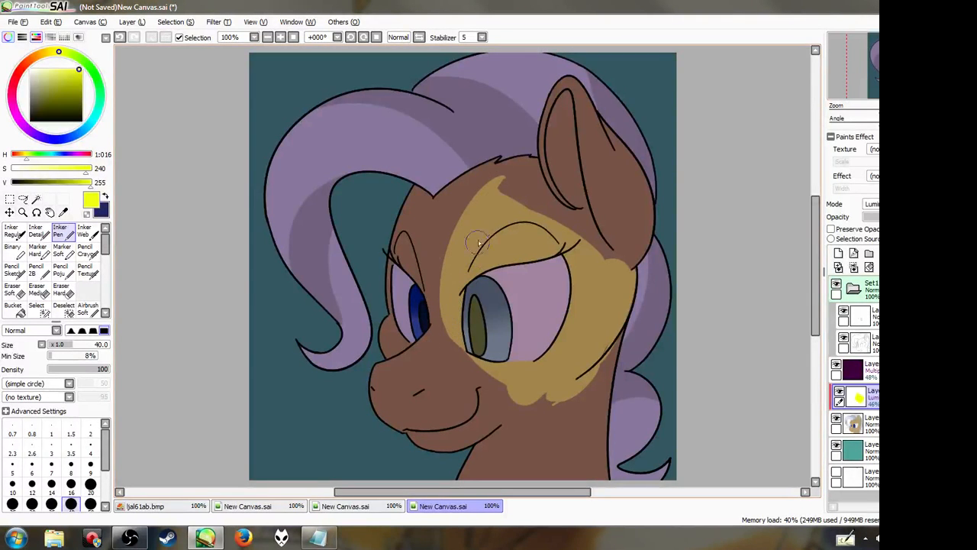
# Paint yellow light over the outer side of the ear, from its tip down to the lit cheek
pyautogui.moveTo(582, 104)
pyautogui.mouseDown()
pyautogui.moveTo(613, 240)
pyautogui.moveTo(622, 258)
pyautogui.moveTo(635, 255)
pyautogui.mouseUp()
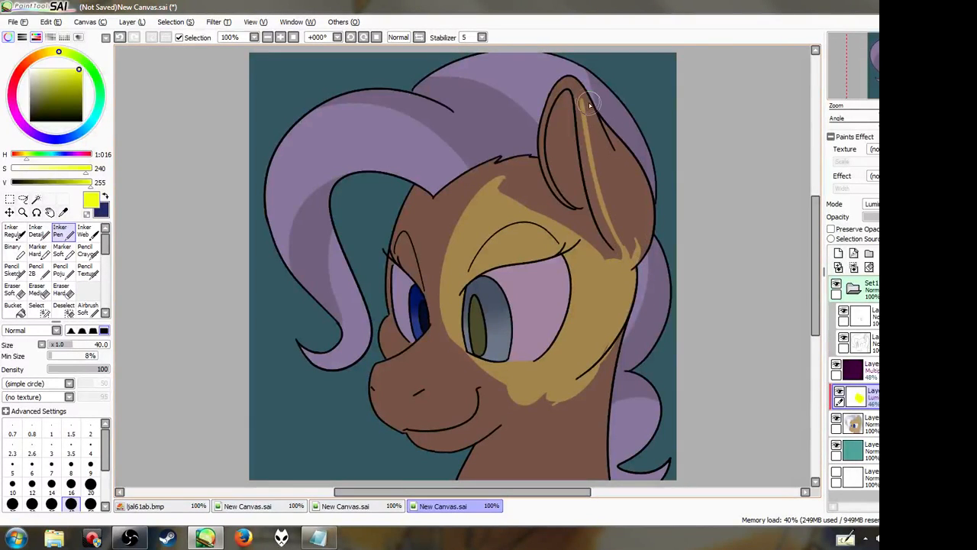
pyautogui.moveTo(578, 87); pyautogui.dragTo(619, 174)
pyautogui.moveTo(599, 133); pyautogui.dragTo(625, 226)
pyautogui.moveTo(589, 117); pyautogui.dragTo(622, 231)
pyautogui.moveTo(592, 147)
pyautogui.mouseDown()
pyautogui.moveTo(625, 240)
pyautogui.moveTo(616, 238)
pyautogui.mouseUp()
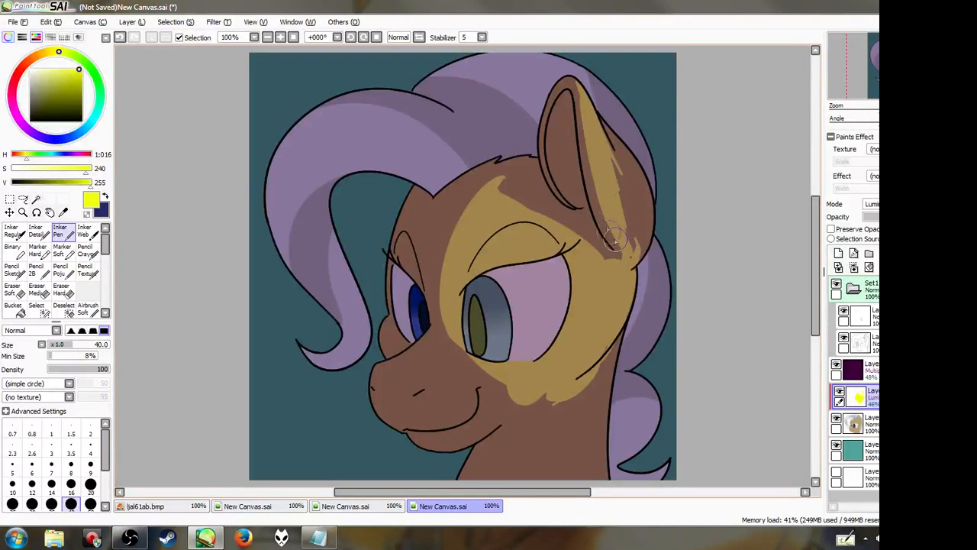
pyautogui.moveTo(579, 85)
pyautogui.mouseDown()
pyautogui.moveTo(597, 143)
pyautogui.moveTo(606, 157)
pyautogui.moveTo(601, 134)
pyautogui.moveTo(635, 193)
pyautogui.mouseUp()
pyautogui.moveTo(598, 114); pyautogui.dragTo(625, 171)
pyautogui.moveTo(610, 133)
pyautogui.mouseDown()
pyautogui.moveTo(643, 230)
pyautogui.moveTo(630, 241)
pyautogui.moveTo(625, 207)
pyautogui.moveTo(633, 265)
pyautogui.moveTo(643, 246)
pyautogui.moveTo(632, 275)
pyautogui.mouseUp()
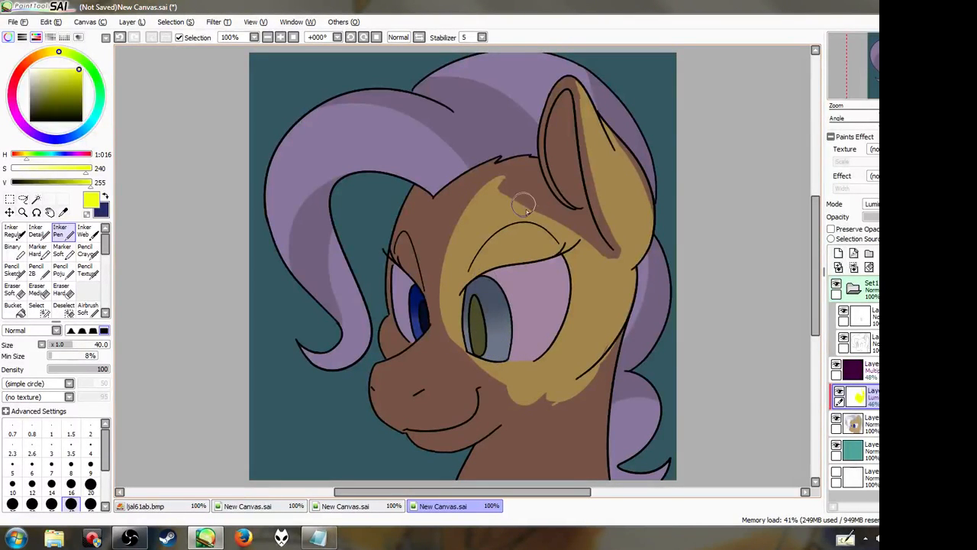
# Even out the yellow light's edge on the forehead and paint yellow light over most of the neck
pyautogui.moveTo(502, 178); pyautogui.dragTo(585, 248)
pyautogui.hotkey('ctrl', 'z')
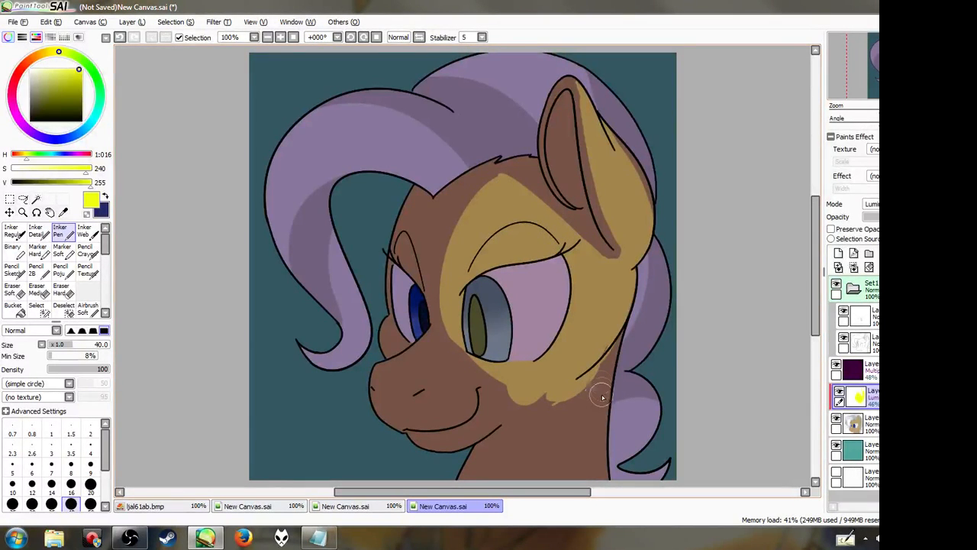
pyautogui.moveTo(616, 335)
pyautogui.mouseDown()
pyautogui.moveTo(604, 389)
pyautogui.moveTo(604, 492)
pyautogui.mouseUp()
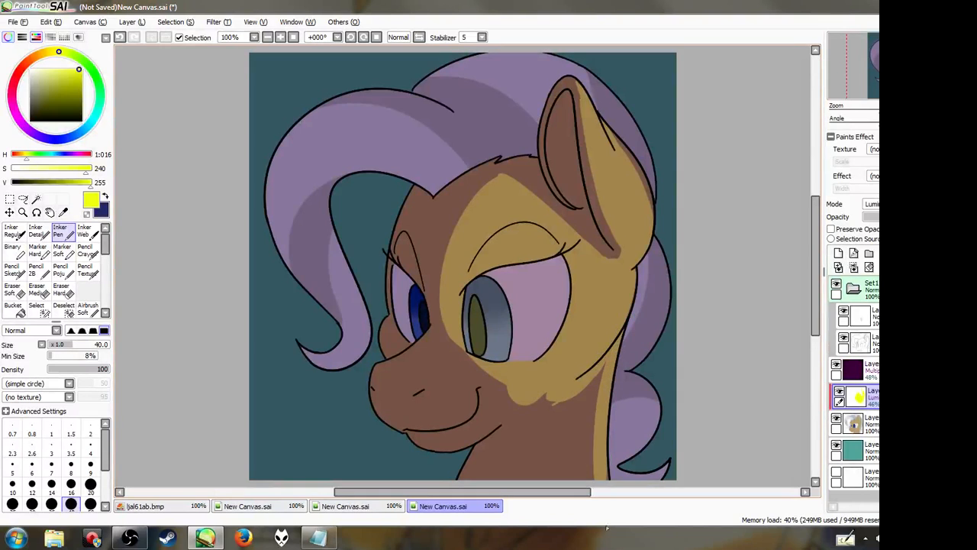
pyautogui.moveTo(485, 476)
pyautogui.mouseDown()
pyautogui.moveTo(534, 418)
pyautogui.moveTo(579, 393)
pyautogui.moveTo(580, 481)
pyautogui.mouseUp()
pyautogui.moveTo(597, 394)
pyautogui.mouseDown()
pyautogui.moveTo(553, 458)
pyautogui.moveTo(530, 429)
pyautogui.moveTo(503, 483)
pyautogui.moveTo(521, 492)
pyautogui.mouseUp()
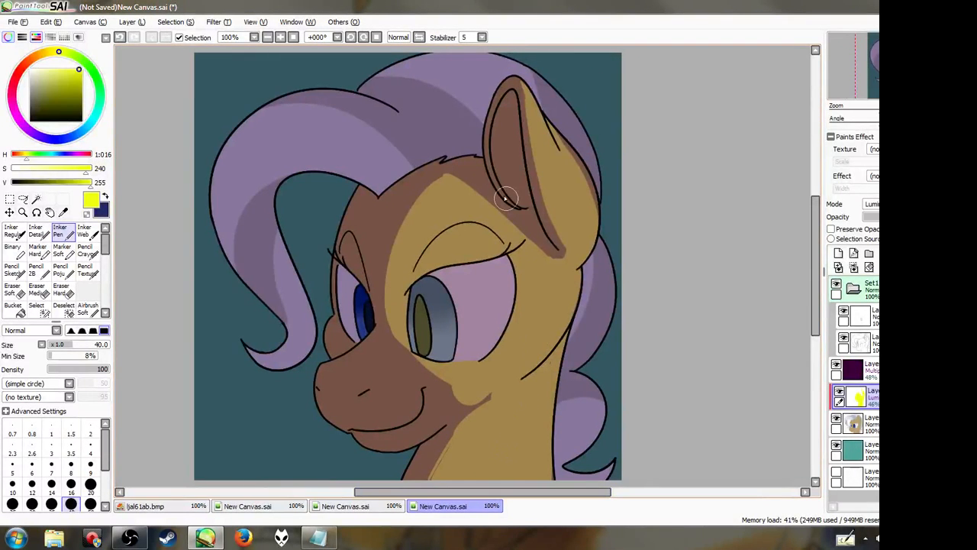
# Extend the yellow light from the cheek down to the mouth corner and along the jaw where it meets the neck
pyautogui.moveTo(815, 263); pyautogui.dragTo(817, 272)
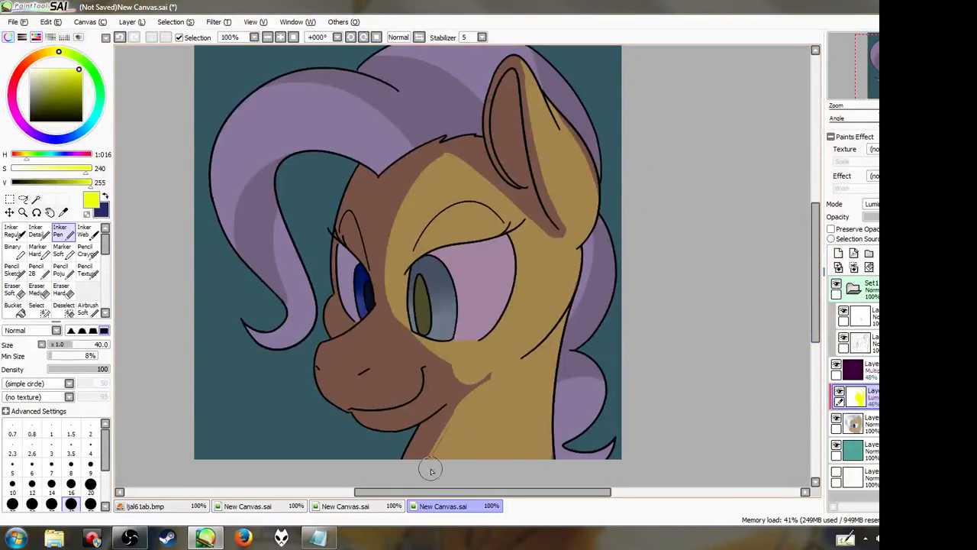
pyautogui.moveTo(423, 333); pyautogui.dragTo(439, 395)
pyautogui.moveTo(408, 324); pyautogui.dragTo(437, 397)
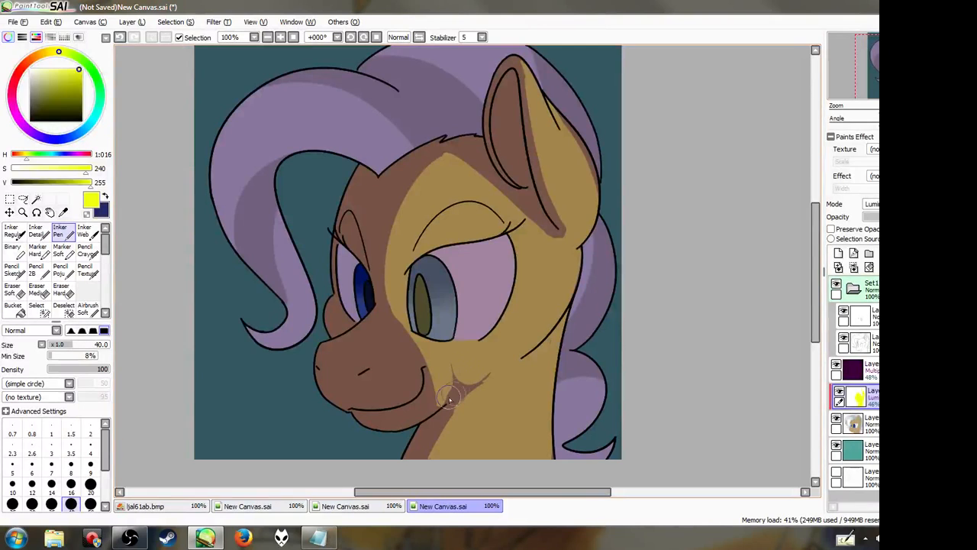
pyautogui.moveTo(436, 408); pyautogui.dragTo(486, 374)
pyautogui.moveTo(438, 408)
pyautogui.mouseDown()
pyautogui.moveTo(456, 381)
pyautogui.moveTo(447, 397)
pyautogui.moveTo(494, 376)
pyautogui.moveTo(471, 405)
pyautogui.mouseUp()
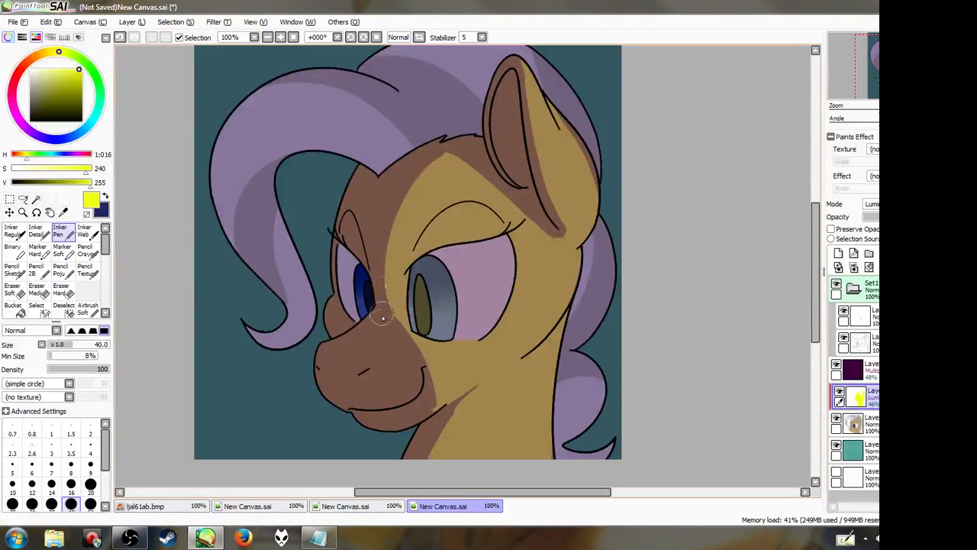
# Extend the yellow light over the nose bridge and the rear half of the muzzle down to the chin
pyautogui.moveTo(379, 305)
pyautogui.mouseDown()
pyautogui.moveTo(409, 184)
pyautogui.moveTo(400, 200)
pyautogui.moveTo(430, 164)
pyautogui.mouseUp()
pyautogui.moveTo(379, 305); pyautogui.dragTo(385, 245)
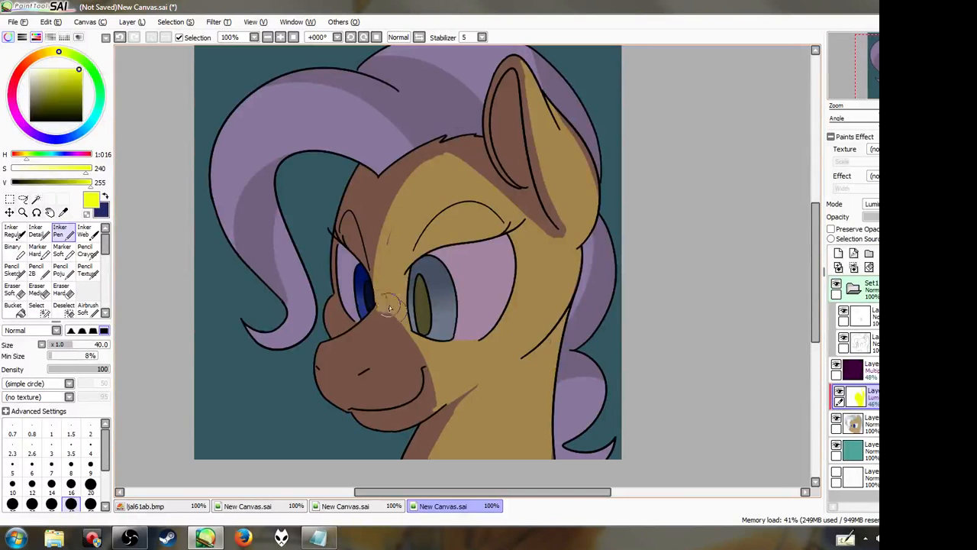
pyautogui.moveTo(411, 331)
pyautogui.mouseDown()
pyautogui.moveTo(389, 364)
pyautogui.moveTo(382, 359)
pyautogui.moveTo(376, 392)
pyautogui.moveTo(370, 380)
pyautogui.moveTo(391, 399)
pyautogui.moveTo(379, 381)
pyautogui.moveTo(416, 343)
pyautogui.moveTo(381, 377)
pyautogui.moveTo(403, 354)
pyautogui.moveTo(393, 375)
pyautogui.moveTo(404, 334)
pyautogui.moveTo(403, 323)
pyautogui.moveTo(396, 348)
pyautogui.moveTo(397, 298)
pyautogui.mouseUp()
pyautogui.moveTo(384, 395)
pyautogui.mouseDown()
pyautogui.moveTo(399, 427)
pyautogui.moveTo(432, 385)
pyautogui.moveTo(398, 407)
pyautogui.mouseUp()
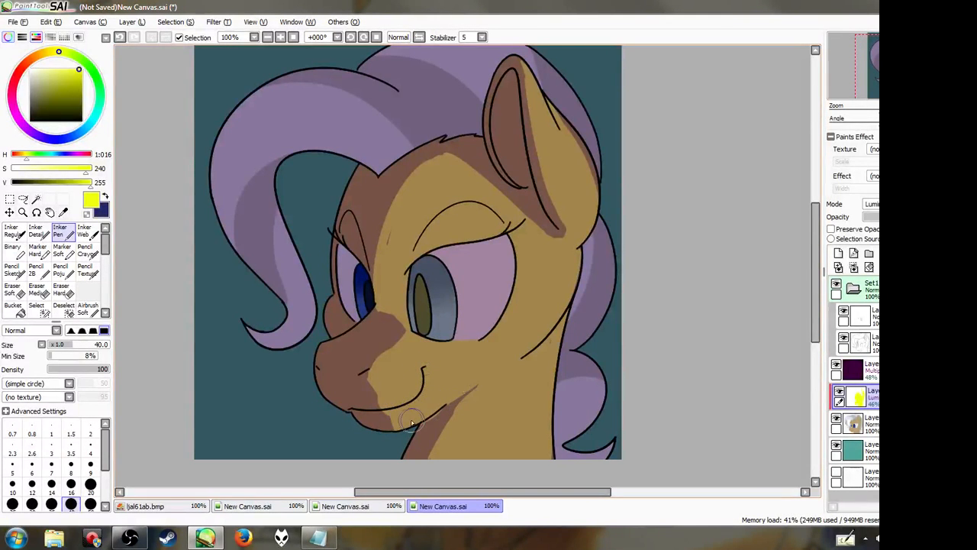
pyautogui.moveTo(396, 358); pyautogui.dragTo(399, 334)
pyautogui.moveTo(391, 238); pyautogui.dragTo(386, 260)
# On a new layer of the blank canvas, sketch a head circle, boxy muzzle and light-direction arrow with the dark-blue size 6 Pencil Crayon
pyautogui.click(344, 506)
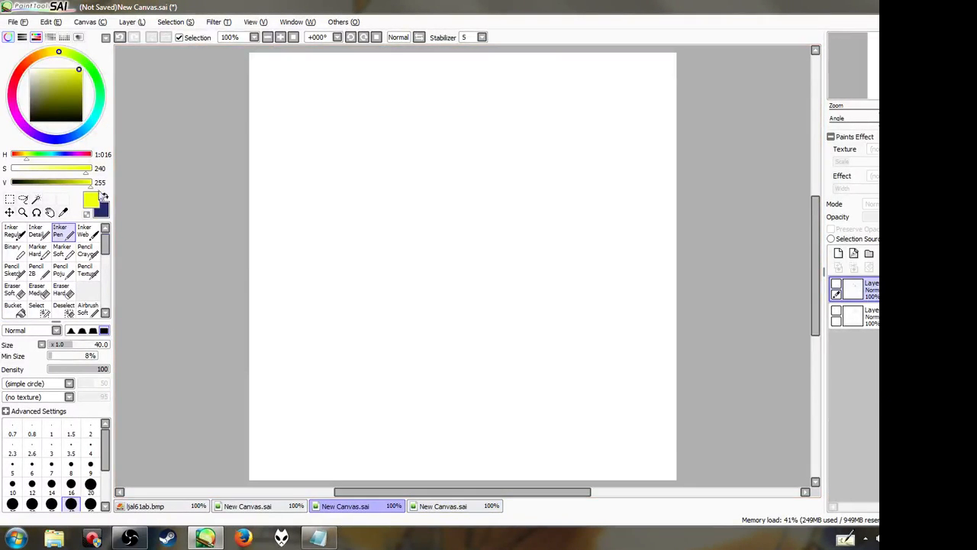
pyautogui.click(105, 197)
pyautogui.click(838, 253)
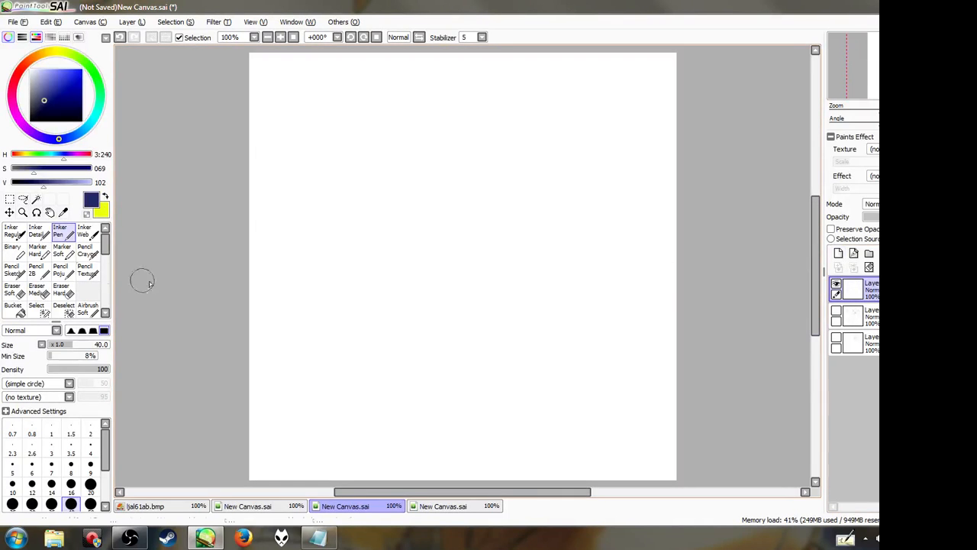
pyautogui.click(84, 250)
pyautogui.click(31, 464)
pyautogui.moveTo(414, 188)
pyautogui.mouseDown()
pyautogui.moveTo(482, 273)
pyautogui.moveTo(481, 105)
pyautogui.mouseUp()
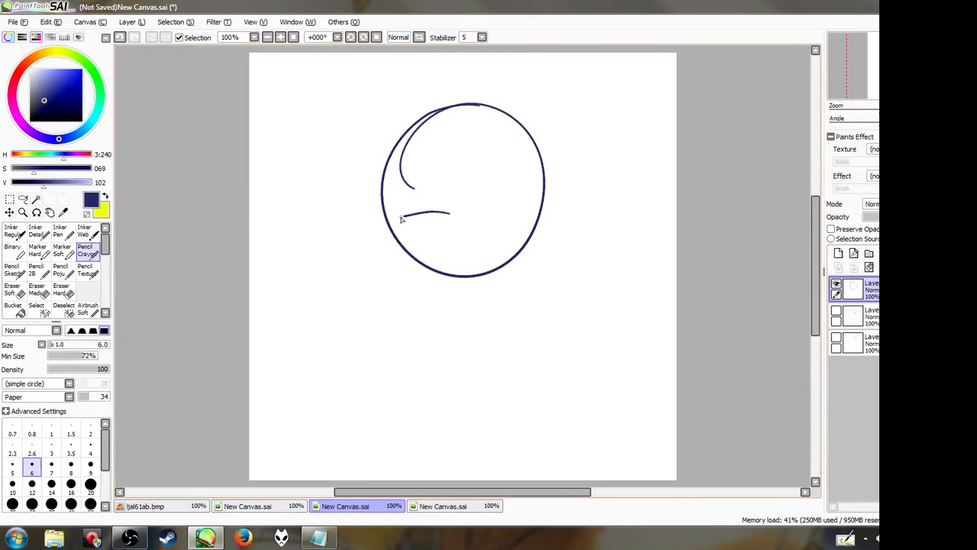
pyautogui.moveTo(376, 232)
pyautogui.mouseDown()
pyautogui.moveTo(455, 230)
pyautogui.moveTo(401, 293)
pyautogui.moveTo(450, 284)
pyautogui.mouseUp()
pyautogui.moveTo(454, 227); pyautogui.dragTo(455, 282)
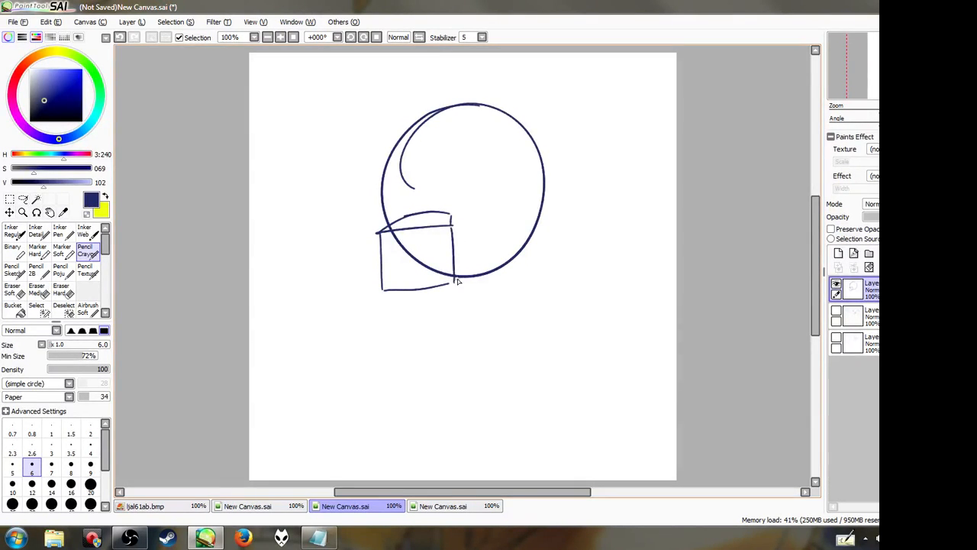
pyautogui.moveTo(433, 166); pyautogui.dragTo(461, 116)
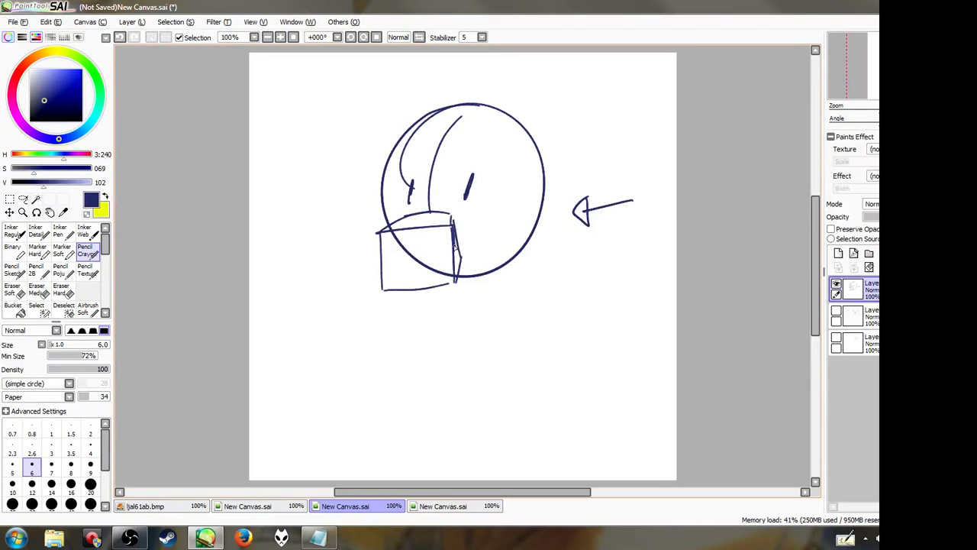
# Try hatching the entire front and top faces of the muzzle box as shadow
pyautogui.hotkey('ctrl', 'z')
pyautogui.moveTo(389, 243)
pyautogui.mouseDown()
pyautogui.moveTo(409, 261)
pyautogui.moveTo(423, 242)
pyautogui.mouseUp()
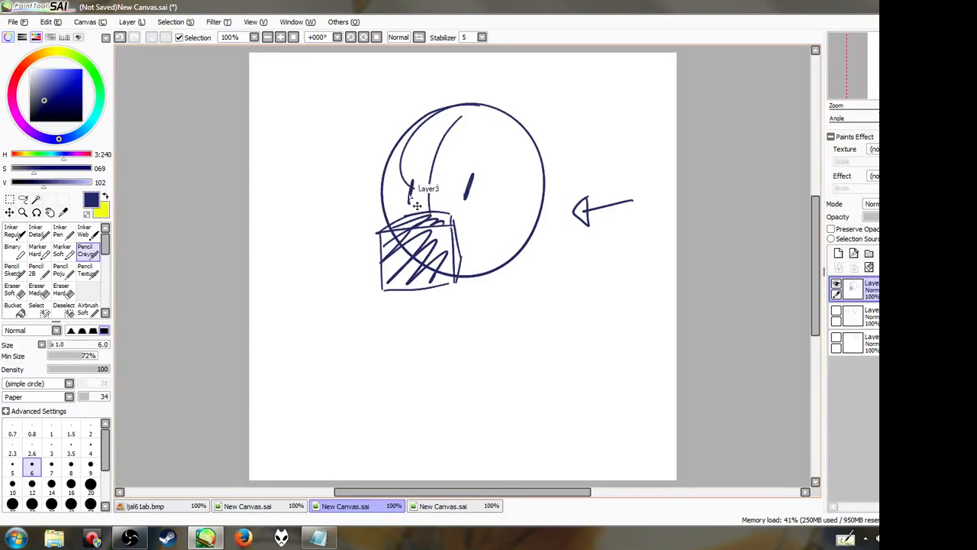
pyautogui.hotkey('ctrl', 'z')
pyautogui.hotkey('ctrl', 'z')
# Draw inner shadow-boundary lines in the muzzle box and try hatching the strips along its far side and underside
pyautogui.moveTo(402, 273); pyautogui.dragTo(381, 292)
pyautogui.moveTo(402, 223)
pyautogui.mouseDown()
pyautogui.moveTo(385, 267)
pyautogui.moveTo(420, 270)
pyautogui.moveTo(390, 291)
pyautogui.moveTo(433, 277)
pyautogui.mouseUp()
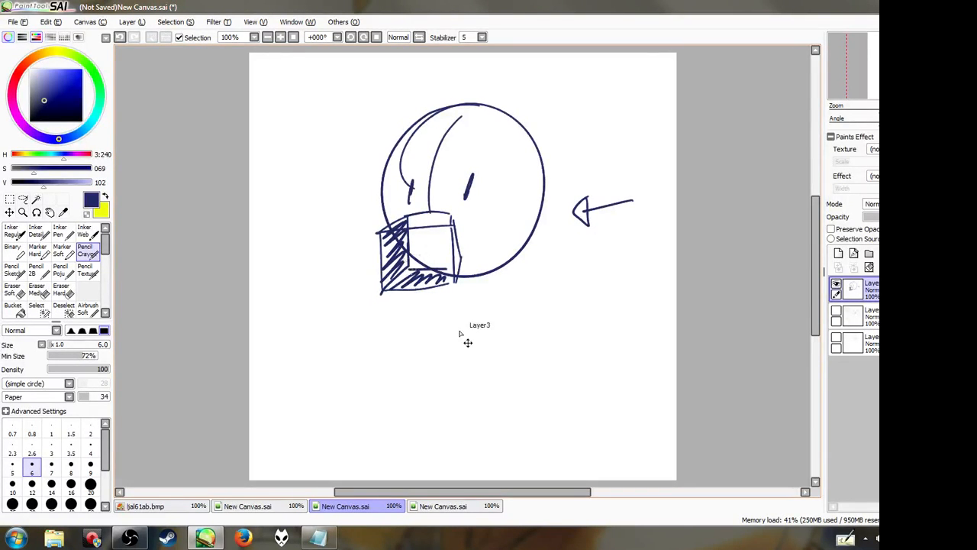
pyautogui.hotkey('ctrl', 'z')
pyautogui.hotkey('ctrl', 'z')
pyautogui.hotkey('ctrl', 'z')
pyautogui.moveTo(394, 280)
pyautogui.mouseDown()
pyautogui.moveTo(435, 271)
pyautogui.moveTo(426, 271)
pyautogui.mouseUp()
pyautogui.hotkey('ctrl', 'z')
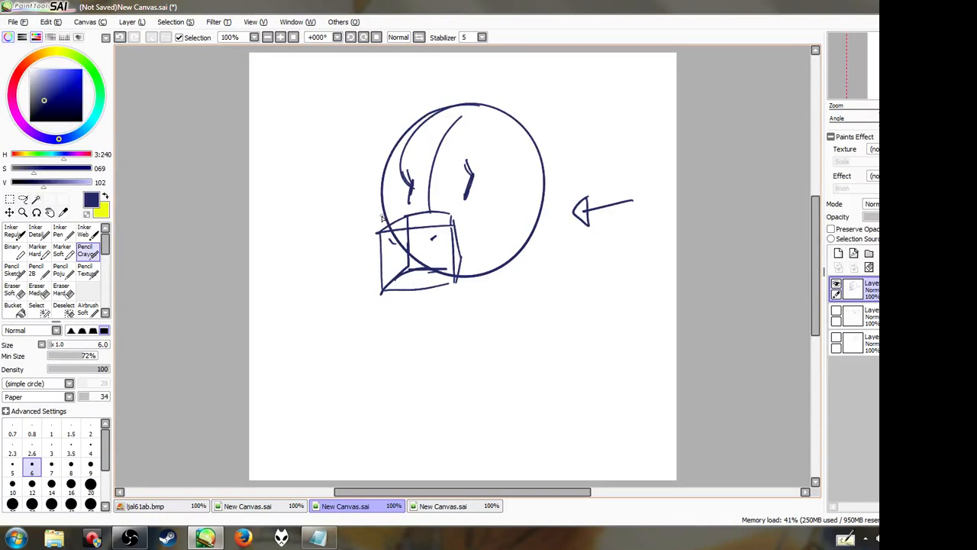
# Return to the pony head canvas and paint yellow light on the mane behind the neck with the size 40 Inker Pen
pyautogui.click(442, 507)
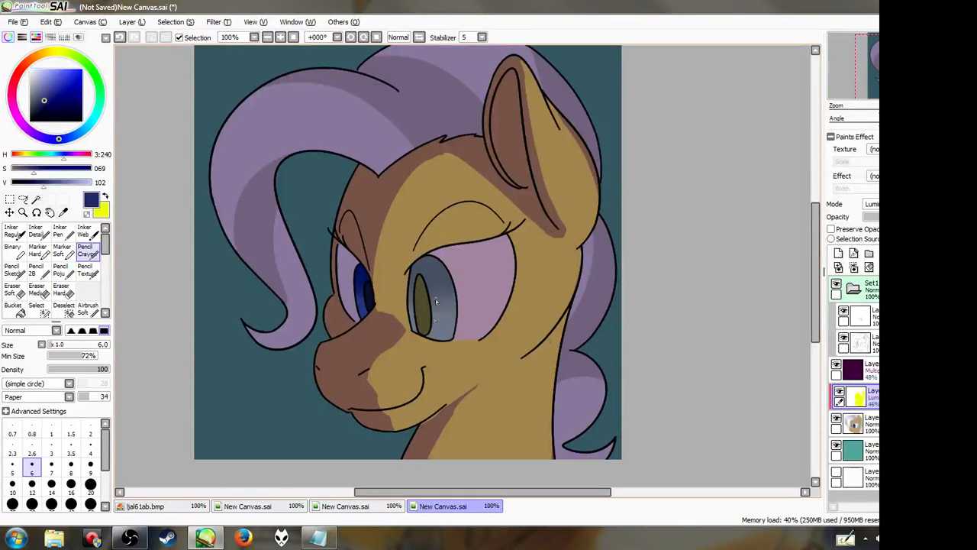
pyautogui.click(106, 197)
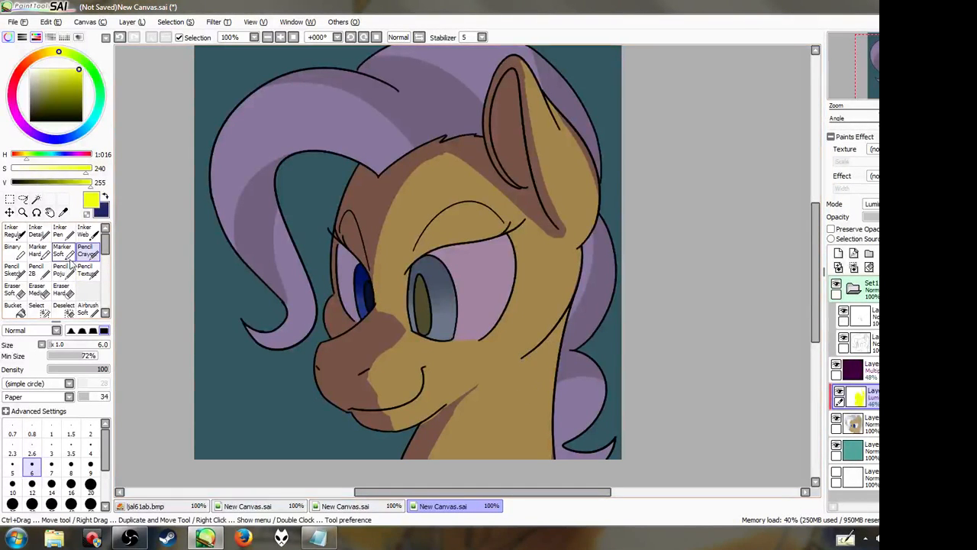
pyautogui.click(60, 230)
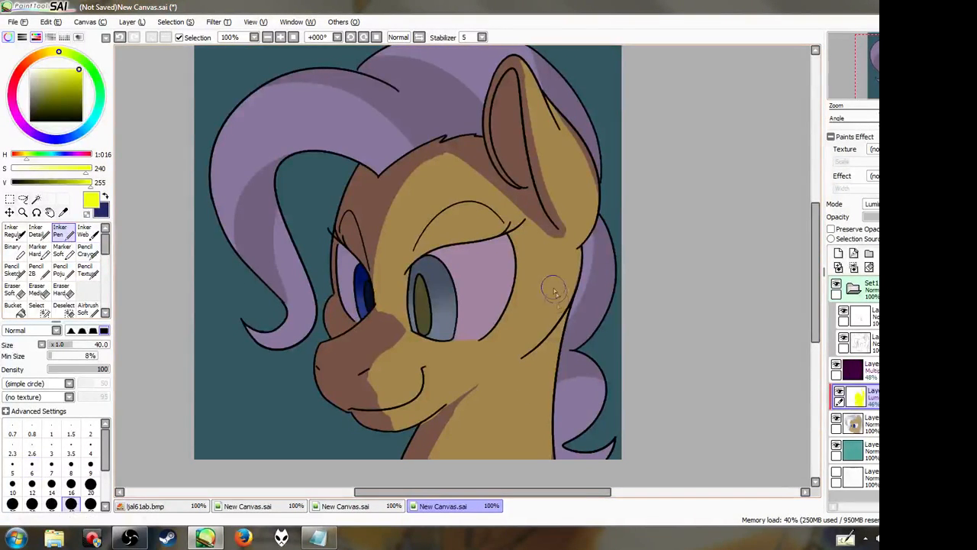
pyautogui.moveTo(585, 254)
pyautogui.mouseDown()
pyautogui.moveTo(568, 321)
pyautogui.moveTo(567, 351)
pyautogui.moveTo(599, 365)
pyautogui.moveTo(583, 312)
pyautogui.moveTo(590, 258)
pyautogui.moveTo(574, 379)
pyautogui.moveTo(567, 358)
pyautogui.moveTo(554, 403)
pyautogui.moveTo(579, 389)
pyautogui.mouseUp()
pyautogui.moveTo(543, 437); pyautogui.dragTo(598, 400)
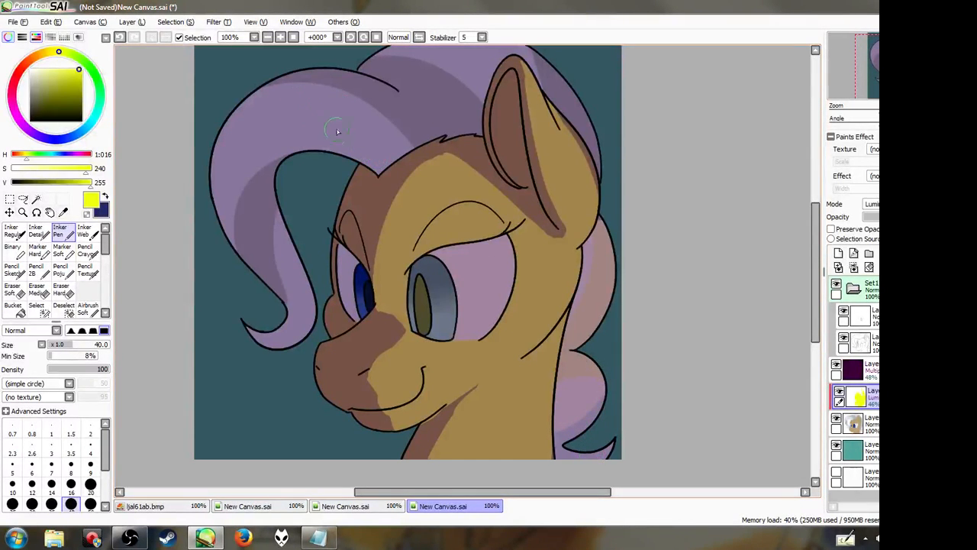
# Paint yellow light over the base of the forelock, from the hairline up to its upper outline
pyautogui.moveTo(301, 135); pyautogui.dragTo(373, 161)
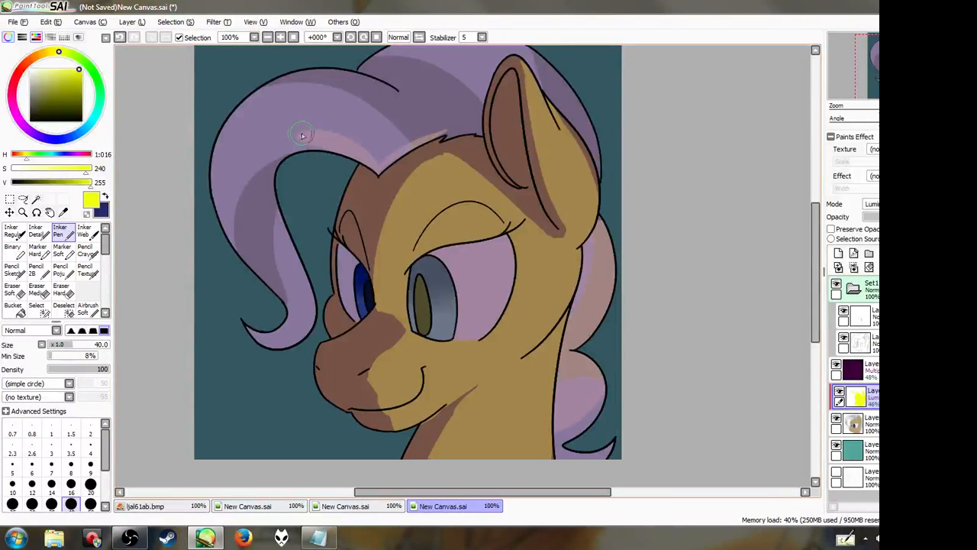
pyautogui.moveTo(296, 134)
pyautogui.mouseDown()
pyautogui.moveTo(345, 80)
pyautogui.moveTo(412, 115)
pyautogui.moveTo(424, 134)
pyautogui.mouseUp()
pyautogui.moveTo(343, 123)
pyautogui.mouseDown()
pyautogui.moveTo(377, 100)
pyautogui.moveTo(385, 115)
pyautogui.moveTo(316, 123)
pyautogui.moveTo(338, 114)
pyautogui.moveTo(298, 89)
pyautogui.moveTo(374, 152)
pyautogui.moveTo(361, 130)
pyautogui.moveTo(391, 139)
pyautogui.moveTo(388, 110)
pyautogui.mouseUp()
pyautogui.moveTo(403, 142)
pyautogui.mouseDown()
pyautogui.moveTo(384, 156)
pyautogui.moveTo(411, 138)
pyautogui.moveTo(391, 146)
pyautogui.moveTo(406, 152)
pyautogui.moveTo(419, 126)
pyautogui.moveTo(408, 162)
pyautogui.mouseUp()
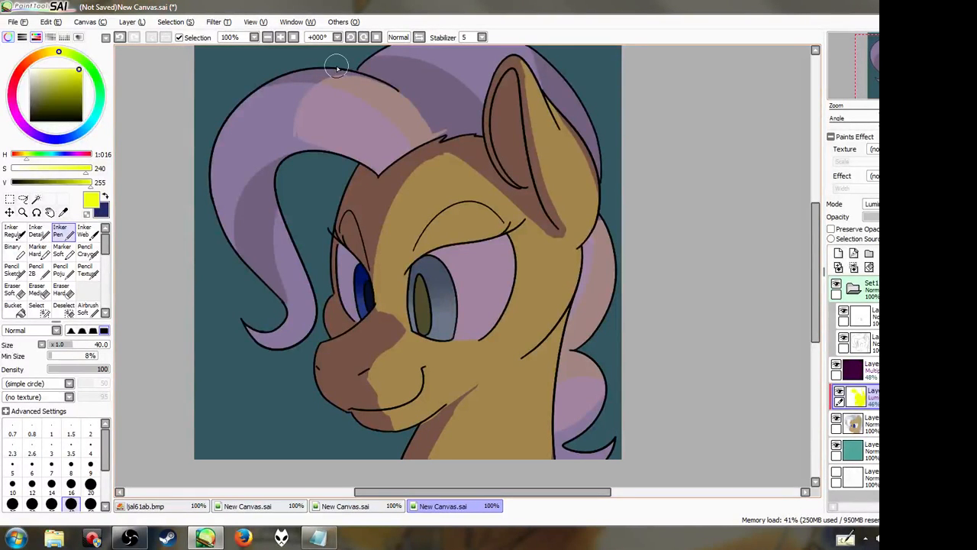
# Paint yellow light on the mane behind the ear and on the crown just behind the forelock
pyautogui.moveTo(373, 312)
pyautogui.mouseDown()
pyautogui.moveTo(409, 334)
pyautogui.moveTo(404, 358)
pyautogui.moveTo(369, 377)
pyautogui.mouseUp()
pyautogui.moveTo(552, 83)
pyautogui.mouseDown()
pyautogui.moveTo(585, 132)
pyautogui.moveTo(577, 122)
pyautogui.moveTo(602, 180)
pyautogui.moveTo(586, 116)
pyautogui.moveTo(590, 126)
pyautogui.moveTo(546, 90)
pyautogui.mouseUp()
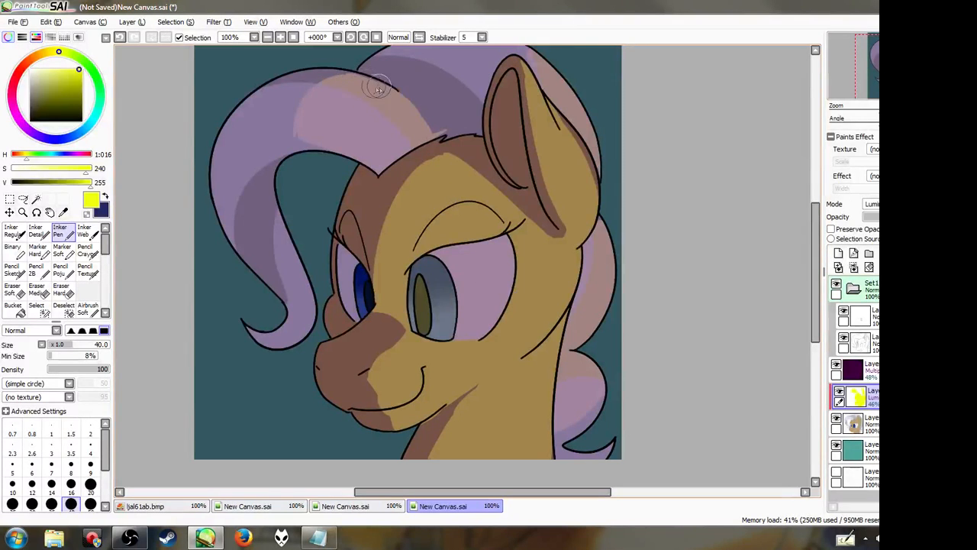
pyautogui.moveTo(442, 113)
pyautogui.mouseDown()
pyautogui.moveTo(407, 80)
pyautogui.moveTo(415, 91)
pyautogui.moveTo(408, 83)
pyautogui.moveTo(449, 61)
pyautogui.moveTo(393, 59)
pyautogui.moveTo(384, 78)
pyautogui.moveTo(398, 60)
pyautogui.moveTo(425, 55)
pyautogui.moveTo(379, 90)
pyautogui.moveTo(389, 84)
pyautogui.moveTo(398, 103)
pyautogui.moveTo(409, 68)
pyautogui.mouseUp()
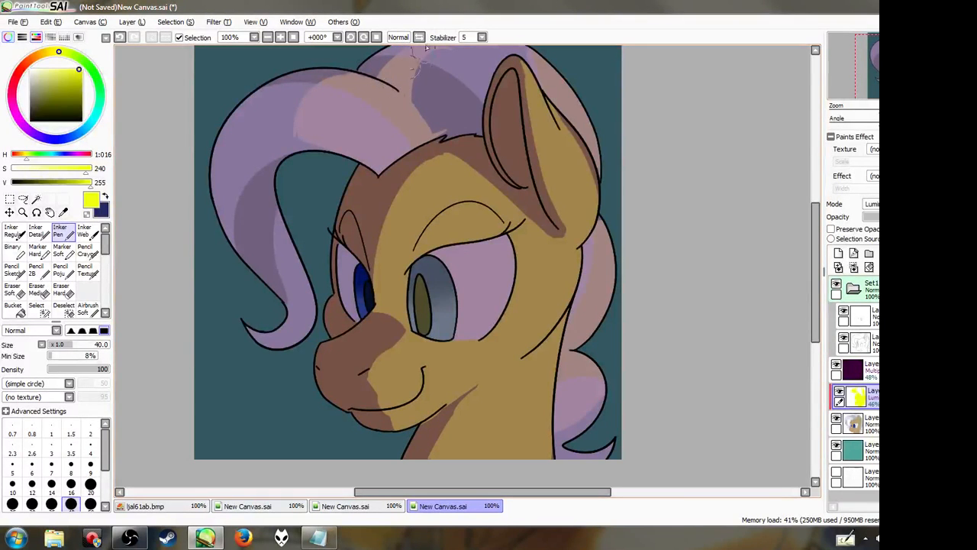
# Paint yellow light along the inner edge of the hanging forelock curl down to its tip
pyautogui.moveTo(304, 159)
pyautogui.mouseDown()
pyautogui.moveTo(279, 191)
pyautogui.moveTo(275, 177)
pyautogui.moveTo(285, 265)
pyautogui.moveTo(299, 285)
pyautogui.moveTo(277, 252)
pyautogui.moveTo(291, 337)
pyautogui.mouseUp()
pyautogui.moveTo(273, 237)
pyautogui.mouseDown()
pyautogui.moveTo(302, 262)
pyautogui.moveTo(300, 300)
pyautogui.mouseUp()
pyautogui.moveTo(258, 333)
pyautogui.mouseDown()
pyautogui.moveTo(297, 338)
pyautogui.moveTo(271, 344)
pyautogui.moveTo(306, 341)
pyautogui.moveTo(310, 326)
pyautogui.moveTo(281, 207)
pyautogui.moveTo(283, 224)
pyautogui.moveTo(296, 257)
pyautogui.moveTo(284, 173)
pyautogui.moveTo(286, 252)
pyautogui.moveTo(279, 185)
pyautogui.moveTo(271, 233)
pyautogui.moveTo(290, 151)
pyautogui.moveTo(292, 167)
pyautogui.moveTo(257, 187)
pyautogui.moveTo(280, 261)
pyautogui.moveTo(268, 197)
pyautogui.moveTo(257, 192)
pyautogui.moveTo(297, 294)
pyautogui.moveTo(267, 182)
pyautogui.mouseUp()
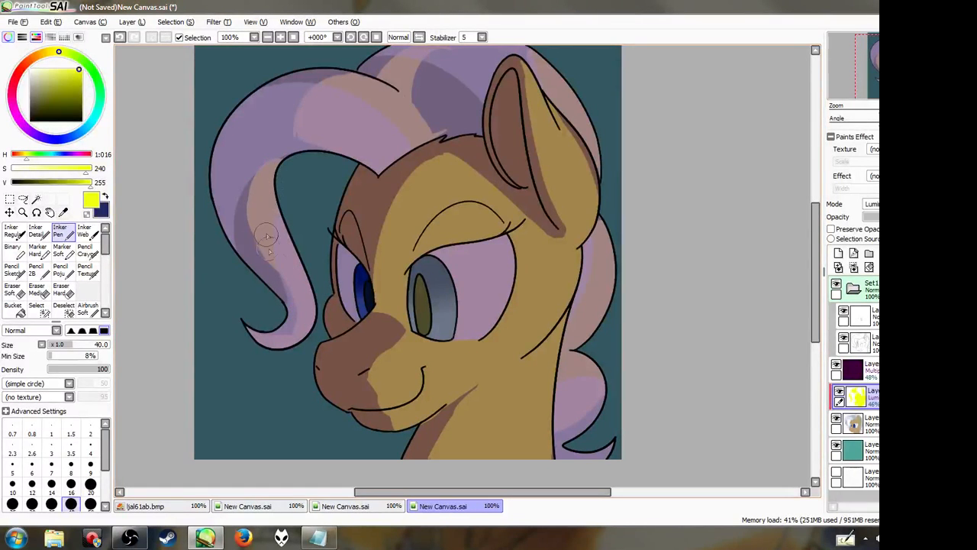
# Extend the yellow light on the upper forelock further toward its outer bend and smooth the light's edge
pyautogui.moveTo(301, 102)
pyautogui.mouseDown()
pyautogui.moveTo(276, 133)
pyautogui.moveTo(323, 95)
pyautogui.moveTo(282, 126)
pyautogui.moveTo(308, 80)
pyautogui.moveTo(332, 87)
pyautogui.mouseUp()
pyautogui.hotkey('ctrl', 'z')
pyautogui.hotkey('ctrl', 'z')
pyautogui.moveTo(290, 122)
pyautogui.mouseDown()
pyautogui.moveTo(325, 78)
pyautogui.moveTo(350, 86)
pyautogui.mouseUp()
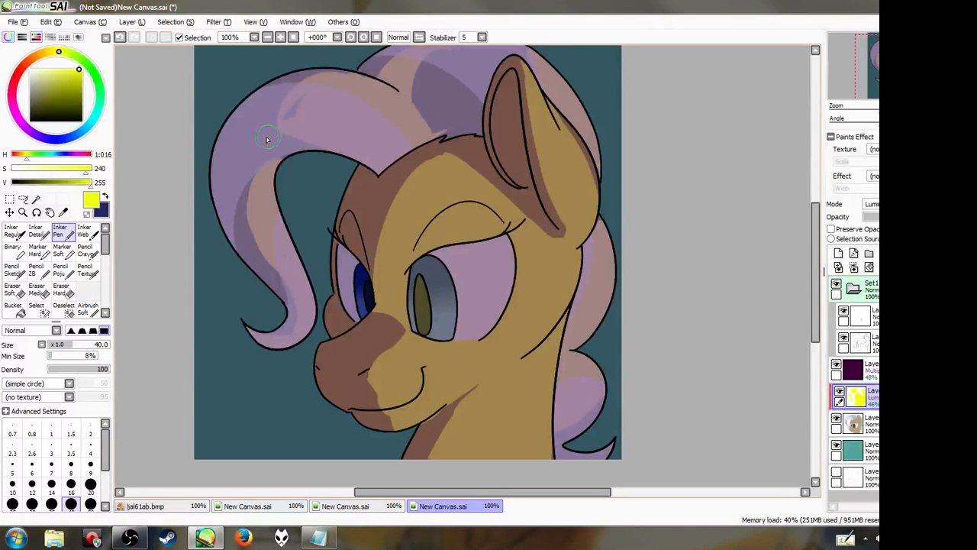
pyautogui.moveTo(283, 128); pyautogui.dragTo(314, 94)
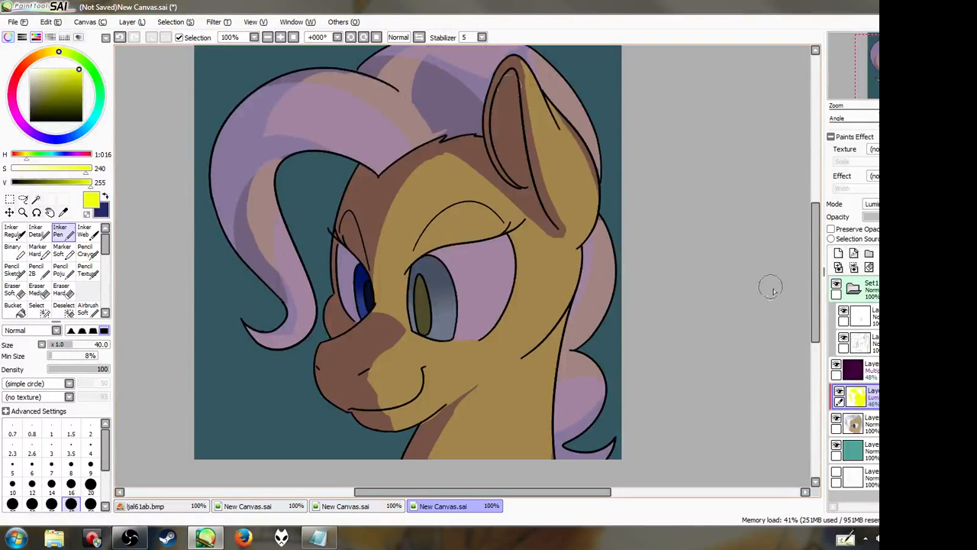
# Extend the yellow light over the crown of the mane toward the ear and up the forehead to the hairline
pyautogui.click(280, 37)
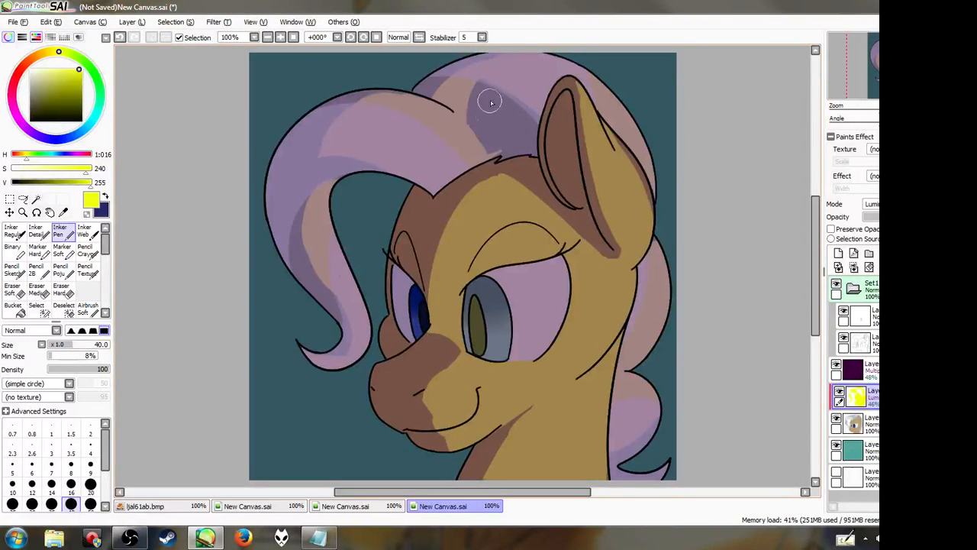
pyautogui.moveTo(490, 154); pyautogui.dragTo(510, 103)
pyautogui.hotkey('ctrl', 'z')
pyautogui.moveTo(497, 156); pyautogui.dragTo(509, 114)
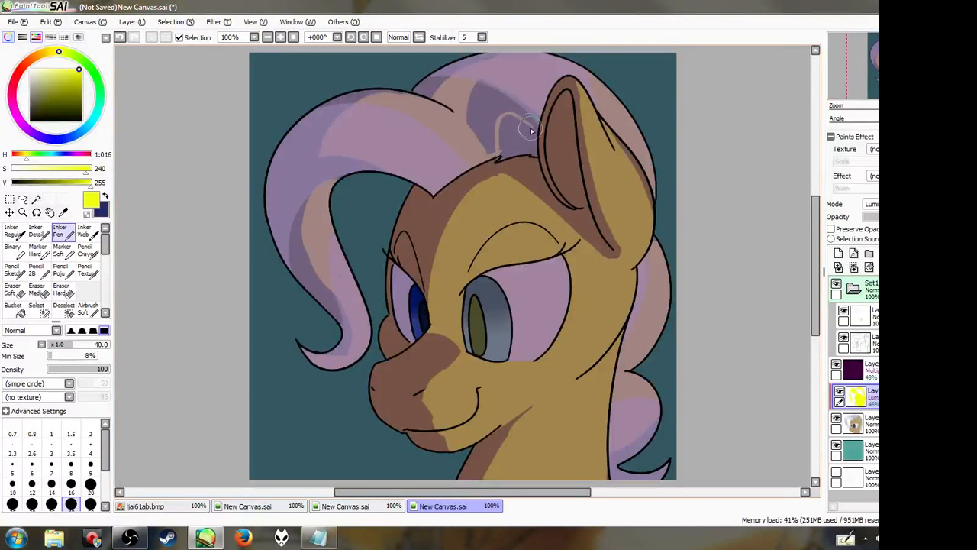
pyautogui.moveTo(498, 150)
pyautogui.mouseDown()
pyautogui.moveTo(470, 121)
pyautogui.moveTo(474, 97)
pyautogui.moveTo(511, 93)
pyautogui.moveTo(490, 150)
pyautogui.moveTo(491, 124)
pyautogui.moveTo(493, 156)
pyautogui.moveTo(499, 123)
pyautogui.moveTo(514, 105)
pyautogui.moveTo(529, 114)
pyautogui.moveTo(500, 116)
pyautogui.moveTo(530, 122)
pyautogui.moveTo(478, 162)
pyautogui.moveTo(524, 116)
pyautogui.moveTo(503, 107)
pyautogui.moveTo(533, 123)
pyautogui.moveTo(514, 104)
pyautogui.moveTo(529, 108)
pyautogui.moveTo(535, 125)
pyautogui.moveTo(498, 107)
pyautogui.mouseUp()
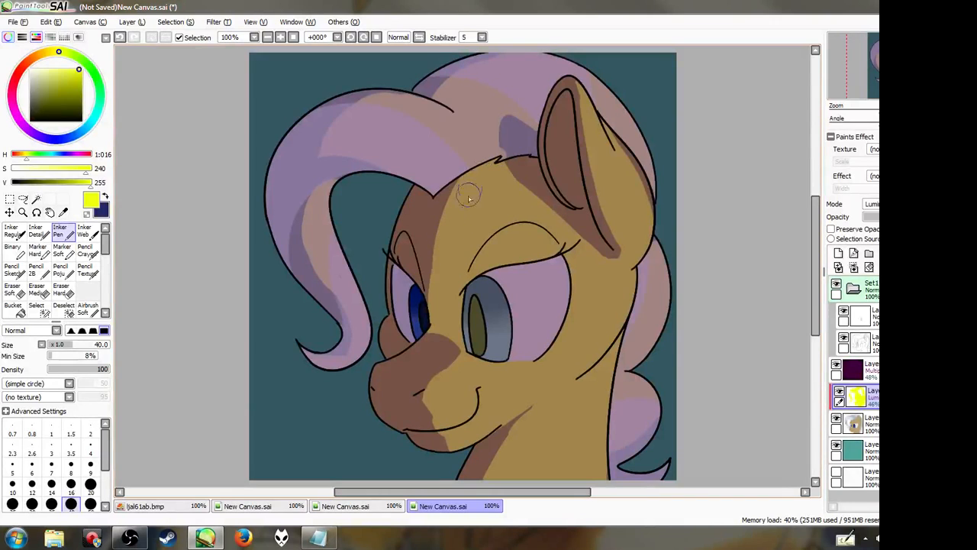
pyautogui.moveTo(442, 266); pyautogui.dragTo(464, 186)
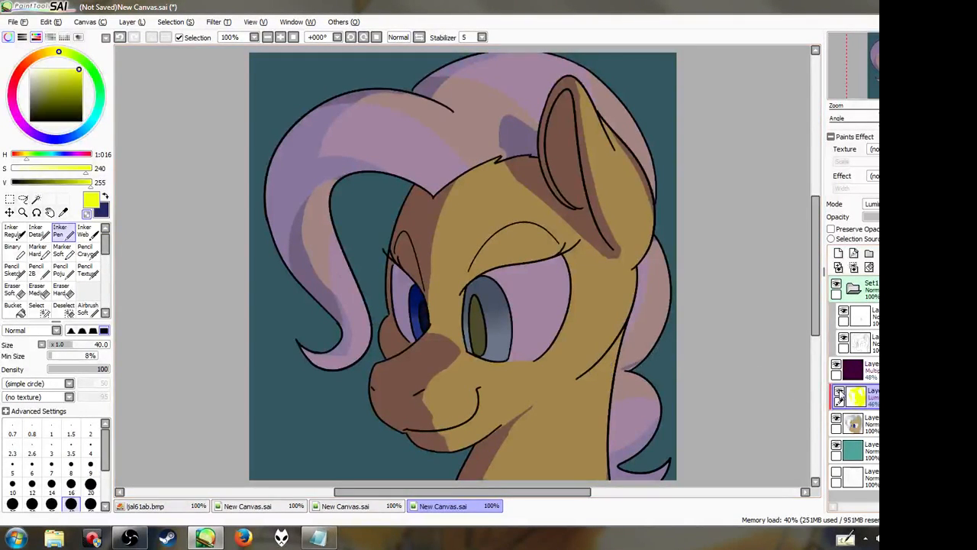
# Hide and show the Luminosity layer to compare the head without and with the yellow light
pyautogui.click(839, 394)
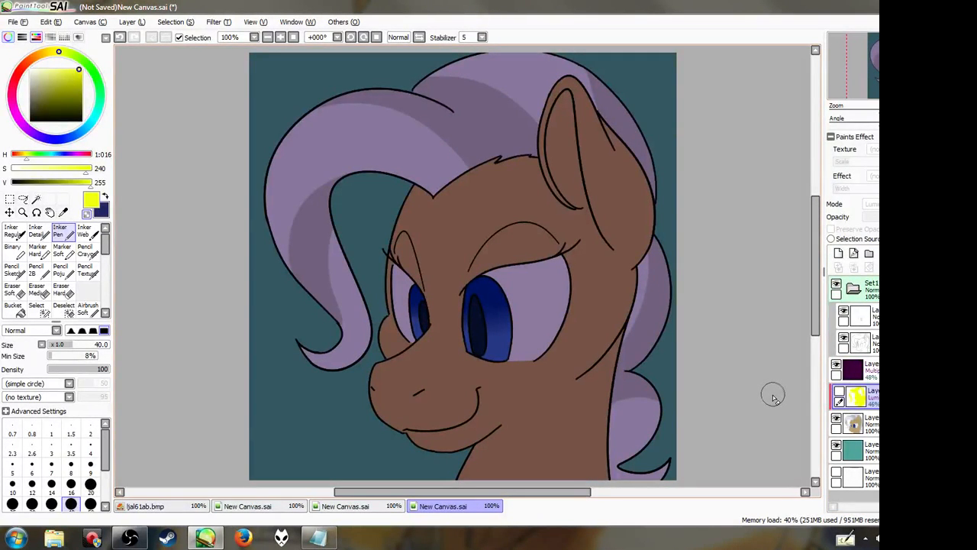
pyautogui.click(839, 393)
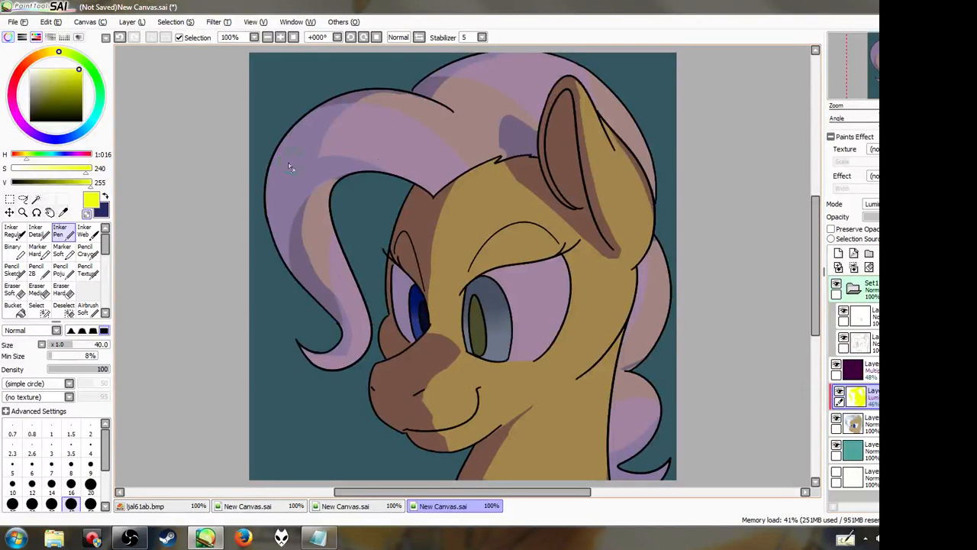
# Touch up the light at the hairline and paint yellow light along the muzzle's upper edge up to the nose bridge
pyautogui.moveTo(519, 164); pyautogui.dragTo(501, 156)
pyautogui.click(88, 216)
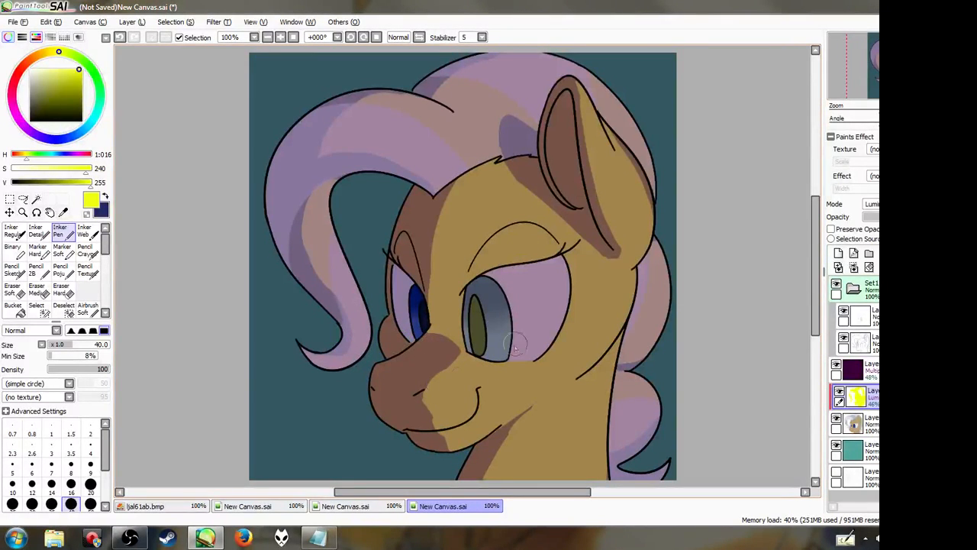
pyautogui.moveTo(381, 364)
pyautogui.mouseDown()
pyautogui.moveTo(424, 375)
pyautogui.moveTo(392, 364)
pyautogui.moveTo(437, 370)
pyautogui.moveTo(454, 347)
pyautogui.mouseUp()
pyautogui.moveTo(387, 364)
pyautogui.mouseDown()
pyautogui.moveTo(432, 331)
pyautogui.moveTo(429, 348)
pyautogui.moveTo(393, 364)
pyautogui.mouseUp()
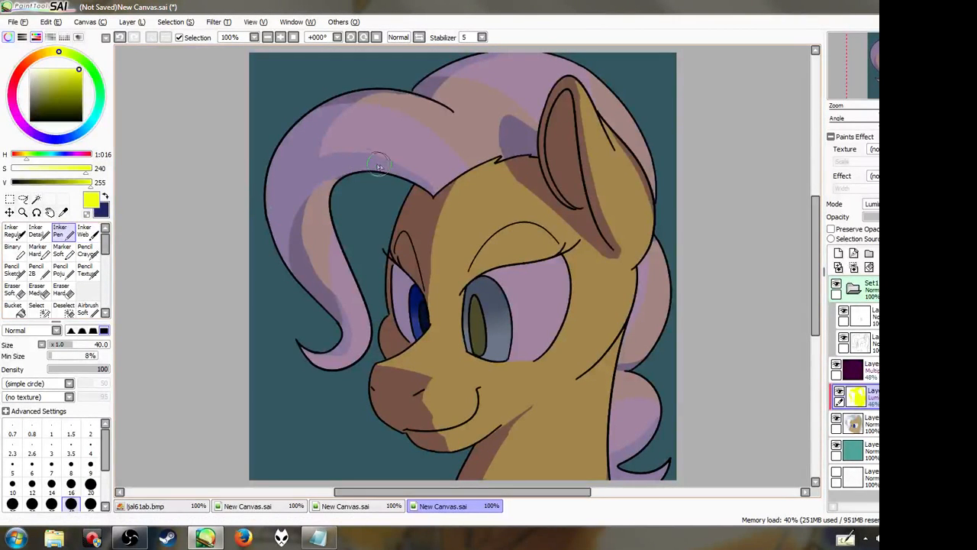
# Undo the latest yellow light strokes on the forelock and muzzle
pyautogui.moveTo(307, 143); pyautogui.dragTo(312, 134)
pyautogui.hotkey('ctrl', 'z')
pyautogui.hotkey('ctrl', 'z')
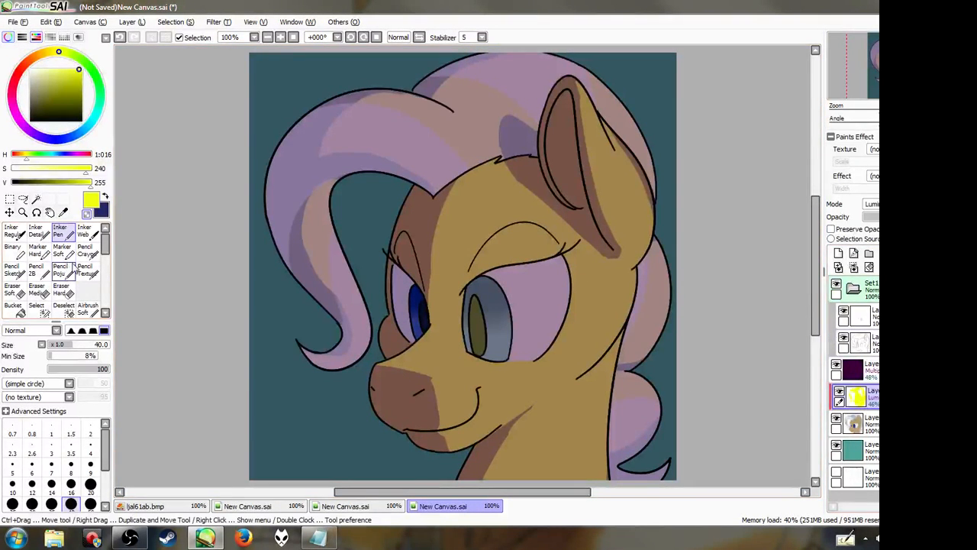
# Soften the edges of the yellow light along the forelock's hanging curl with the Oil Pastel blending brush at size 20
pyautogui.scroll(-2, 70, 289)
pyautogui.click(70, 289)
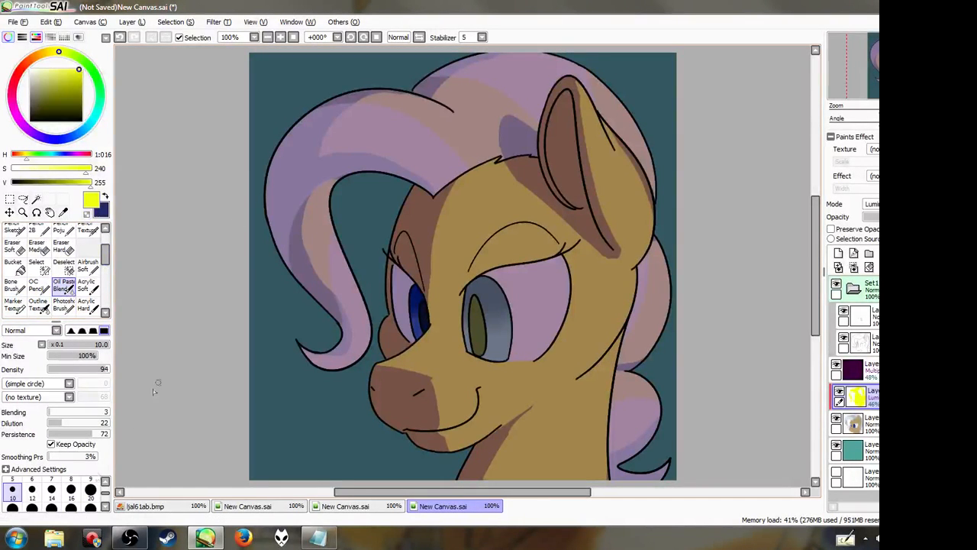
pyautogui.click(90, 489)
pyautogui.moveTo(312, 201)
pyautogui.mouseDown()
pyautogui.moveTo(320, 270)
pyautogui.moveTo(339, 306)
pyautogui.mouseUp()
pyautogui.moveTo(347, 344); pyautogui.dragTo(318, 359)
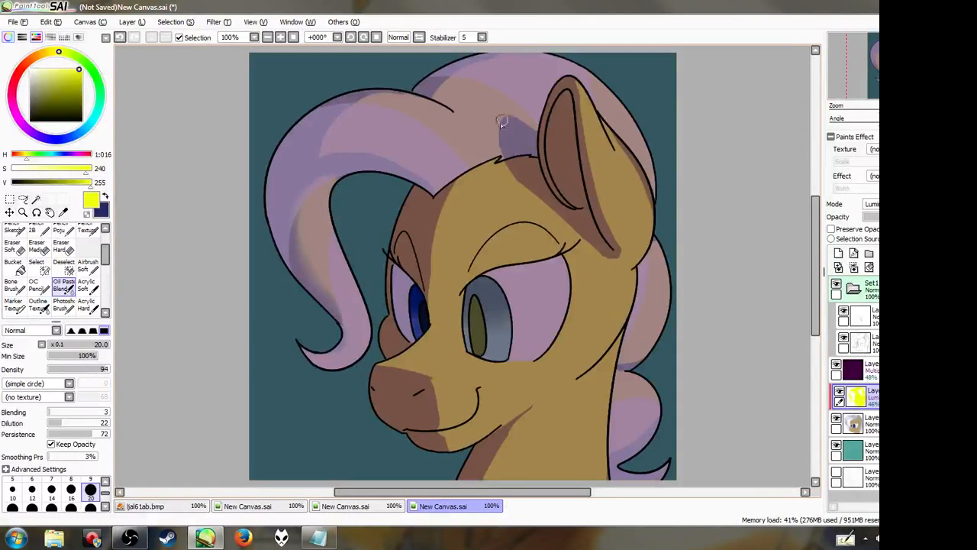
# Blend the yellow light's edges along the underside of the upper forelock and over the crown of the mane
pyautogui.moveTo(326, 158); pyautogui.dragTo(419, 173)
pyautogui.hotkey('ctrl', 'z')
pyautogui.moveTo(349, 153); pyautogui.dragTo(434, 191)
pyautogui.moveTo(378, 96)
pyautogui.mouseDown()
pyautogui.moveTo(329, 135)
pyautogui.moveTo(338, 139)
pyautogui.moveTo(335, 116)
pyautogui.moveTo(322, 146)
pyautogui.moveTo(387, 92)
pyautogui.moveTo(360, 107)
pyautogui.moveTo(412, 103)
pyautogui.moveTo(404, 96)
pyautogui.moveTo(310, 151)
pyautogui.moveTo(364, 95)
pyautogui.moveTo(338, 132)
pyautogui.moveTo(353, 157)
pyautogui.moveTo(456, 90)
pyautogui.moveTo(477, 104)
pyautogui.moveTo(447, 84)
pyautogui.moveTo(428, 100)
pyautogui.moveTo(530, 51)
pyautogui.mouseUp()
pyautogui.hotkey('ctrl', 'z')
pyautogui.moveTo(467, 62); pyautogui.dragTo(497, 55)
pyautogui.moveTo(434, 106); pyautogui.dragTo(495, 51)
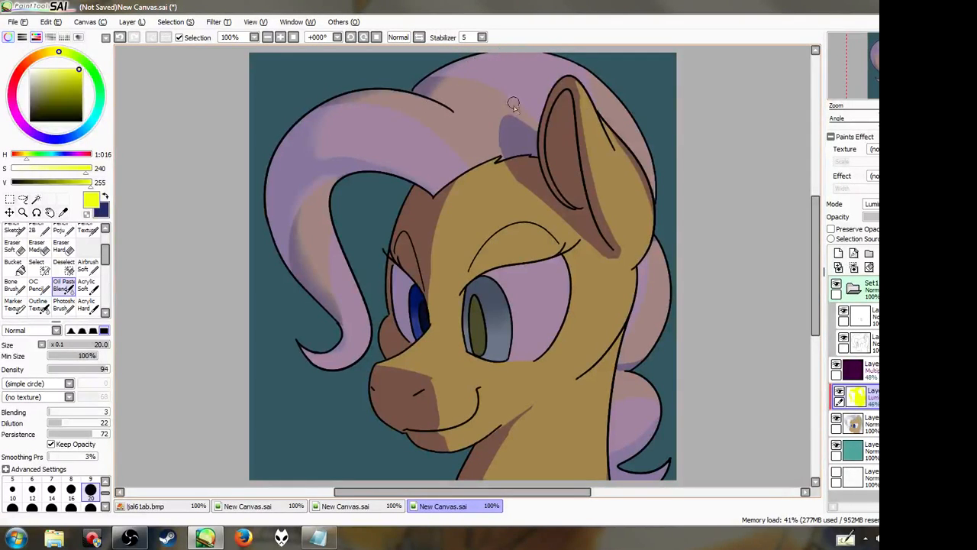
# Blend the yellow light's edges on the mane behind the ear and along the shadow on the ear
pyautogui.moveTo(607, 134)
pyautogui.mouseDown()
pyautogui.moveTo(646, 206)
pyautogui.moveTo(614, 149)
pyautogui.moveTo(657, 239)
pyautogui.mouseUp()
pyautogui.moveTo(620, 253); pyautogui.dragTo(592, 243)
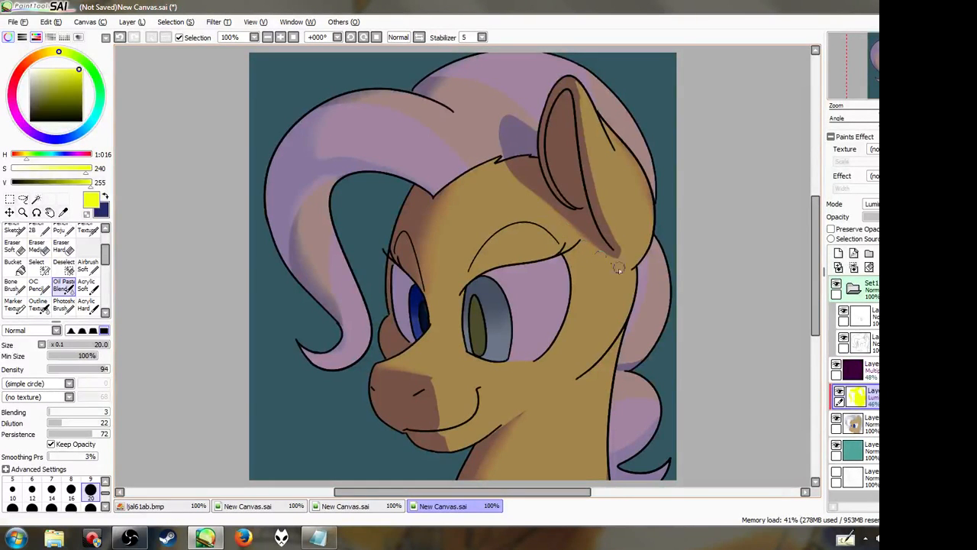
pyautogui.moveTo(602, 217); pyautogui.dragTo(618, 260)
pyautogui.moveTo(603, 203); pyautogui.dragTo(621, 245)
pyautogui.moveTo(585, 94); pyautogui.dragTo(596, 165)
pyautogui.moveTo(584, 101)
pyautogui.mouseDown()
pyautogui.moveTo(575, 75)
pyautogui.moveTo(588, 101)
pyautogui.moveTo(585, 93)
pyautogui.mouseUp()
# Soften the light around the crown shadow beside the ear and on the muzzle, and touch up the far eye's light
pyautogui.moveTo(508, 126)
pyautogui.mouseDown()
pyautogui.moveTo(509, 136)
pyautogui.moveTo(539, 130)
pyautogui.moveTo(545, 145)
pyautogui.mouseUp()
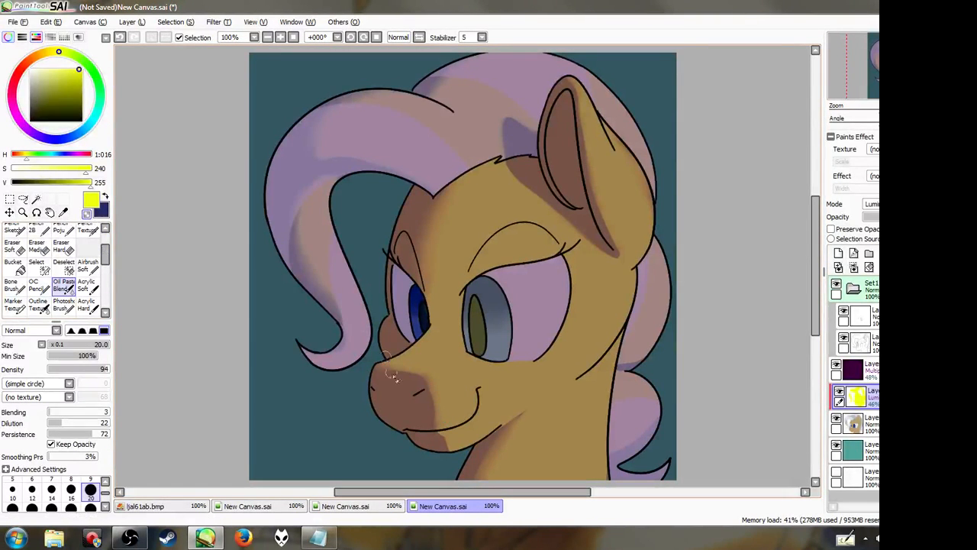
pyautogui.moveTo(417, 384)
pyautogui.mouseDown()
pyautogui.moveTo(427, 405)
pyautogui.moveTo(428, 395)
pyautogui.mouseUp()
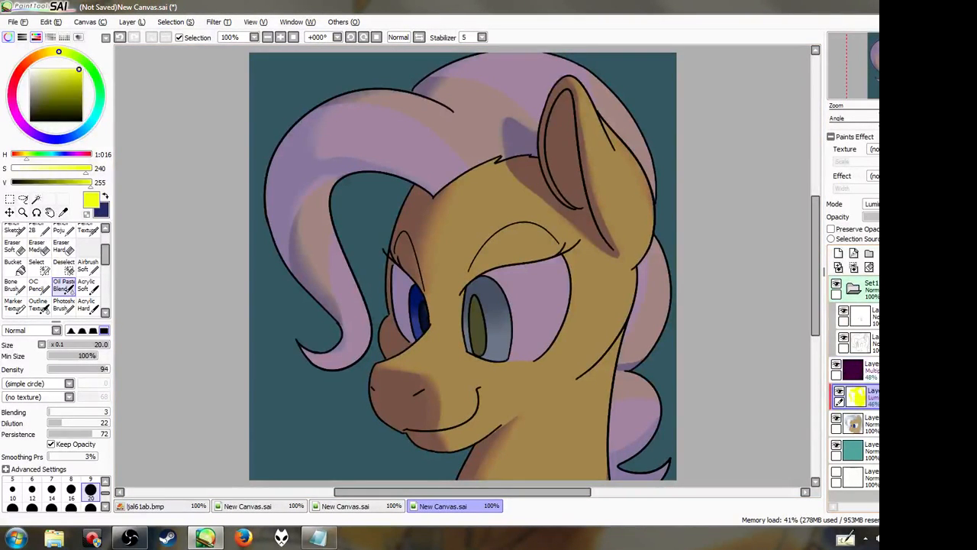
pyautogui.moveTo(428, 324)
pyautogui.mouseDown()
pyautogui.moveTo(420, 297)
pyautogui.moveTo(420, 323)
pyautogui.mouseUp()
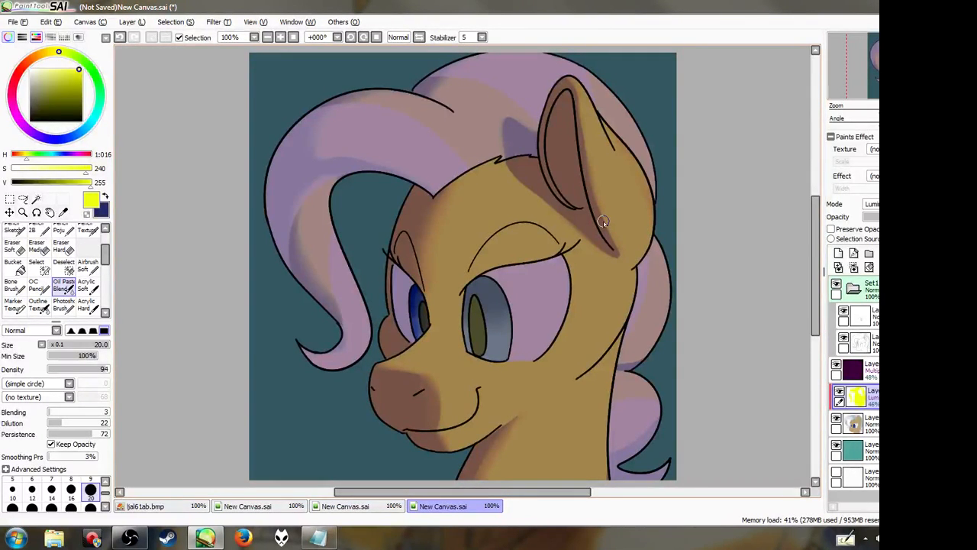
# Raise the opacity of the dark purple Multiply layer to 66%
pyautogui.click(853, 370)
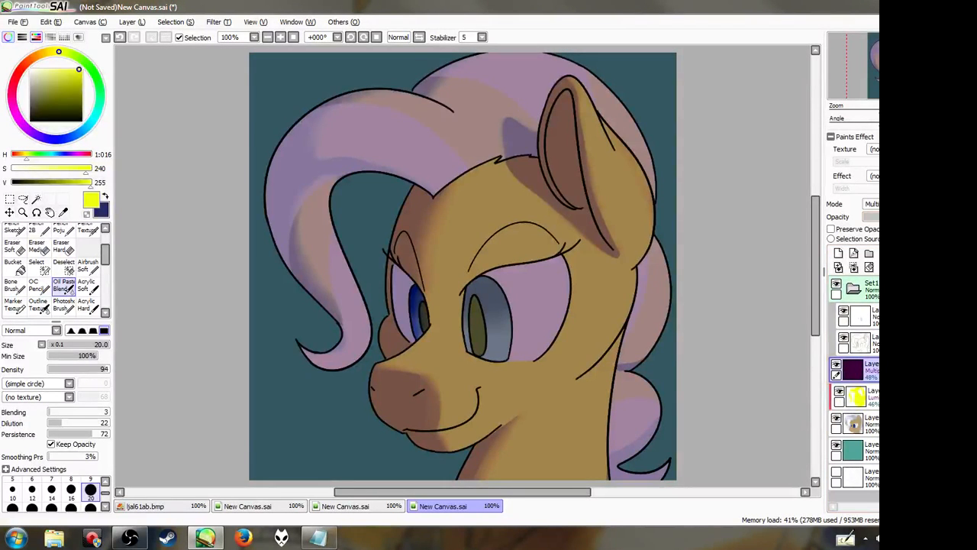
pyautogui.click(936, 217)
pyautogui.moveTo(936, 217); pyautogui.dragTo(934, 217)
# Move the Multiply layer below the Luminosity layer and clip it to the pony's color layer
pyautogui.moveTo(901, 369); pyautogui.dragTo(855, 394)
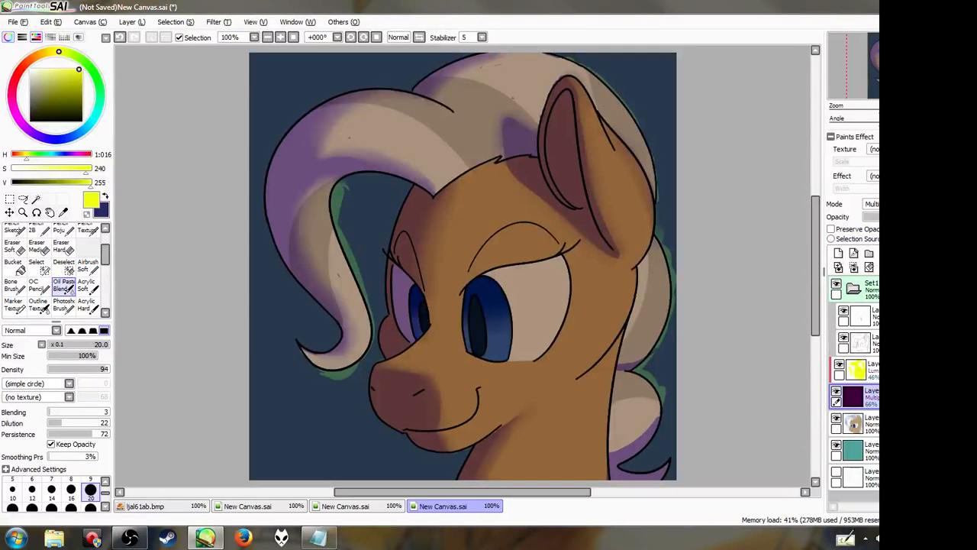
pyautogui.click(891, 229)
pyautogui.click(863, 369)
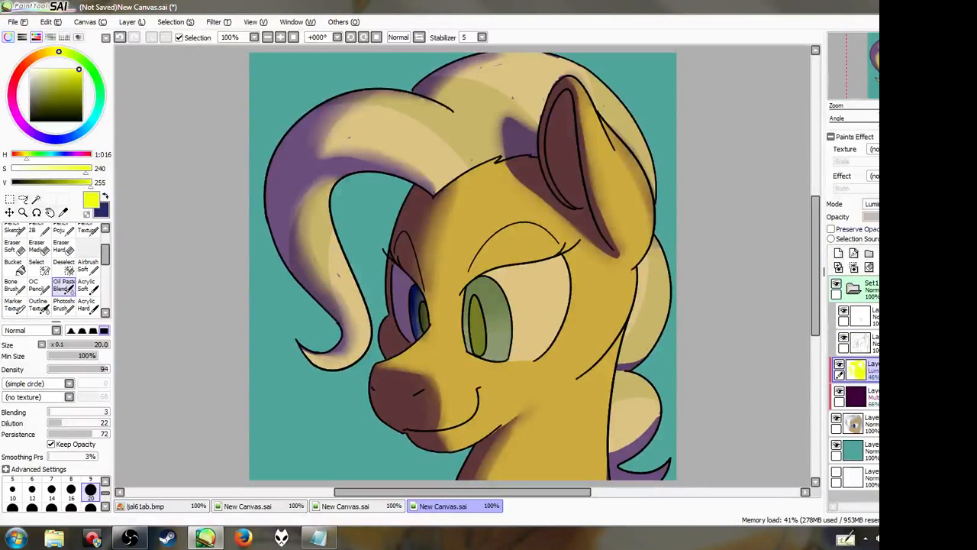
# Fill the background layer with a dark, muted teal using the Bucket tool
pyautogui.click(853, 449)
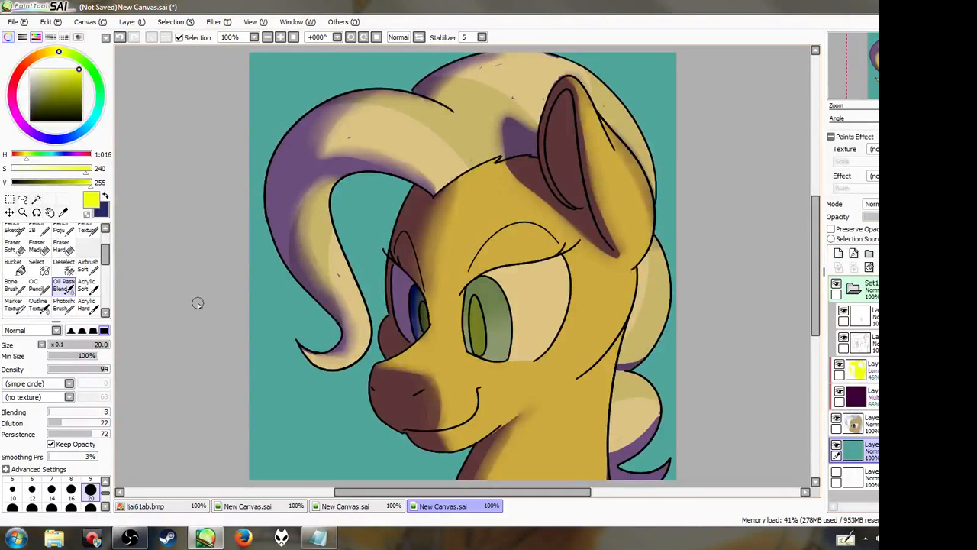
pyautogui.click(106, 197)
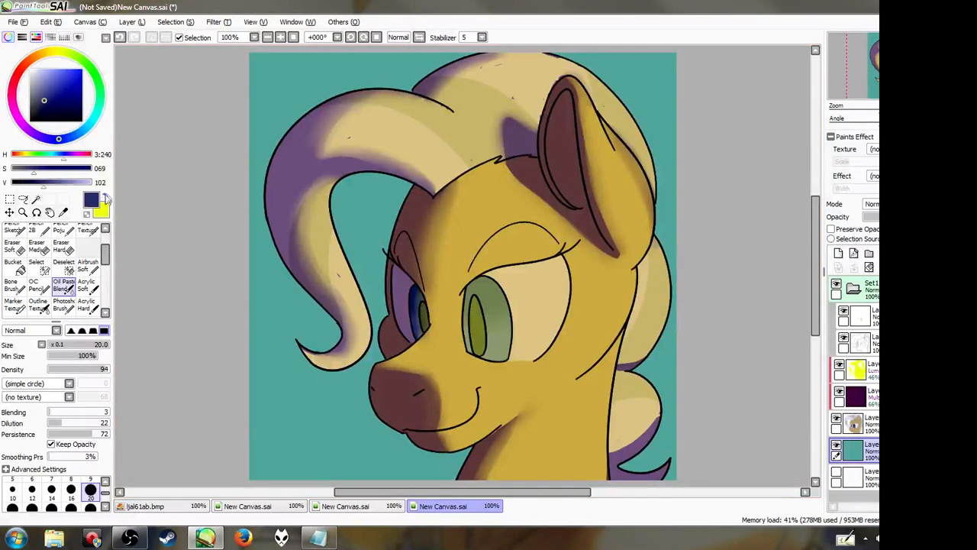
pyautogui.click(92, 121)
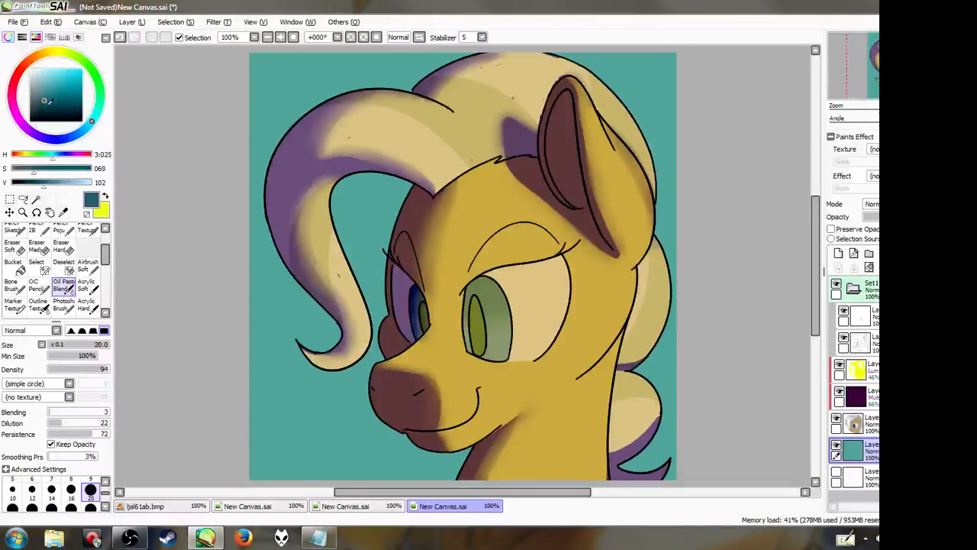
pyautogui.click(13, 266)
pyautogui.click(280, 437)
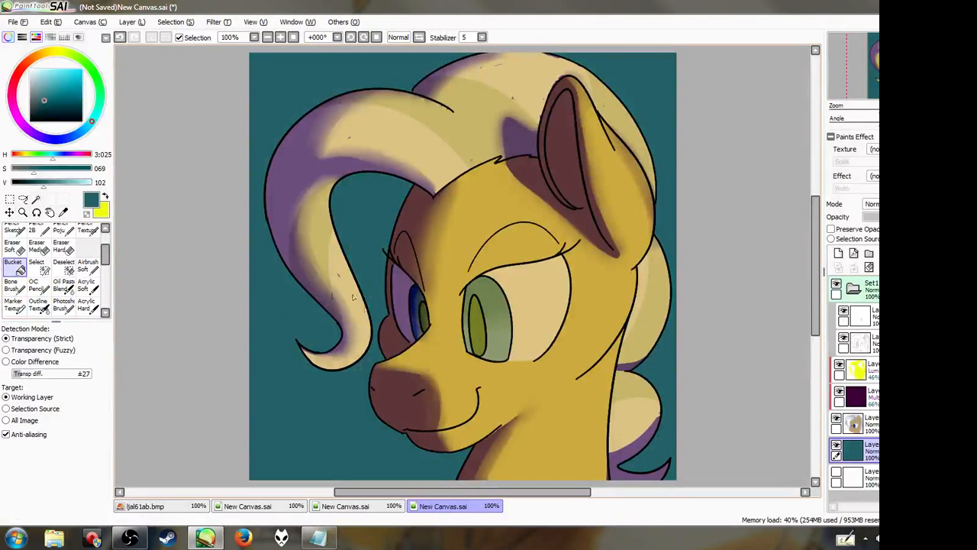
# Hide and show the Luminosity layer to compare the darkened head without and with the yellow light
pyautogui.click(858, 378)
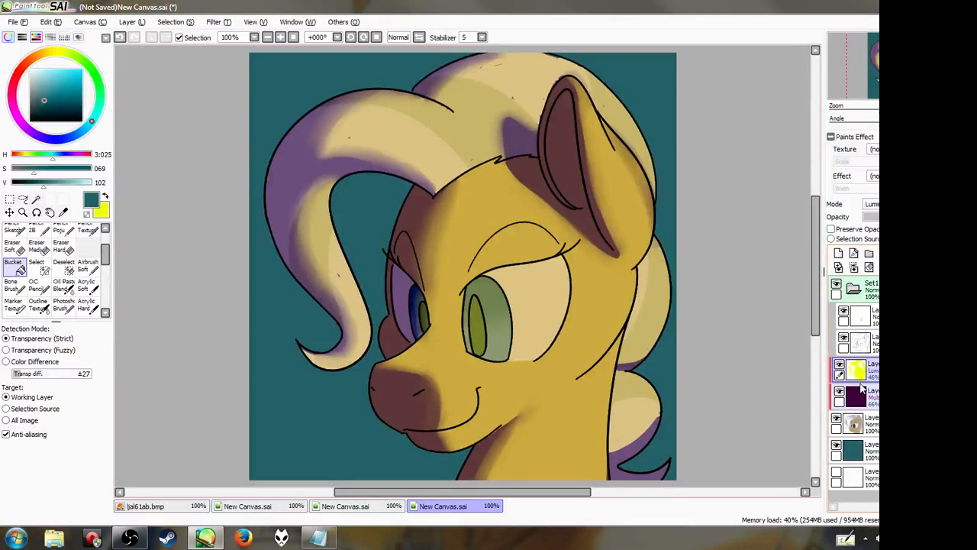
pyautogui.click(839, 365)
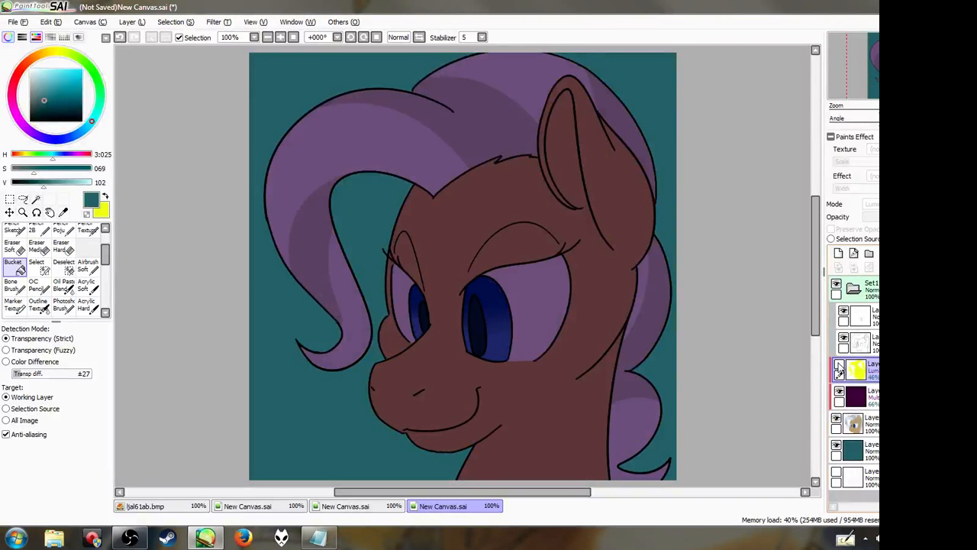
pyautogui.click(839, 366)
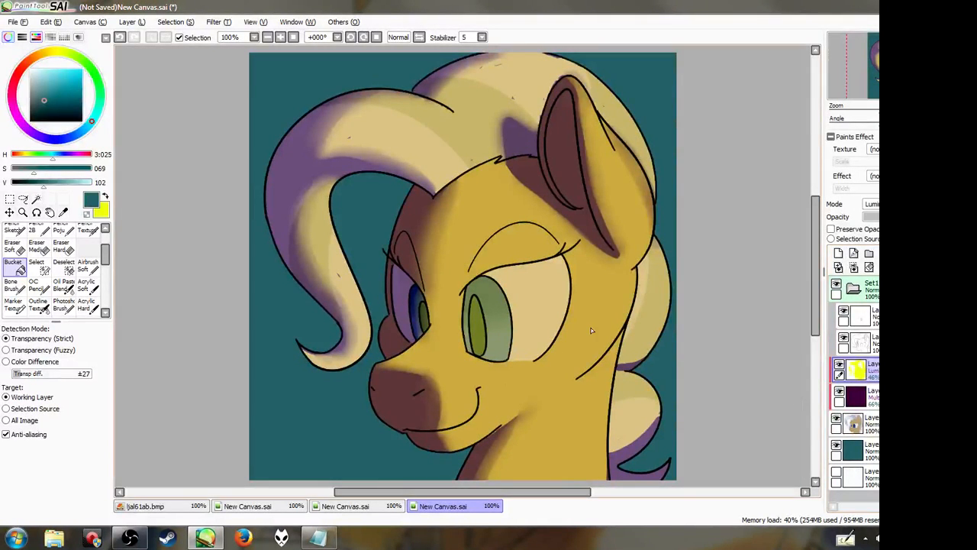
# Blend the yellow light on the lower back curl of the mane and lower the Luminosity layer's opacity to 26%
pyautogui.click(64, 284)
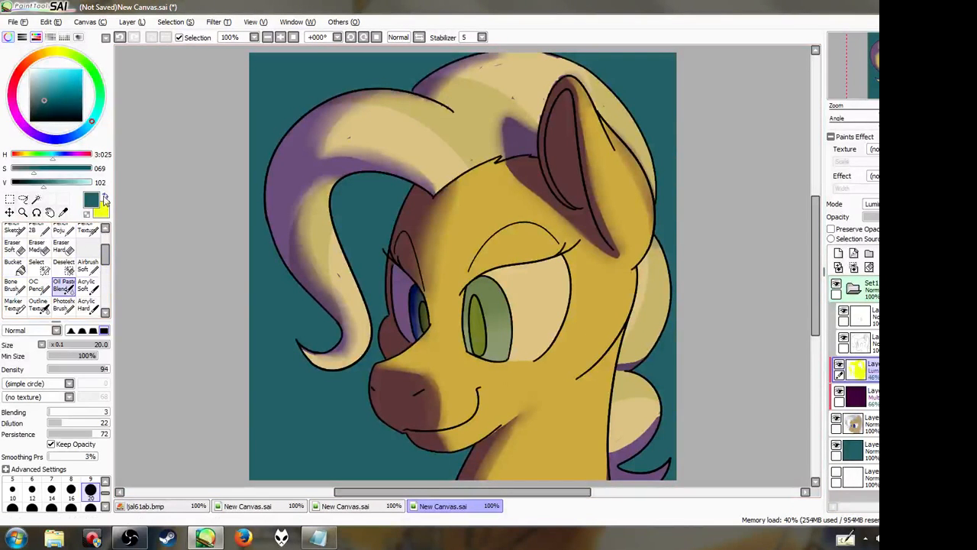
pyautogui.click(106, 197)
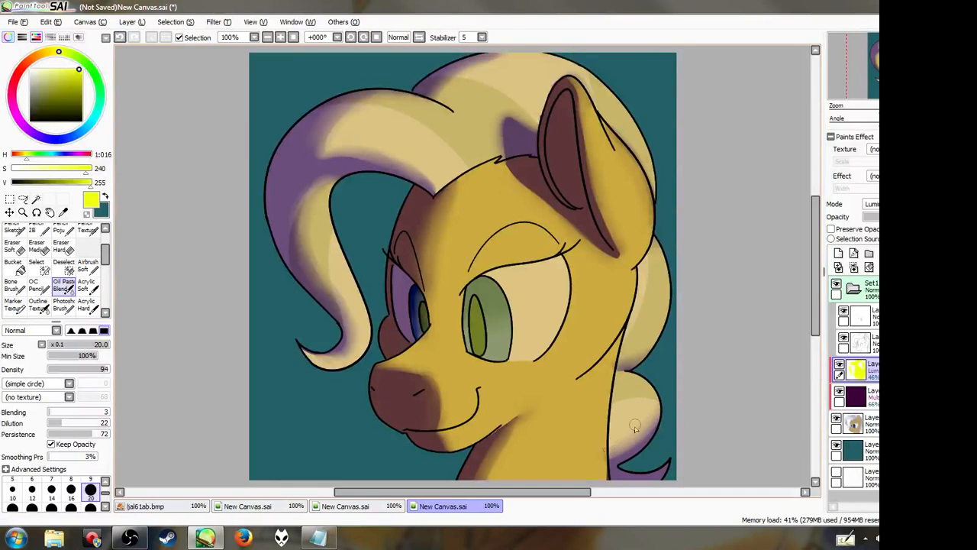
pyautogui.moveTo(620, 454); pyautogui.dragTo(611, 450)
pyautogui.click(840, 365)
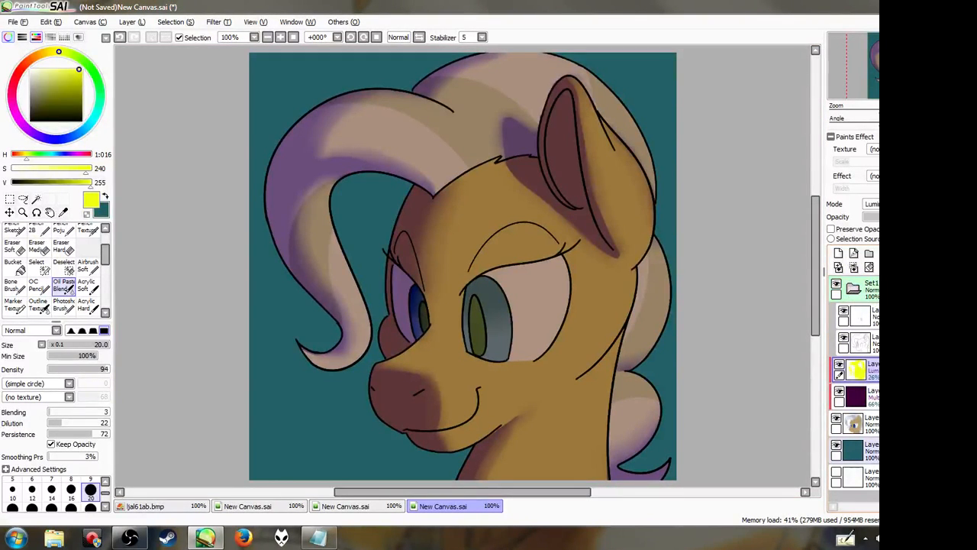
# Darken the teal background layer to near black by lowering its luminescence with the Hue and Saturation filter
pyautogui.click(855, 450)
pyautogui.click(224, 23)
pyautogui.click(268, 44)
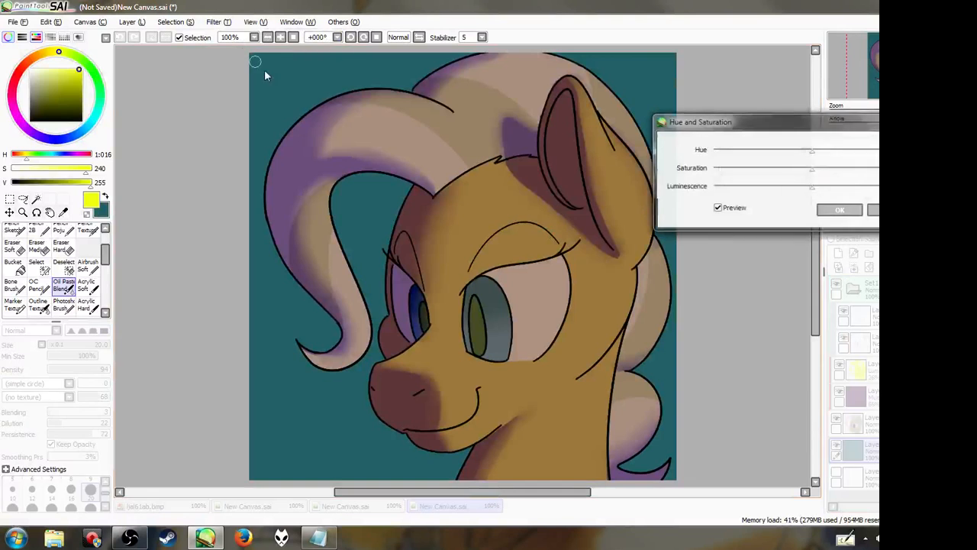
pyautogui.moveTo(812, 188); pyautogui.dragTo(751, 192)
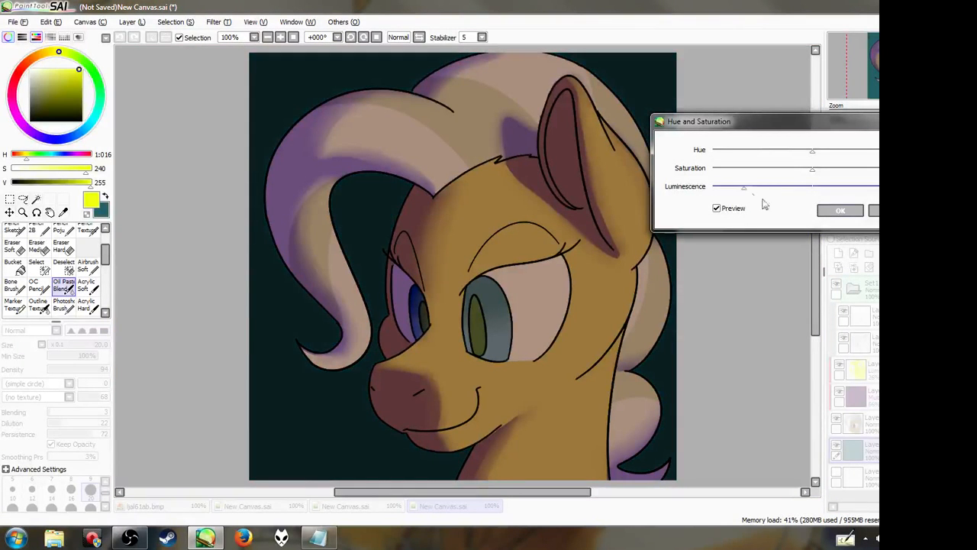
pyautogui.click(837, 211)
# Try weaker and stronger opacities for the yellow Luminosity layer and settle on 35%
pyautogui.click(853, 370)
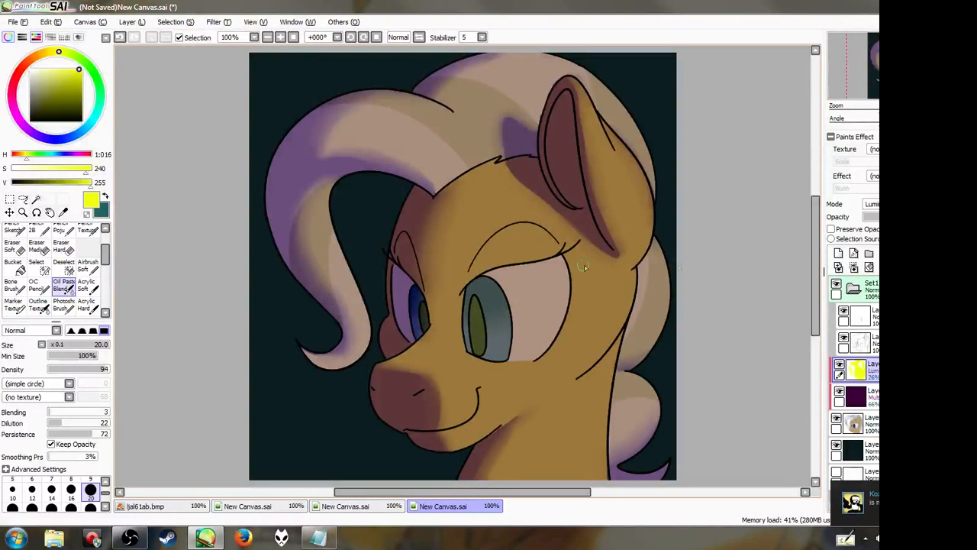
pyautogui.moveTo(875, 217); pyautogui.dragTo(881, 218)
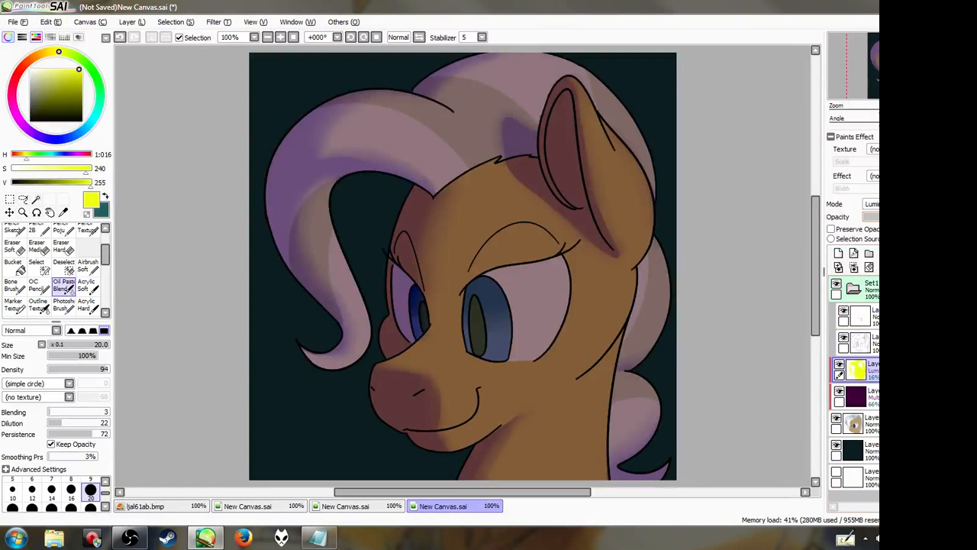
pyautogui.moveTo(874, 217); pyautogui.dragTo(916, 218)
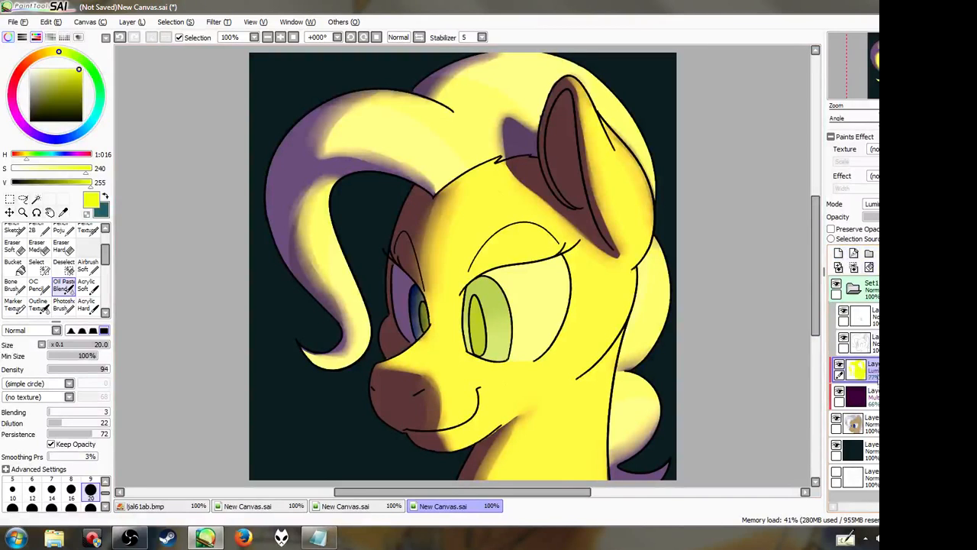
pyautogui.click(886, 217)
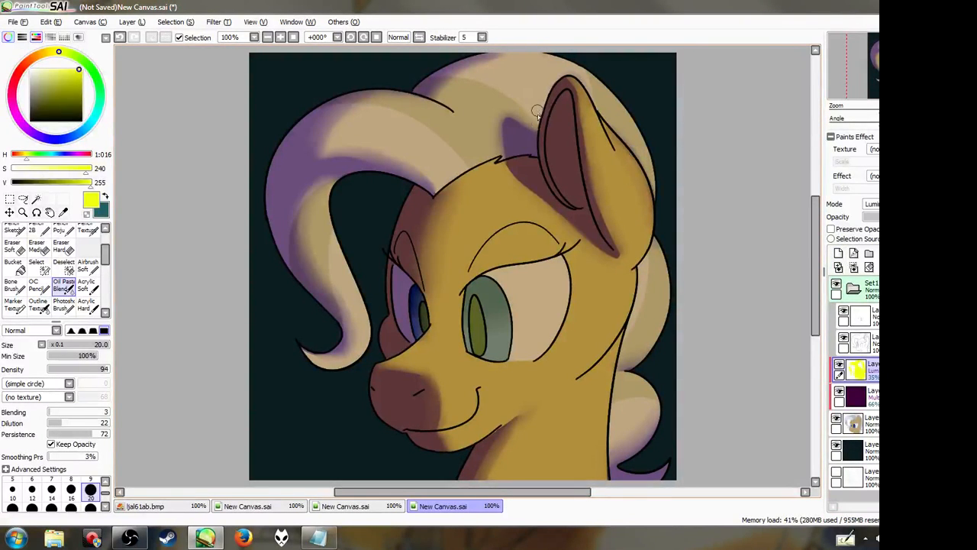
# Shift the light on the Luminosity layer from yellow to purple with the Hue and Saturation filter
pyautogui.click(834, 230)
pyautogui.click(834, 230)
pyautogui.click(226, 23)
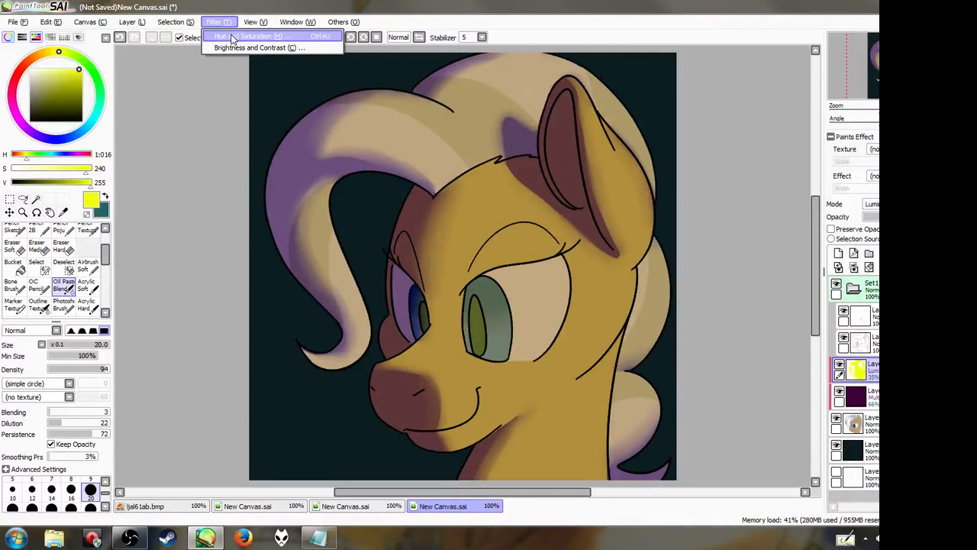
pyautogui.click(233, 38)
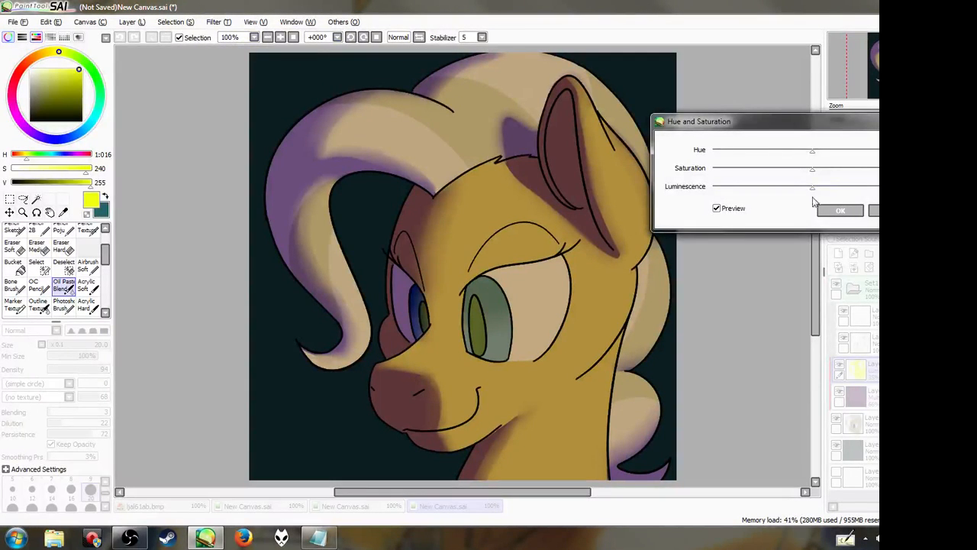
pyautogui.moveTo(813, 153); pyautogui.dragTo(728, 159)
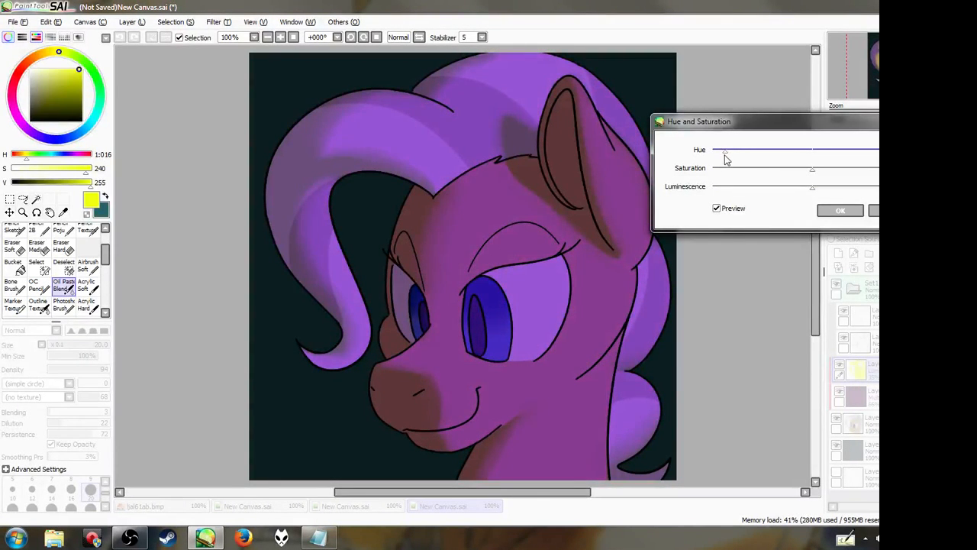
pyautogui.click(841, 211)
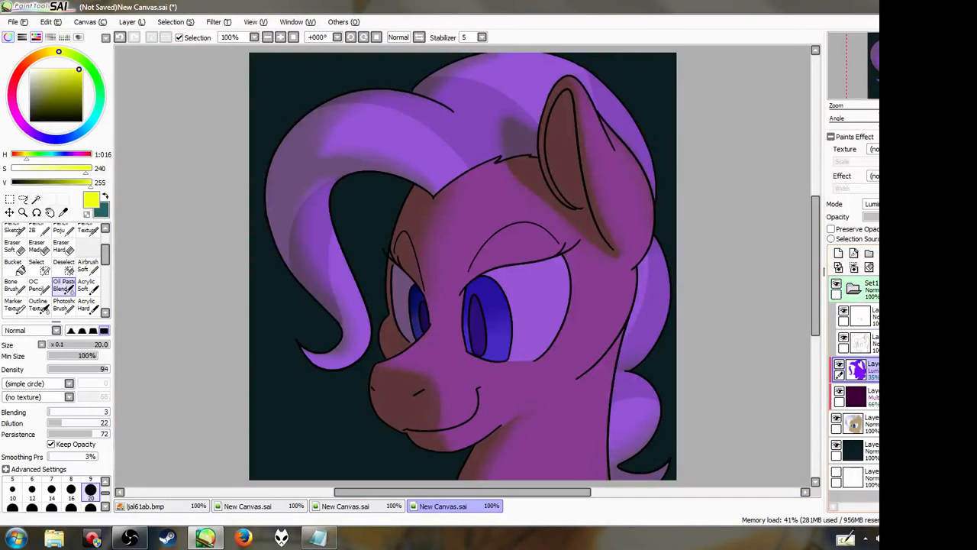
# Add a new layer above the purple light layer and set it to Luminosity mode at 65% opacity
pyautogui.click(838, 254)
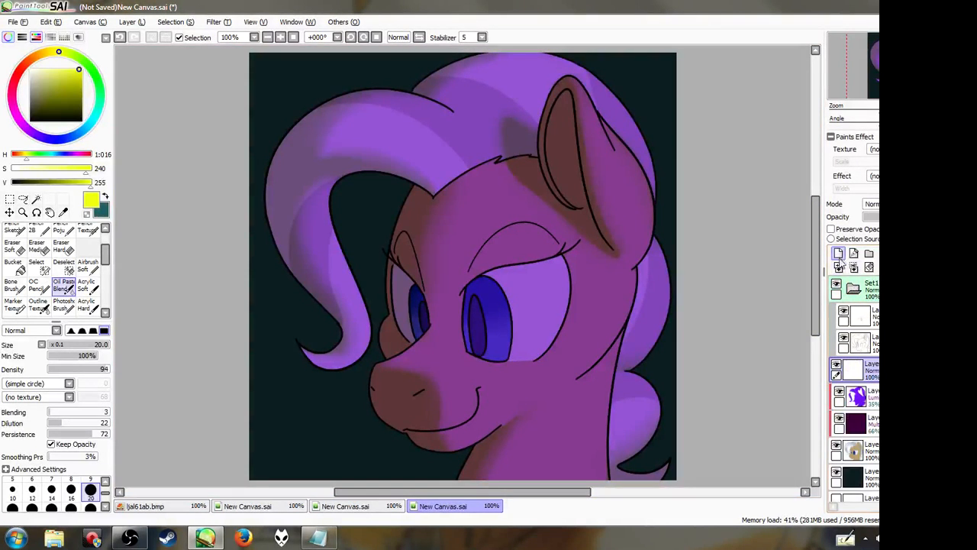
pyautogui.click(872, 203)
pyautogui.click(872, 251)
# Paint a light blue oval highlight on the white of the near eye
pyautogui.click(84, 129)
pyautogui.click(52, 69)
pyautogui.moveTo(51, 70); pyautogui.dragTo(51, 68)
pyautogui.moveTo(537, 298)
pyautogui.mouseDown()
pyautogui.moveTo(540, 282)
pyautogui.moveTo(548, 303)
pyautogui.moveTo(534, 288)
pyautogui.moveTo(542, 296)
pyautogui.mouseUp()
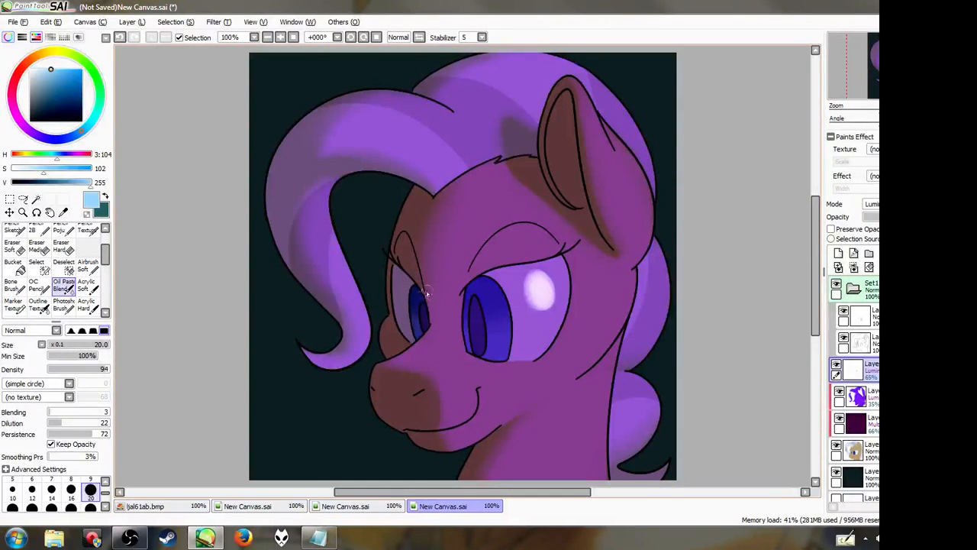
# Add thin light blue highlight strokes to the far eye, forelock and crown of the mane at brush size 5
pyautogui.click(16, 481)
pyautogui.moveTo(430, 106); pyautogui.dragTo(440, 118)
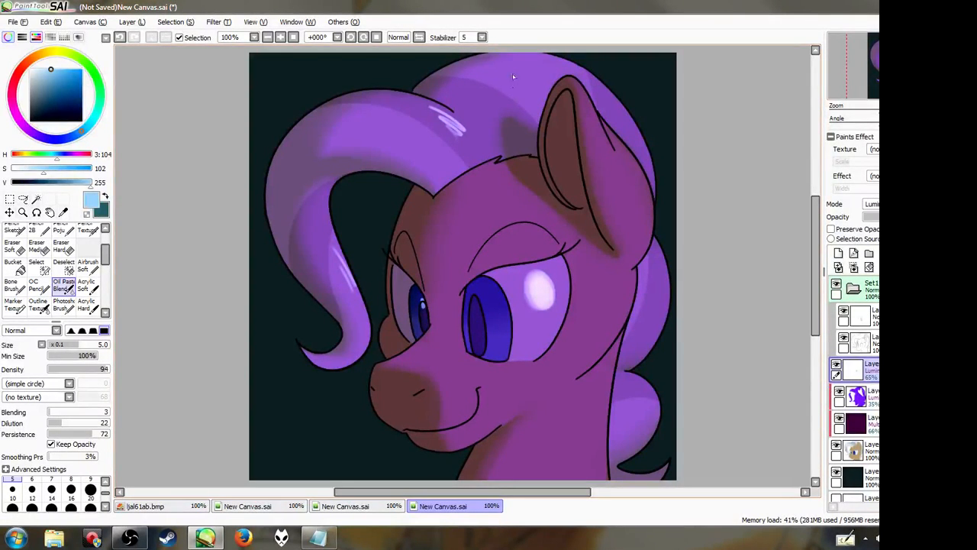
pyautogui.moveTo(462, 109)
pyautogui.mouseDown()
pyautogui.moveTo(482, 111)
pyautogui.moveTo(506, 97)
pyautogui.mouseUp()
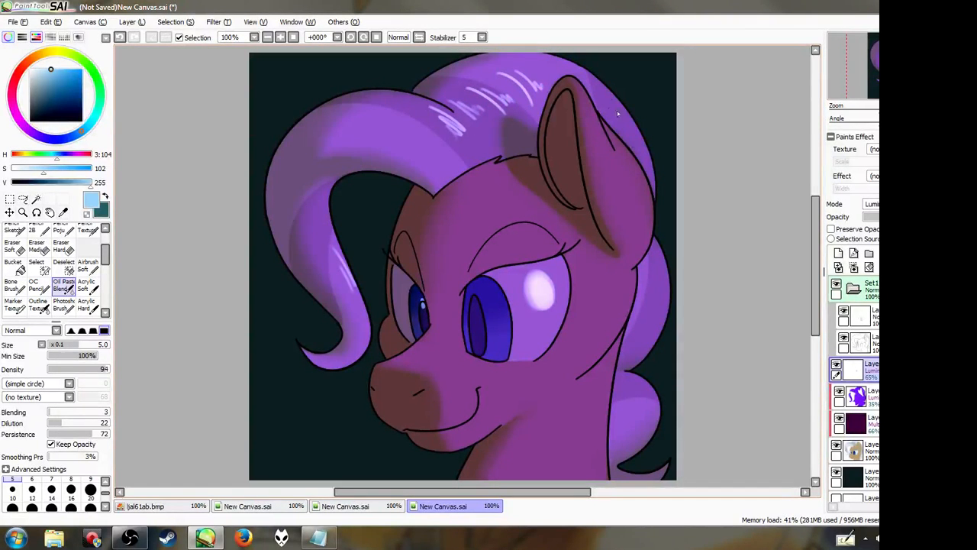
# Add thin light blue highlight strokes to the forelock, rear mane curls and mane behind the ear, moving the highlight layer above the Set1 folder
pyautogui.moveTo(654, 268); pyautogui.dragTo(661, 303)
pyautogui.moveTo(389, 129); pyautogui.dragTo(435, 155)
pyautogui.moveTo(617, 387); pyautogui.dragTo(638, 406)
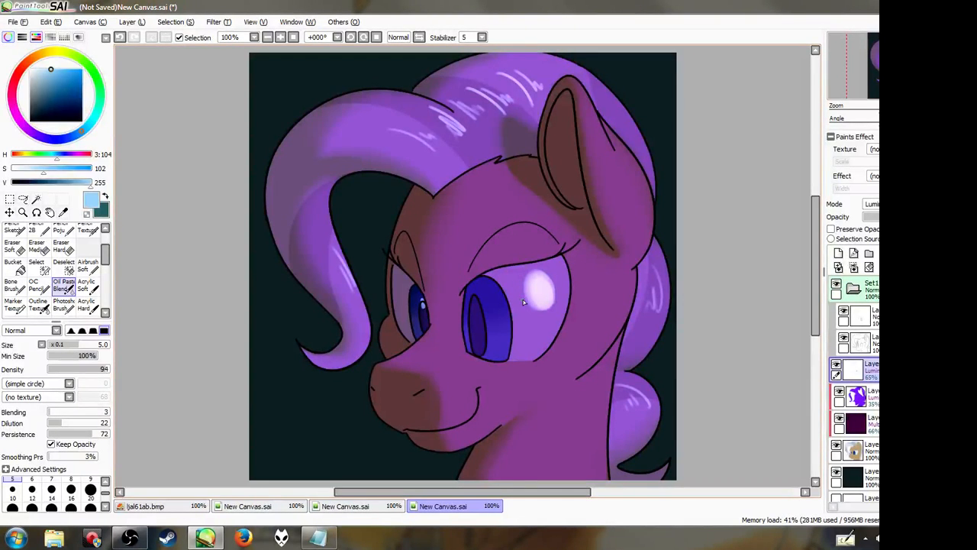
pyautogui.moveTo(870, 369); pyautogui.dragTo(871, 281)
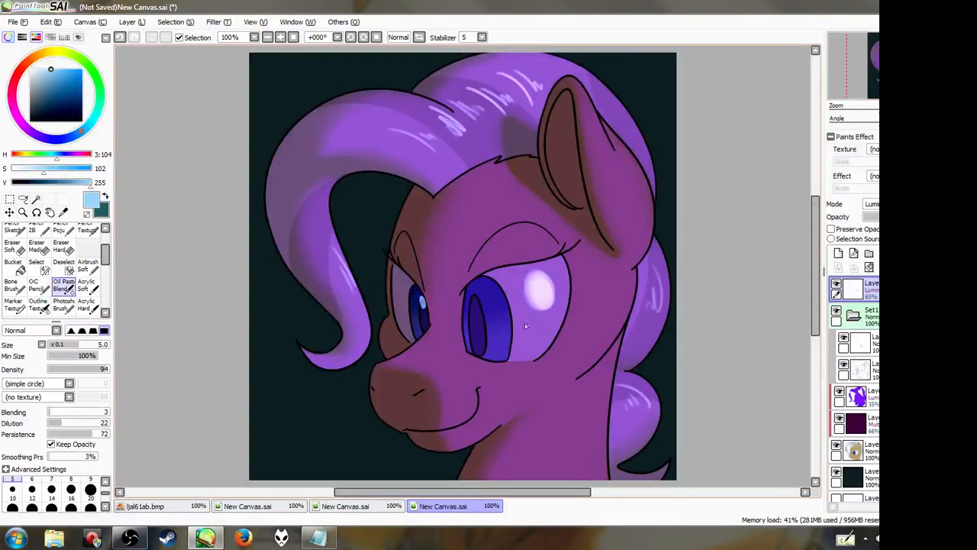
pyautogui.moveTo(597, 86); pyautogui.dragTo(639, 142)
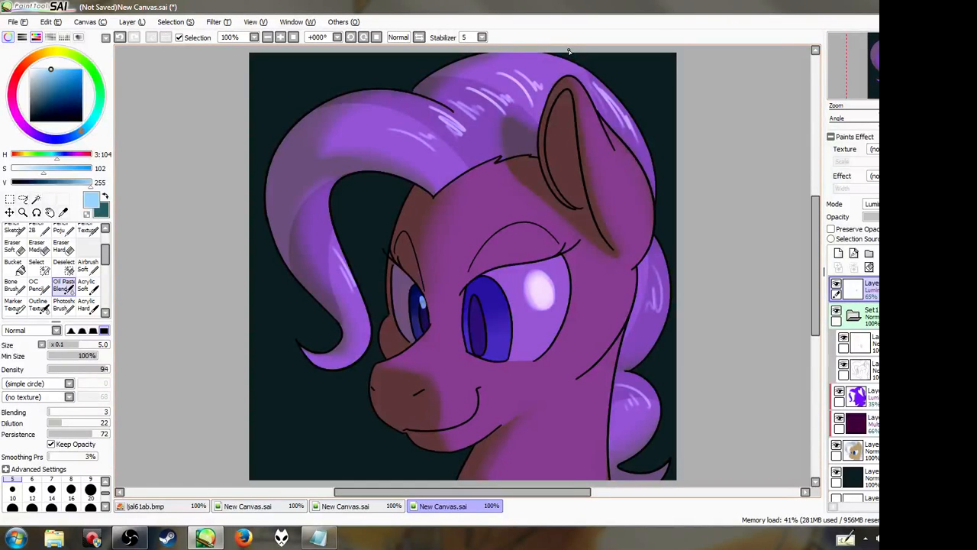
# Broaden the highlights on the far eye, forelock, crown and rear mane curls with soft light blue strokes at brush size 12
pyautogui.click(31, 488)
pyautogui.moveTo(422, 303)
pyautogui.mouseDown()
pyautogui.moveTo(425, 332)
pyautogui.moveTo(423, 309)
pyautogui.moveTo(423, 333)
pyautogui.moveTo(423, 309)
pyautogui.mouseUp()
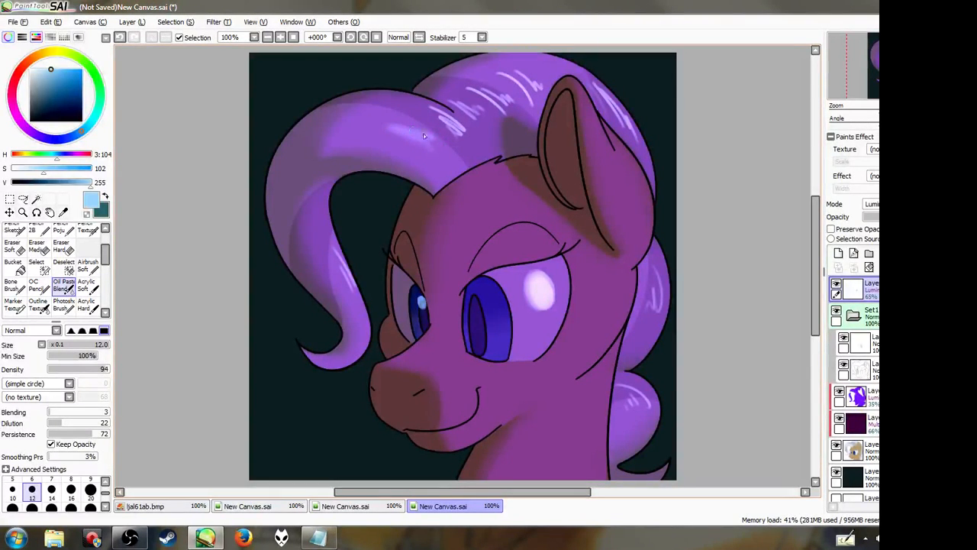
pyautogui.moveTo(413, 131); pyautogui.dragTo(461, 141)
pyautogui.moveTo(448, 142)
pyautogui.mouseDown()
pyautogui.moveTo(426, 111)
pyautogui.moveTo(467, 135)
pyautogui.moveTo(446, 116)
pyautogui.moveTo(468, 142)
pyautogui.moveTo(456, 145)
pyautogui.moveTo(434, 122)
pyautogui.moveTo(476, 130)
pyautogui.moveTo(441, 99)
pyautogui.moveTo(480, 111)
pyautogui.mouseUp()
pyautogui.moveTo(334, 252)
pyautogui.mouseDown()
pyautogui.moveTo(346, 278)
pyautogui.moveTo(332, 247)
pyautogui.mouseUp()
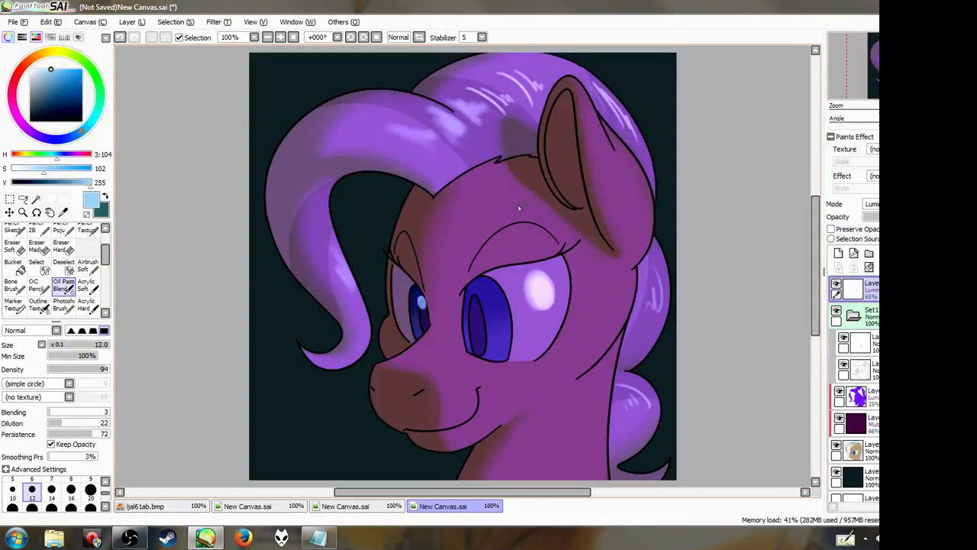
pyautogui.moveTo(486, 107)
pyautogui.mouseDown()
pyautogui.moveTo(460, 95)
pyautogui.moveTo(492, 112)
pyautogui.moveTo(464, 88)
pyautogui.moveTo(521, 96)
pyautogui.moveTo(491, 74)
pyautogui.moveTo(535, 106)
pyautogui.mouseUp()
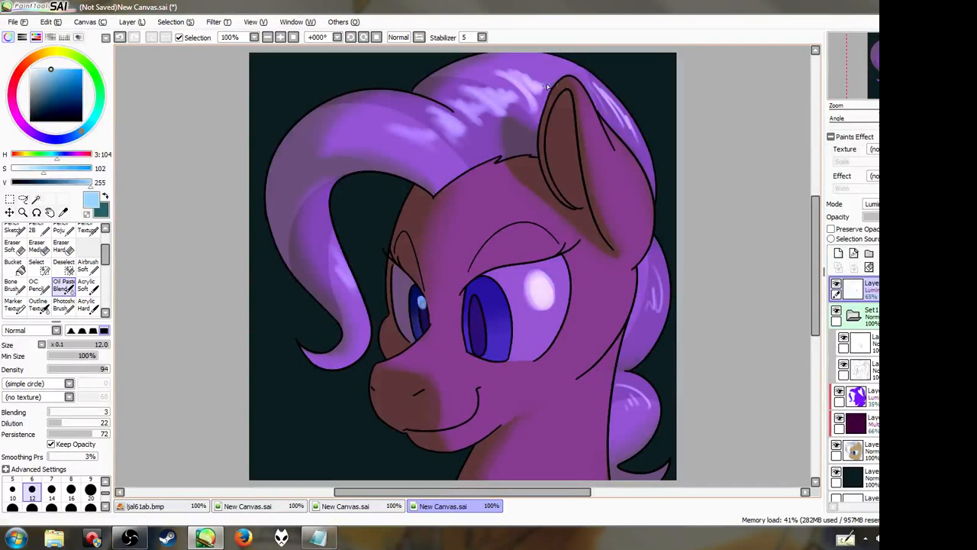
pyautogui.moveTo(609, 109)
pyautogui.mouseDown()
pyautogui.moveTo(600, 92)
pyautogui.moveTo(634, 142)
pyautogui.mouseUp()
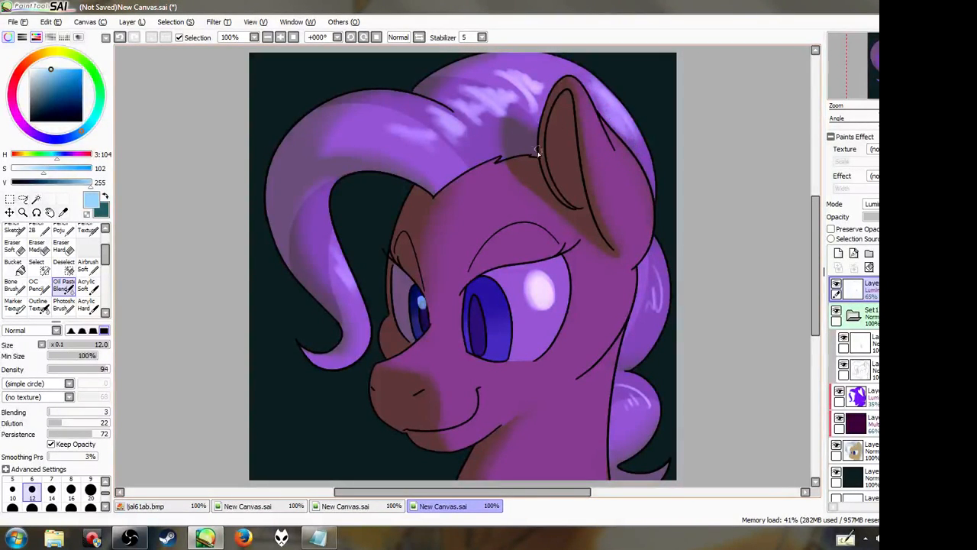
pyautogui.moveTo(412, 152)
pyautogui.mouseDown()
pyautogui.moveTo(436, 166)
pyautogui.moveTo(384, 120)
pyautogui.moveTo(434, 151)
pyautogui.moveTo(454, 129)
pyautogui.moveTo(438, 115)
pyautogui.moveTo(473, 124)
pyautogui.moveTo(445, 102)
pyautogui.moveTo(485, 149)
pyautogui.moveTo(465, 107)
pyautogui.moveTo(495, 121)
pyautogui.moveTo(487, 100)
pyautogui.moveTo(489, 113)
pyautogui.moveTo(466, 104)
pyautogui.moveTo(517, 100)
pyautogui.moveTo(502, 100)
pyautogui.moveTo(526, 124)
pyautogui.moveTo(502, 94)
pyautogui.moveTo(531, 110)
pyautogui.moveTo(541, 88)
pyautogui.mouseUp()
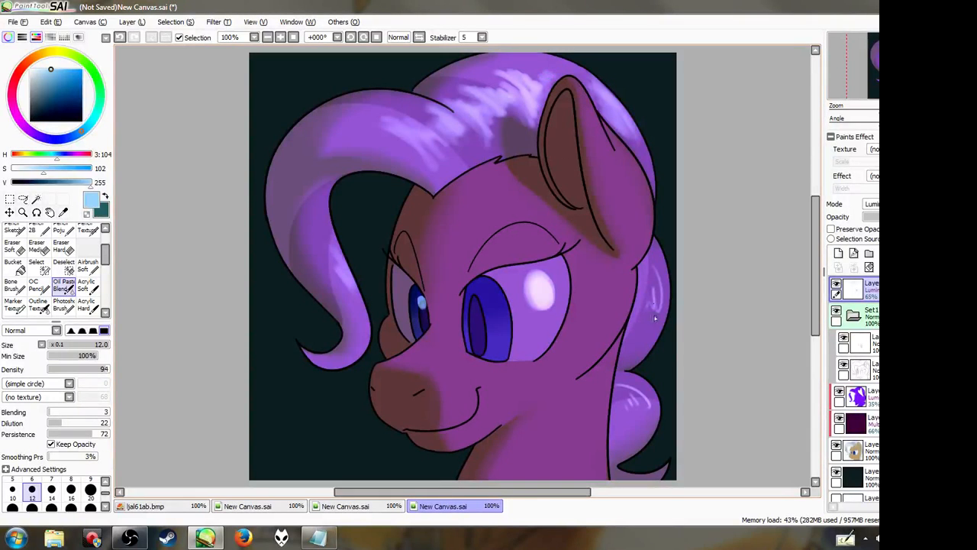
pyautogui.moveTo(637, 321)
pyautogui.mouseDown()
pyautogui.moveTo(648, 277)
pyautogui.moveTo(660, 303)
pyautogui.moveTo(649, 314)
pyautogui.mouseUp()
pyautogui.moveTo(625, 408)
pyautogui.mouseDown()
pyautogui.moveTo(628, 385)
pyautogui.moveTo(636, 406)
pyautogui.moveTo(643, 401)
pyautogui.mouseUp()
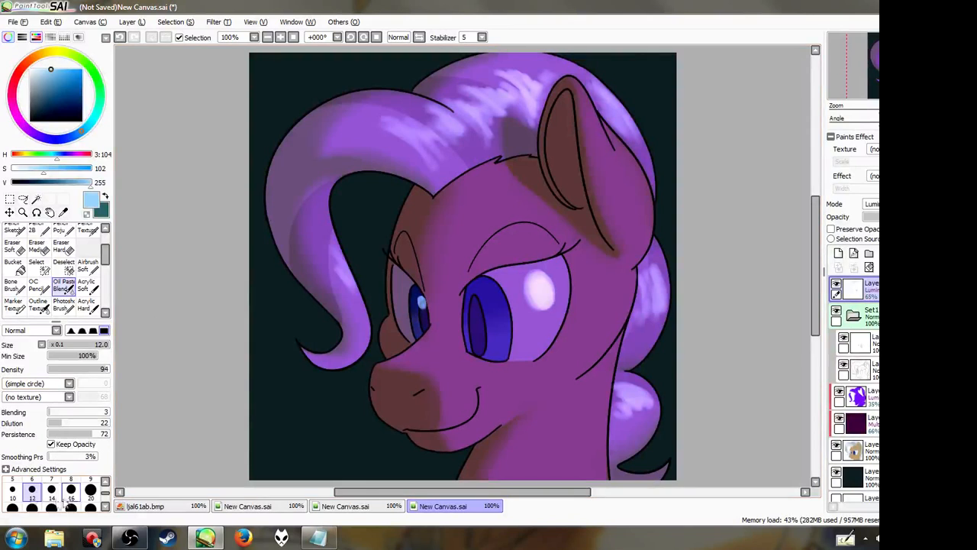
# Layer fine light blue strokes at brush size 5 over the broad highlights on the forelock, crown and rear mane curls
pyautogui.click(12, 487)
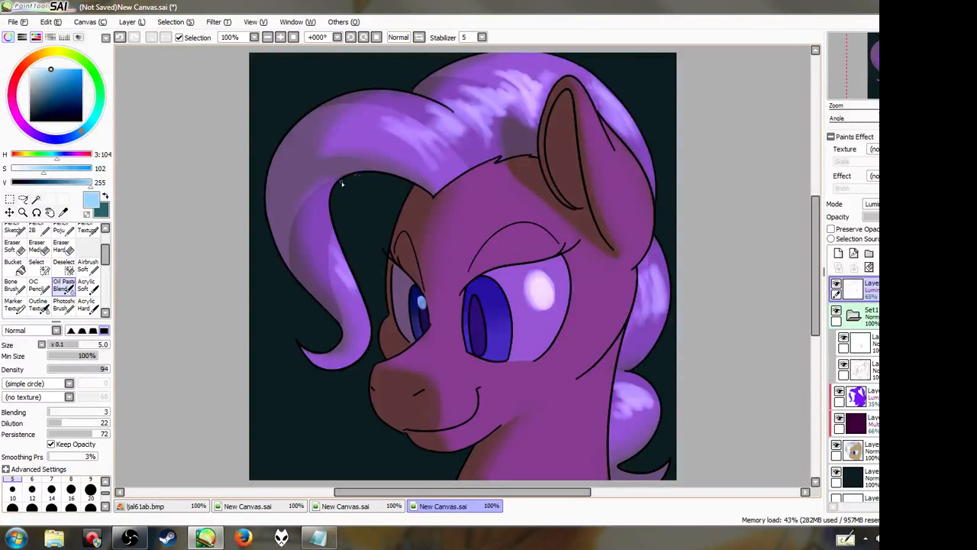
pyautogui.moveTo(402, 132)
pyautogui.mouseDown()
pyautogui.moveTo(430, 158)
pyautogui.moveTo(432, 146)
pyautogui.mouseUp()
pyautogui.moveTo(456, 108); pyautogui.dragTo(484, 137)
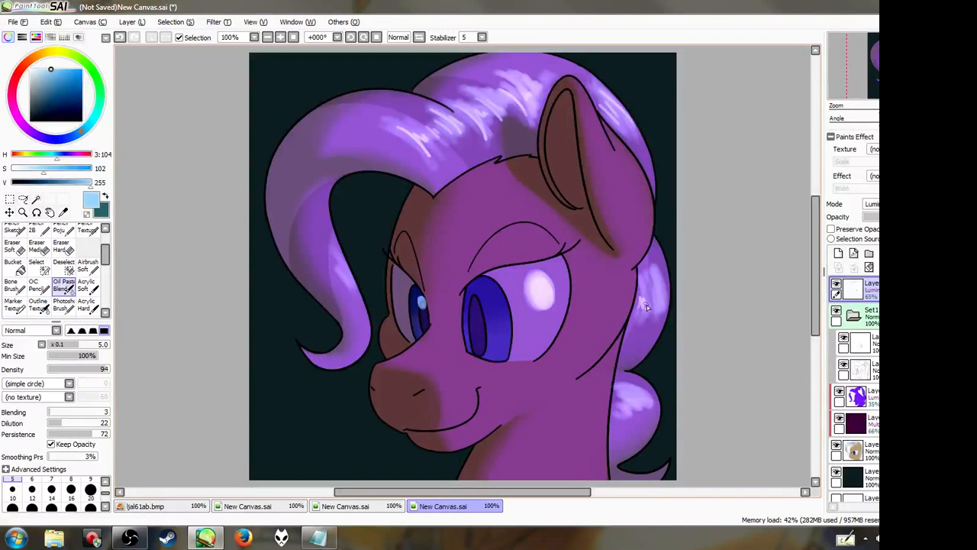
pyautogui.moveTo(626, 411); pyautogui.dragTo(649, 390)
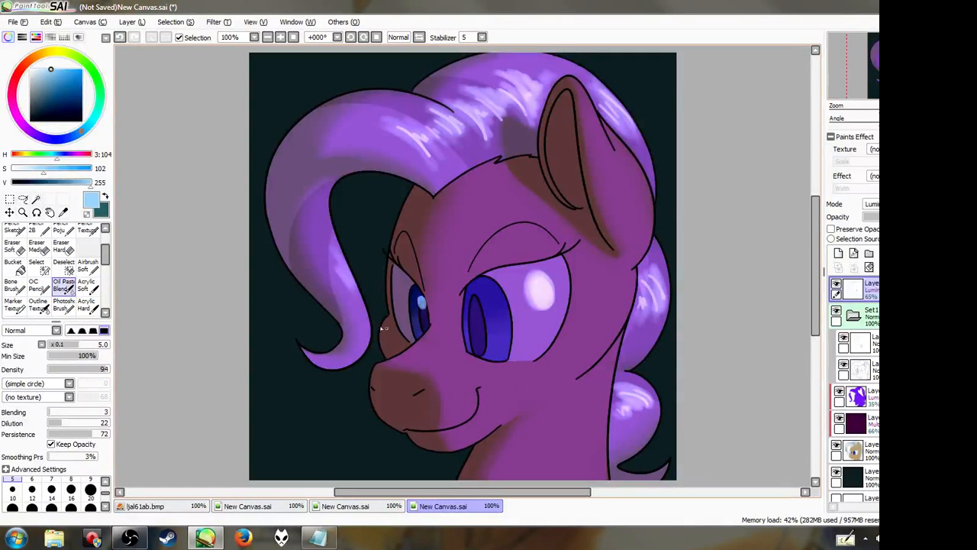
pyautogui.moveTo(338, 258); pyautogui.dragTo(351, 281)
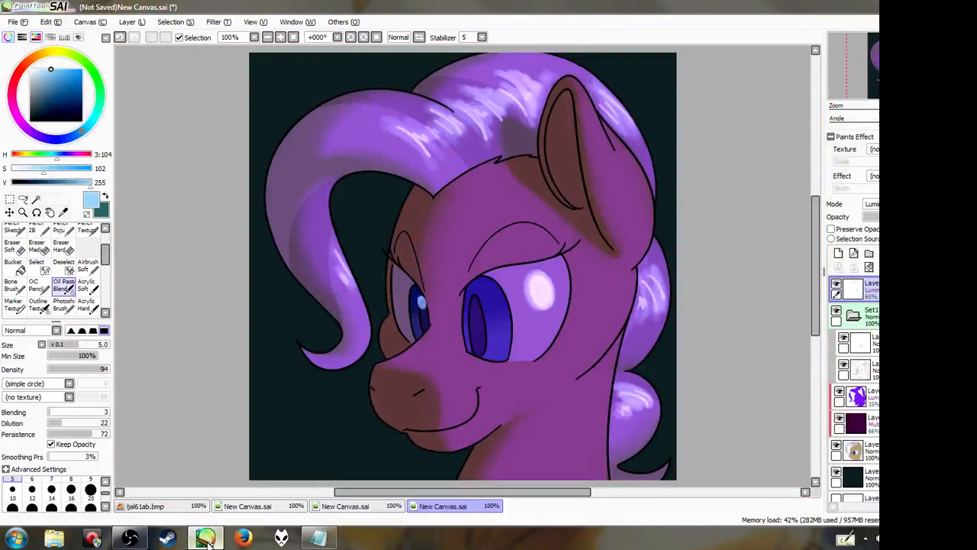
# Switch to the Open Broadcaster Software window
pyautogui.moveTo(206, 540)
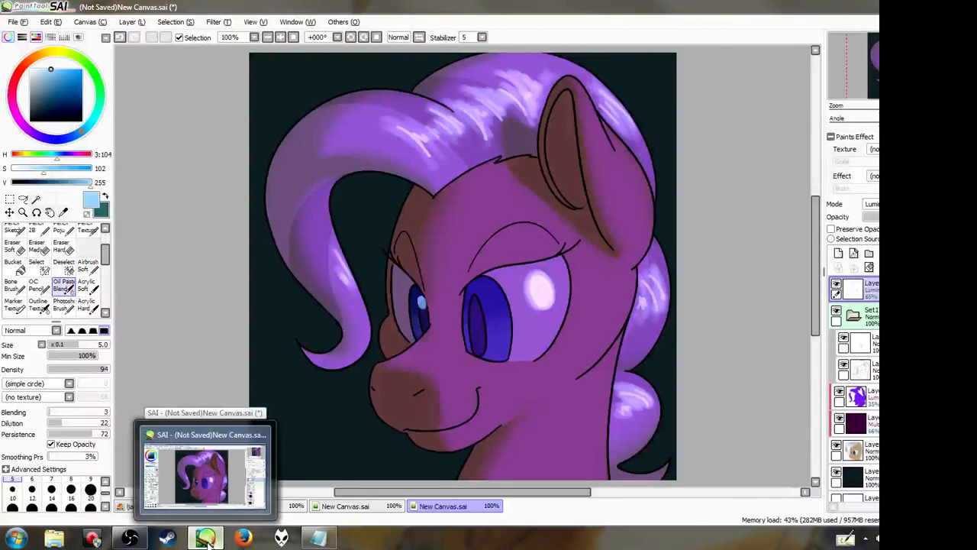
pyautogui.click(131, 539)
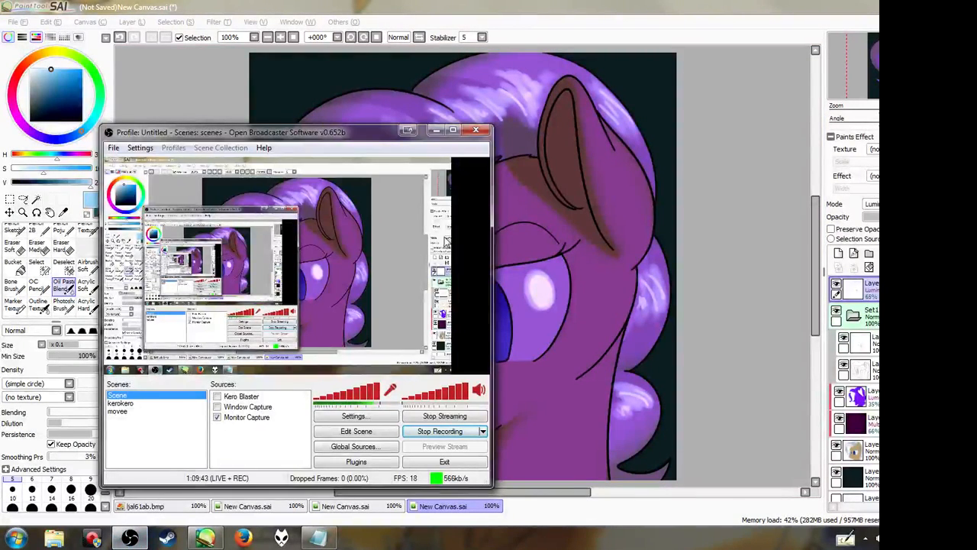